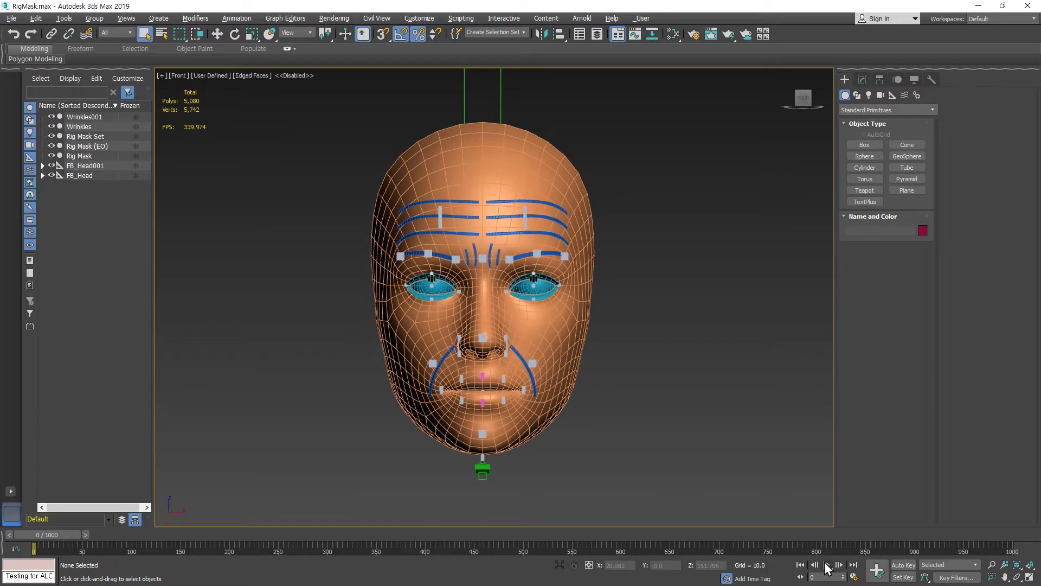
Play back the facial animation on the orange head and return to frame 0.
click(827, 566)
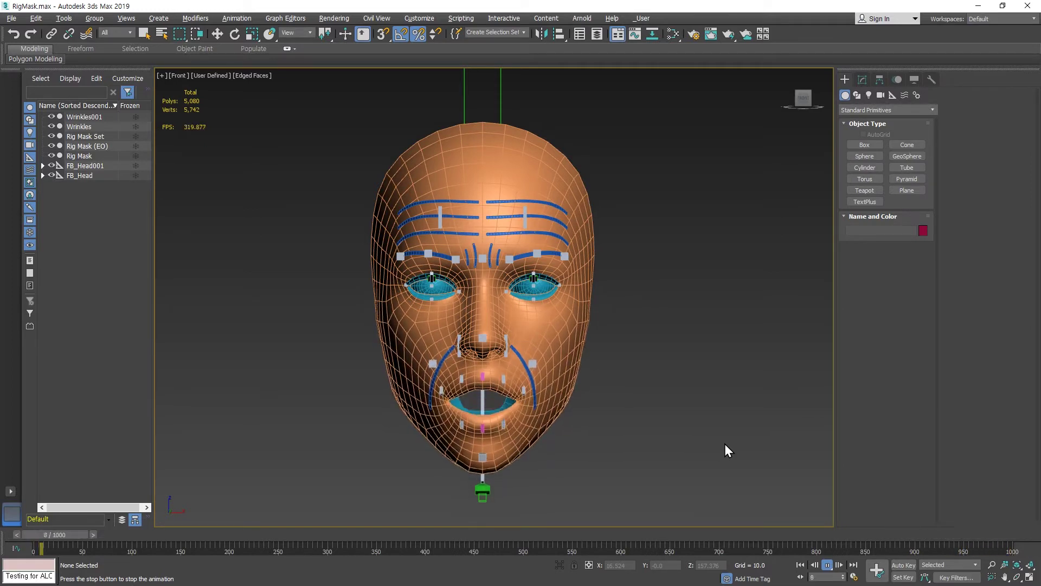
click(826, 565)
click(801, 565)
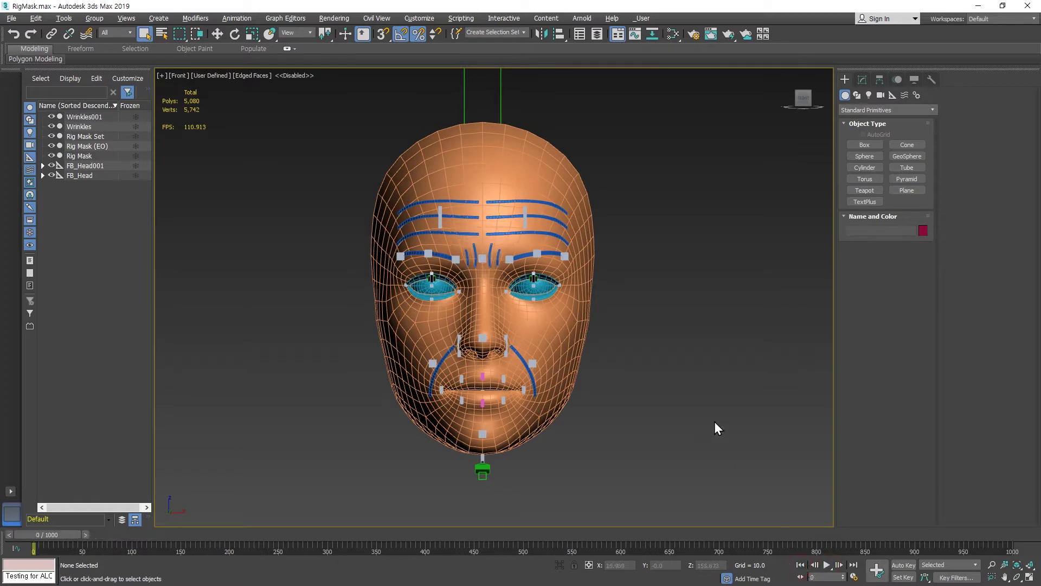
Frame the pink head in the viewport, play back its animation and return to frame 0.
key(ctrl+shift+z)
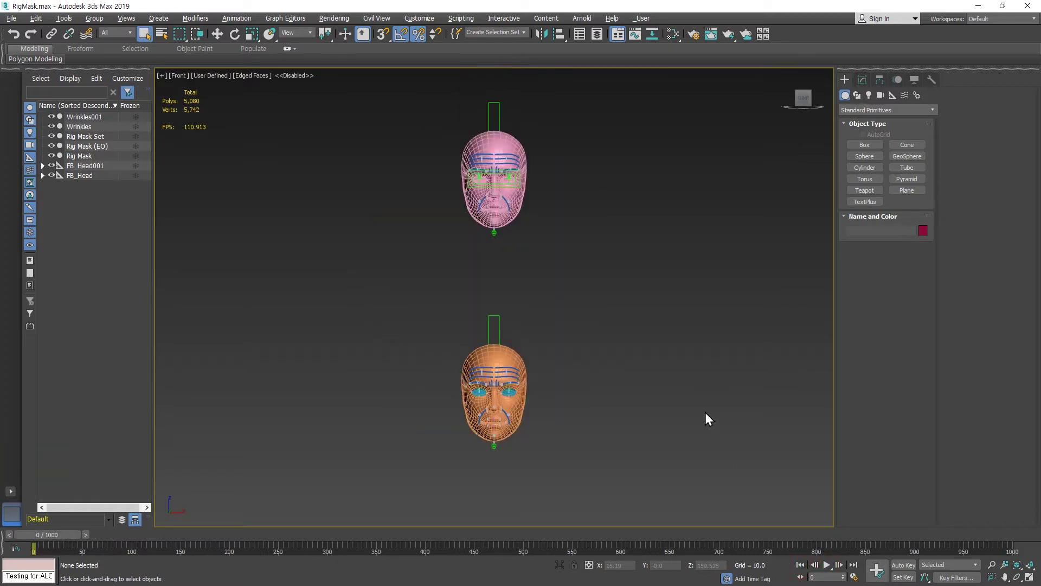
ctrl+alt+middle_drag(501, 184, 528, 225)
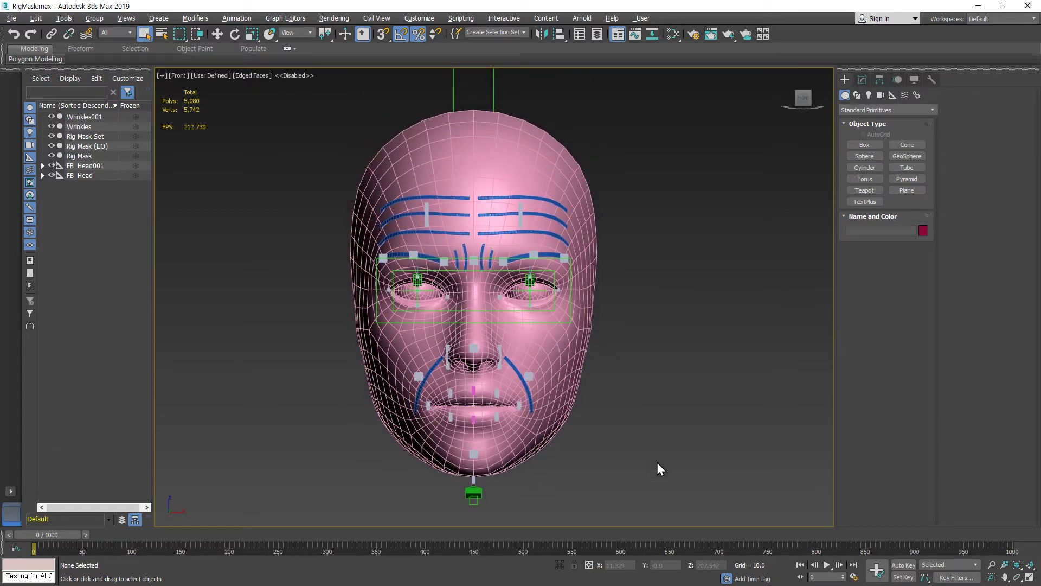
click(827, 566)
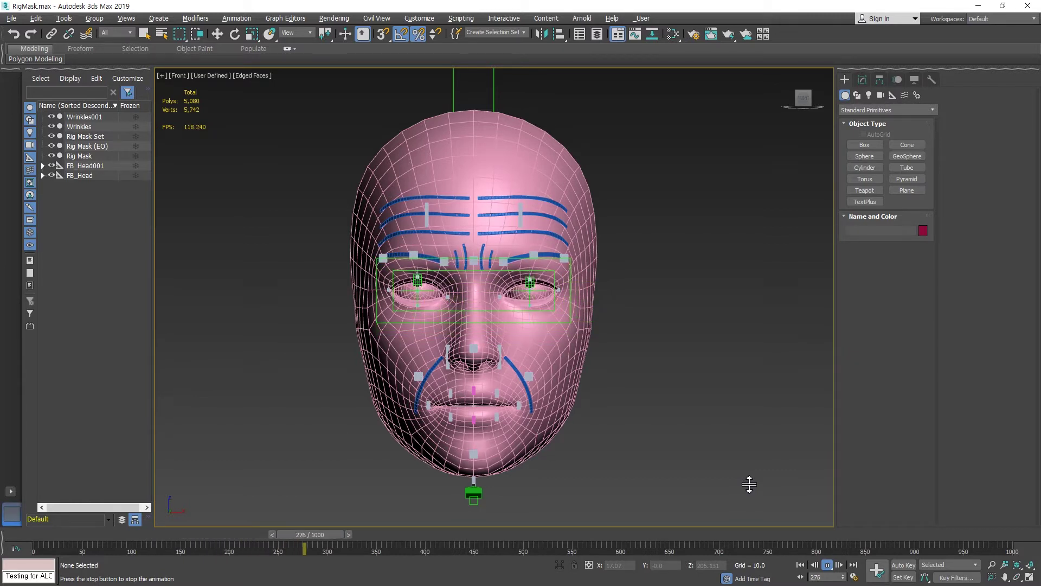
click(827, 564)
click(801, 565)
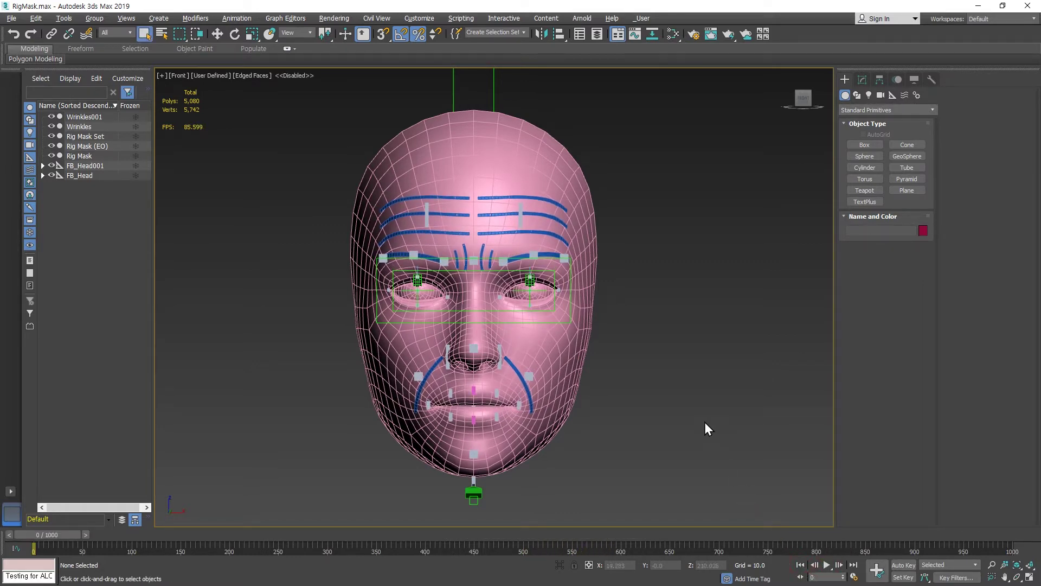
Delete all animation keys from the pink head, its rig controls and wrinkle lines, and clear the selection.
alt+middle_drag(531, 328, 529, 373)
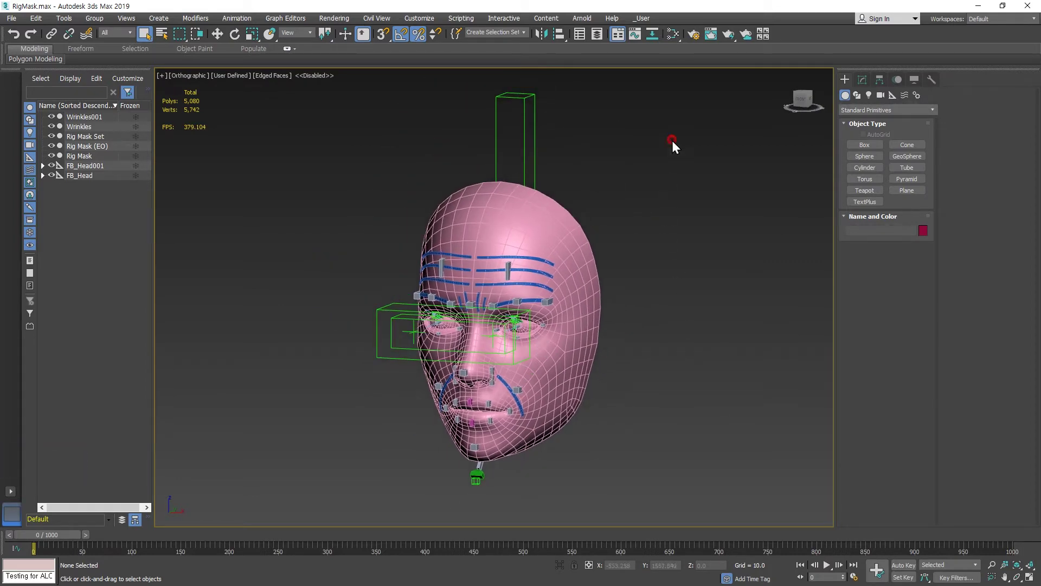
drag(672, 141, 338, 496)
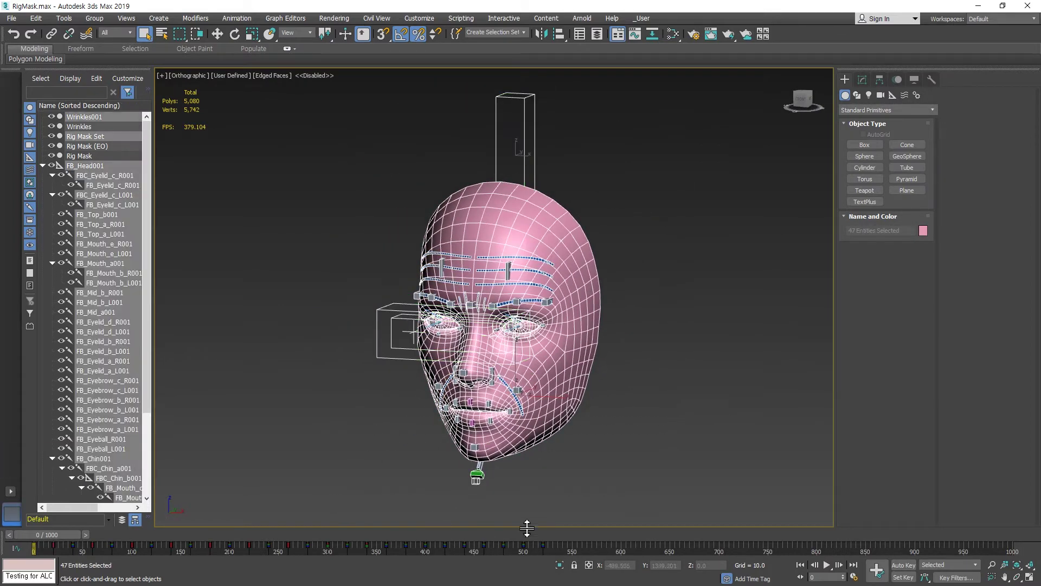
drag(584, 546, 34, 549)
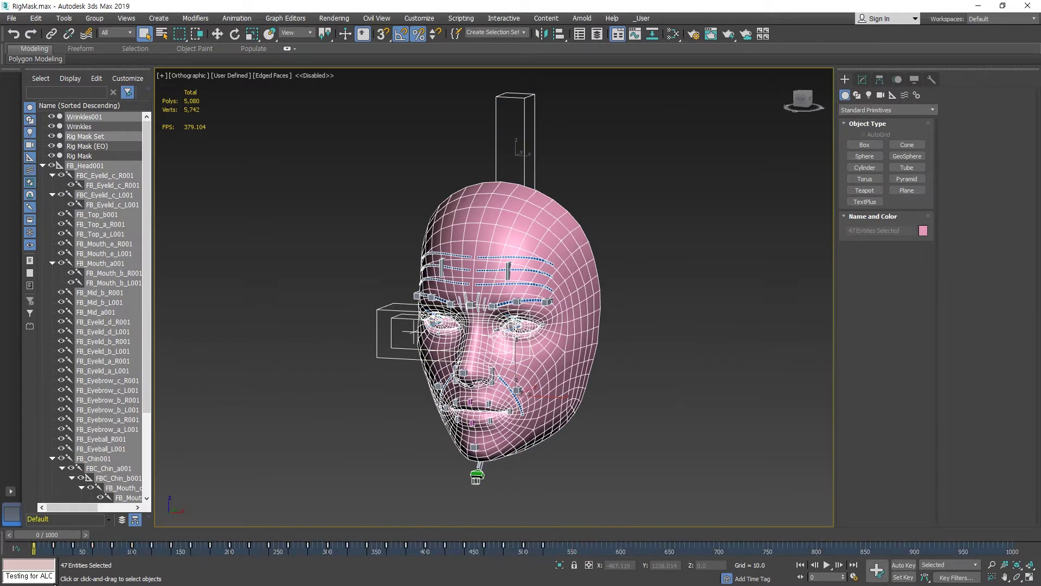
key(Delete)
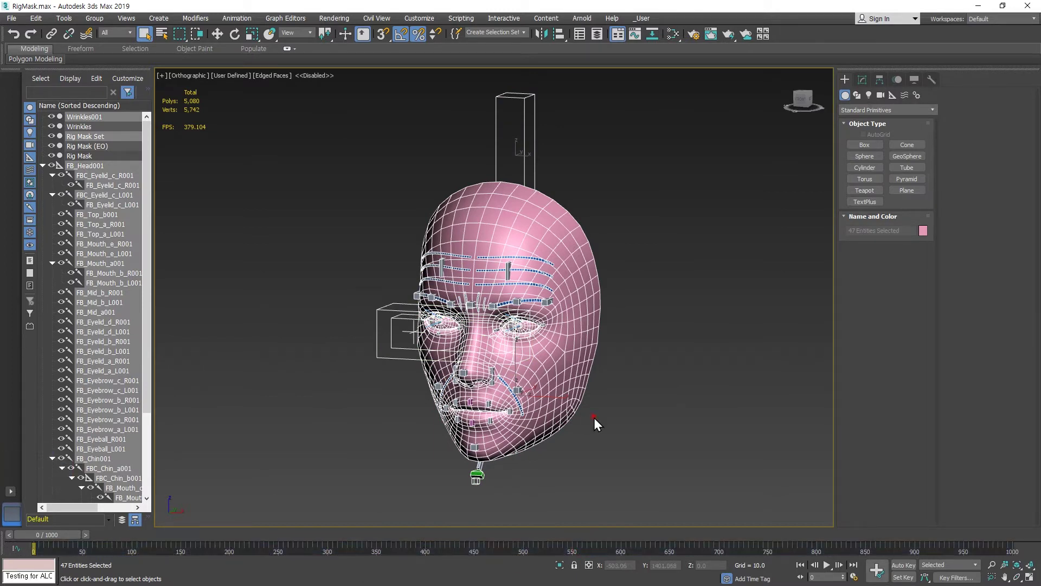
click(595, 418)
Test moving and rotating the whole pink head with the FB_Head001 dummy, and undo the transforms.
key(e)
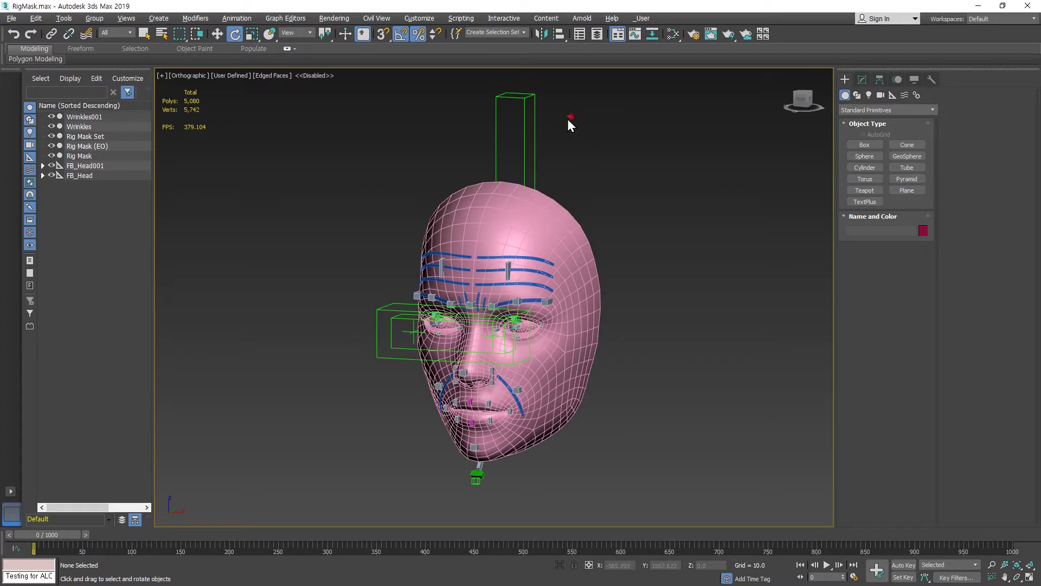
click(535, 158)
key(w)
drag(550, 155, 579, 143)
key(e)
click(701, 147)
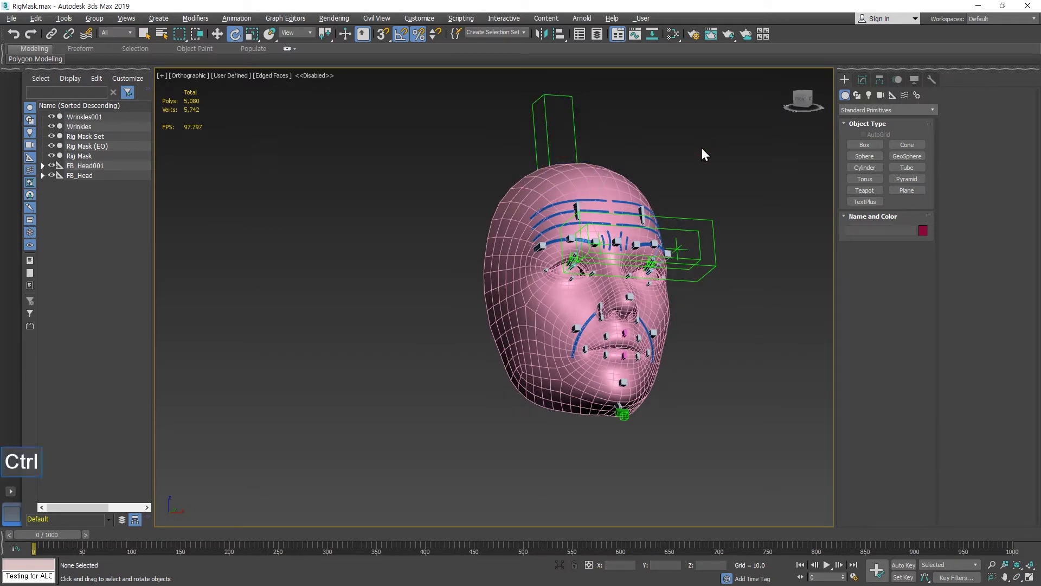
key(ctrl+z)
key(ctrl+z)
key(ctrl+z)
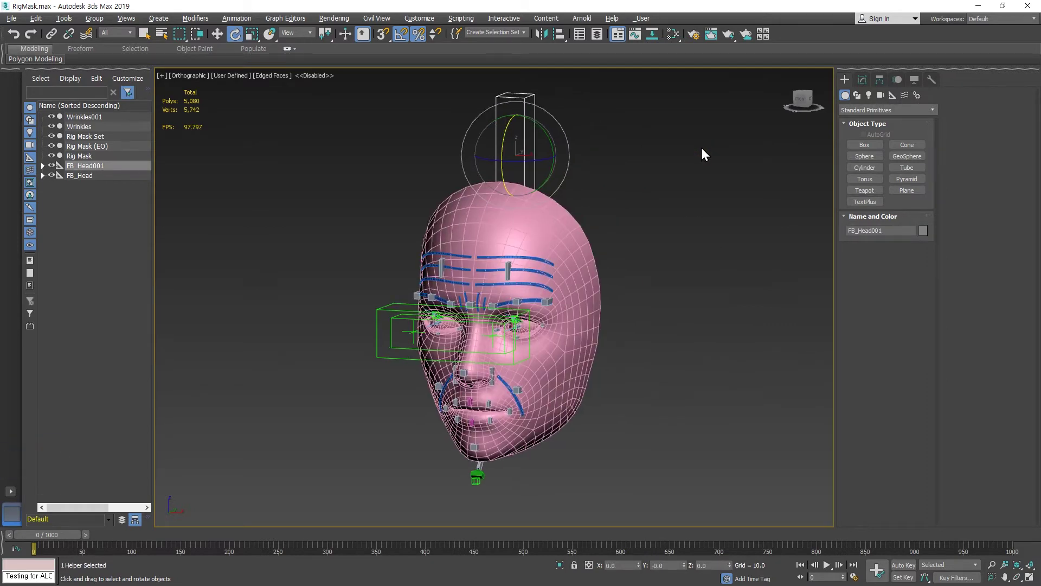
click(701, 147)
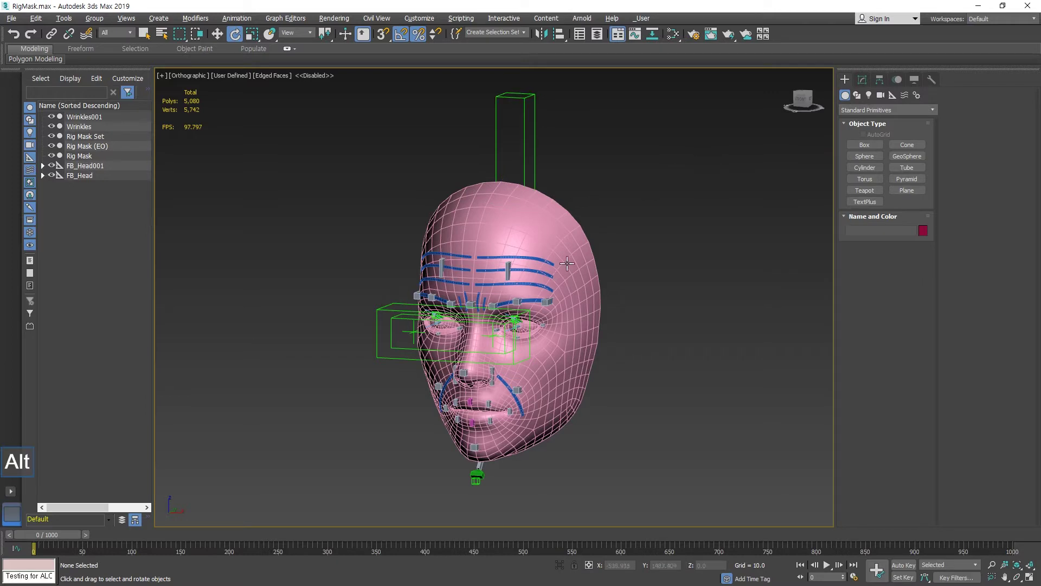
Check the FB_Head001 dummy's position, rotation and scale values in the Transform Type-In.
alt+middle_drag(702, 147, 625, 287)
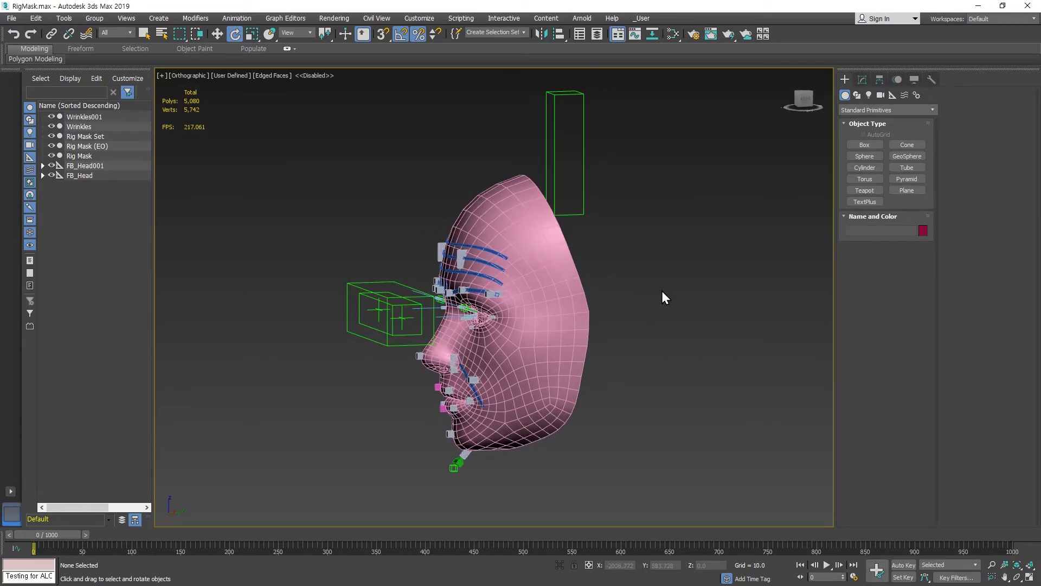
drag(624, 132, 561, 162)
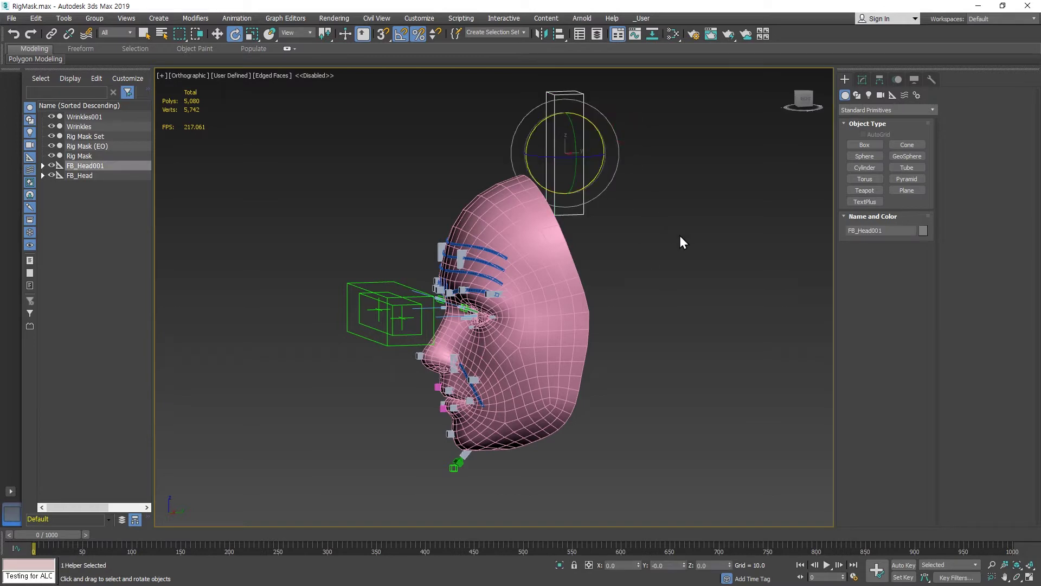
key(F12)
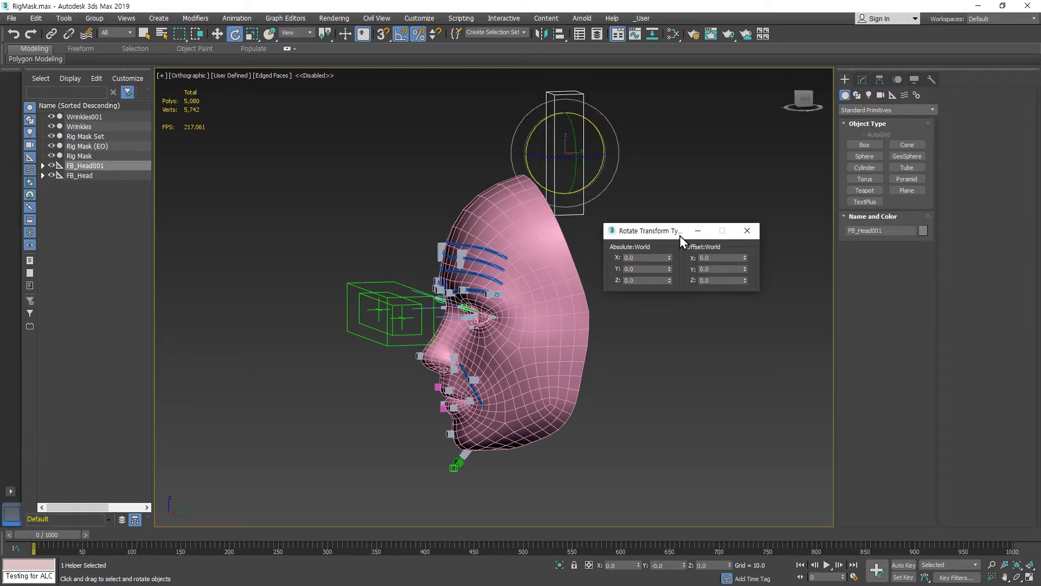
key(w)
key(e)
key(r)
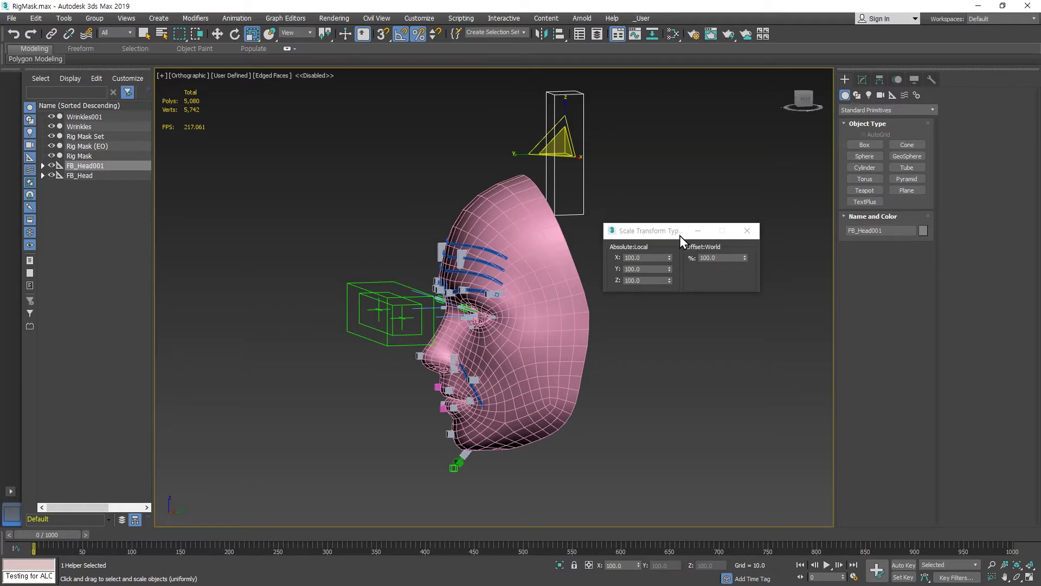
click(747, 230)
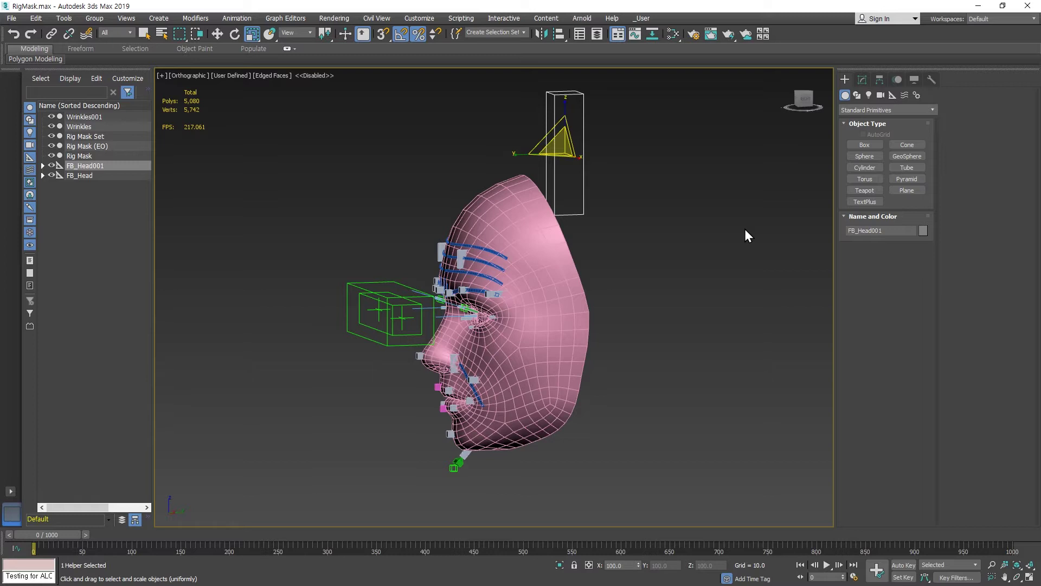
Load the FB_Head001 dummy's size into Dummy Resizer, turn off Uniform, and apply a height of 5.
click(643, 19)
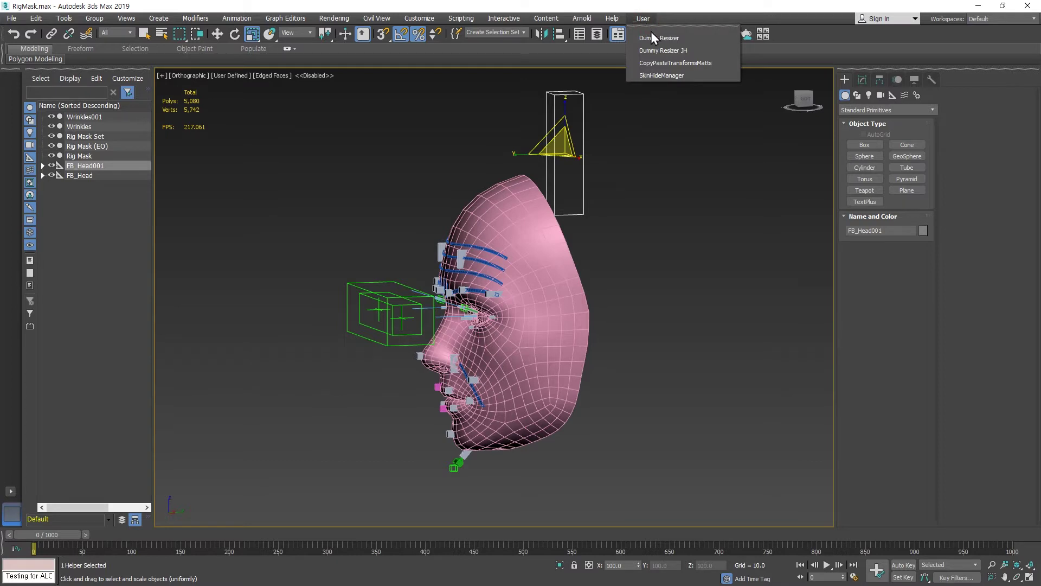
click(656, 50)
drag(521, 205, 722, 152)
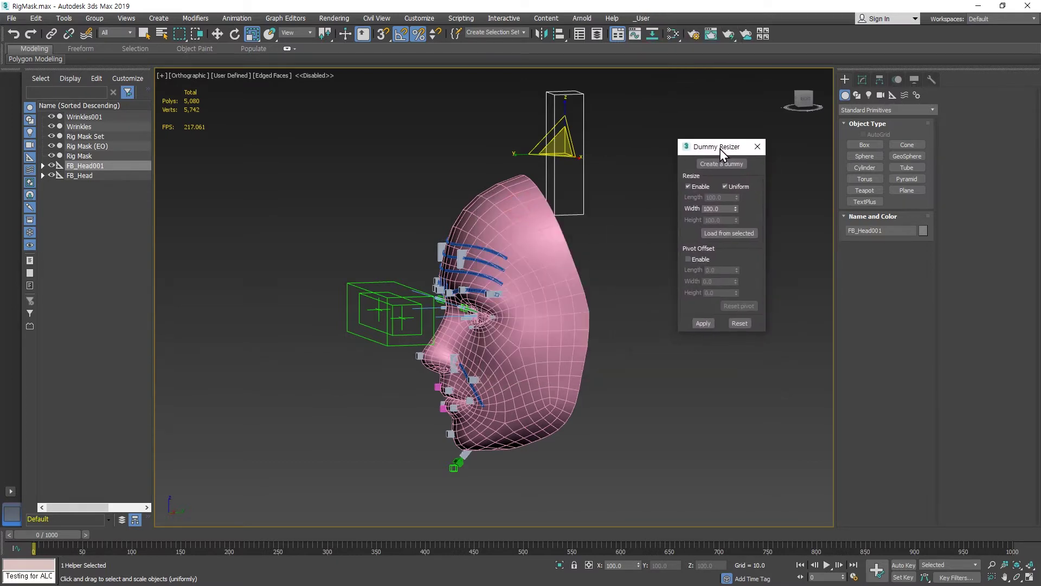
click(749, 233)
click(734, 187)
drag(727, 220, 681, 223)
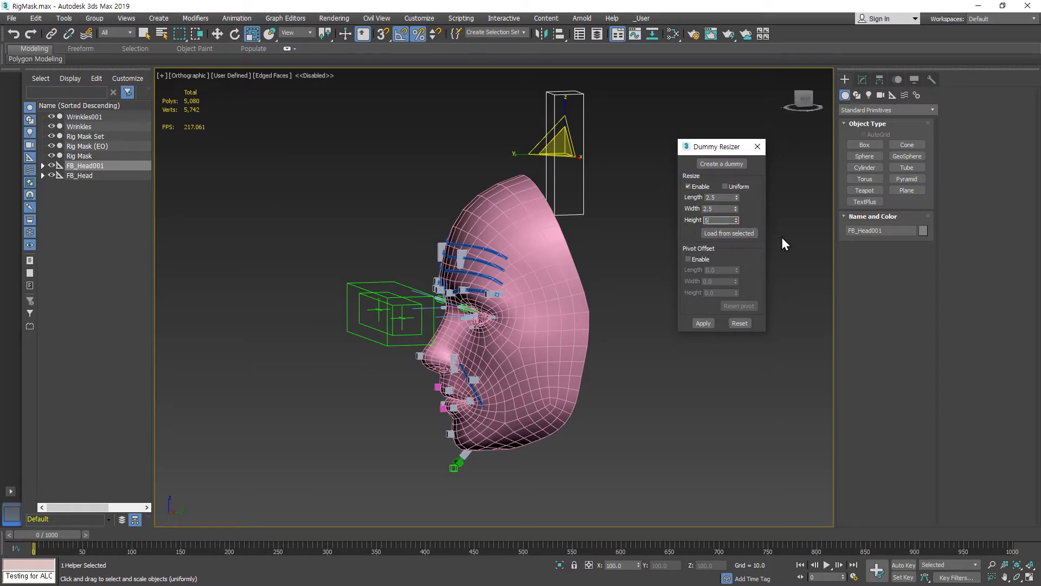
click(704, 324)
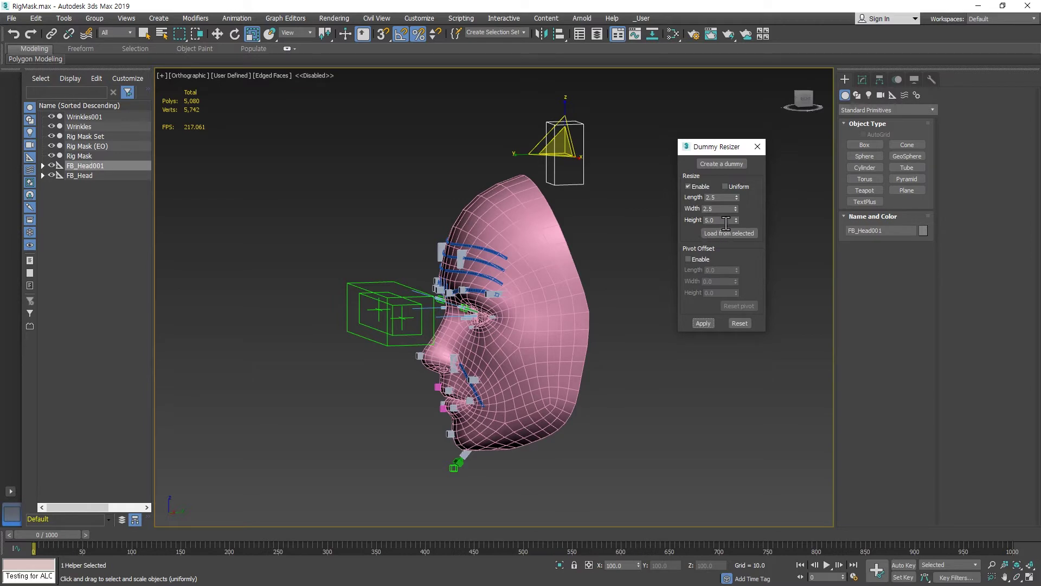
Apply a height of 10 to the FB_Head001 dummy and close Dummy Resizer.
drag(726, 222, 678, 225)
text(10)
key(Return)
click(703, 323)
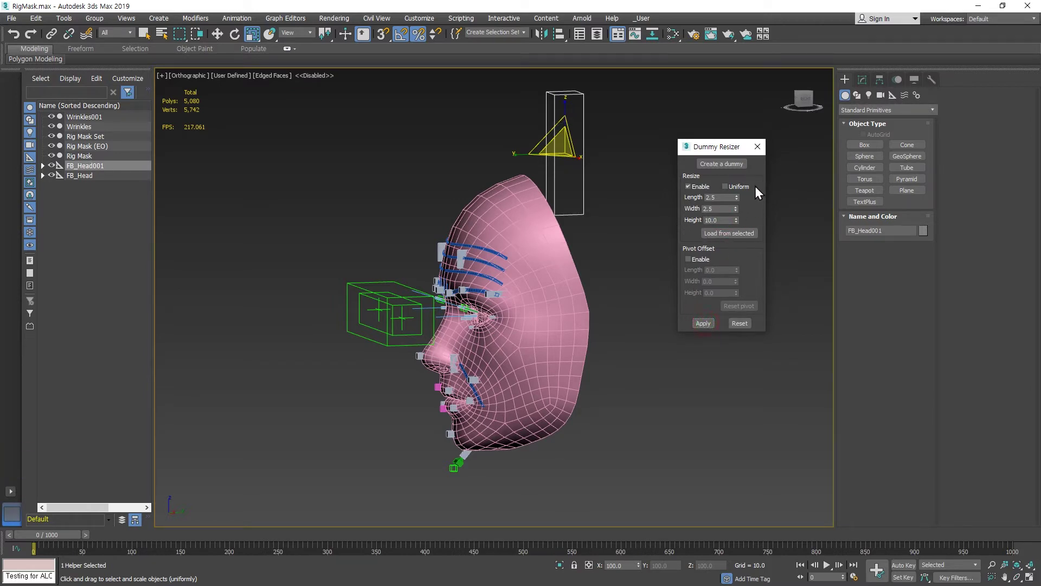
click(757, 147)
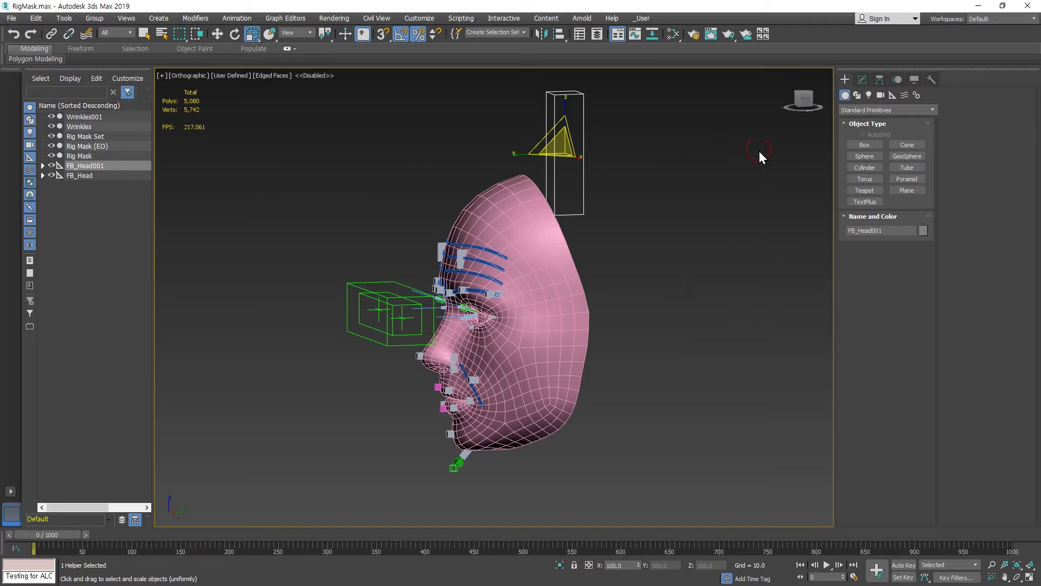
Test the LookAt_Eye_L helper by moving it about 2.5 units outward along X, and undo the move.
click(697, 234)
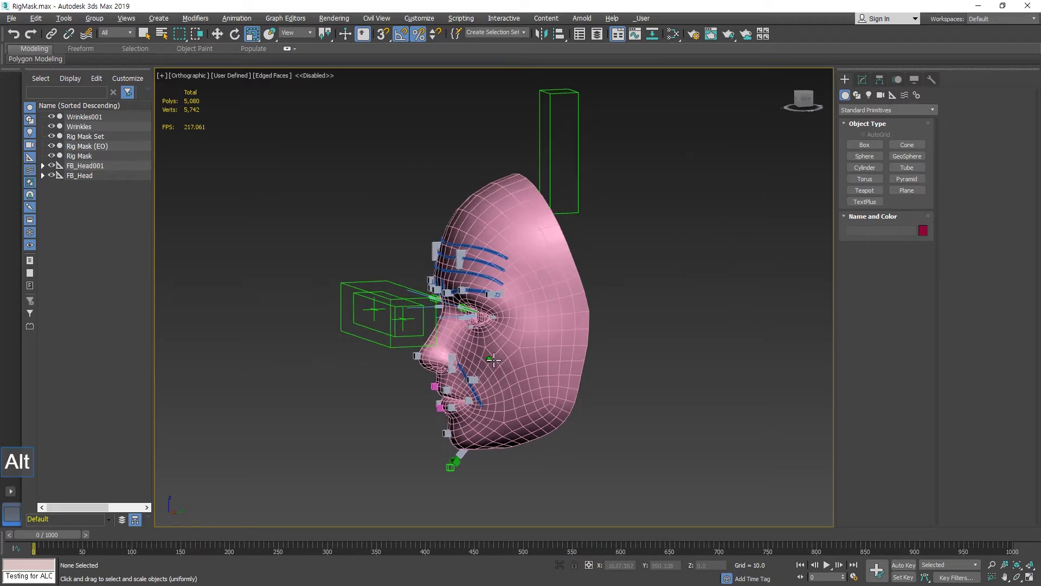
alt+middle_drag(434, 360, 462, 360)
scroll(424, 347, up, 3)
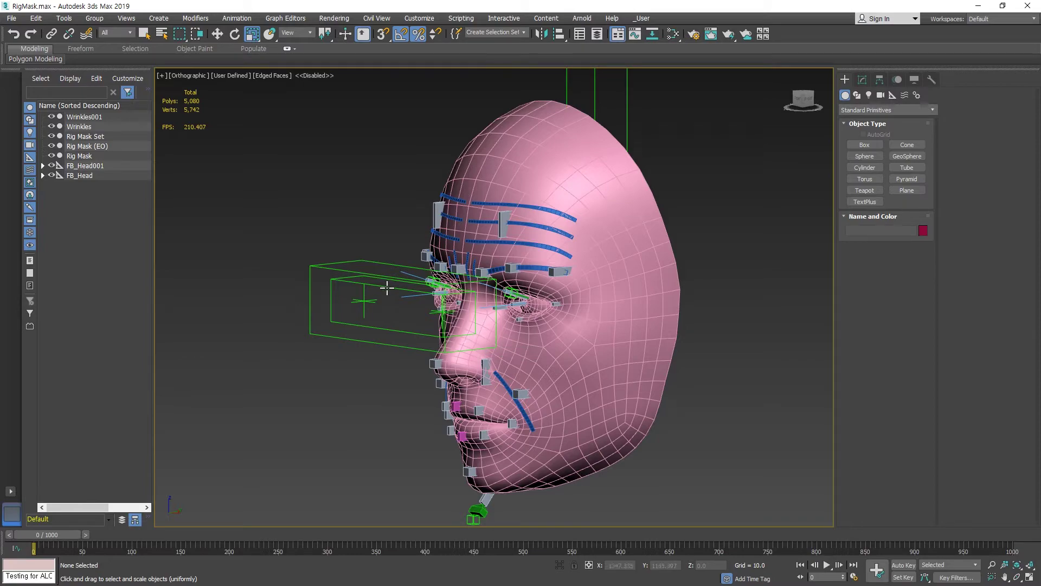
alt+middle_drag(360, 451, 555, 388)
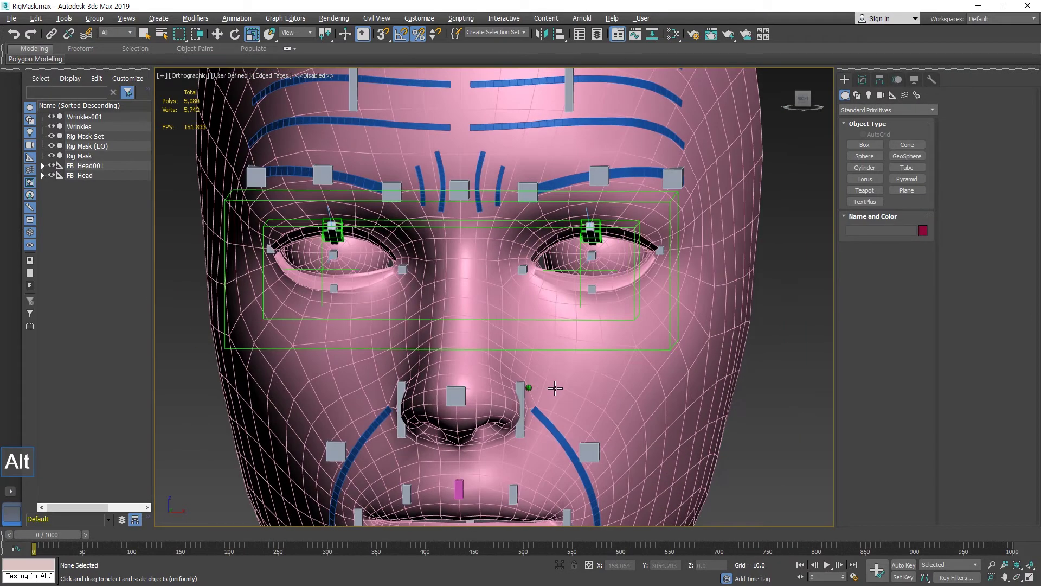
click(606, 271)
key(w)
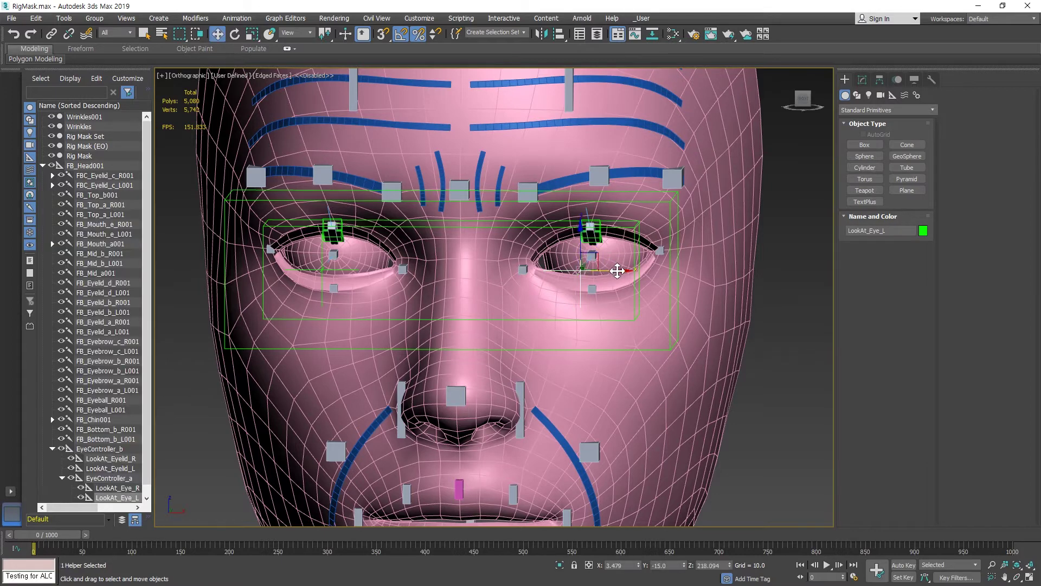
drag(623, 271, 705, 270)
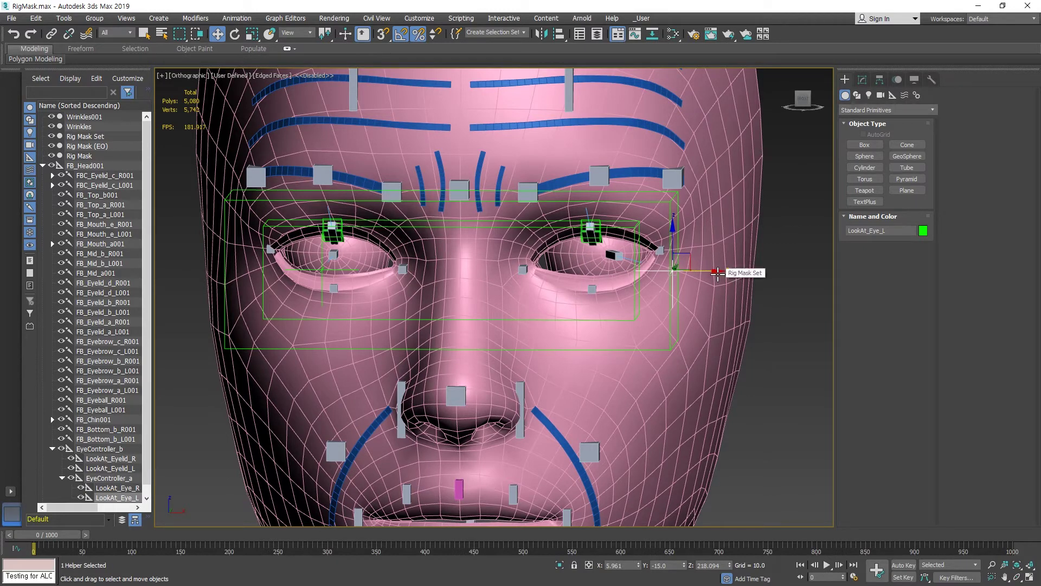
key(ctrl+z)
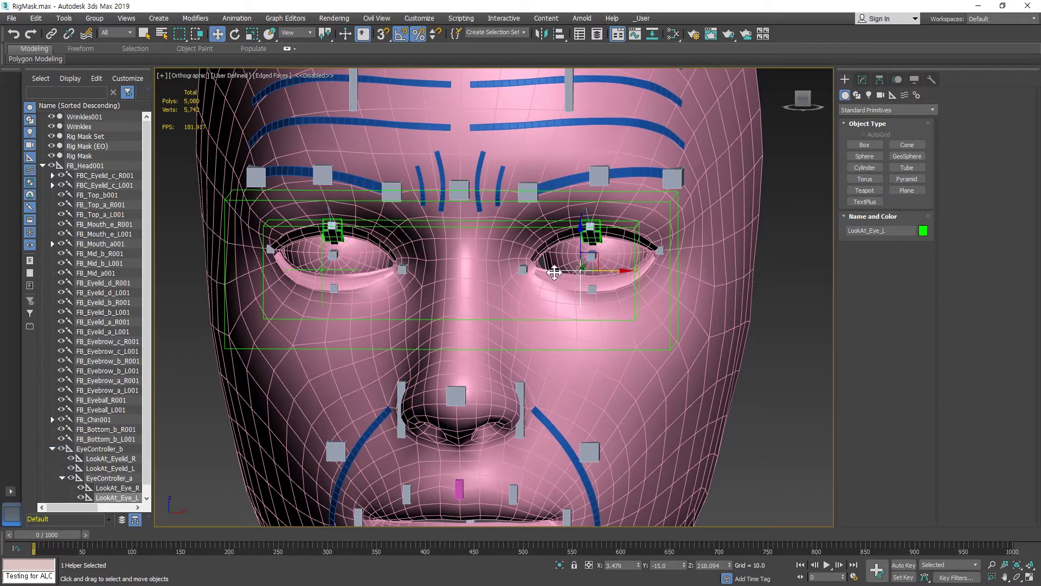
Test the LookAt_Eye_R helper by moving it along X toward the nose, and undo the move.
click(346, 268)
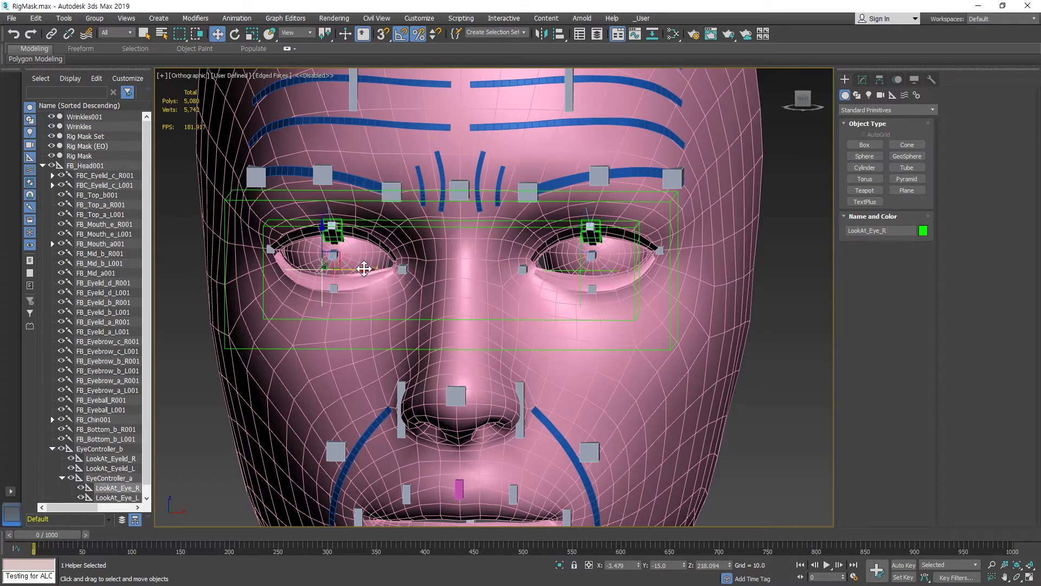
drag(364, 268, 435, 268)
key(ctrl+z)
Test both eyes together by moving the EyeController_a dummy about 2.8 units along X, and undo the move.
click(635, 285)
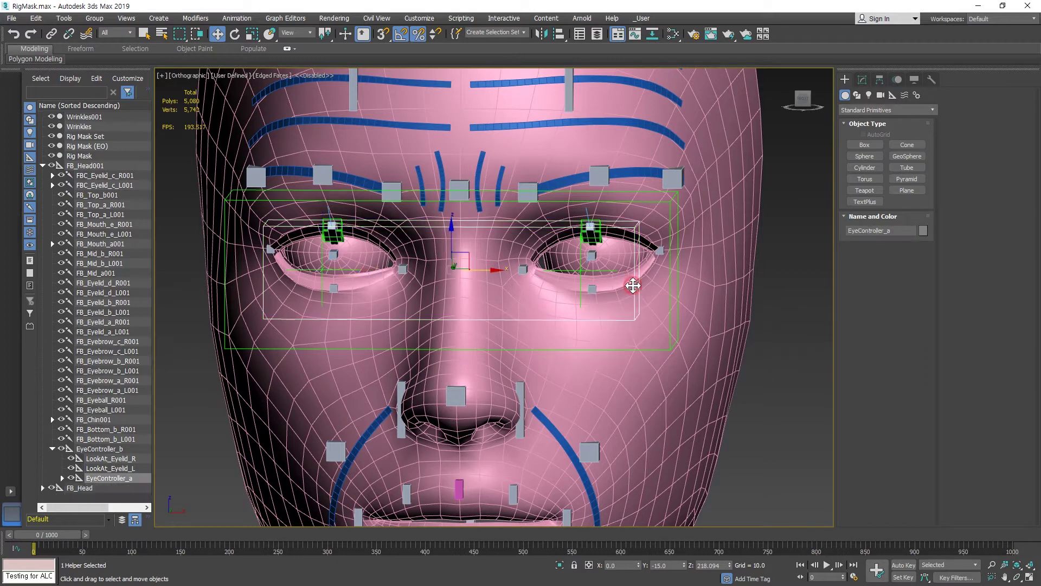
drag(477, 270, 582, 281)
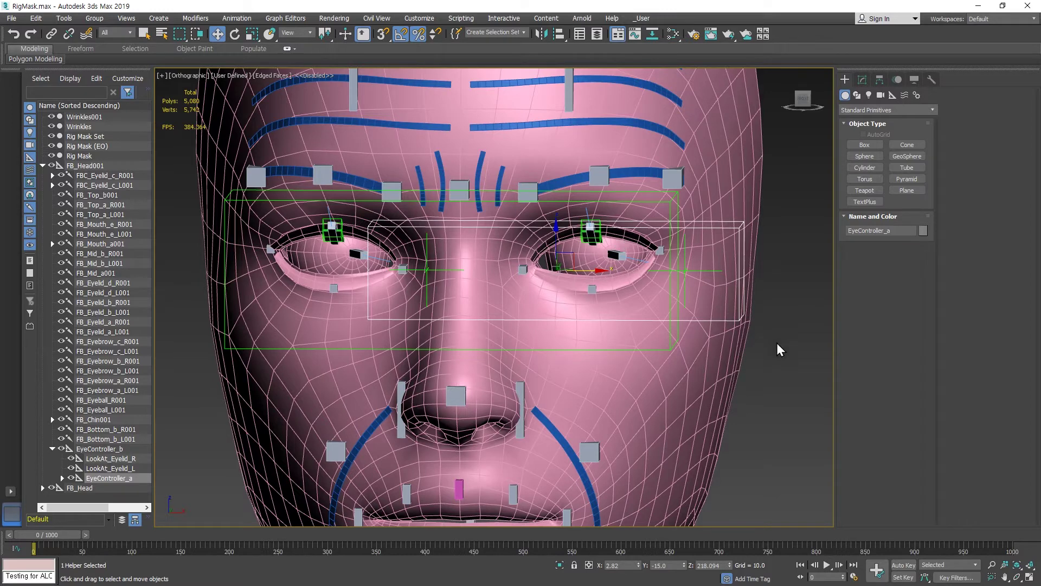
key(ctrl+z)
alt+middle_drag(508, 272, 472, 282)
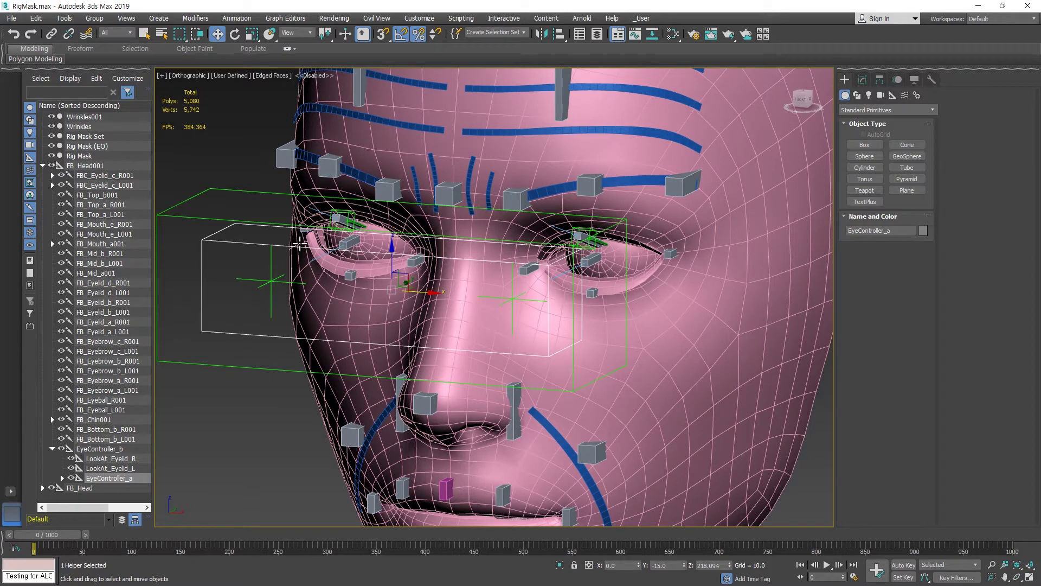
Test the EyeController_b dummy by moving it along X away from the nose, and undo the move.
click(176, 205)
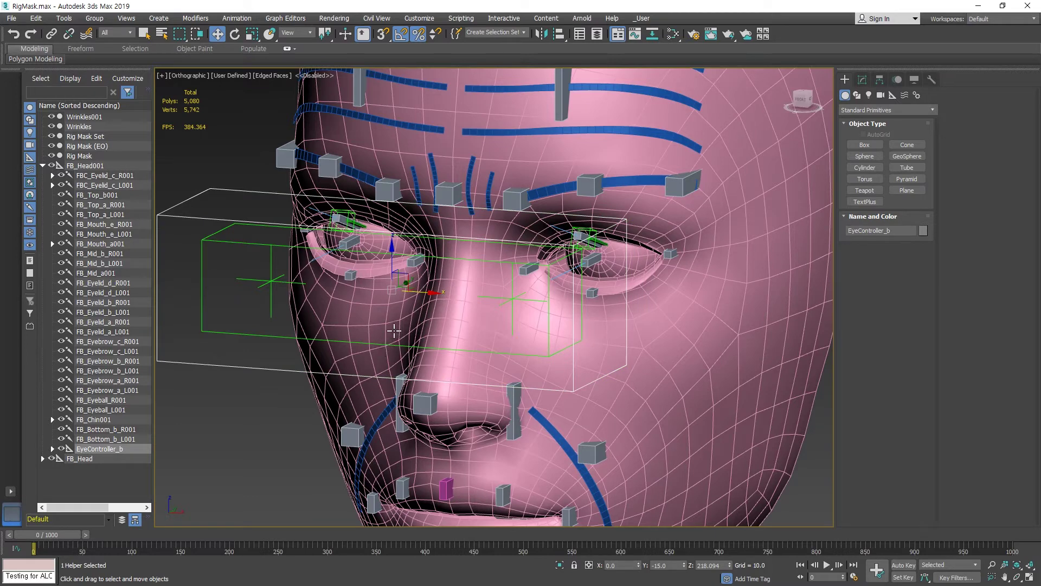
drag(421, 293, 357, 283)
key(ctrl+z)
Lower EyeController_b about 0.24 units along Z, inspect the LookAt_Eyelid_L and LookAt_Eyelid_R helpers, and undo these changes.
mouse_move(392, 251)
mouse_down()
mouse_move(390, 308)
mouse_move(385, 200)
mouse_move(381, 262)
mouse_up()
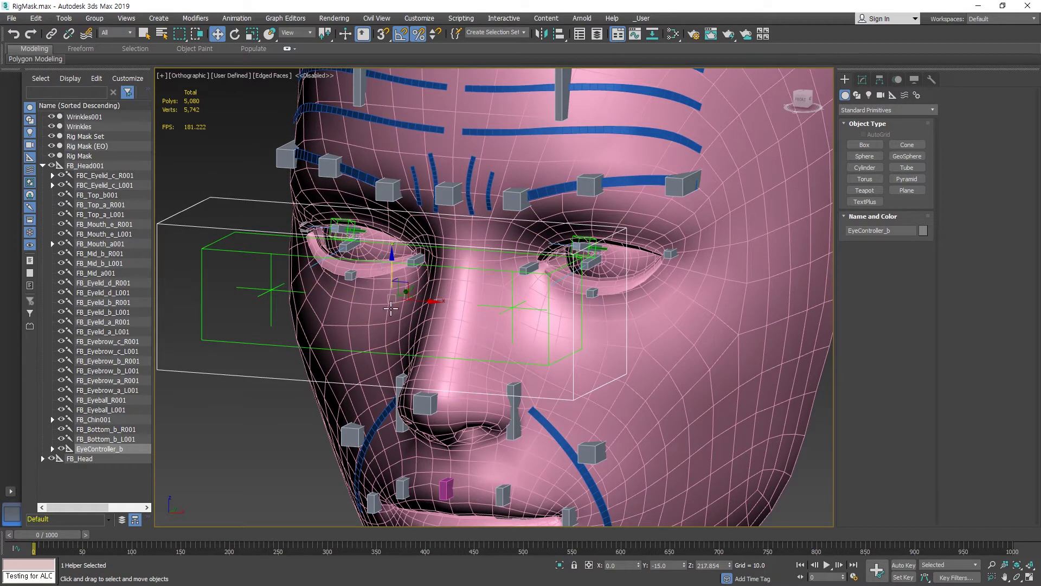
click(209, 249)
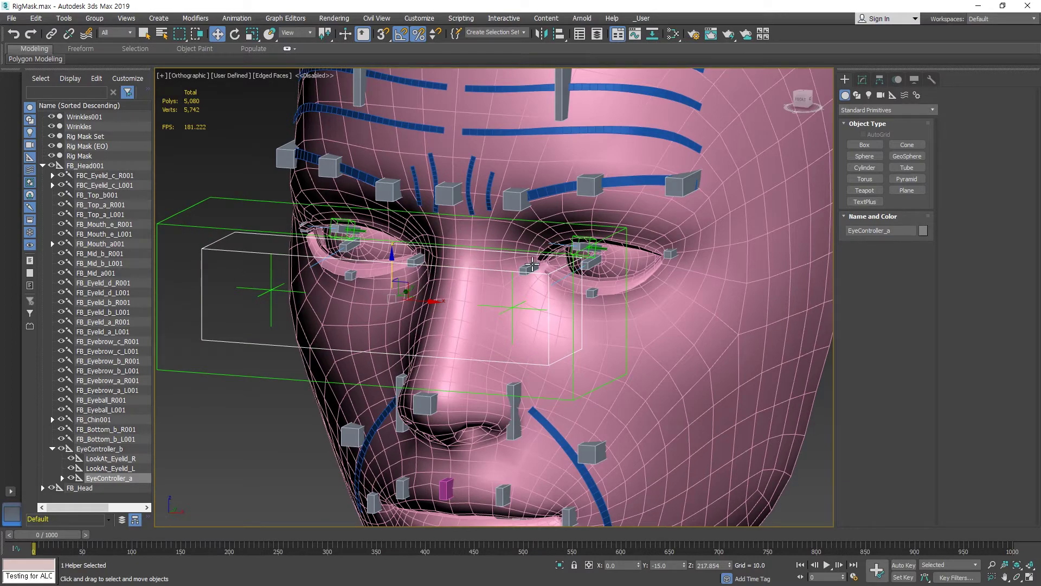
alt+middle_drag(531, 265, 462, 262)
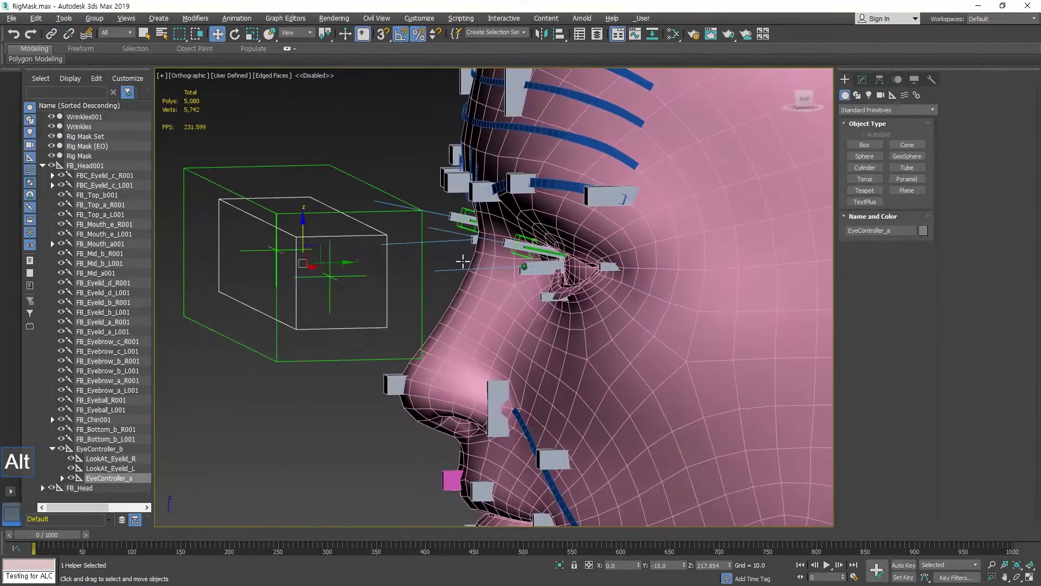
click(521, 254)
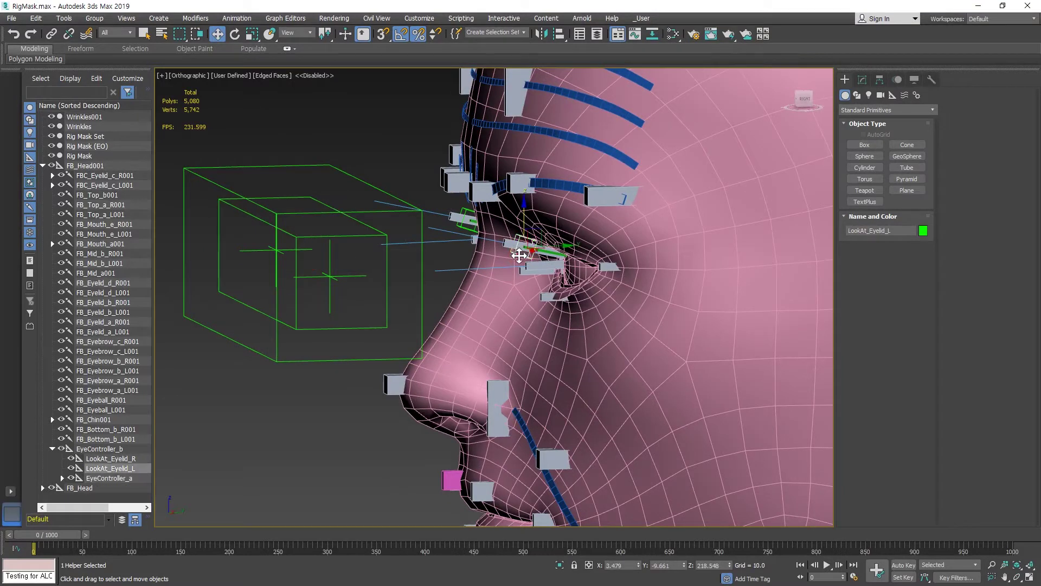
click(465, 211)
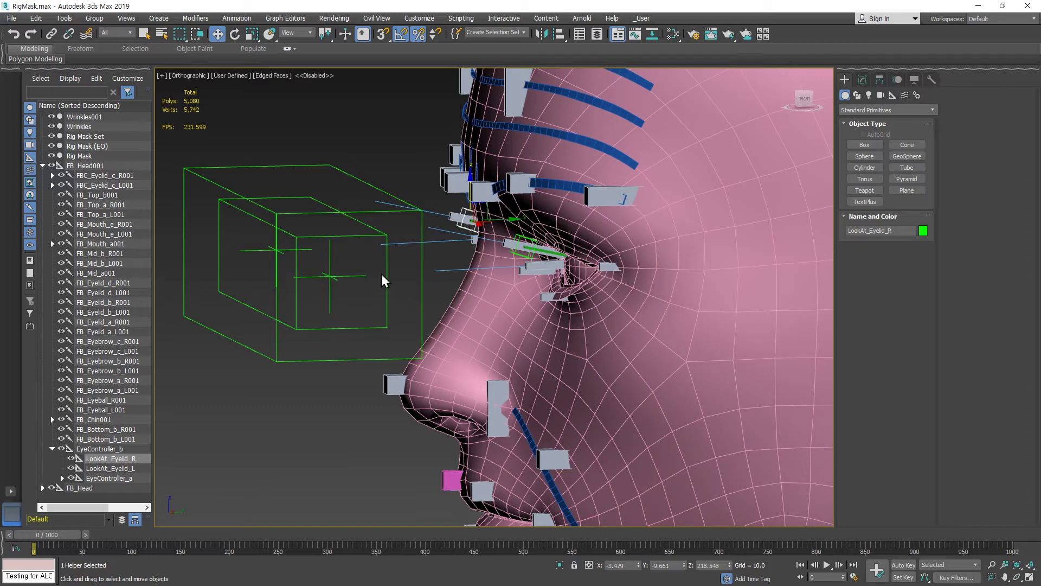
key(ctrl+z)
key(ctrl+z)
key(ctrl+z)
key(ctrl+z)
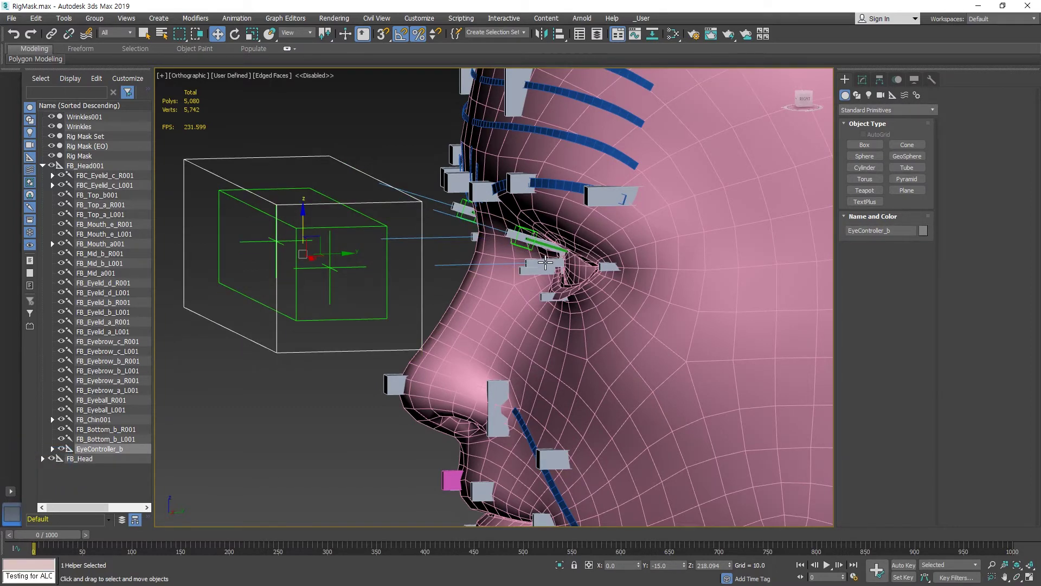
Inspect the FB_Eyeball_L001 bone, test its LookAt_Eye_L helper by moving it down about 0.4 units along Z, and undo the move.
scroll(544, 272, up, 4)
alt+middle_drag(544, 273, 559, 274)
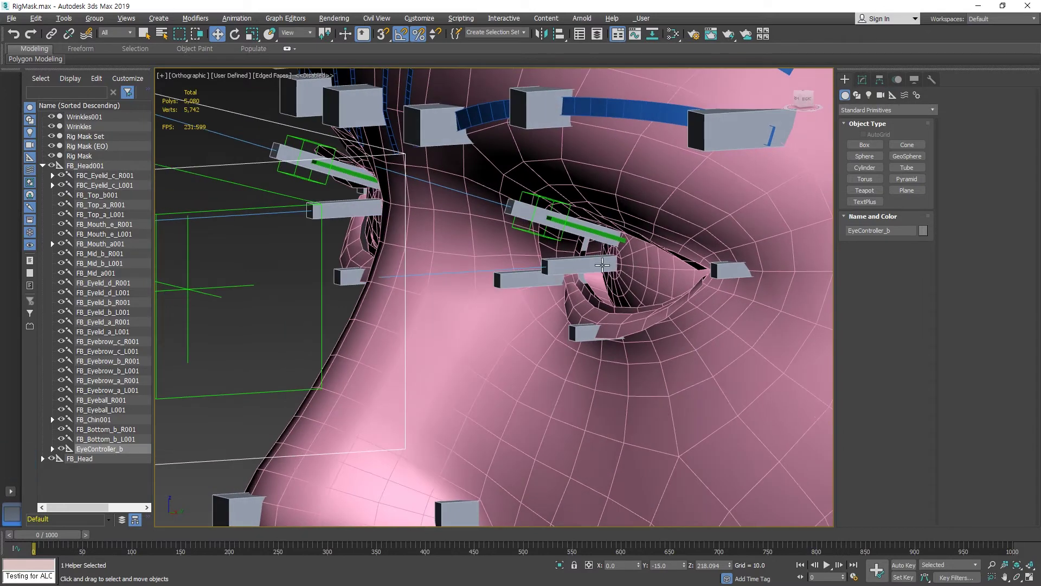
click(585, 266)
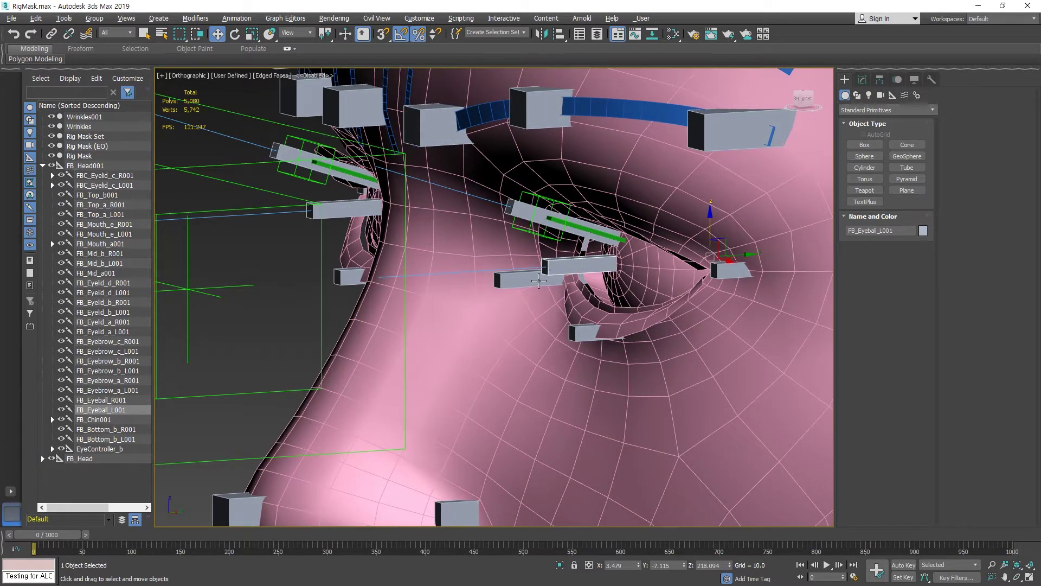
middle_drag(538, 281, 611, 273)
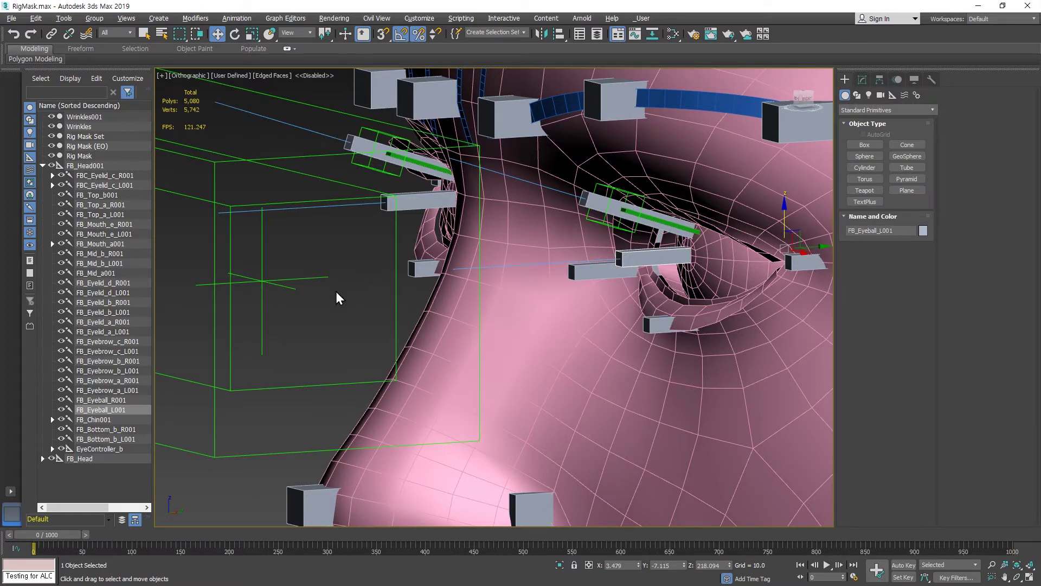
click(261, 299)
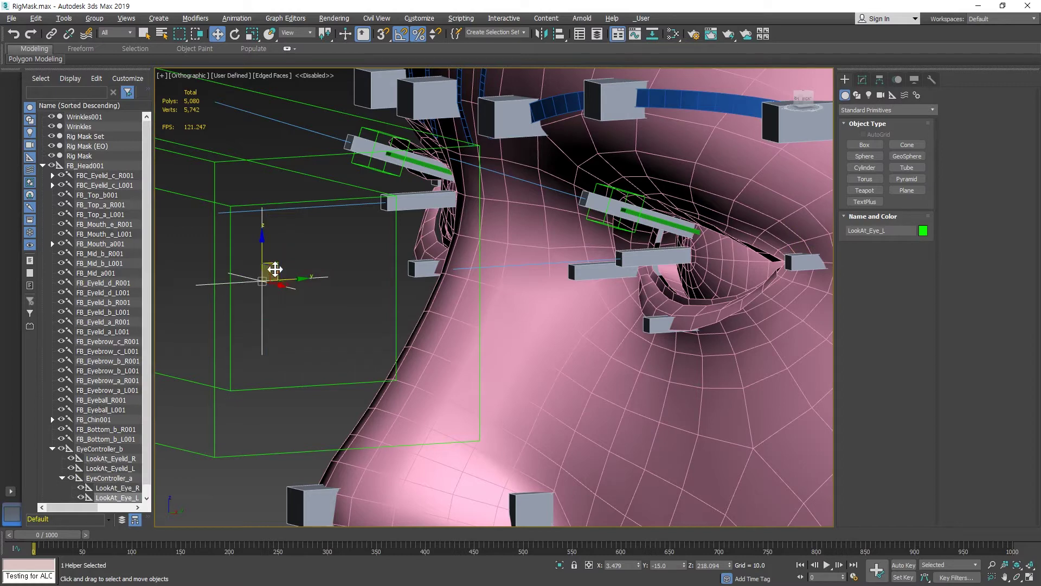
drag(275, 269, 251, 285)
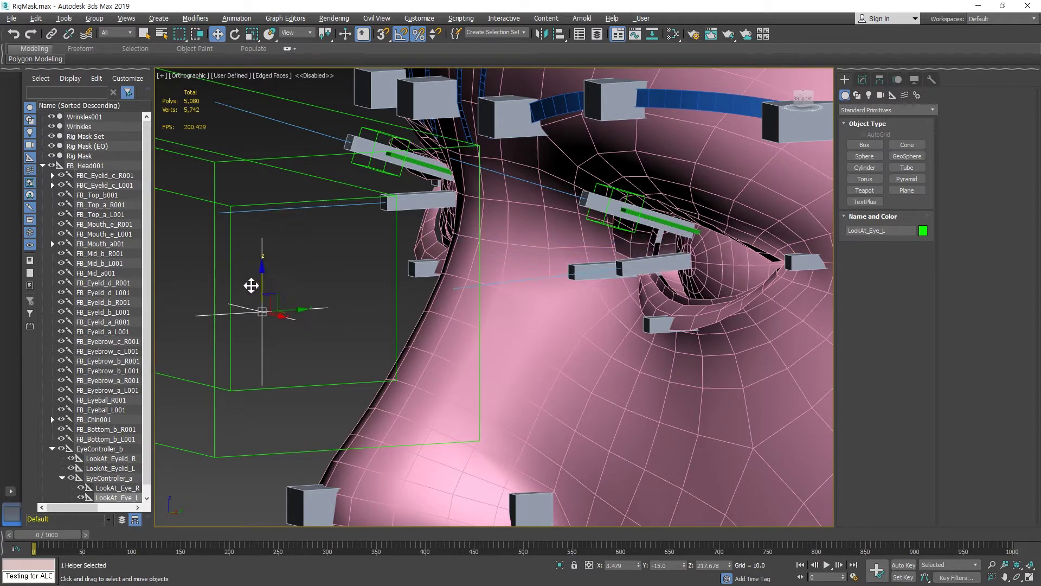
key(ctrl+z)
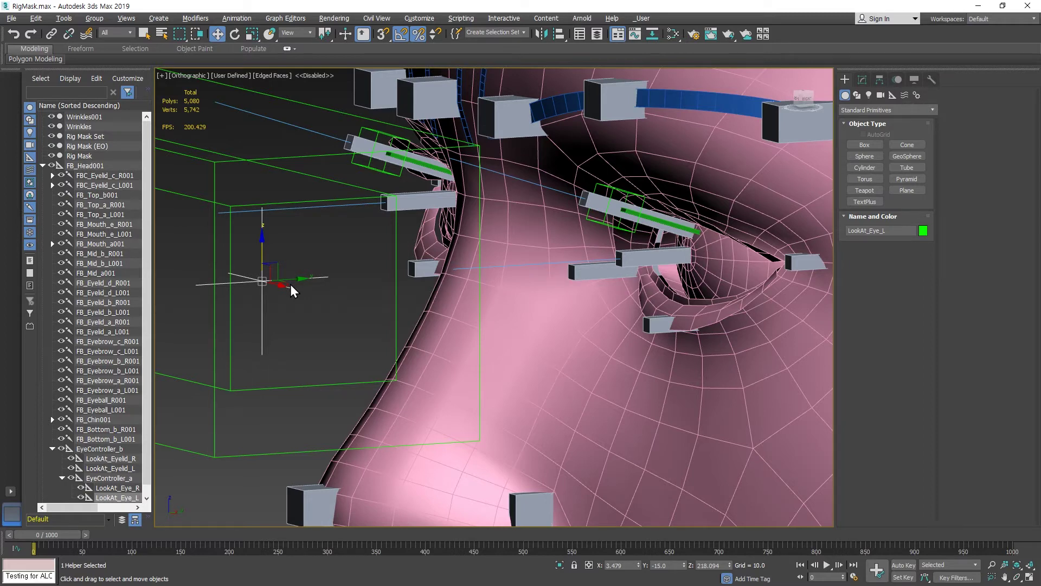
Reset the Rotation List controller of FB_Eyeball_L001 to its default control, removing the LookAt constraint.
click(676, 257)
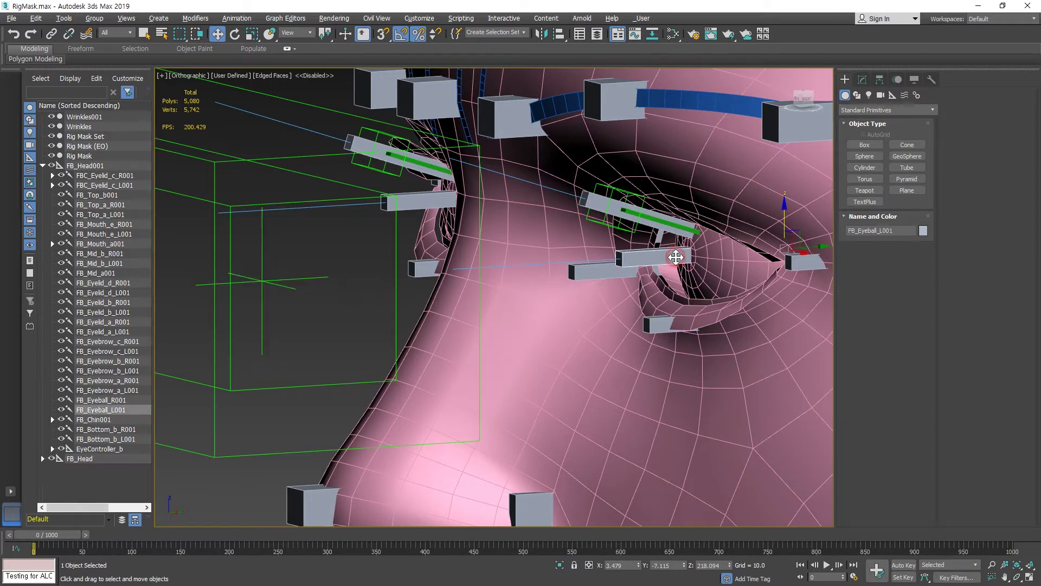
click(898, 80)
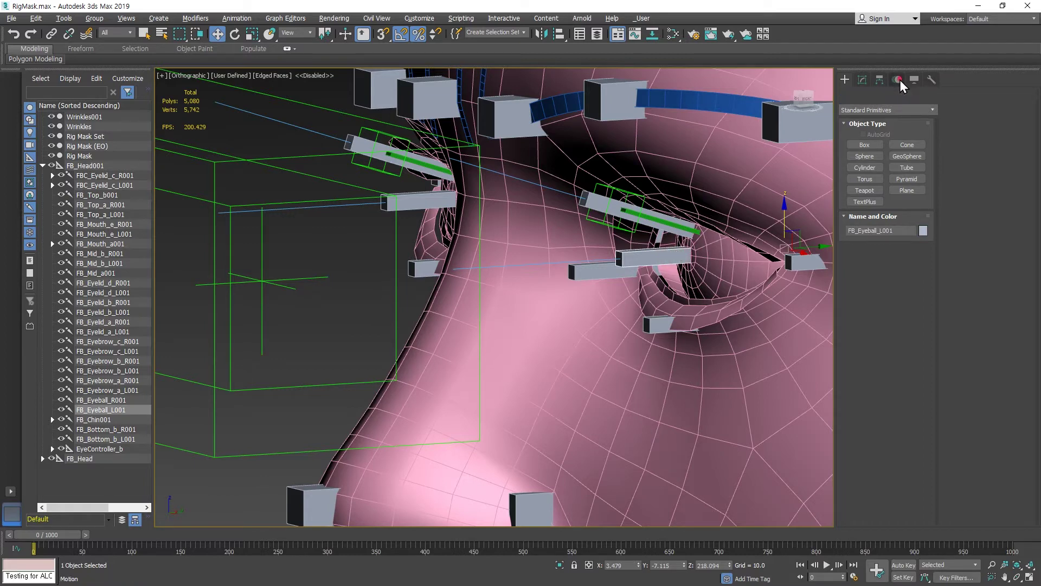
click(847, 156)
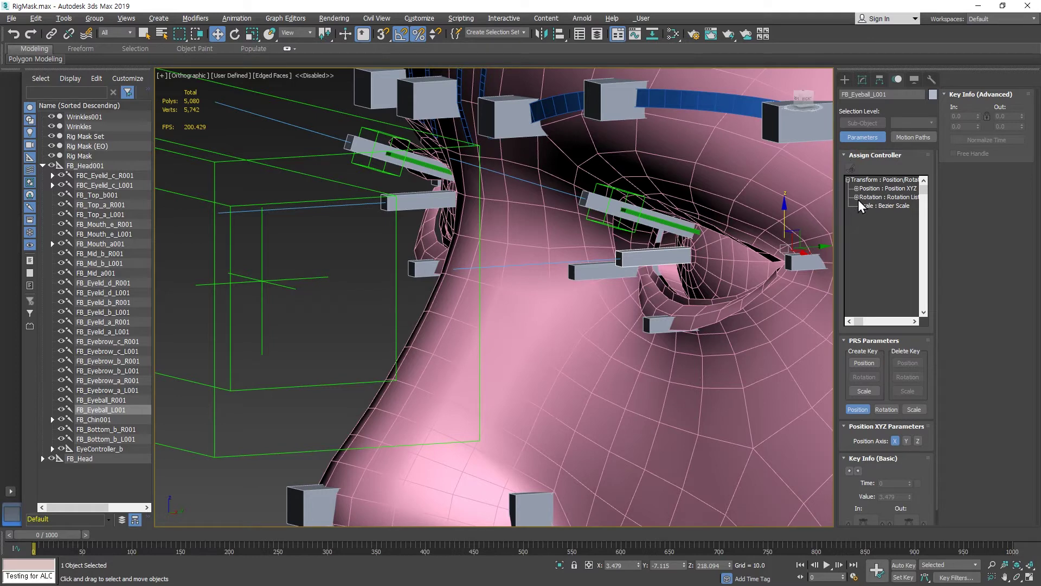
click(857, 197)
click(873, 197)
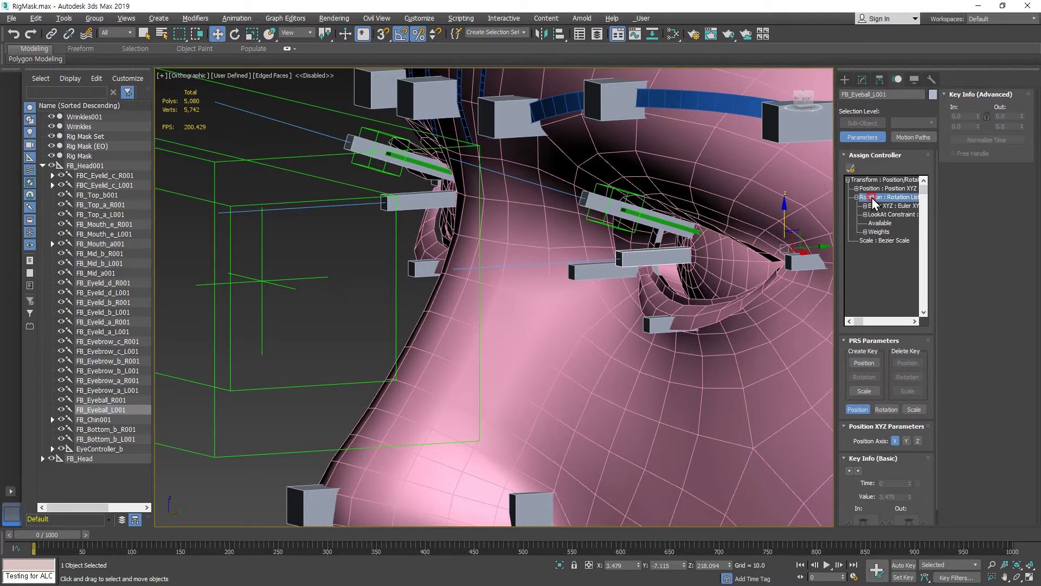
right_click(872, 198)
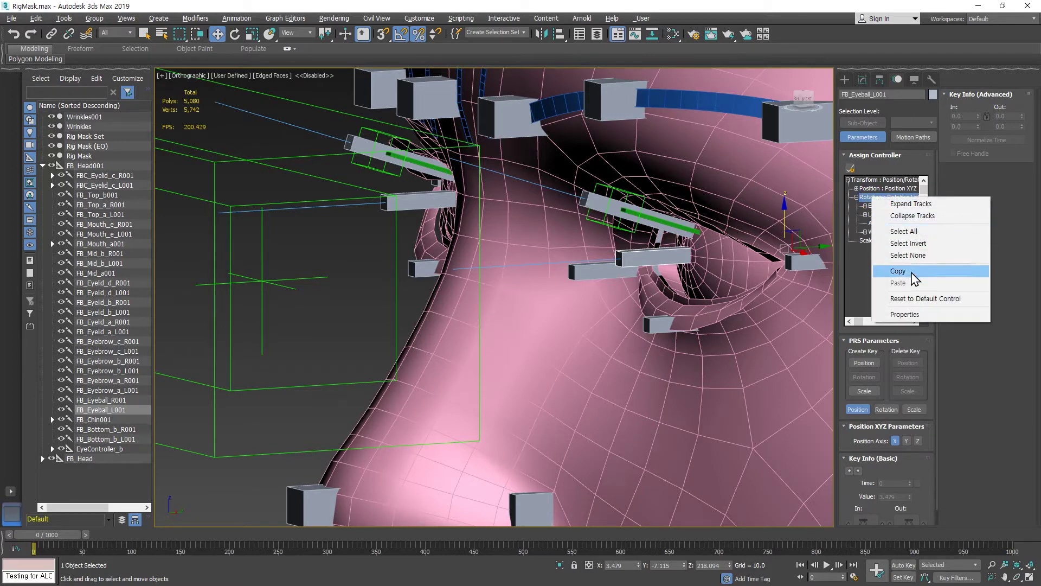
click(913, 302)
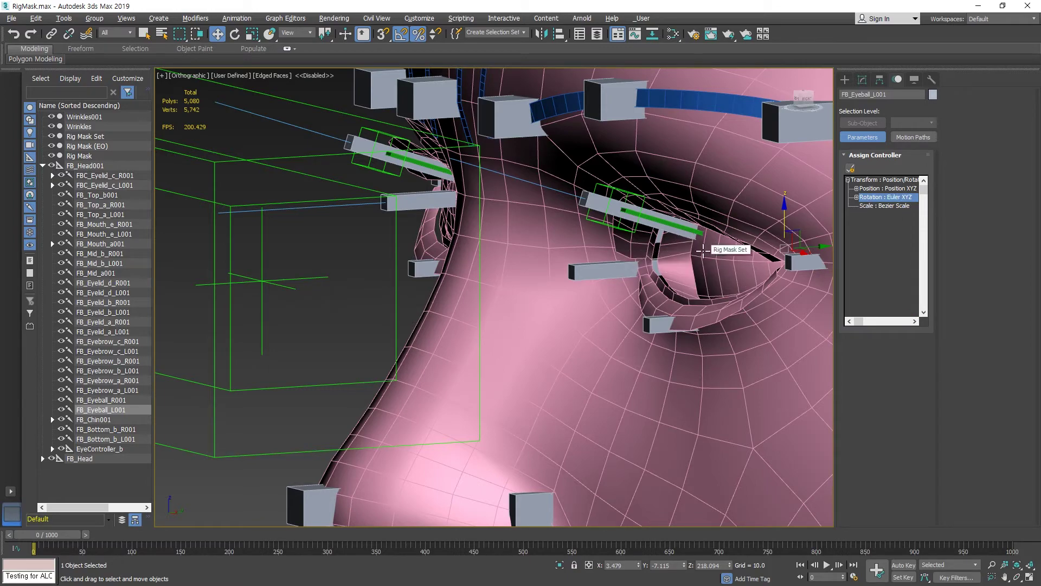
Open the Transform Type-In for rotation and check the absolute world rotation of FB_Eyeball_R001 as a reference.
alt+middle_drag(688, 288, 594, 267)
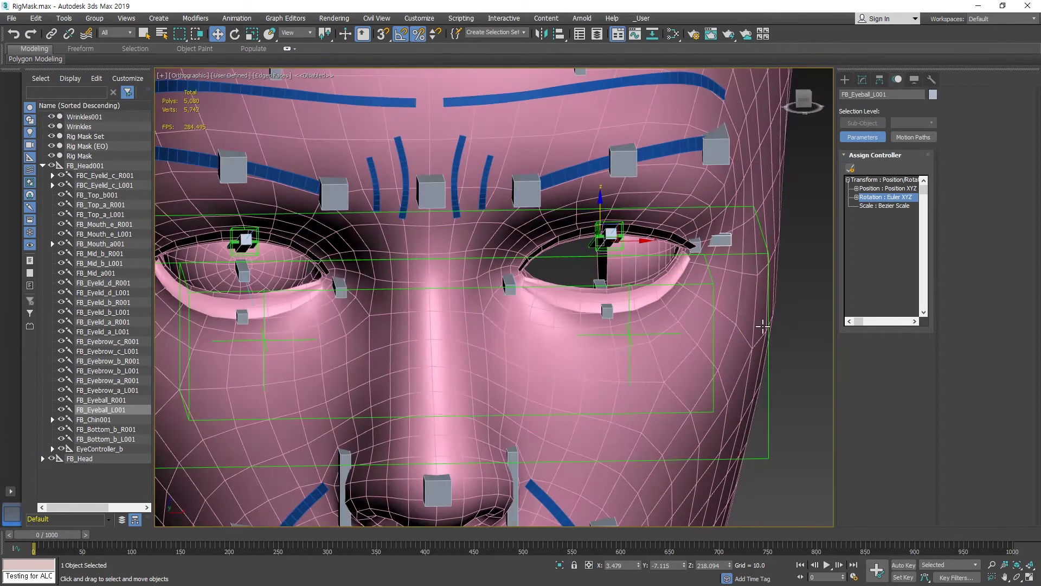
alt+middle_drag(684, 336, 663, 332)
middle_drag(818, 357, 700, 355)
key(F12)
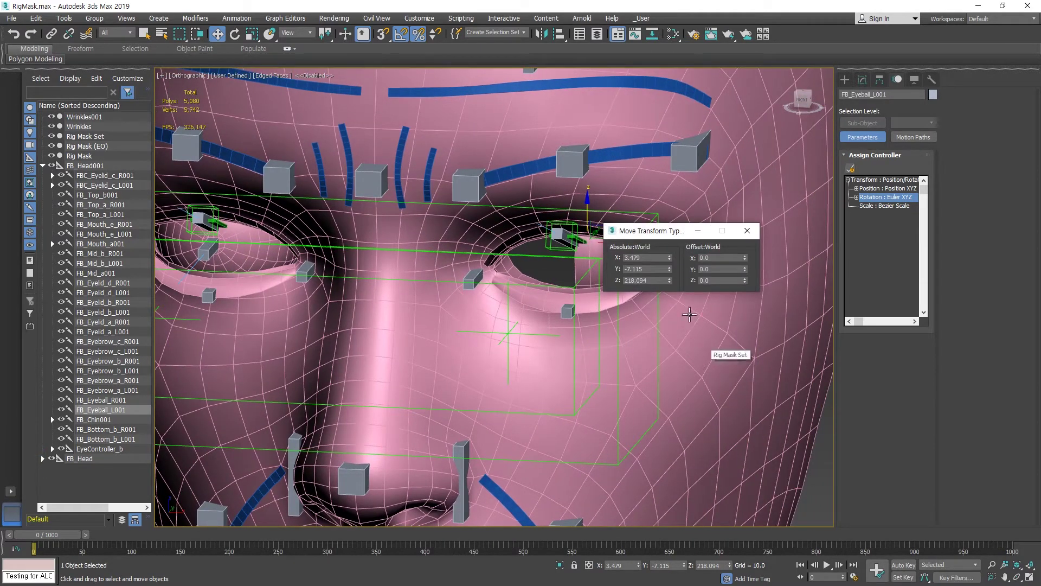
drag(659, 230, 678, 350)
key(e)
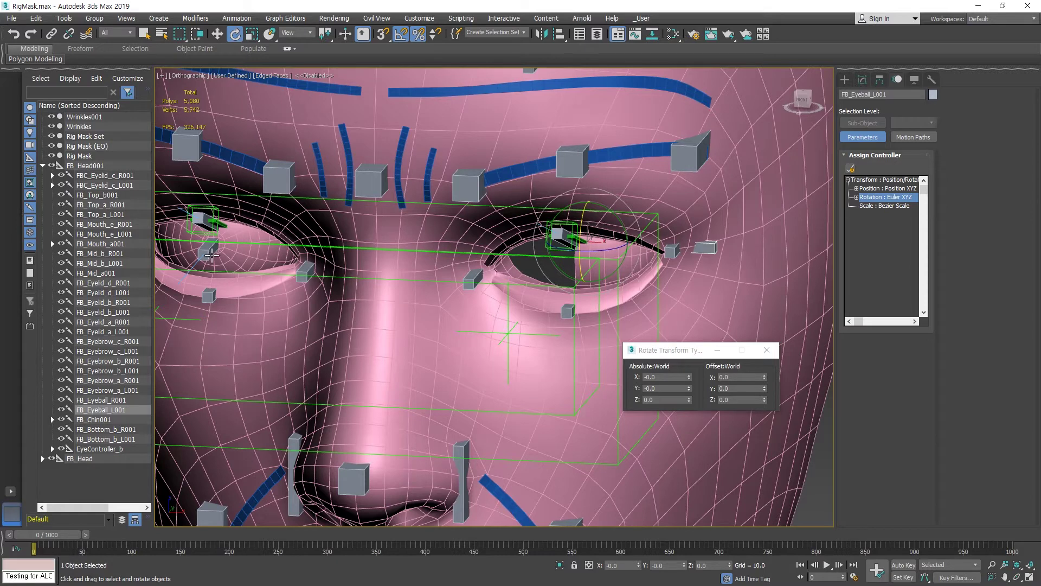
middle_drag(211, 254, 276, 255)
click(275, 255)
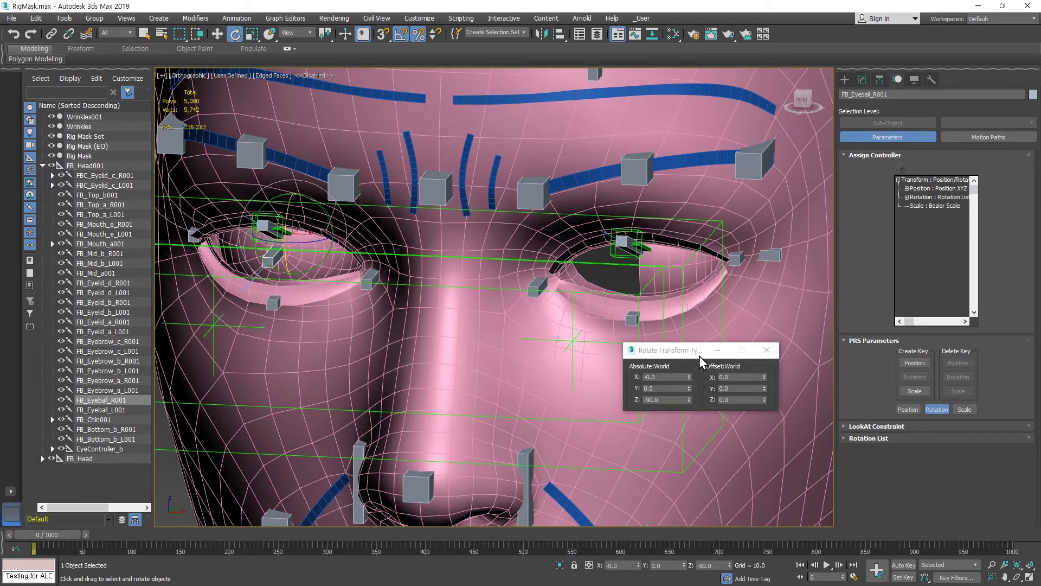
Set the absolute world Z rotation of FB_Eyeball_L001 to -90.
click(661, 254)
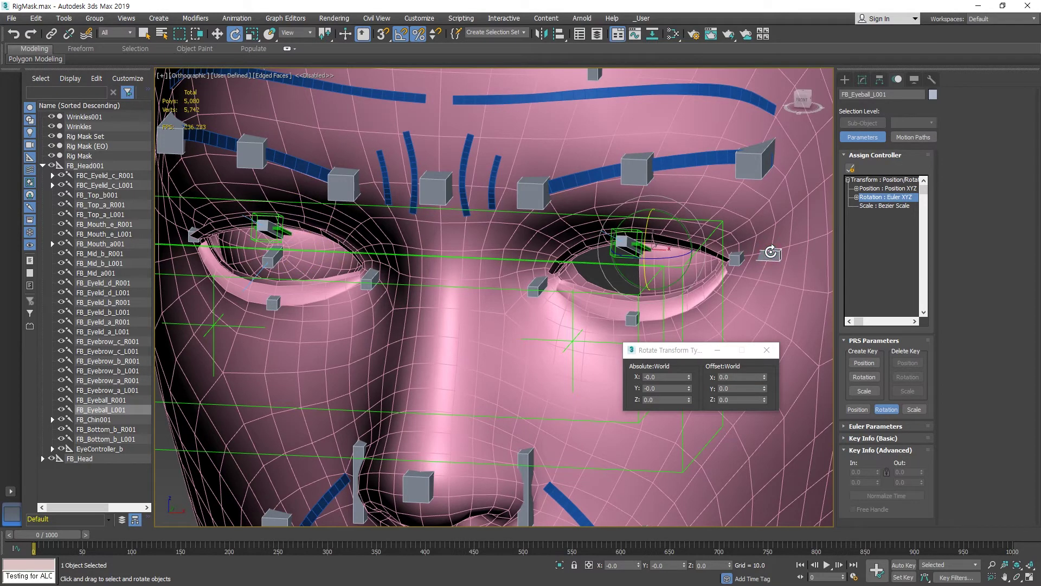
double_click(659, 399)
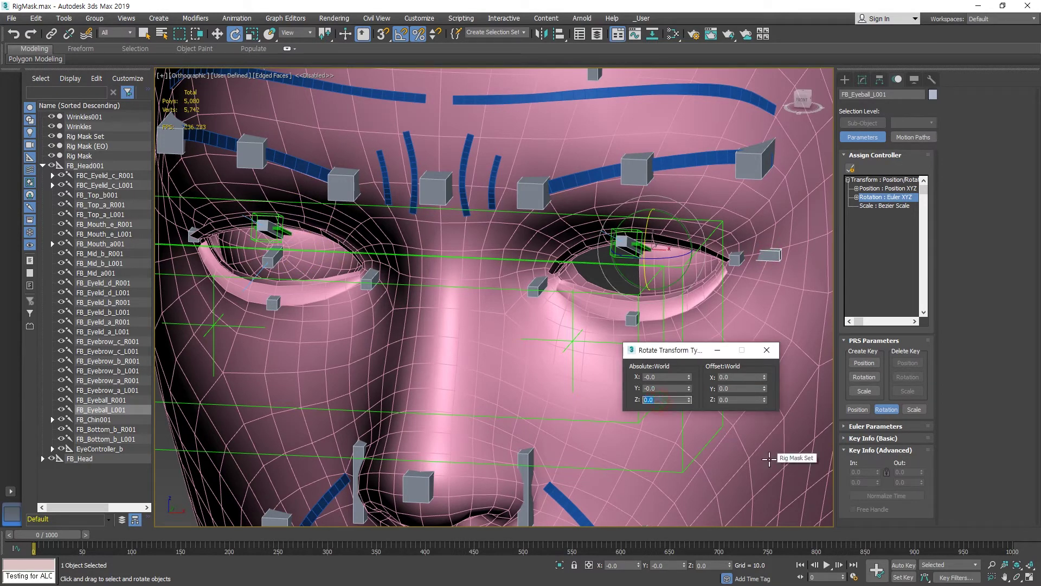
text(-90)
key(Return)
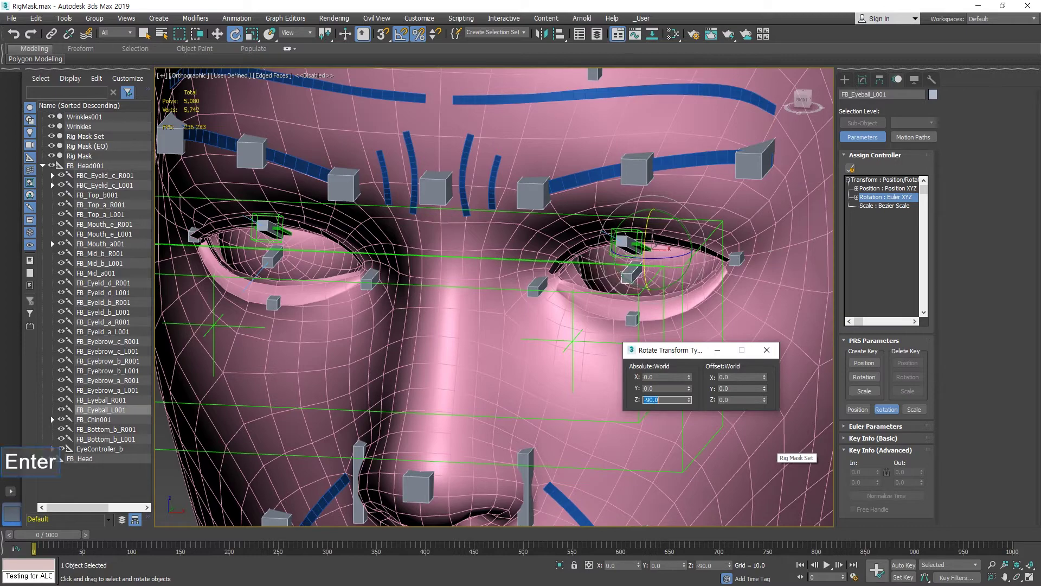
Add a LookAt Constraint to FB_Eyeball_L001 with LookAt_Eye_L as its target, and close the Transform Type-In.
alt+middle_drag(607, 316, 556, 320)
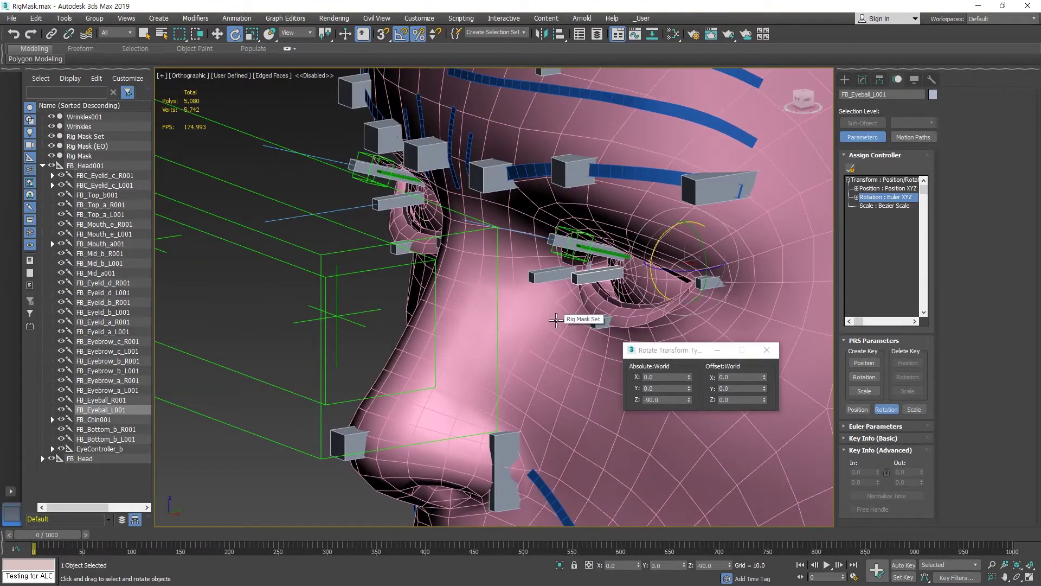
click(239, 20)
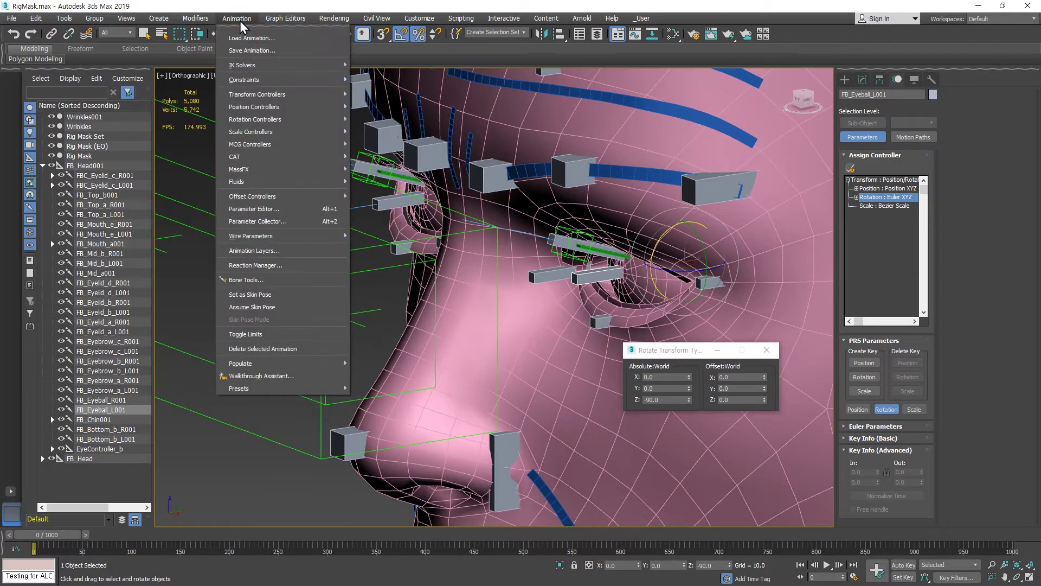
mouse_move(289, 80)
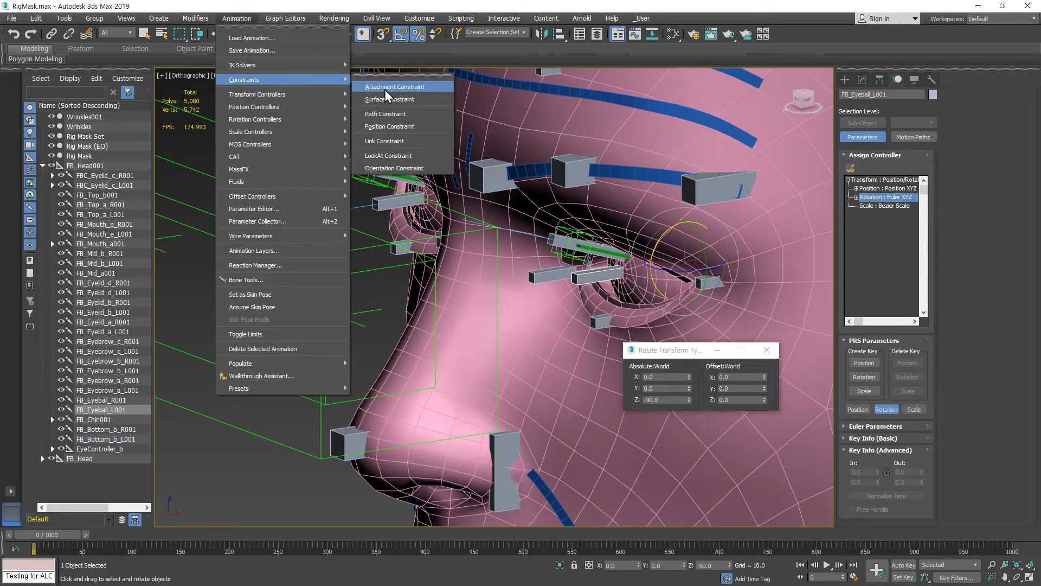
click(404, 156)
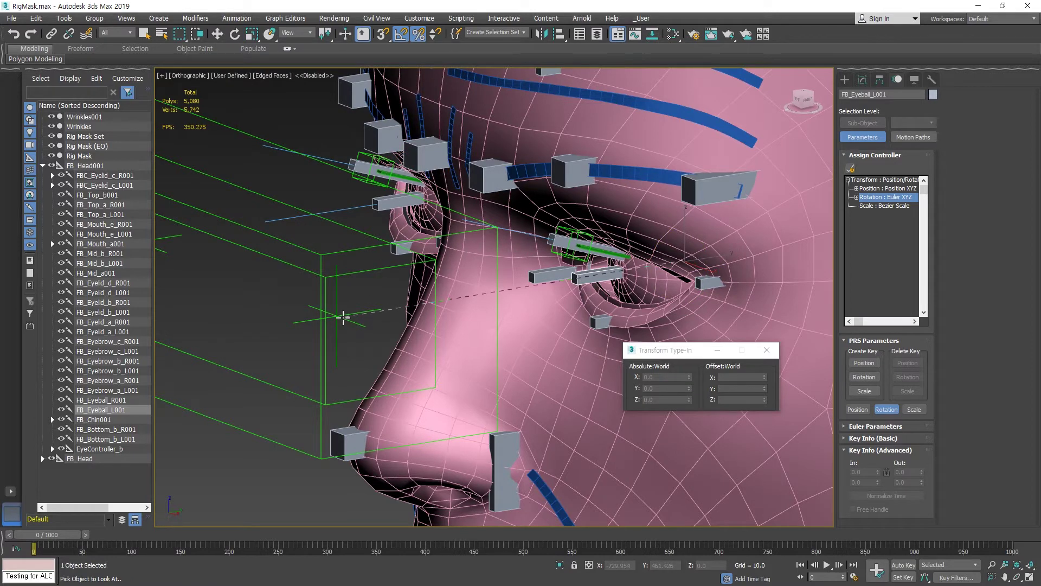
click(342, 317)
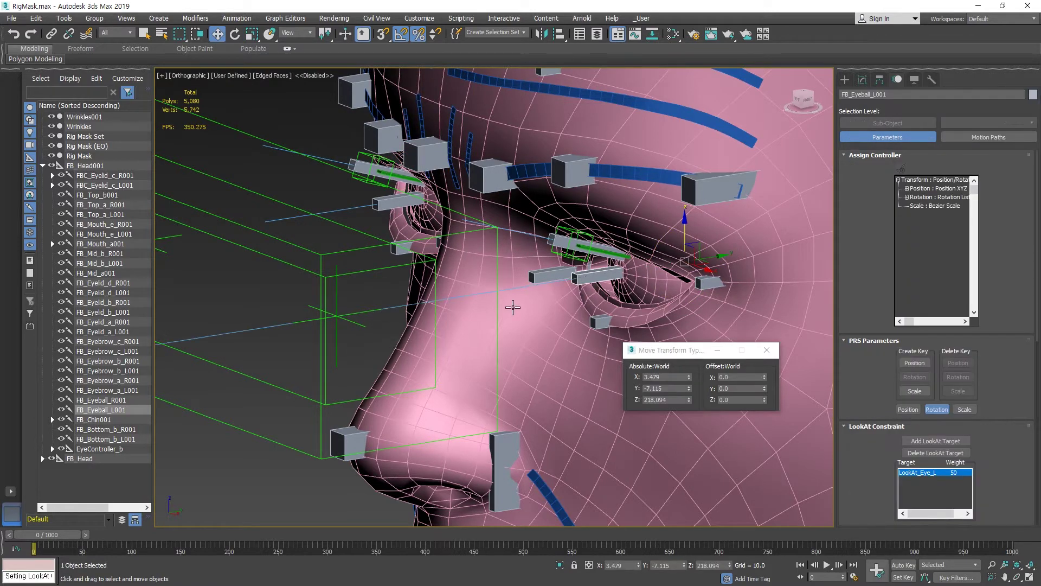
scroll(401, 315, down, 4)
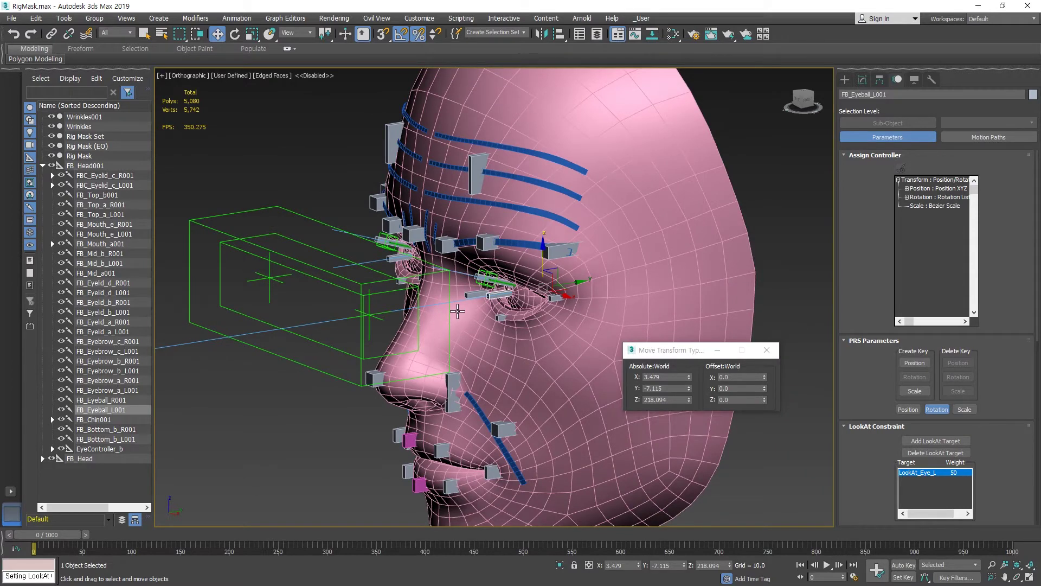
click(773, 350)
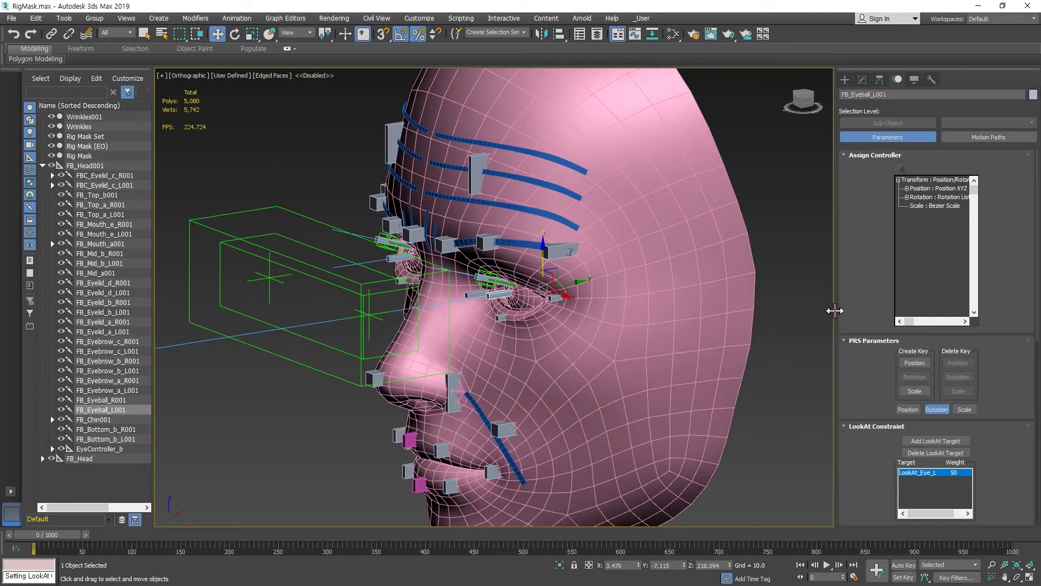
Widen the command panel and set the LookAt constraint's Viewline Length on FB_Eyeball_L001 to 5.
drag(835, 310, 808, 312)
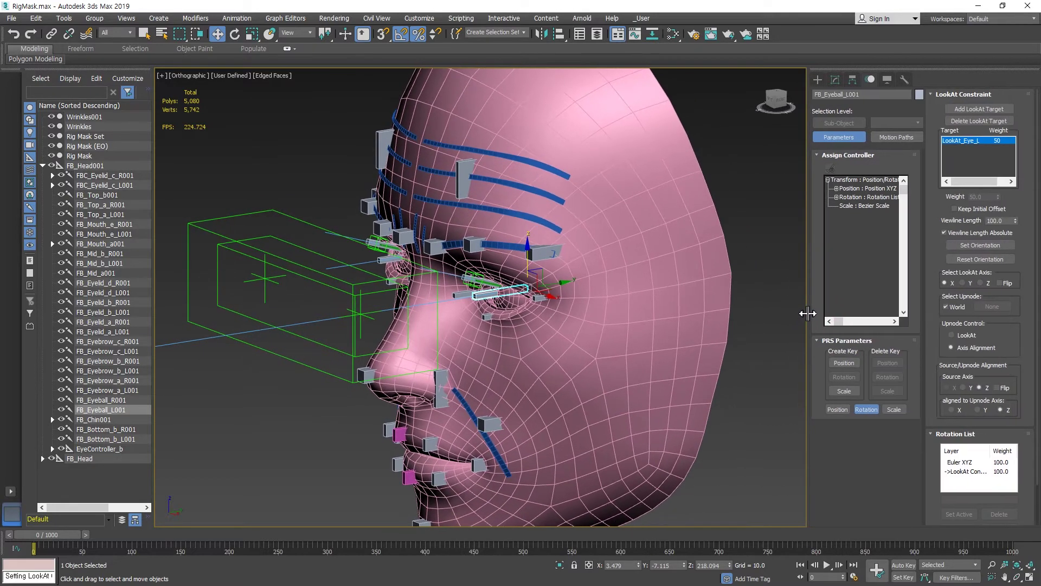
click(1004, 220)
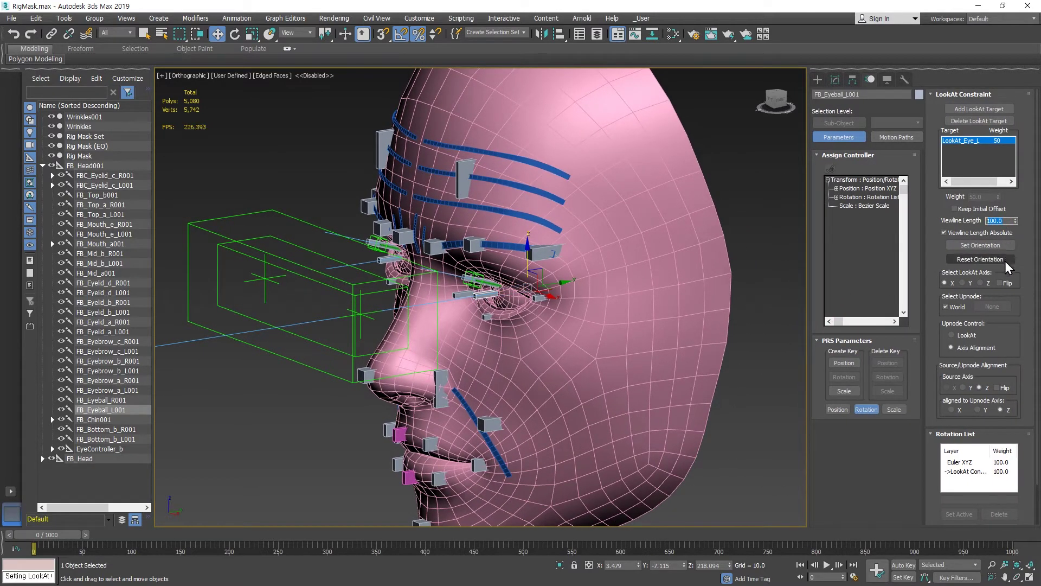
text(5)
key(Return)
Examine the left upper eyelid setup by selecting FBC_Eyelid_c_L001, its target LookAt_Eyelid_L and the bone FB_Eyelid_c_L001 in turn.
alt+middle_drag(490, 298, 508, 304)
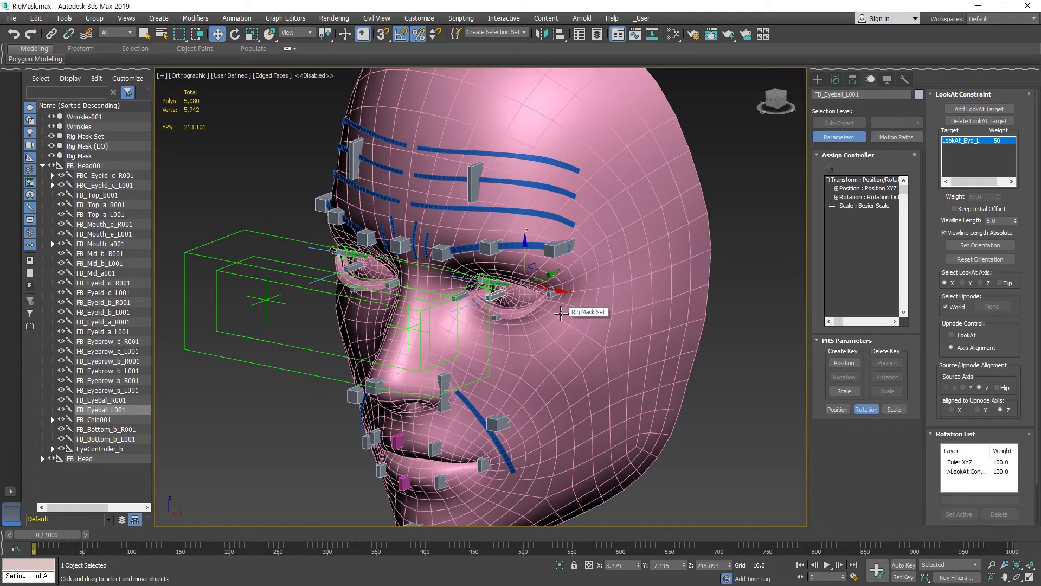
scroll(502, 288, up, 6)
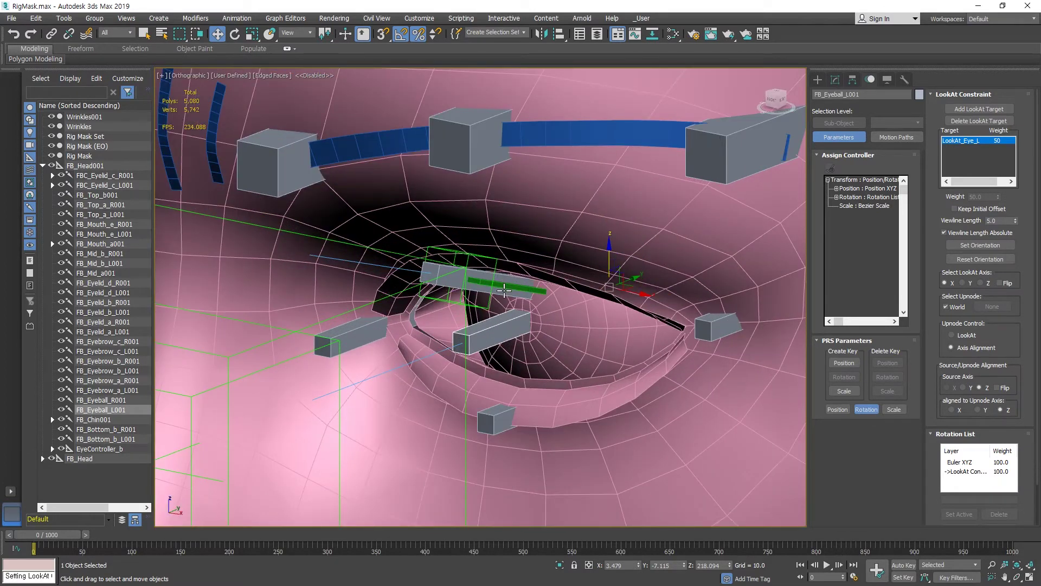
alt+middle_drag(477, 283, 469, 273)
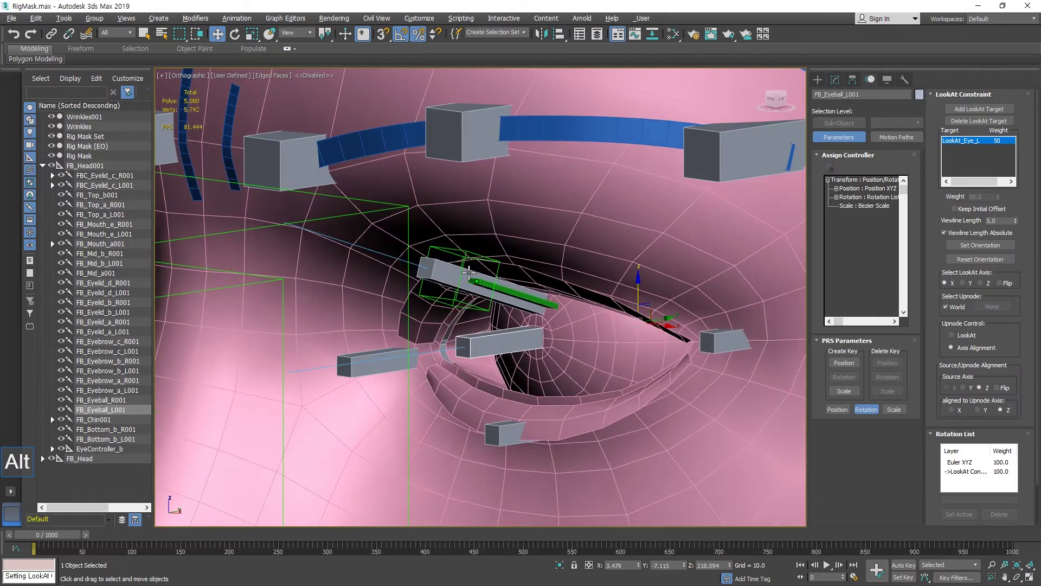
click(541, 300)
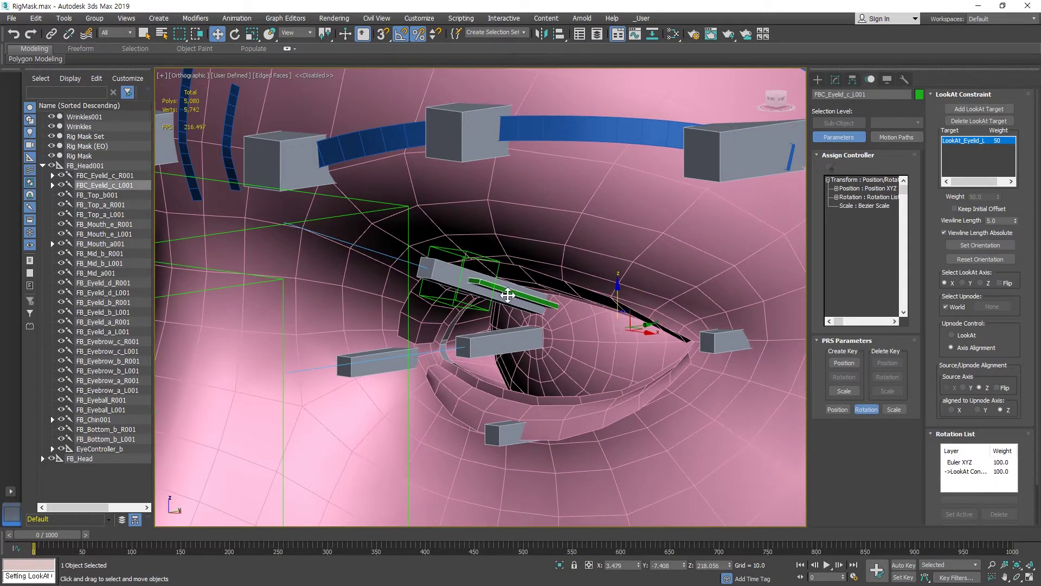
click(465, 256)
alt+middle_drag(465, 256, 483, 275)
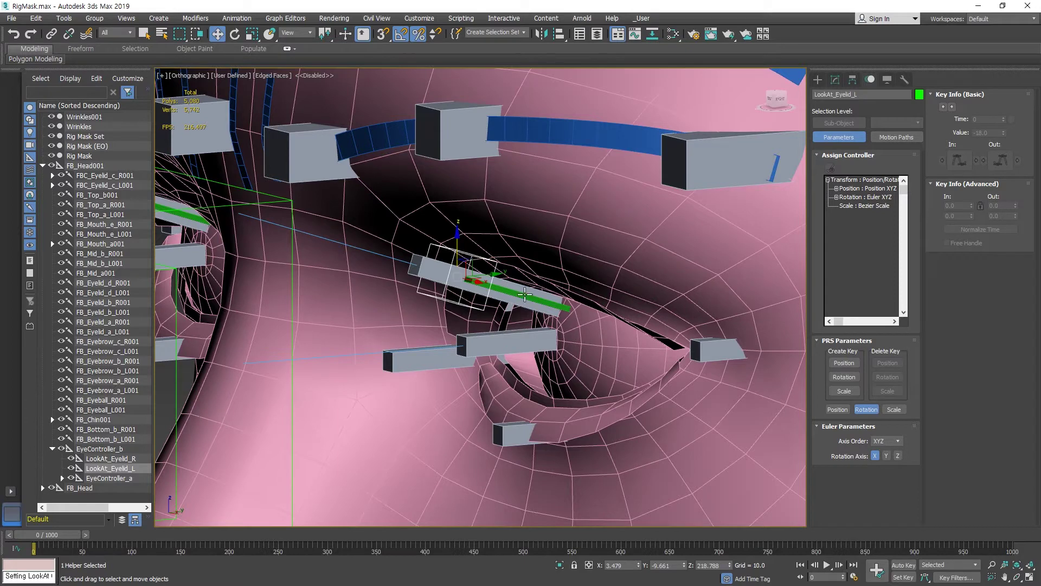
click(430, 264)
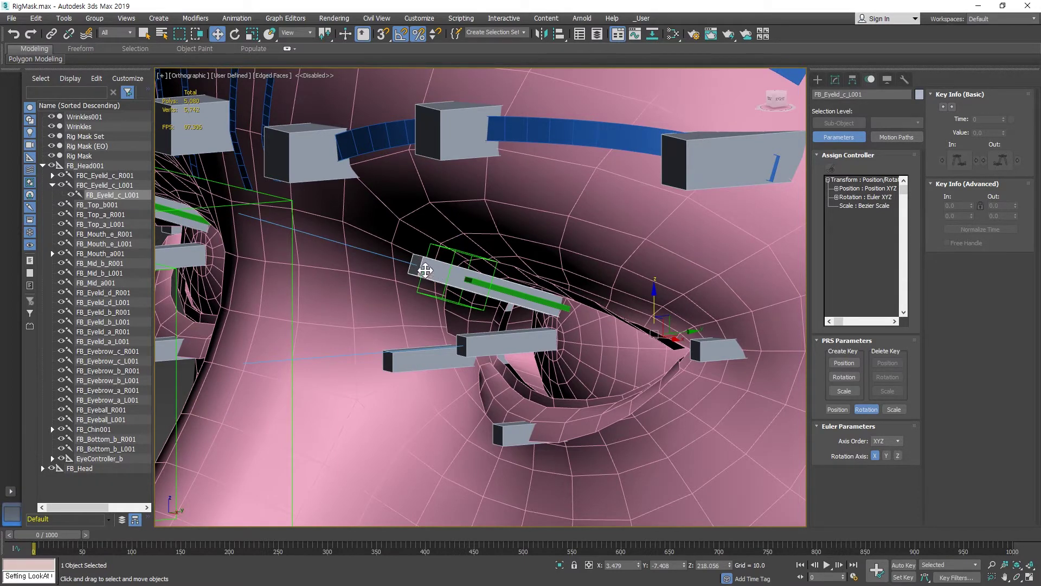
click(427, 273)
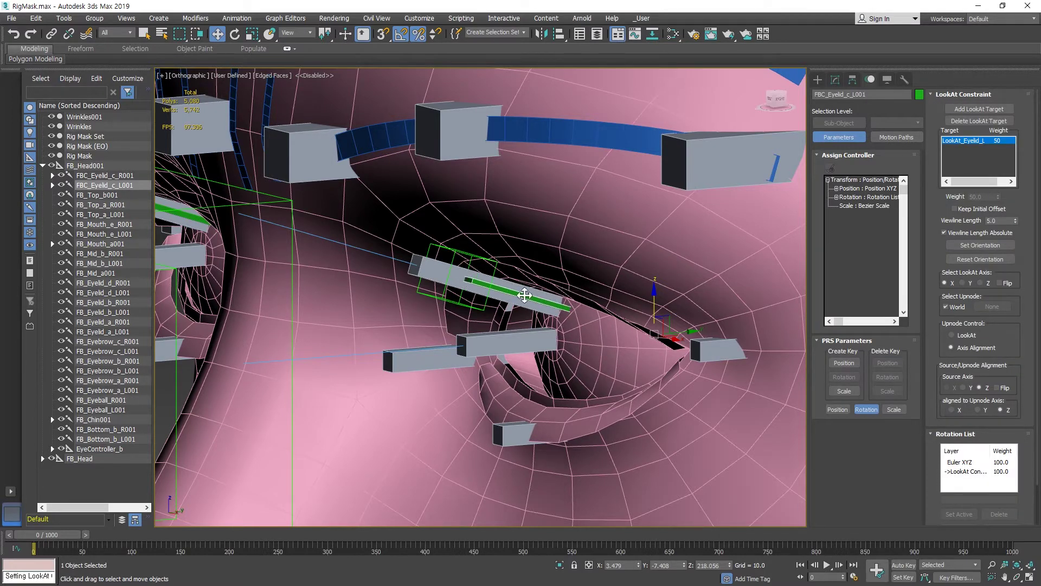
ctrl+alt+middle_drag(582, 350, 575, 293)
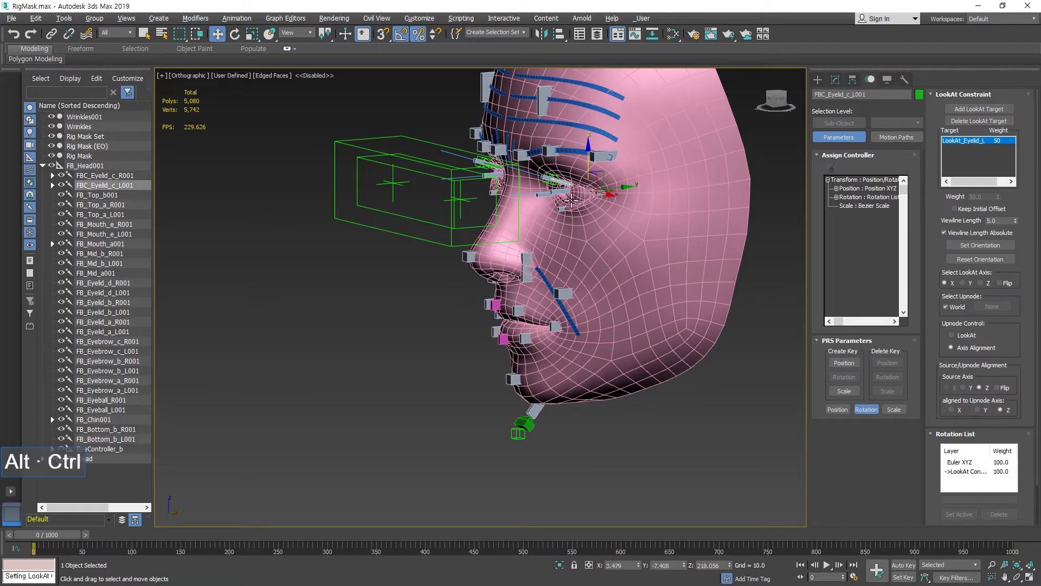
ctrl+alt+middle_drag(575, 179, 575, 130)
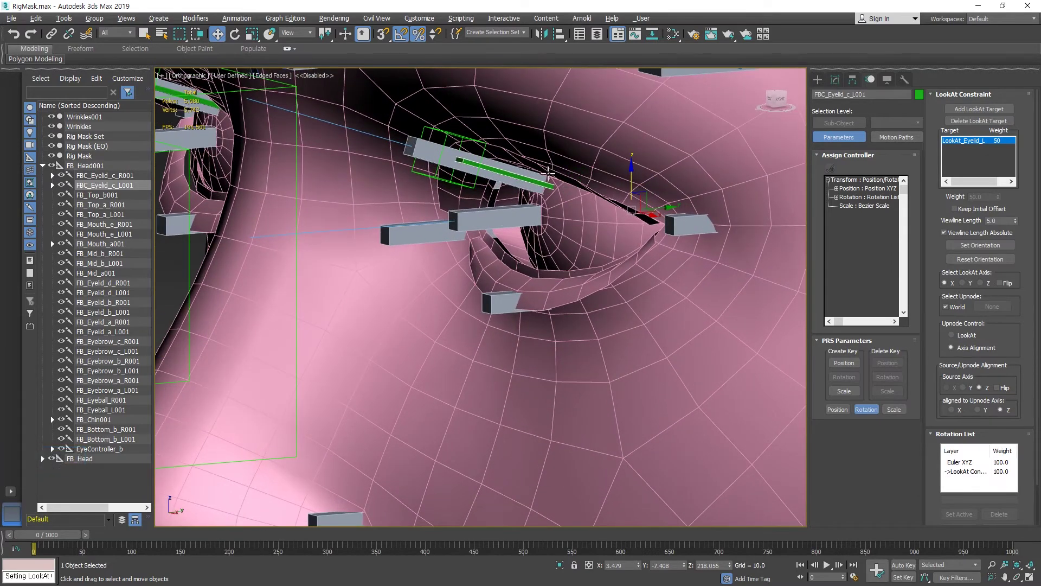
middle_drag(604, 259, 613, 320)
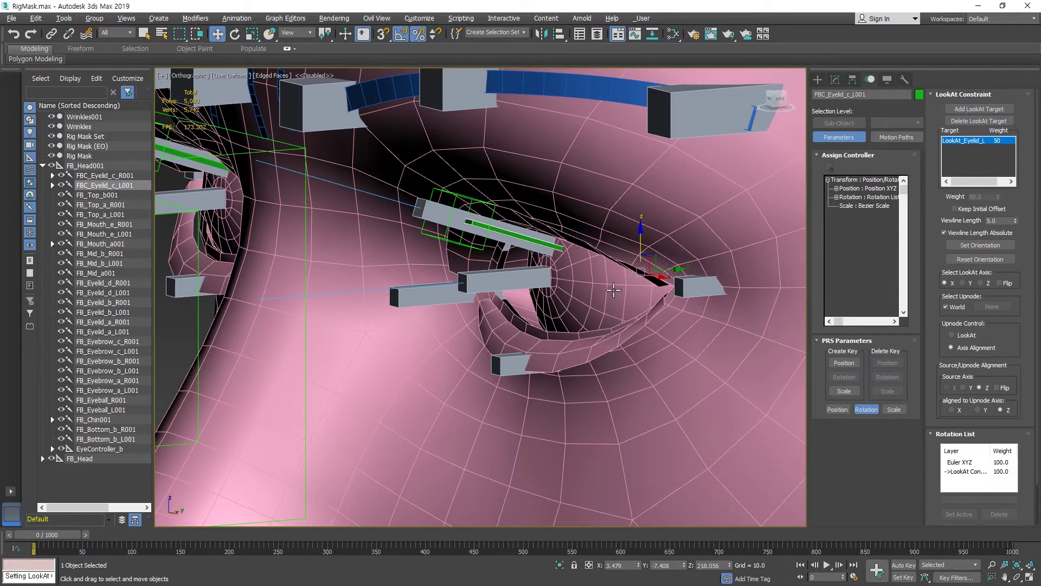
Try to rotate the LookAt-constrained control FBC_Eyelid_c_L001 directly.
key(e)
drag(658, 334, 657, 332)
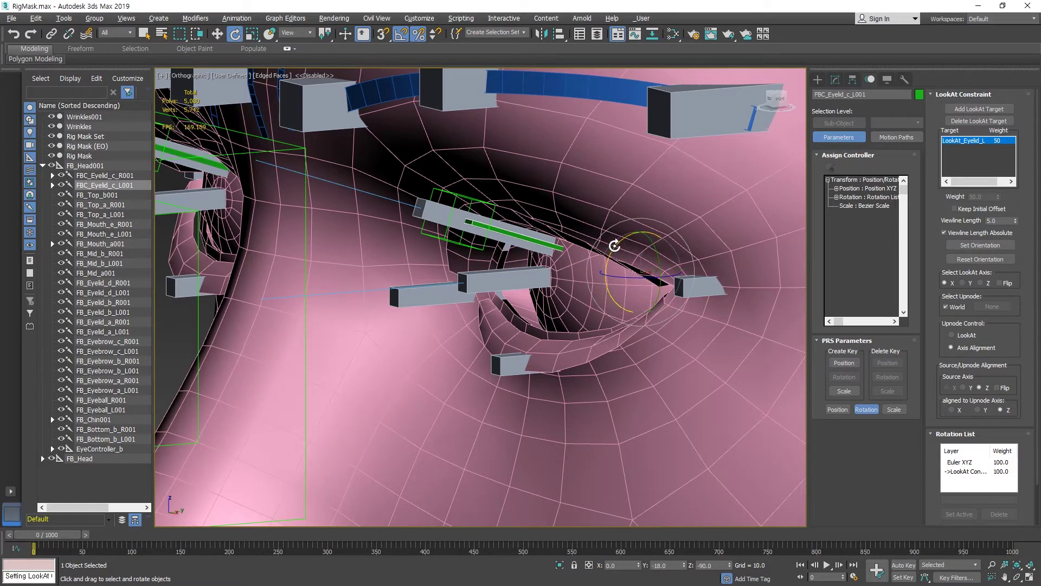
drag(615, 245, 593, 300)
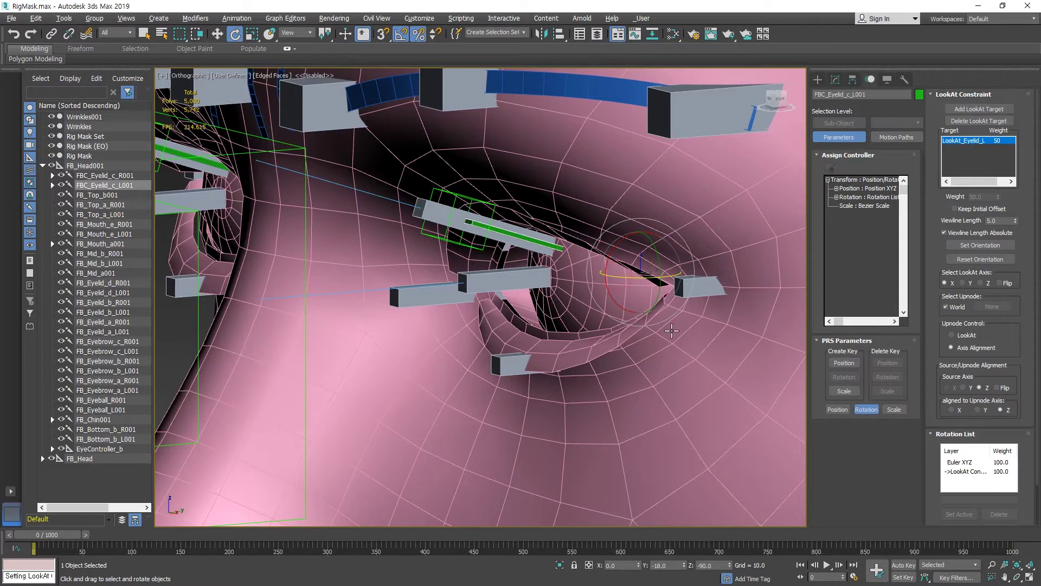
Test the eyelid bone FB_Eyelid_c_L001 by rotating it freely above the left eye, and undo the rotation.
click(438, 212)
click(456, 196)
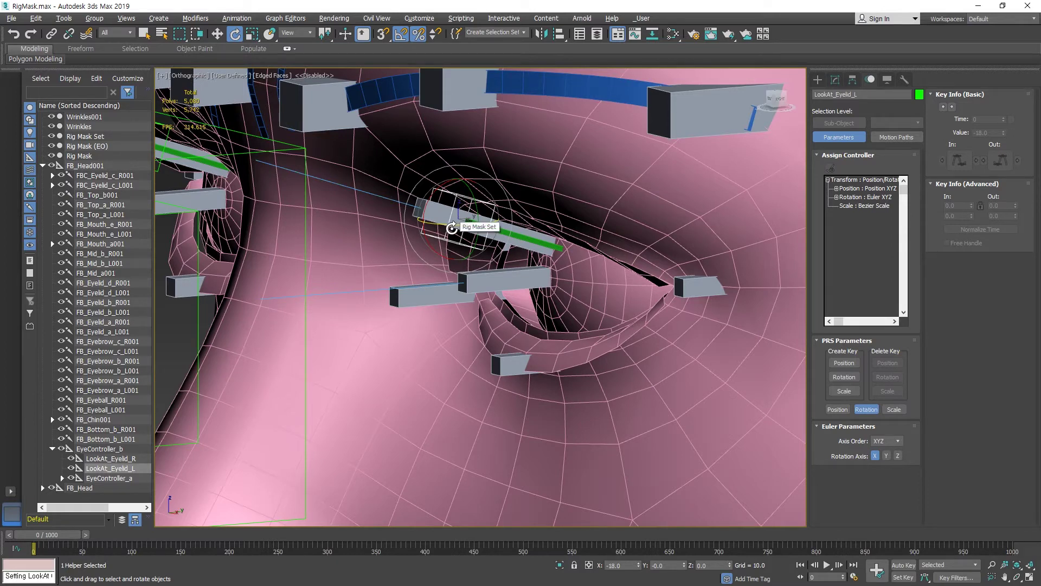
click(539, 234)
alt+middle_drag(514, 267, 574, 266)
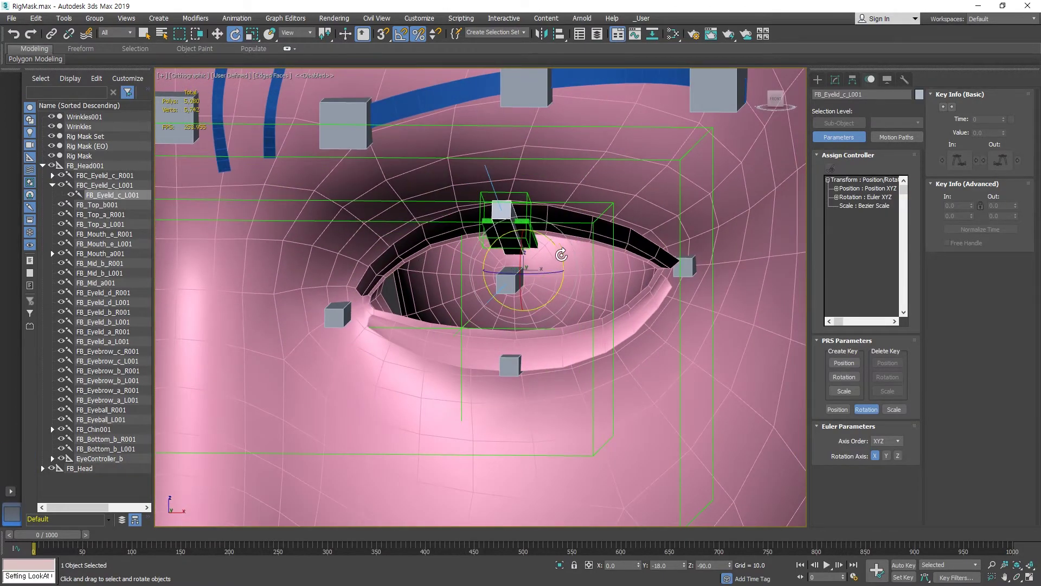
drag(557, 249, 555, 234)
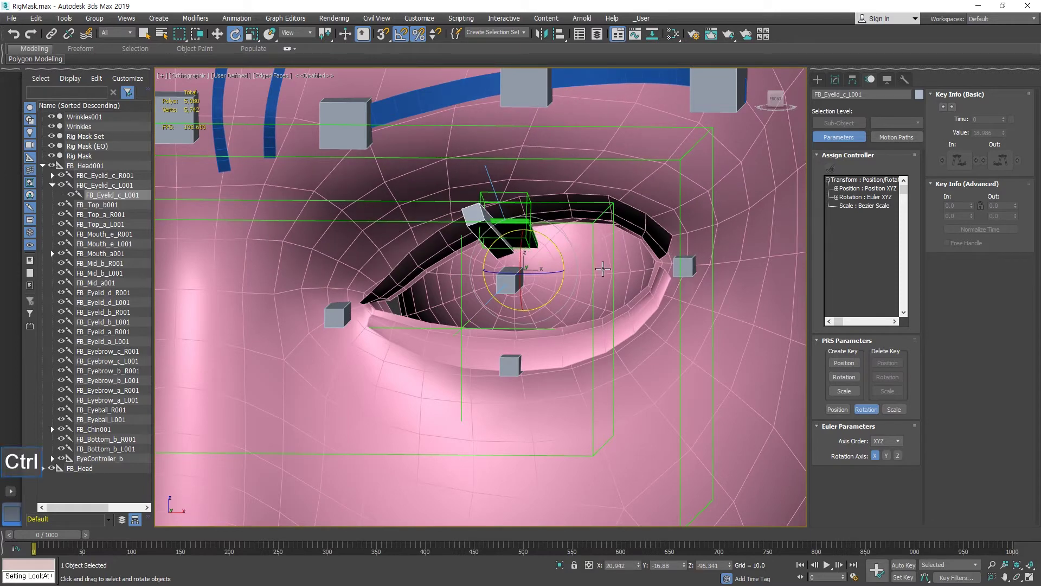
key(ctrl+z)
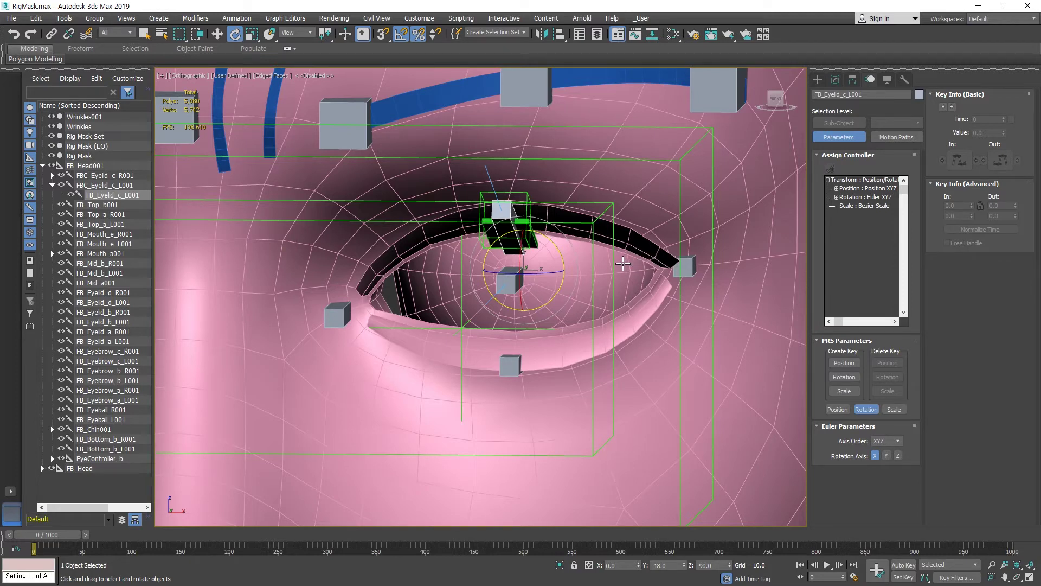
Test the eye rig by moving EyeController_b in front of the face, and undo the move.
key(alt)
alt+middle_drag(612, 312, 540, 320)
scroll(445, 315, down, 4)
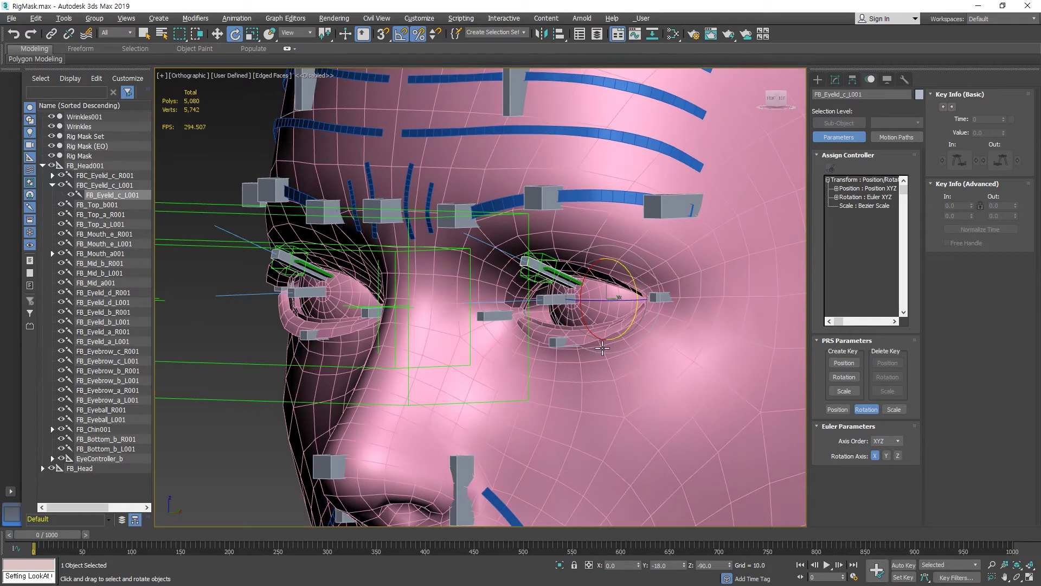
click(196, 211)
key(w)
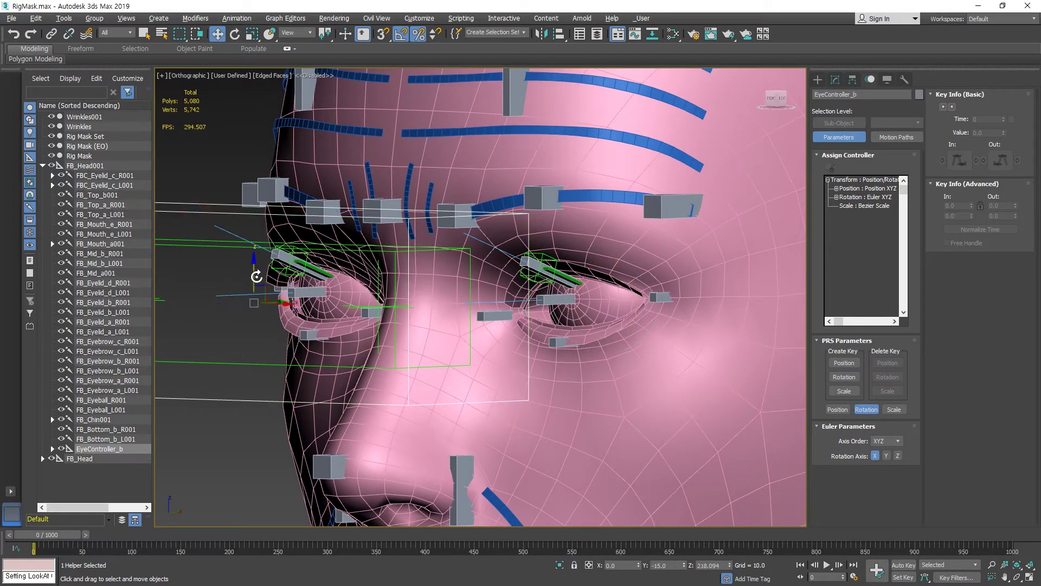
drag(251, 272, 232, 257)
key(ctrl+z)
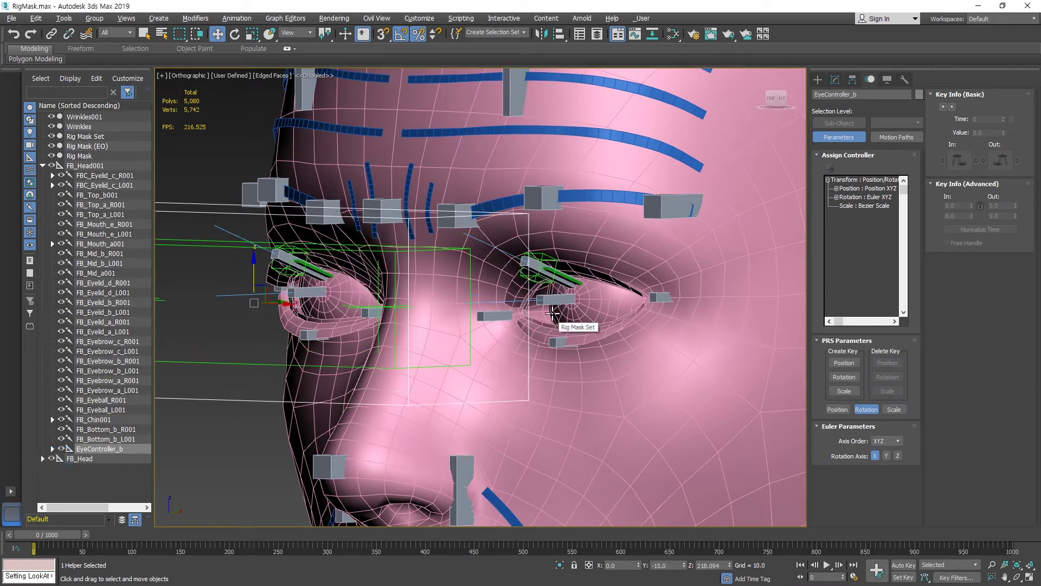
Review how LookAt_Eyelid_L, FB_Eyelid_c_L001 and FBC_Eyelid_c_L001 relate by selecting each one at the left eye.
click(540, 277)
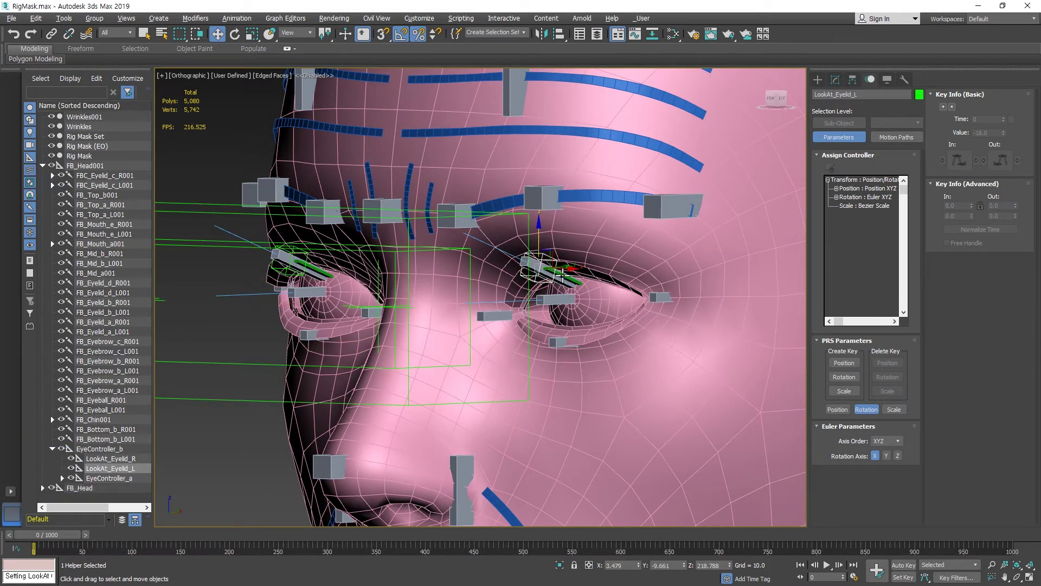
click(531, 262)
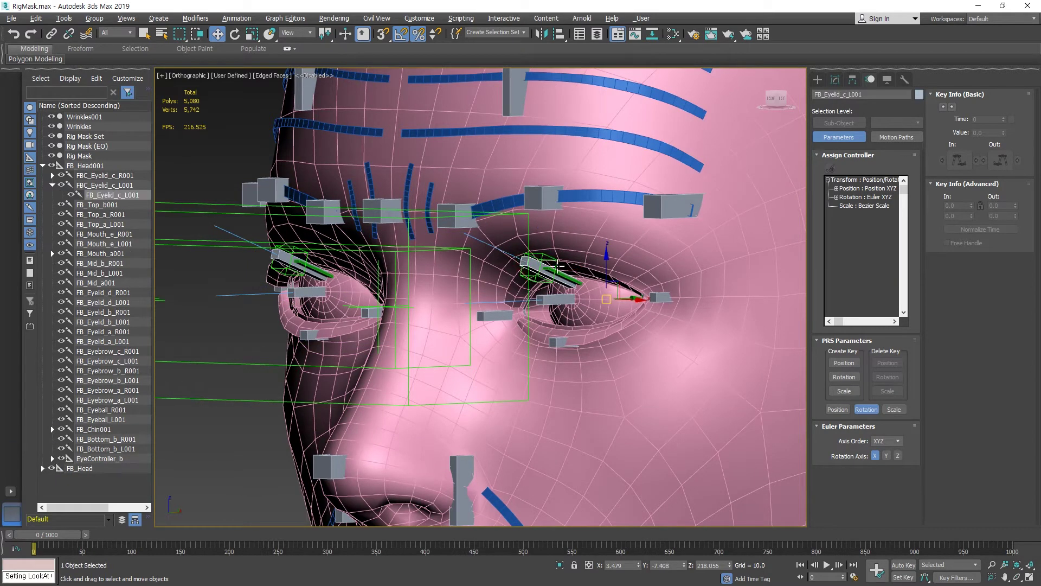
click(572, 278)
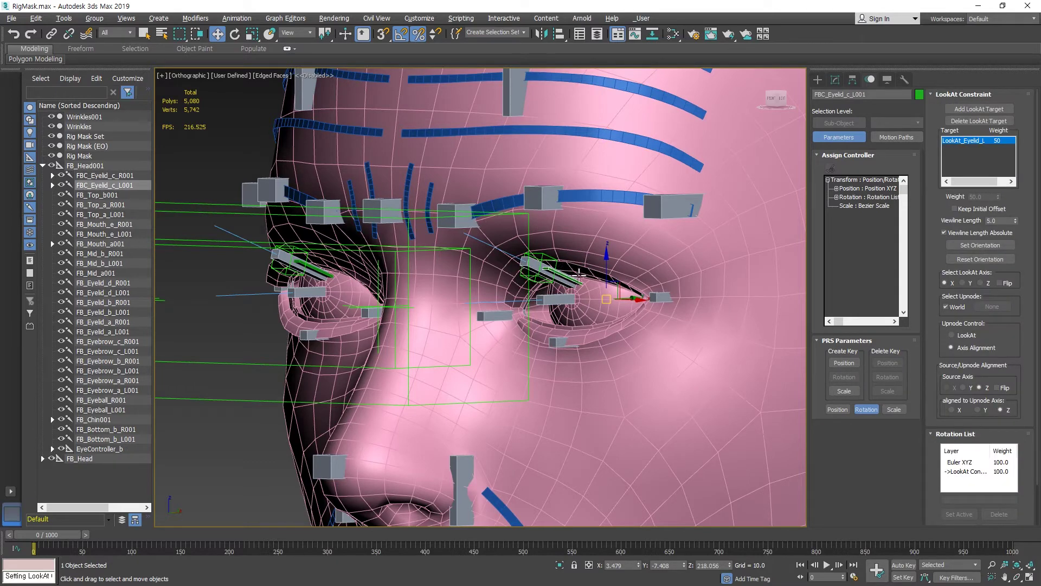
click(539, 273)
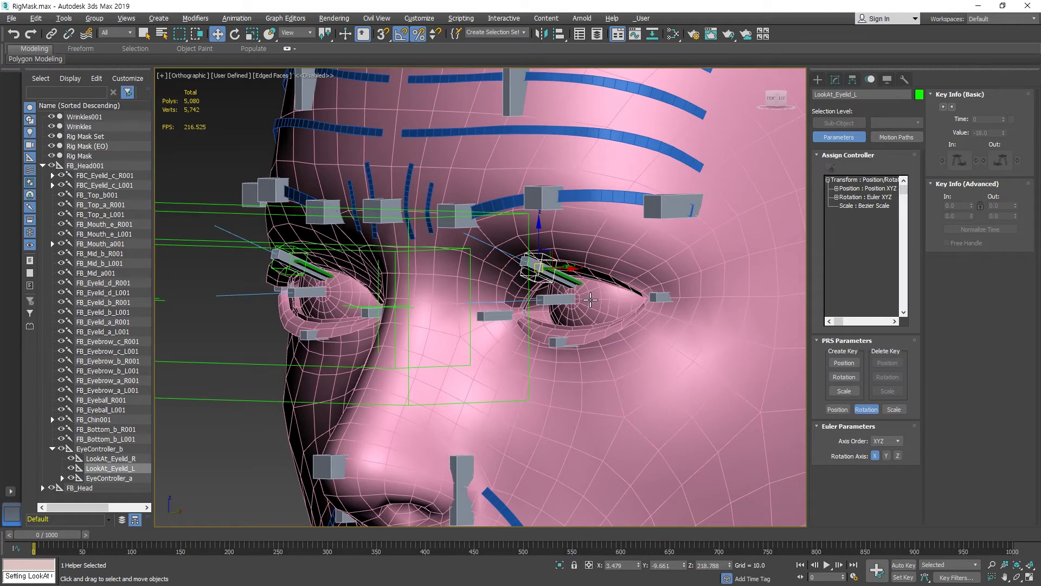
Reset the Rotation List controller of FBC_Eyelid_c_L001 to its default control, removing the LookAt constraint.
click(570, 278)
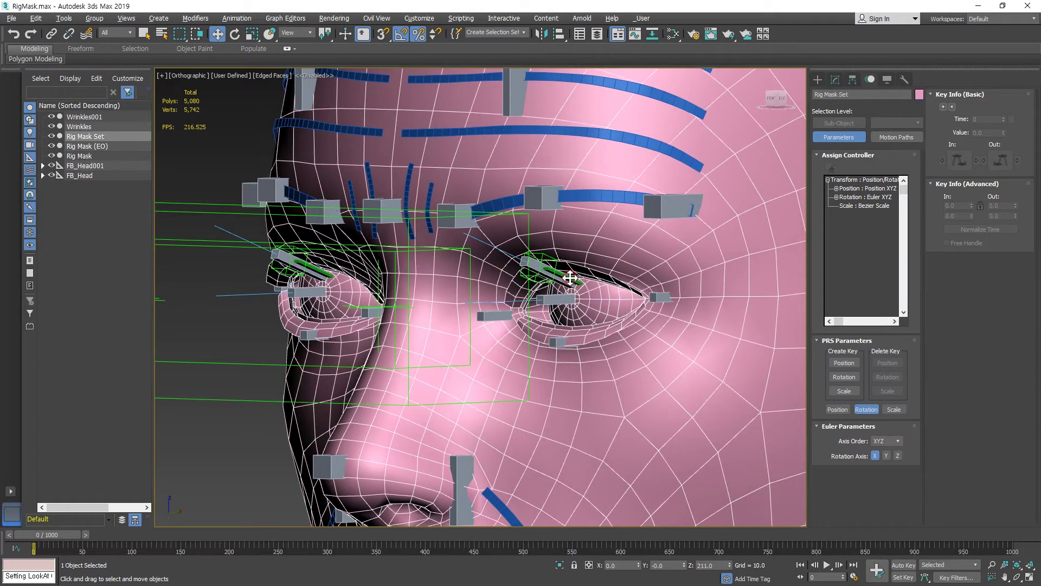
click(576, 281)
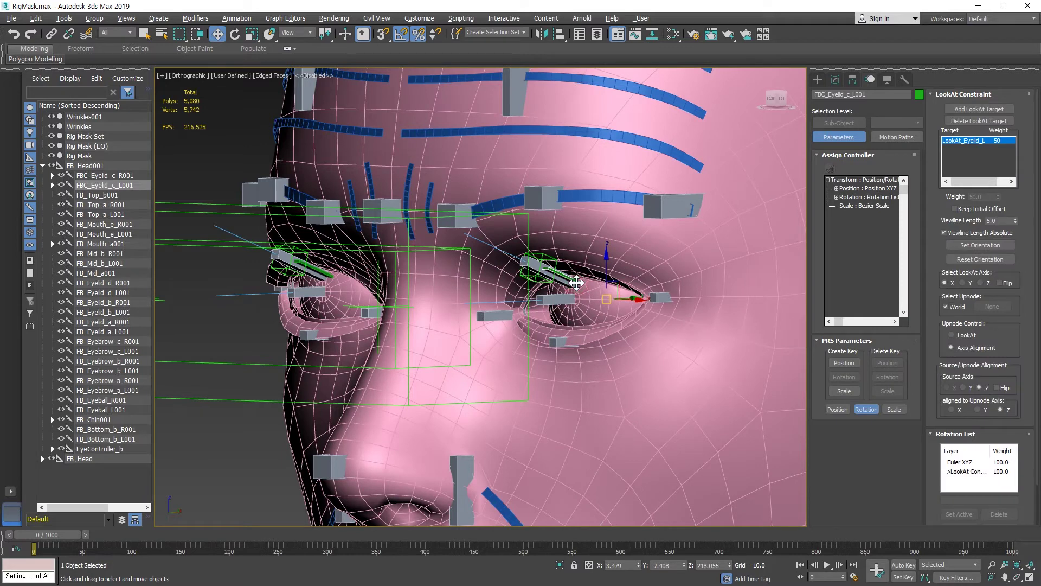
click(851, 198)
right_click(851, 197)
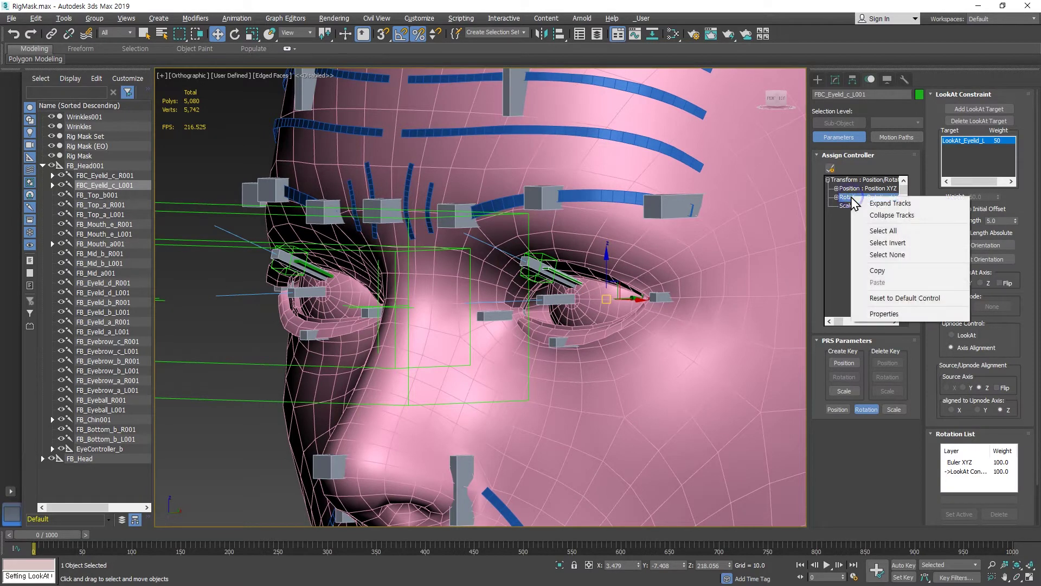
click(889, 298)
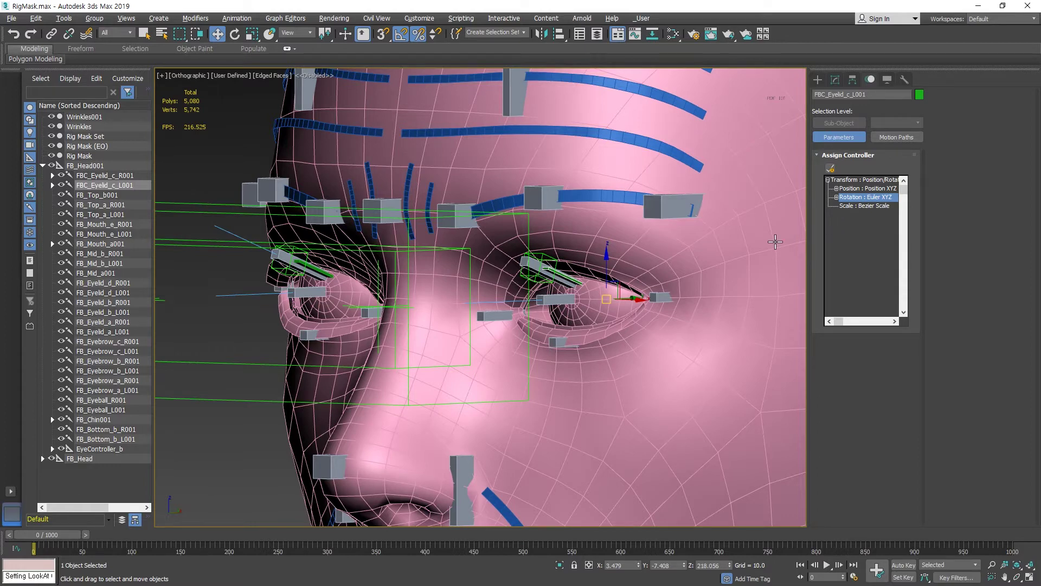
Rotate FBC_Eyelid_c_L001 back toward the front of the eye and set its absolute world Z rotation to -90.
alt+middle_drag(563, 361, 640, 357)
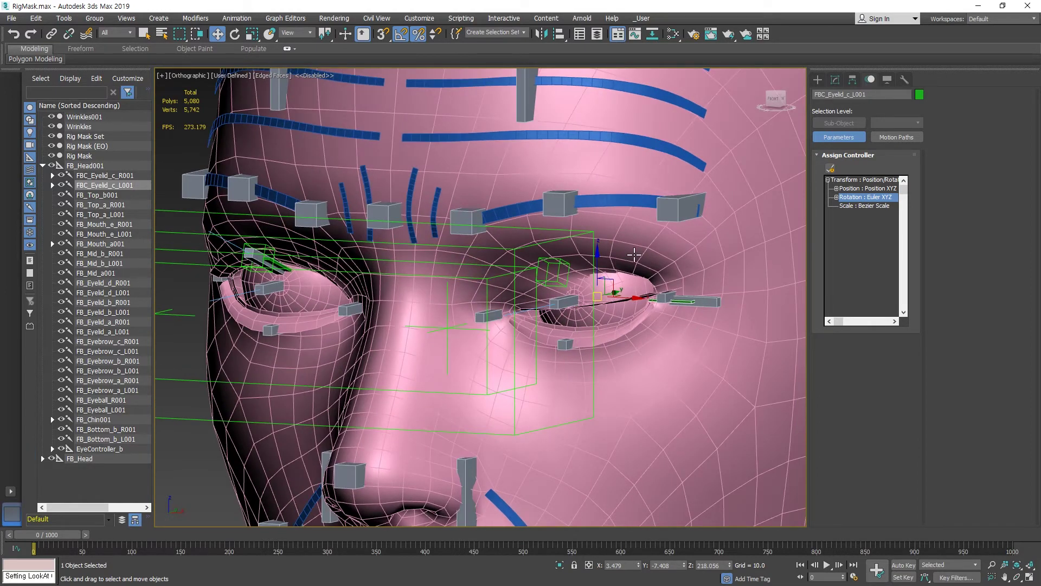
key(F12)
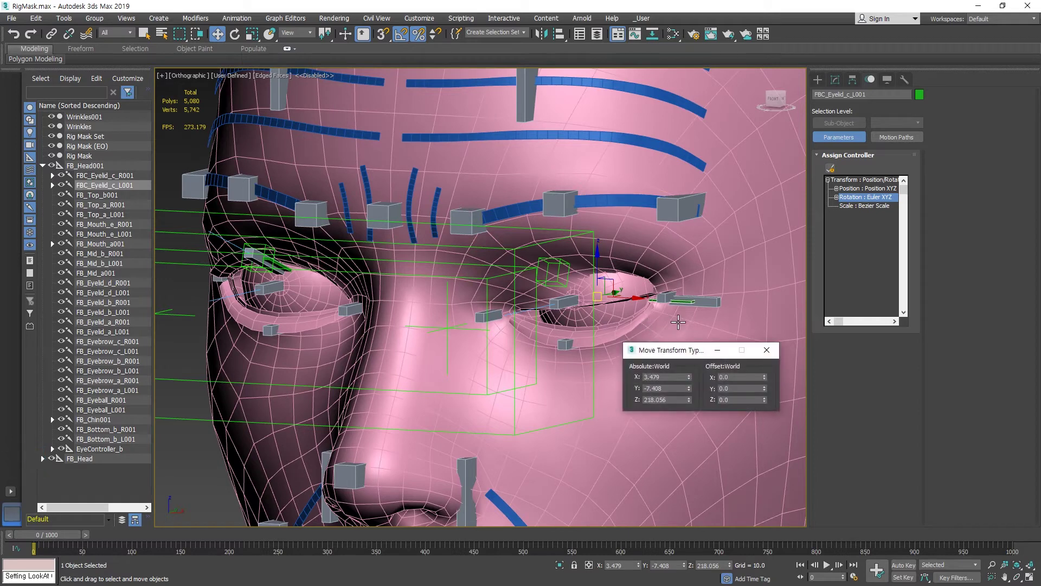
key(e)
drag(625, 301, 573, 301)
double_click(664, 400)
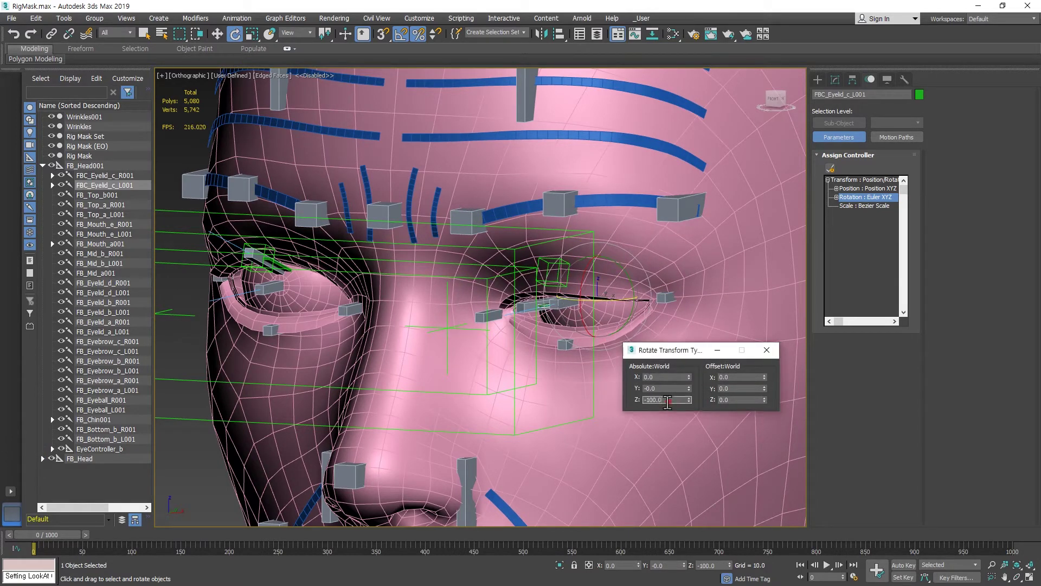
text(-90)
key(Return)
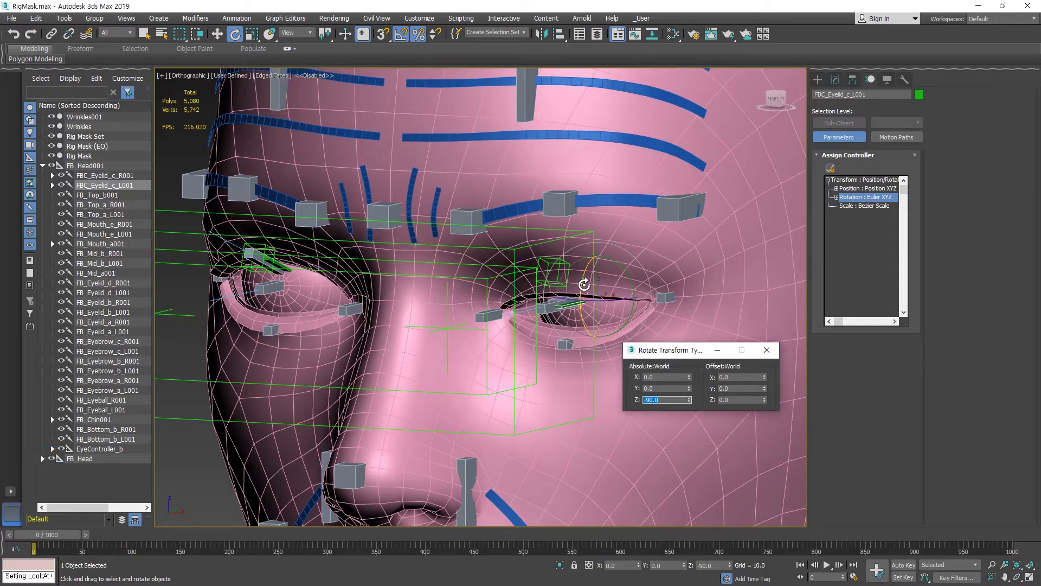
Tilt FBC_Eyelid_c_L001 upward and set its absolute world Y rotation to -18.
drag(584, 285, 581, 274)
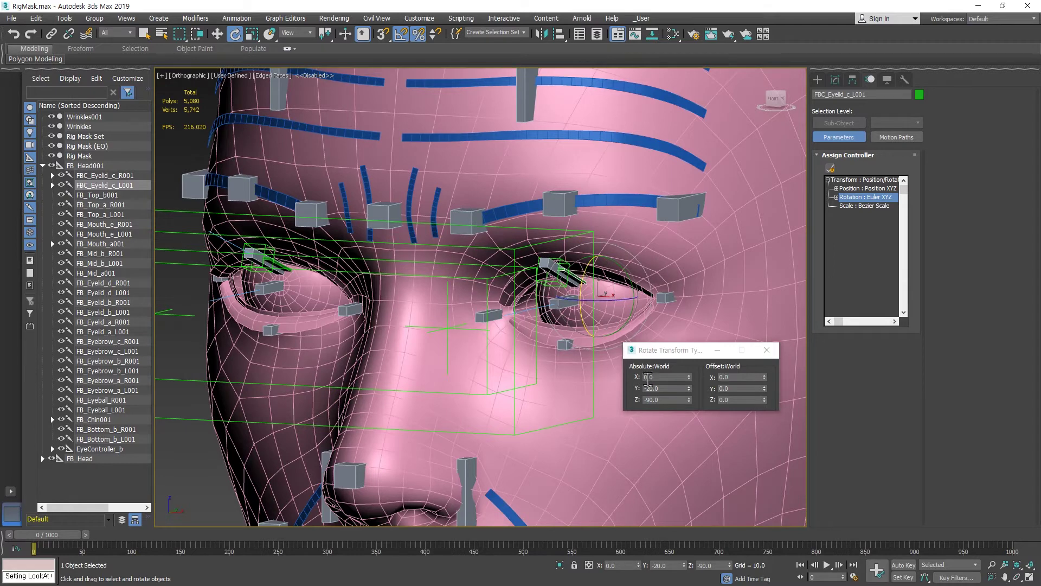
drag(659, 387, 648, 403)
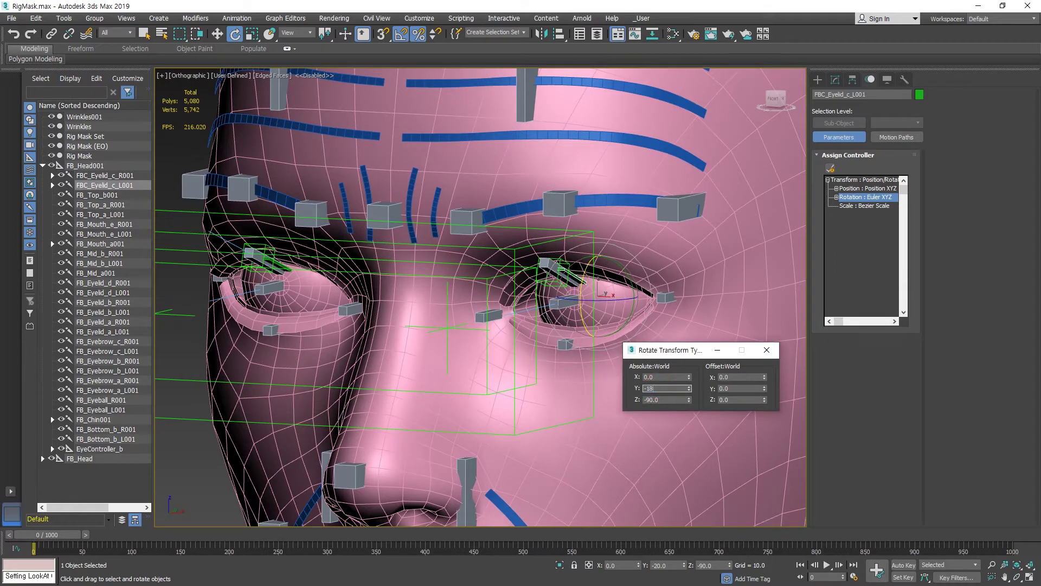
text(18)
key(Return)
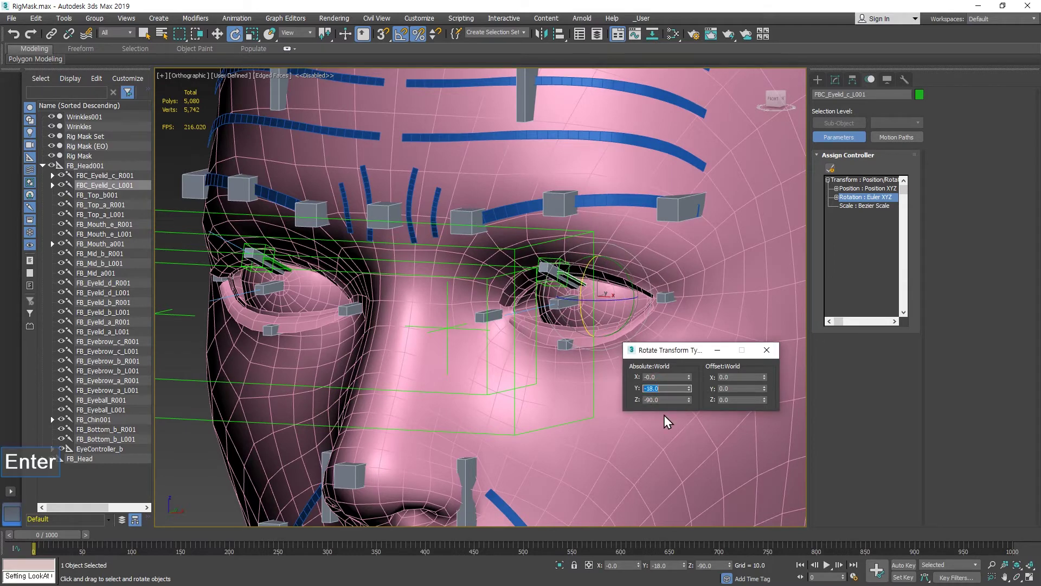
click(766, 351)
Reset the absolute world X rotation of the LookAt_Eyelid_L helper to 0.
alt+middle_drag(624, 325, 509, 278)
click(510, 278)
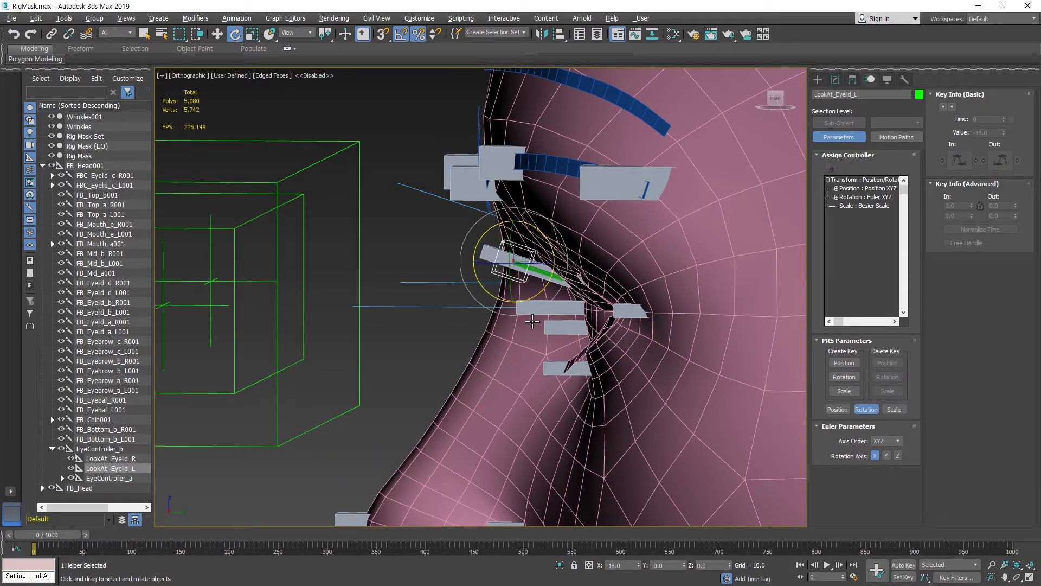
key(F12)
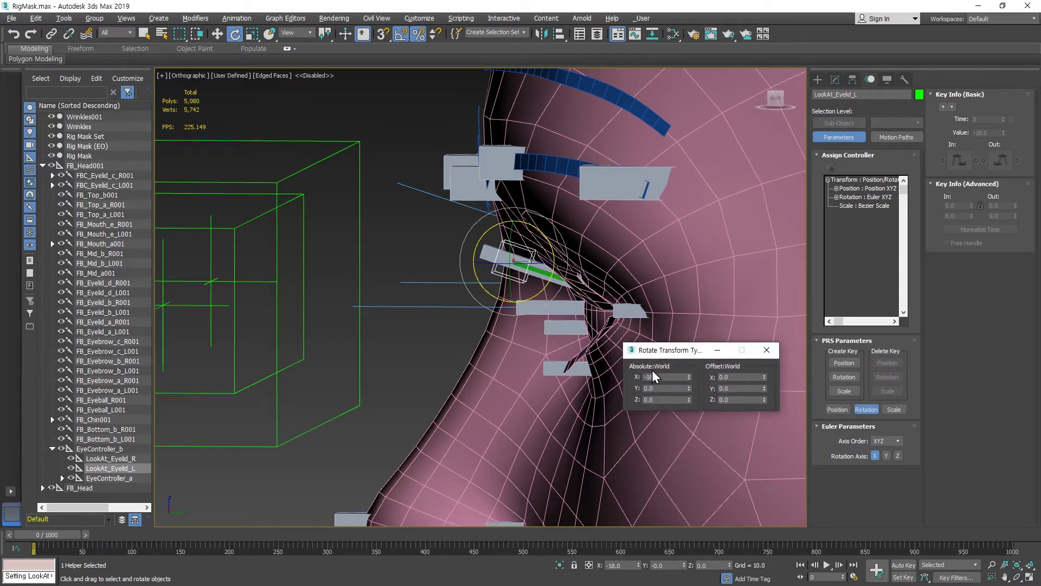
right_click(689, 377)
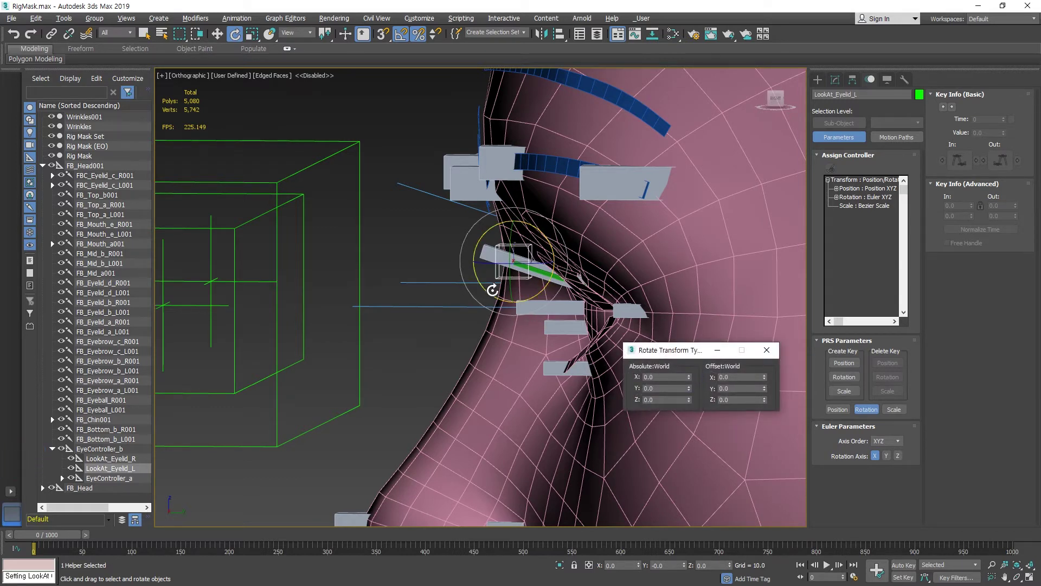
click(429, 245)
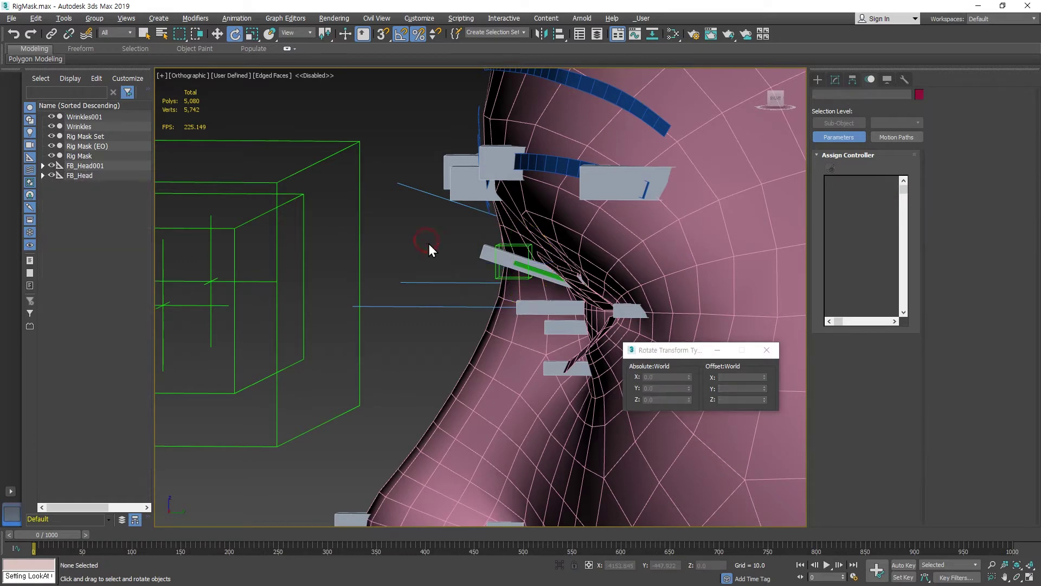
Isolate FBC_Eyelid_c_L001, FB_Eyelid_c_L001 and LookAt_Eyelid_L from the rest of the scene.
click(484, 256)
ctrl+click(502, 253)
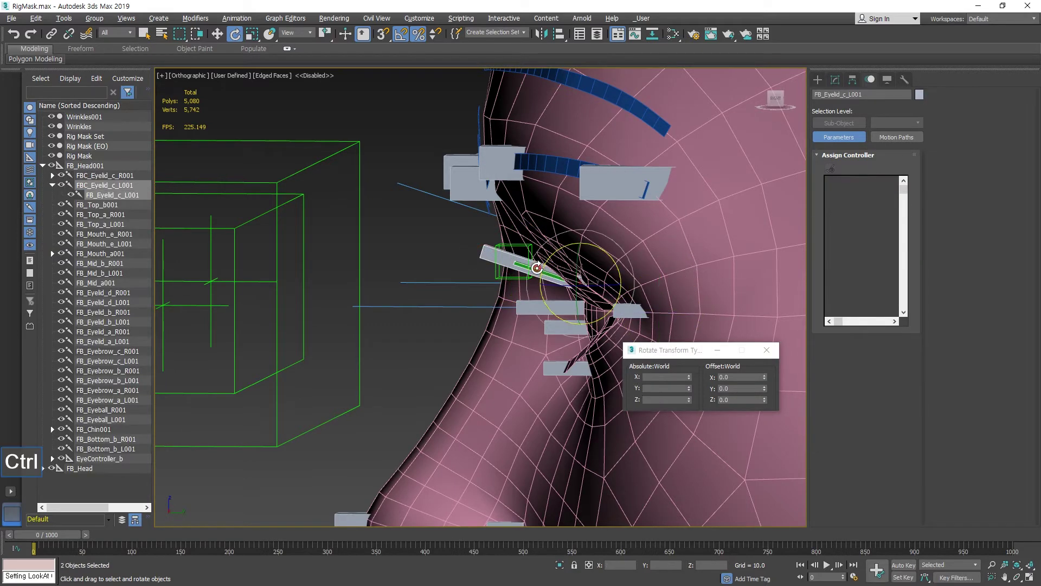
ctrl+click(501, 246)
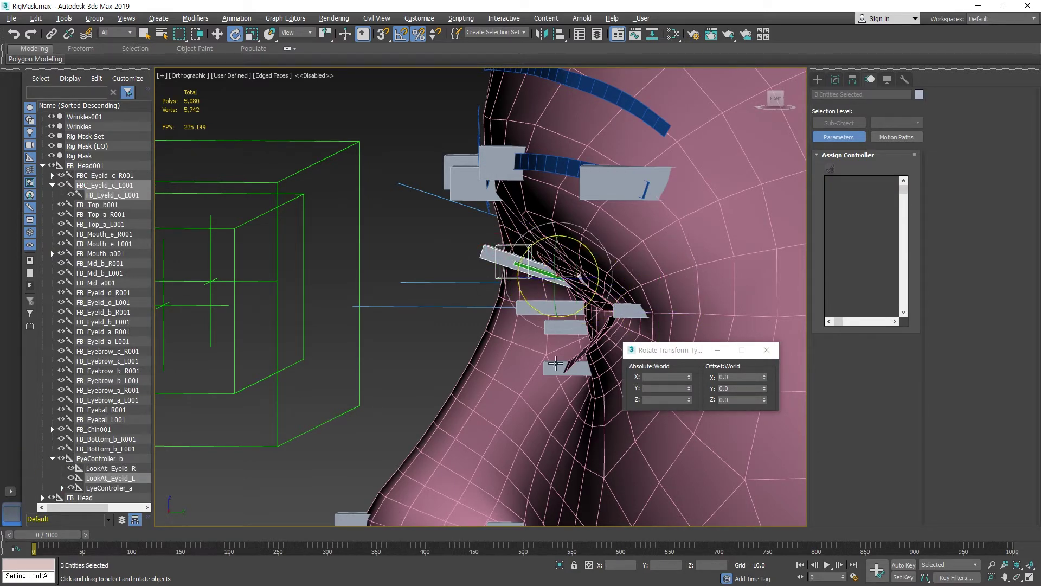
click(561, 565)
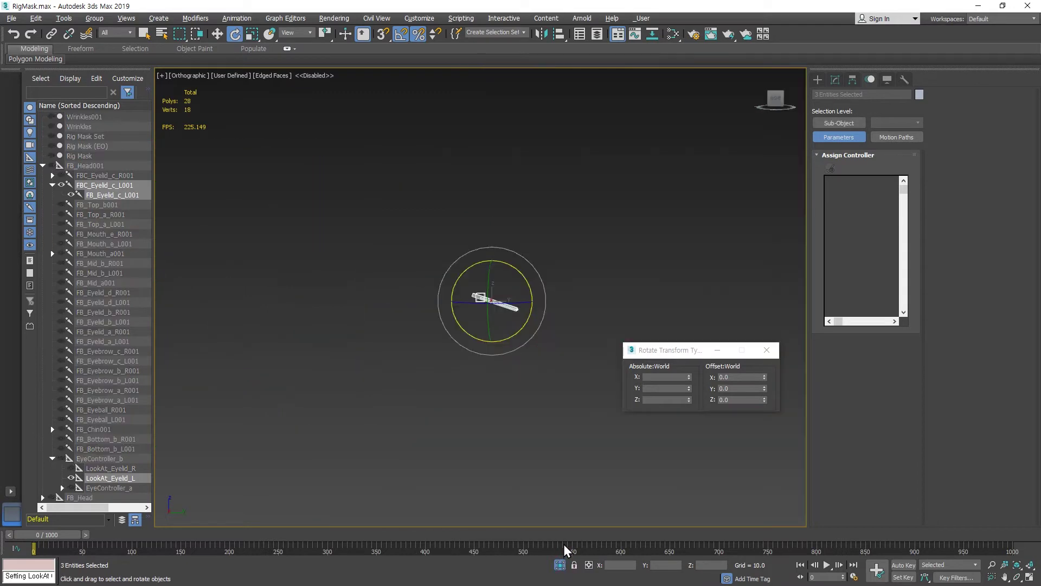
alt+middle_drag(498, 337, 510, 326)
scroll(506, 303, up, 5)
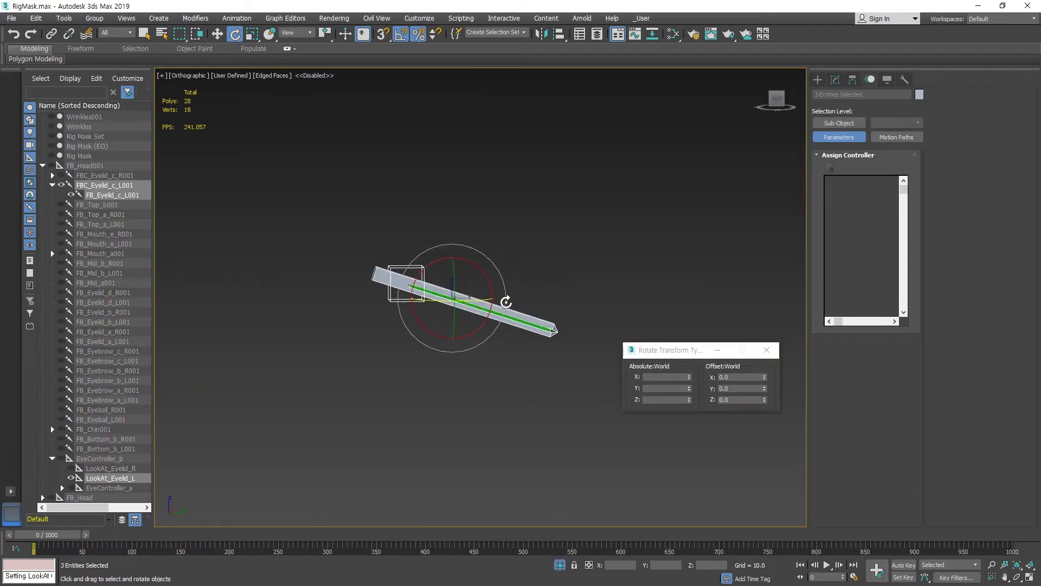
click(555, 279)
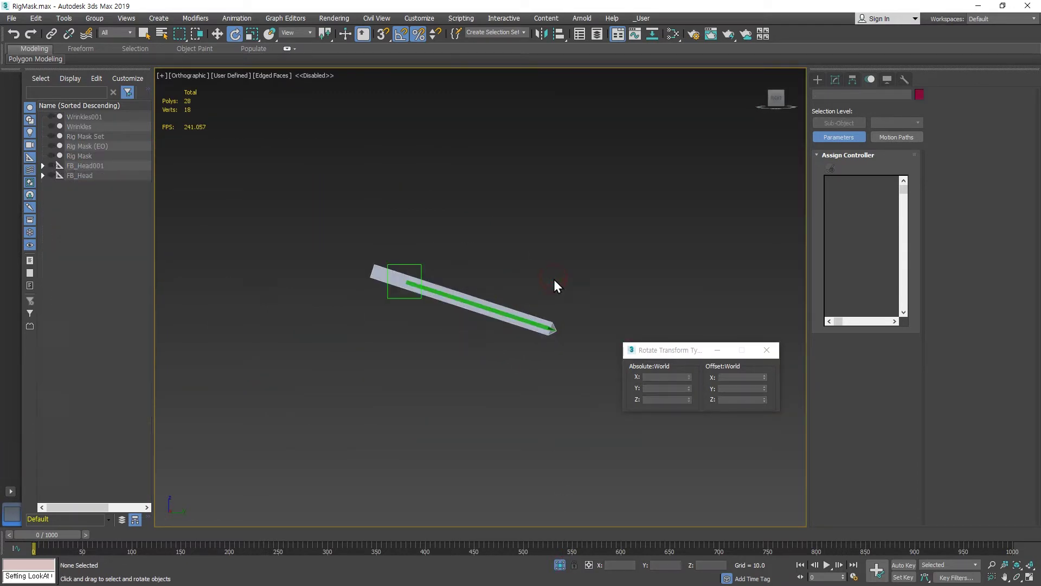
Align LookAt_Eyelid_L to FBC_Eyelid_c_L001 on the X, Y and Z positions, pivot point to pivot point.
click(411, 277)
alt+middle_drag(412, 278, 429, 280)
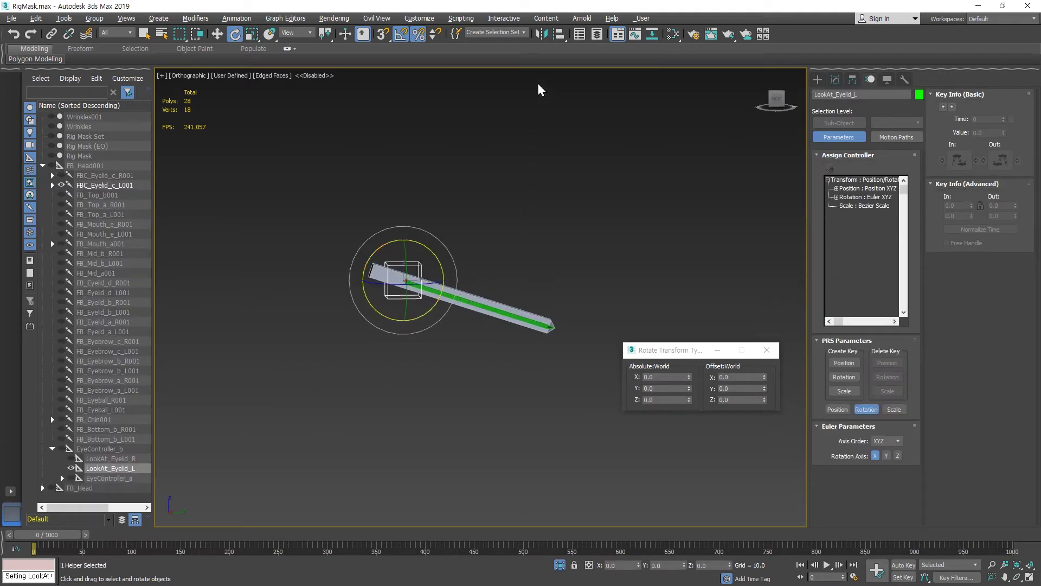
click(560, 33)
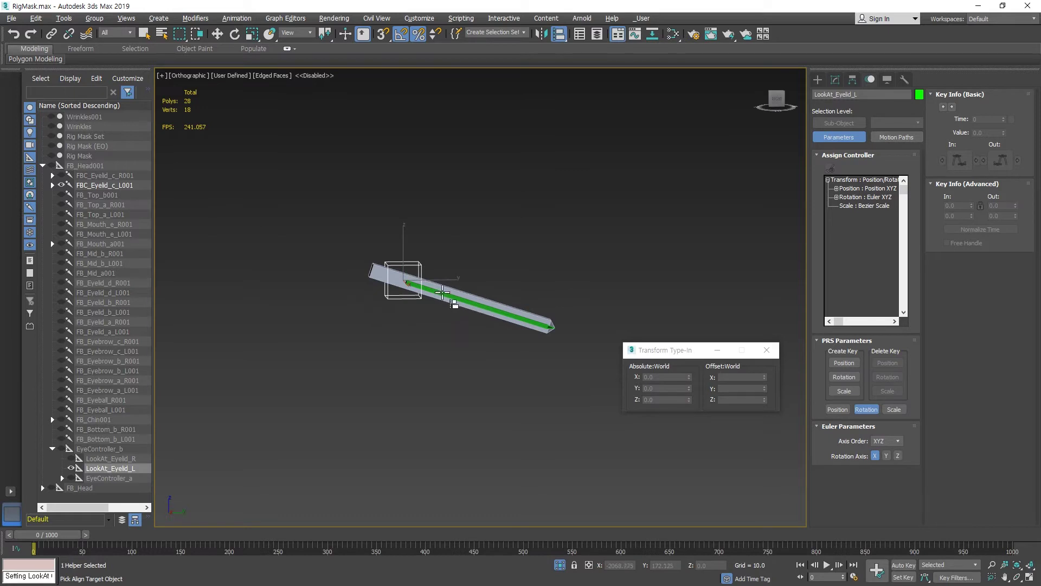
click(543, 324)
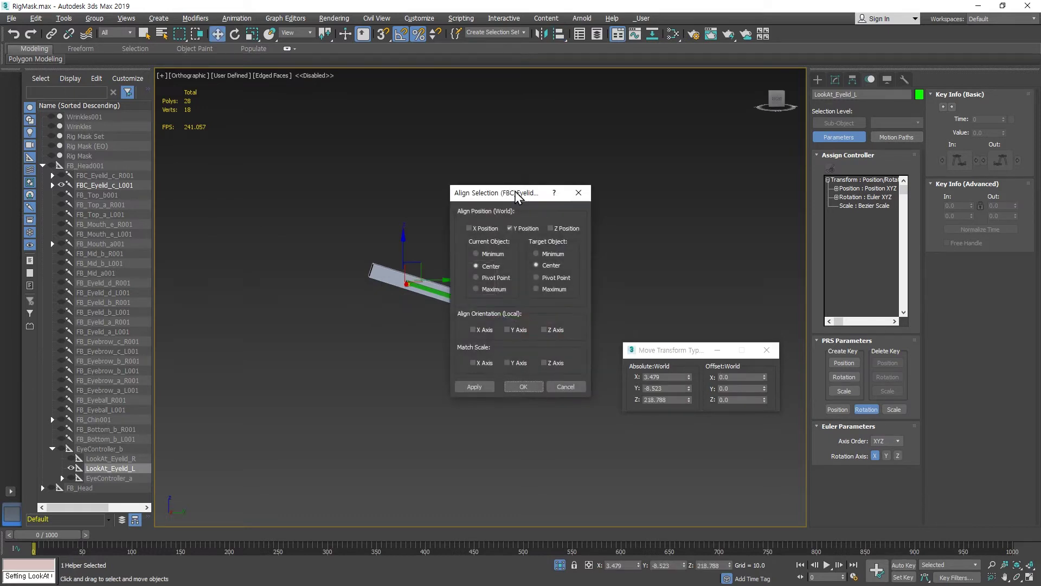
drag(507, 193, 640, 100)
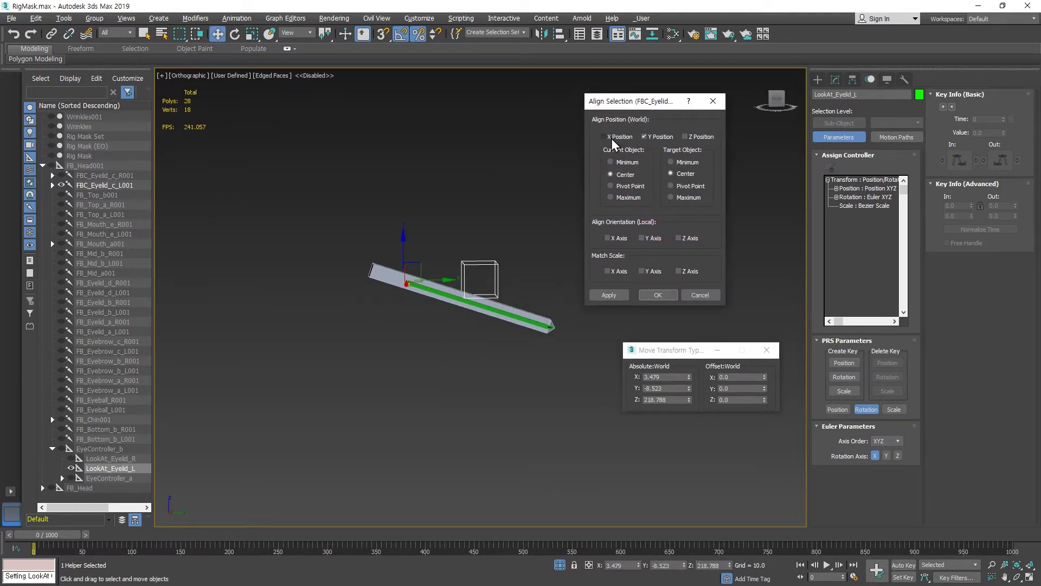
click(695, 137)
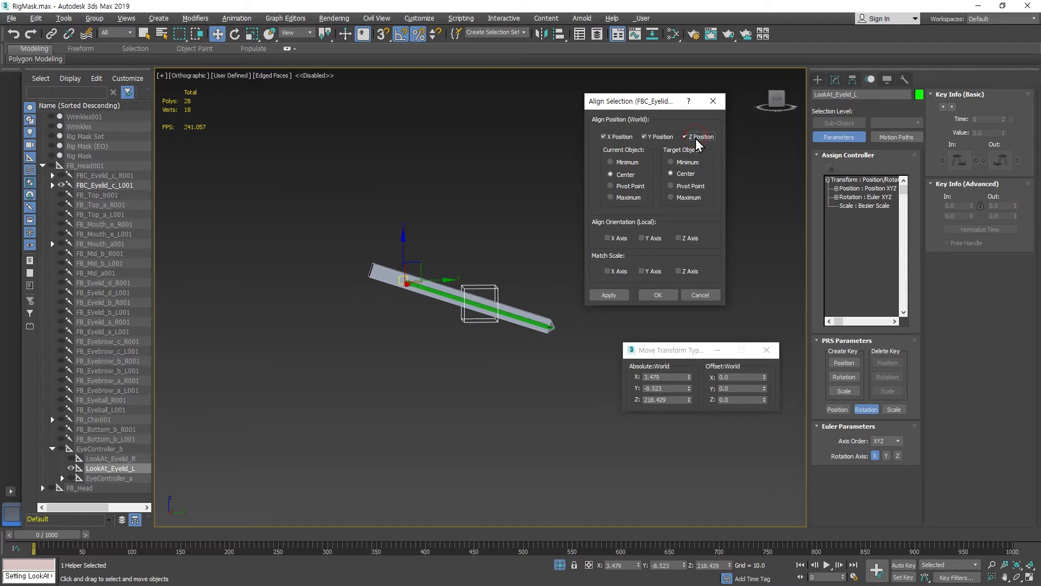
click(688, 185)
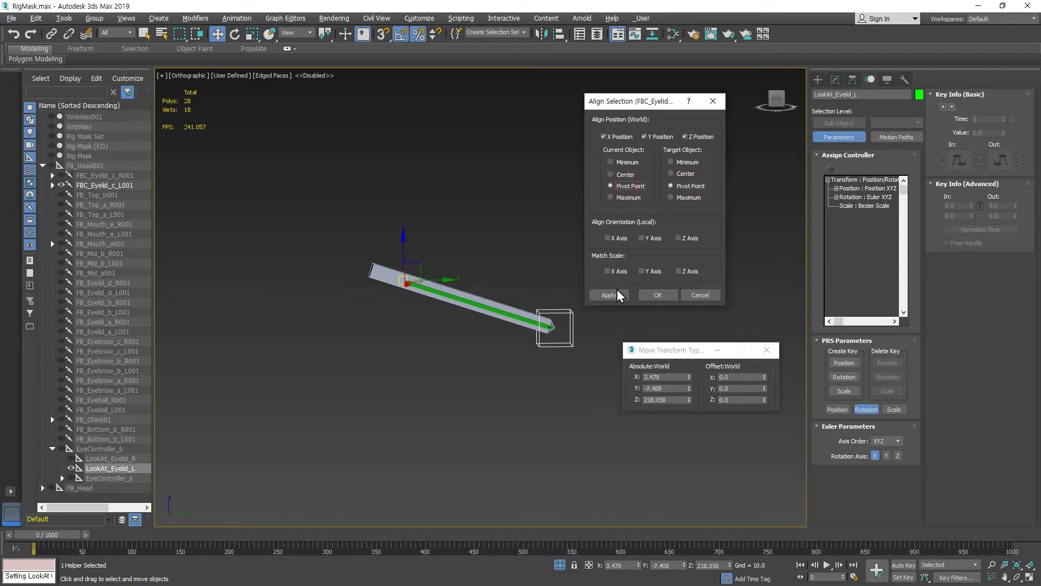
click(657, 296)
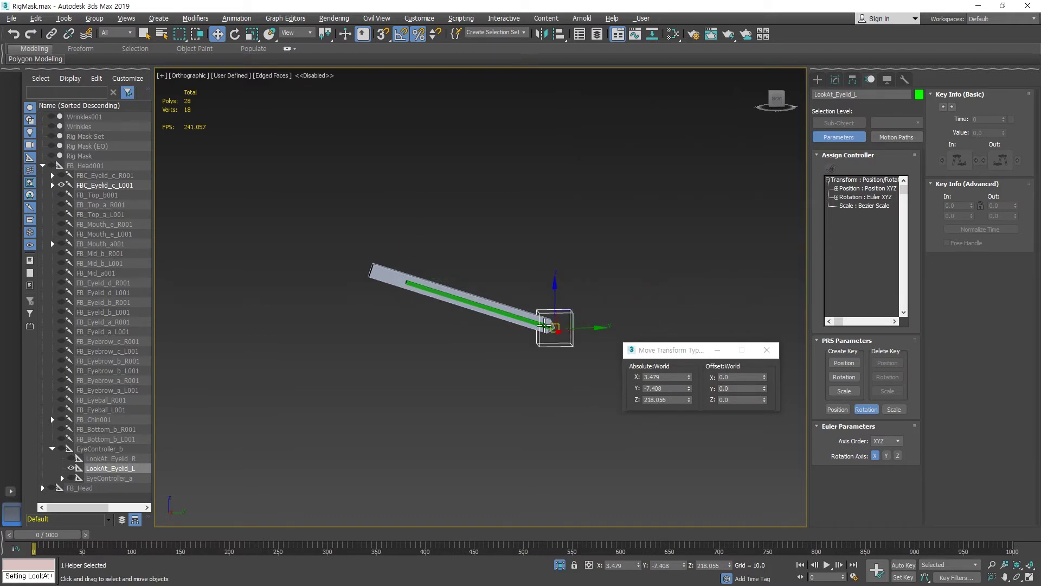
Match LookAt_Eyelid_L to the tilt of FBC_Eyelid_c_L001 by setting its absolute world X rotation to -18.
click(495, 310)
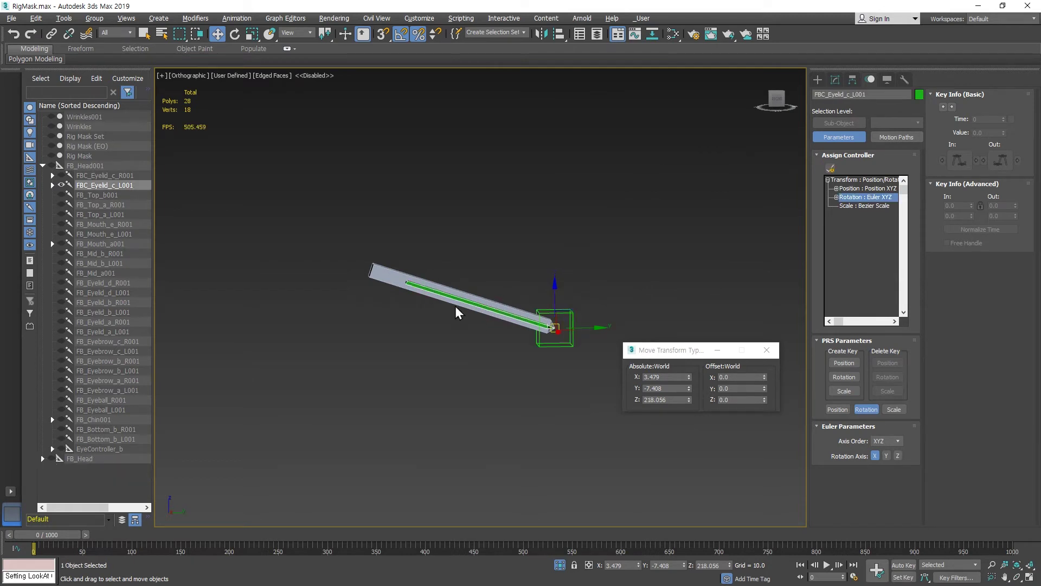
click(569, 319)
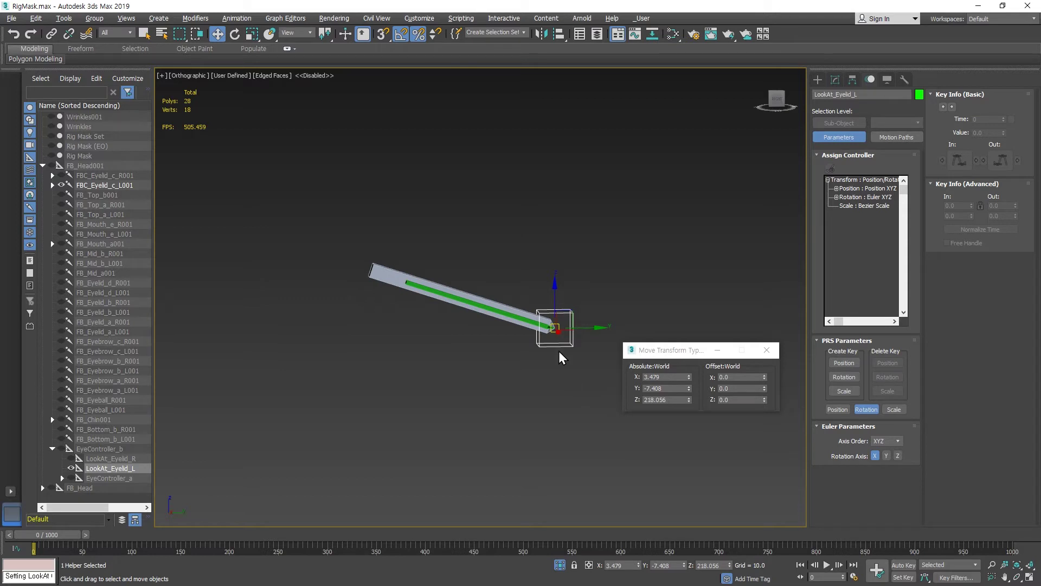
click(521, 318)
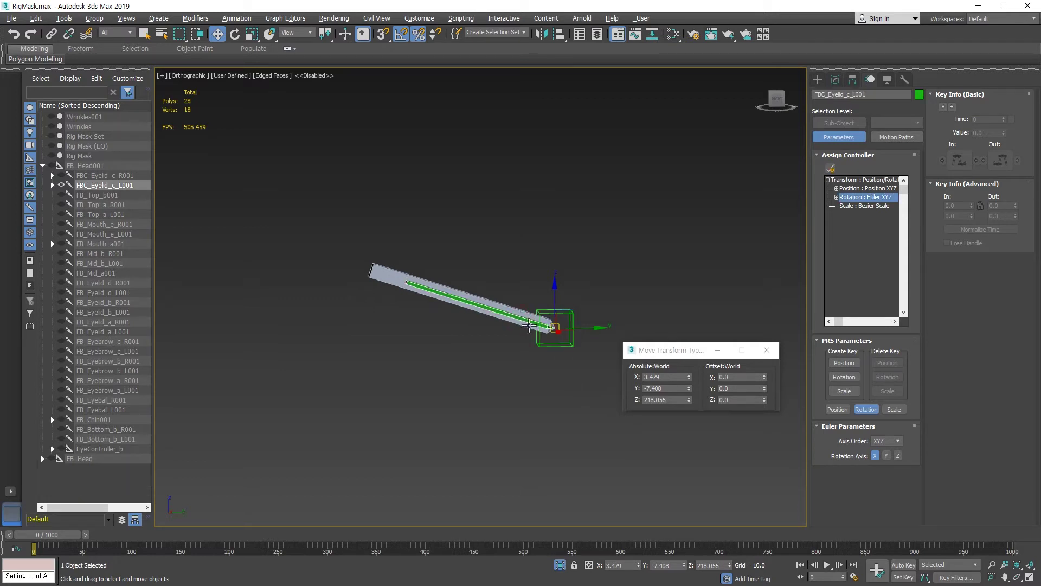
key(e)
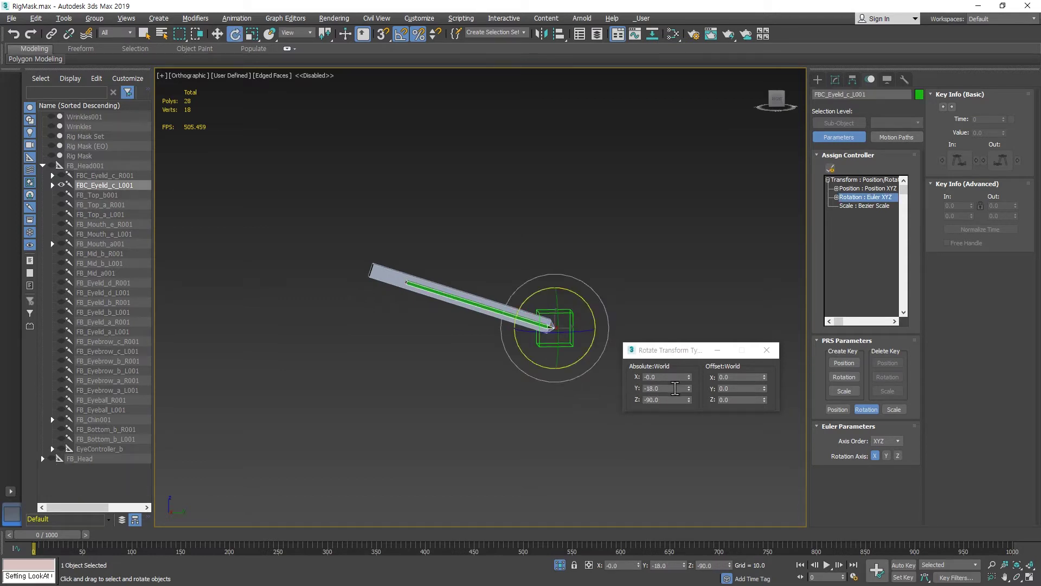
click(574, 406)
click(567, 321)
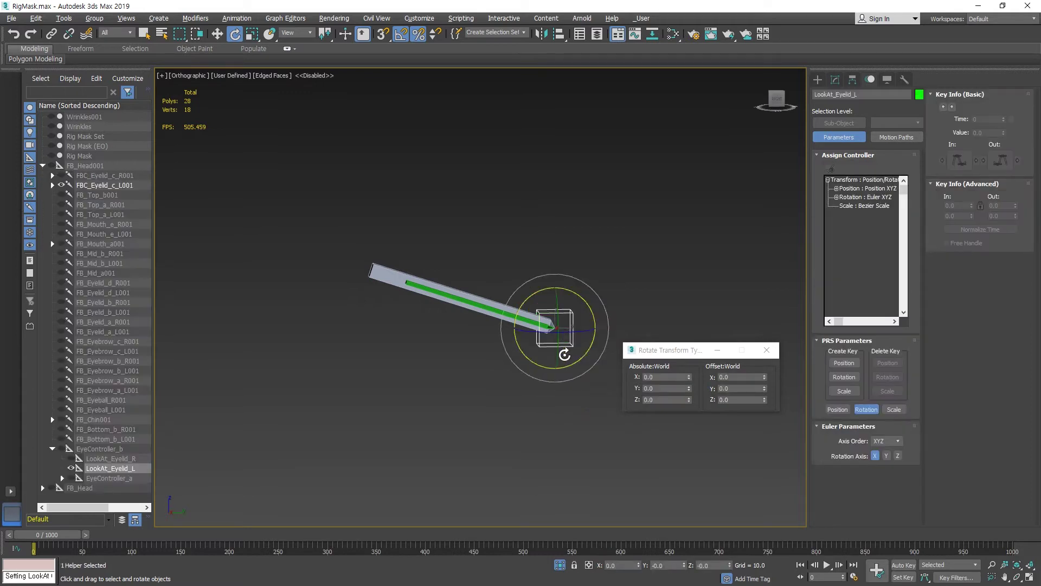
drag(583, 304, 591, 307)
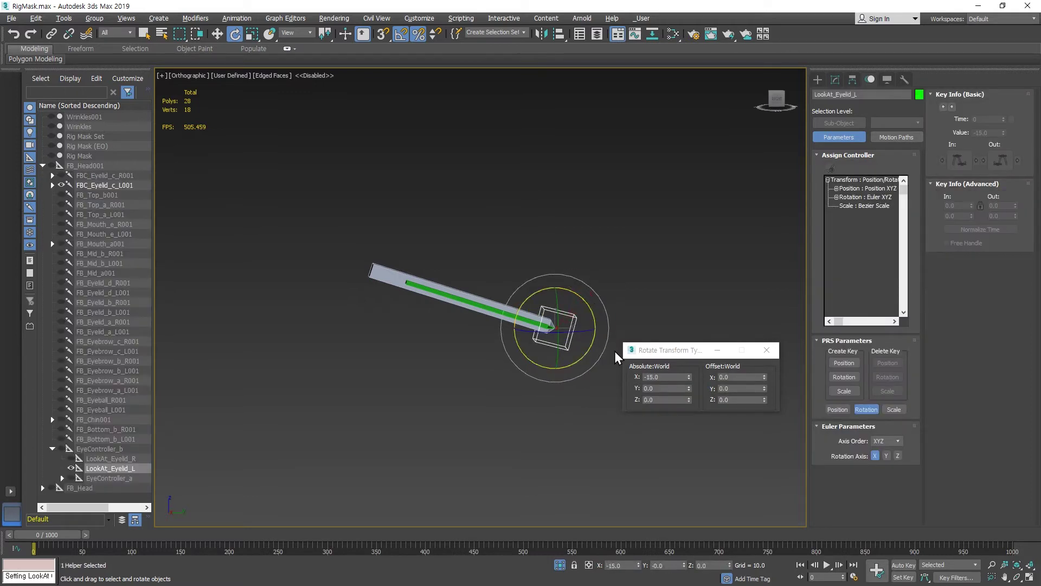
double_click(664, 376)
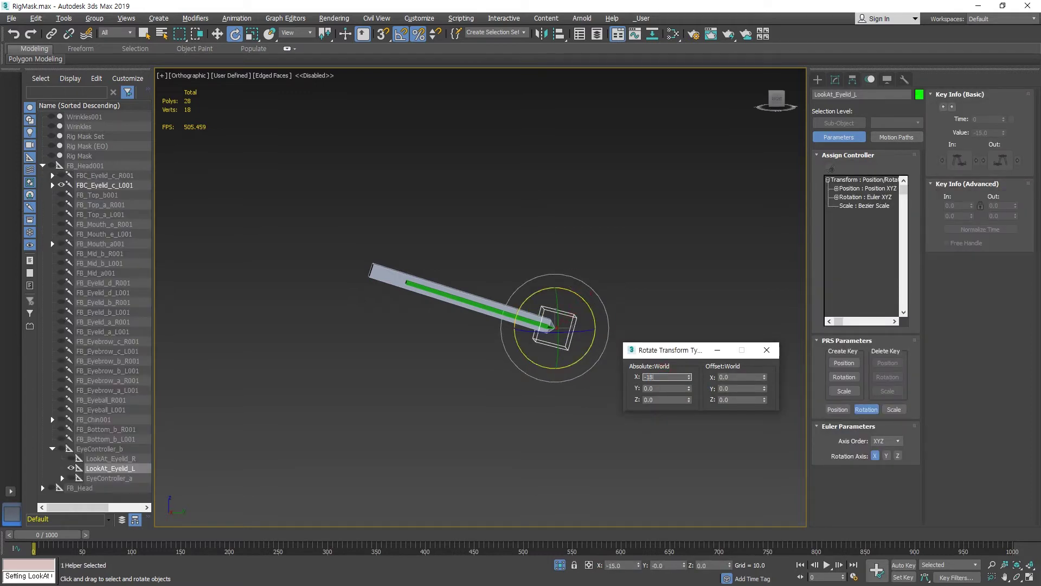
text(-18)
key(Return)
click(642, 245)
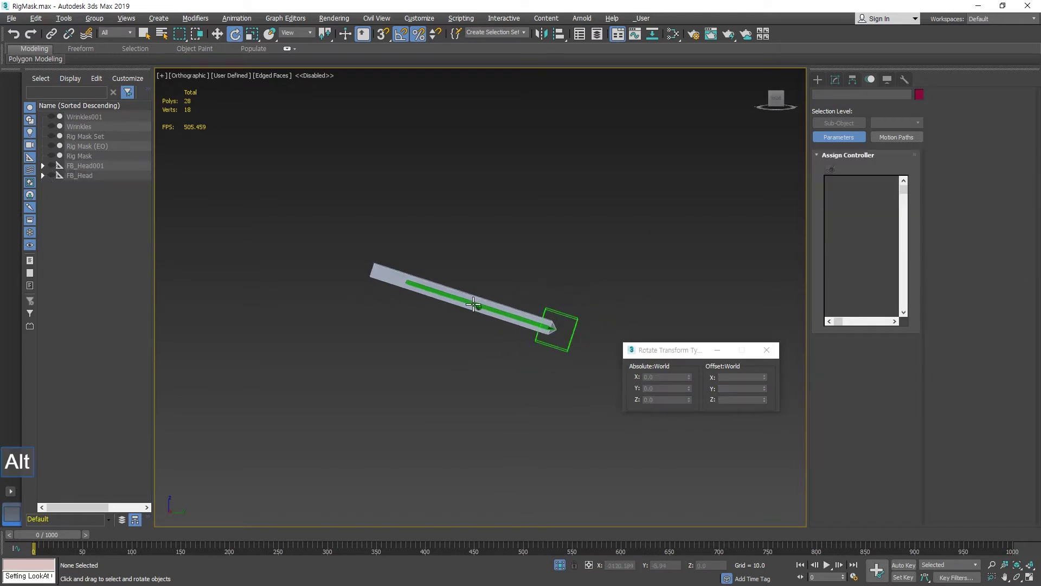
Try moving LookAt_Eyelid_L freely in the View coordinate system to the front of the eyelid bone, and undo the move.
click(585, 332)
key(w)
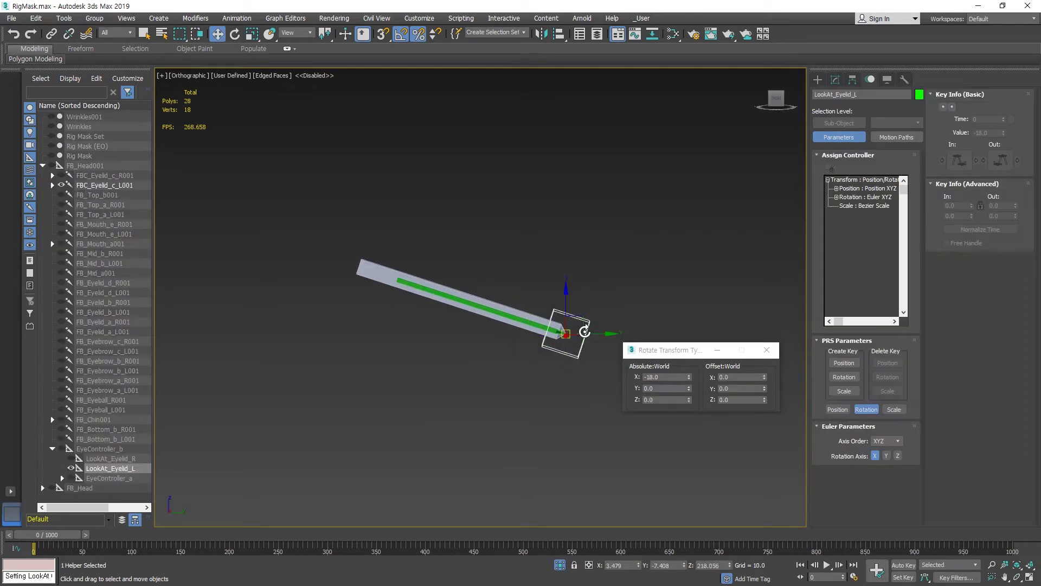
drag(583, 319, 259, 205)
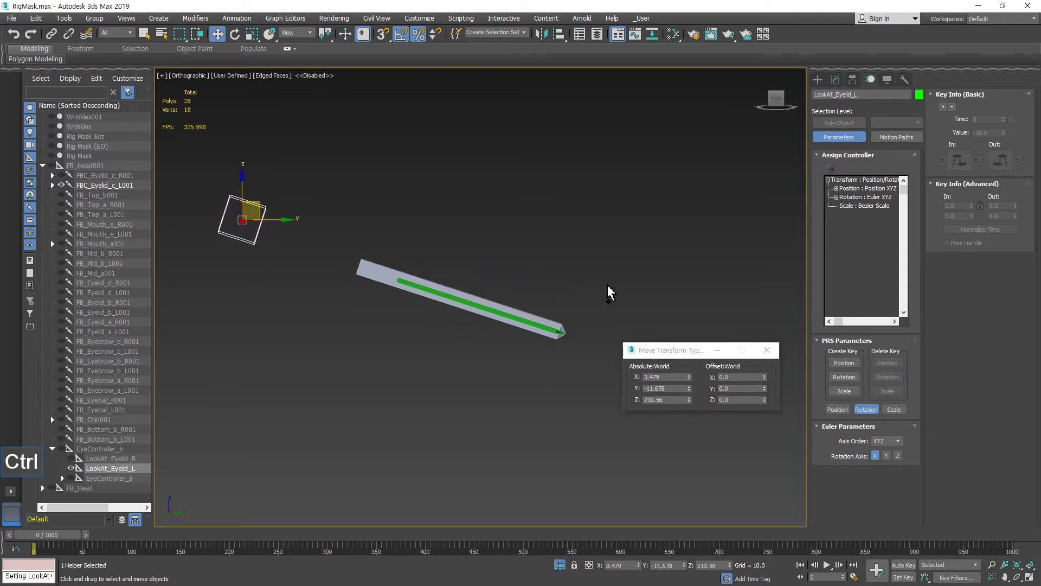
key(ctrl+z)
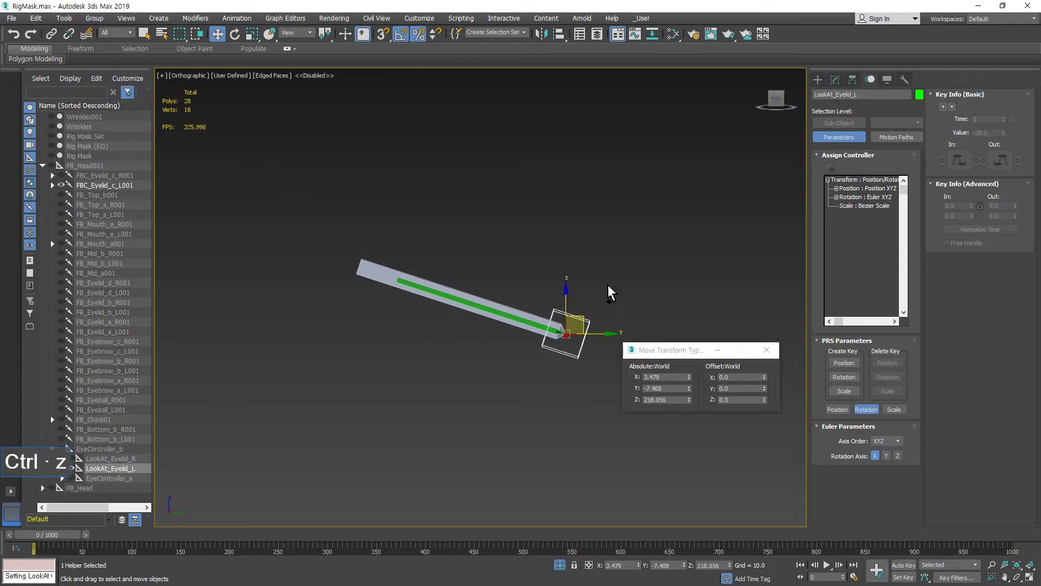
Move LookAt_Eyelid_L along its Local Y axis to a point in front of the eyelid bone, and exit isolation.
click(310, 32)
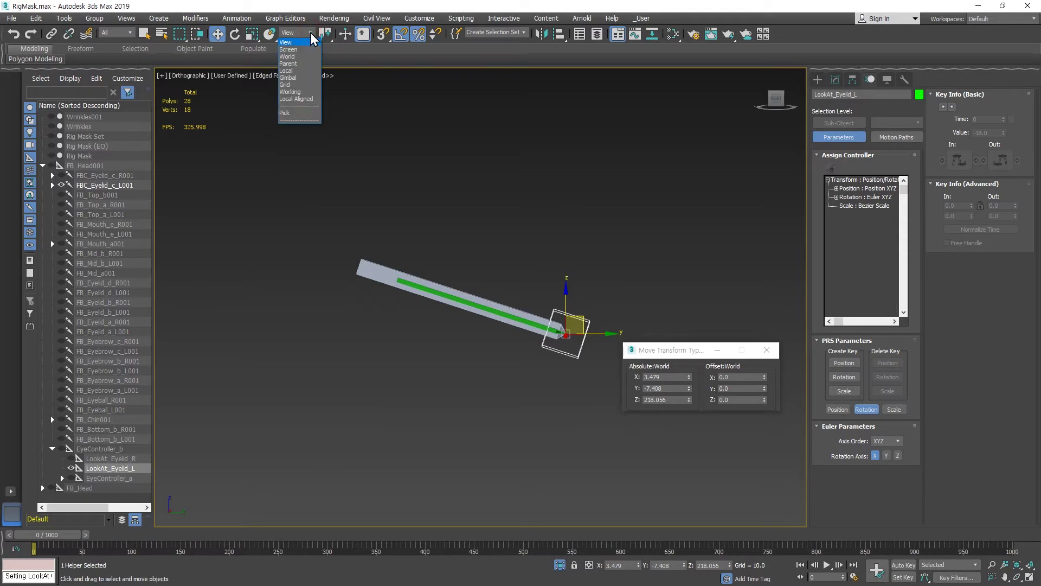
click(291, 71)
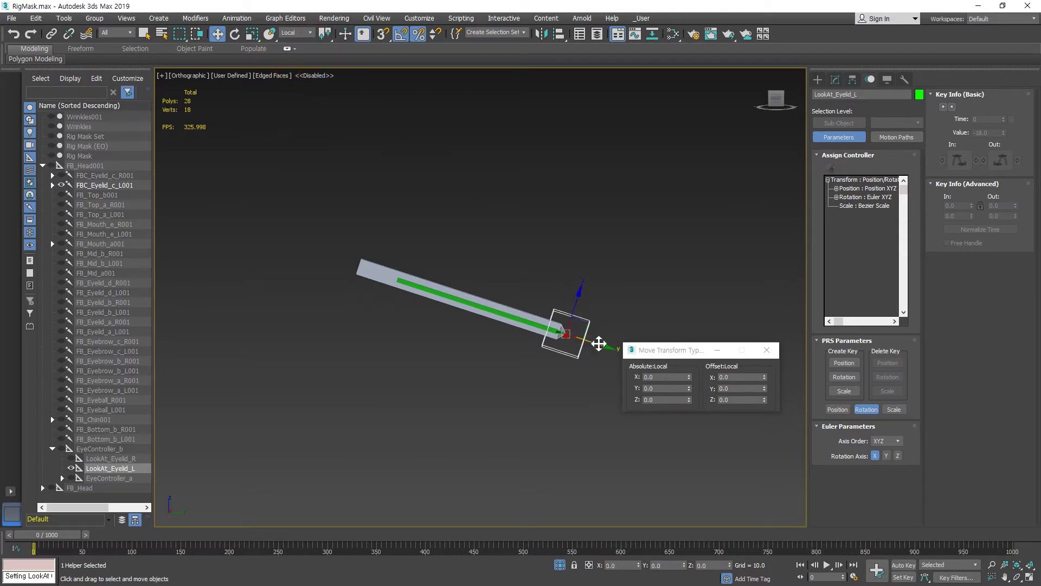
drag(597, 344, 259, 254)
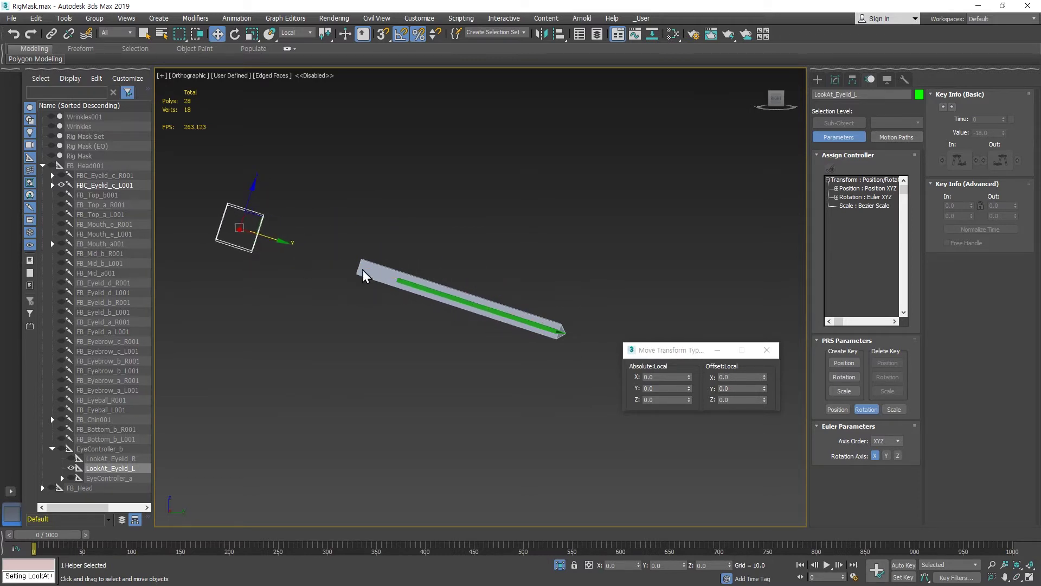
click(534, 290)
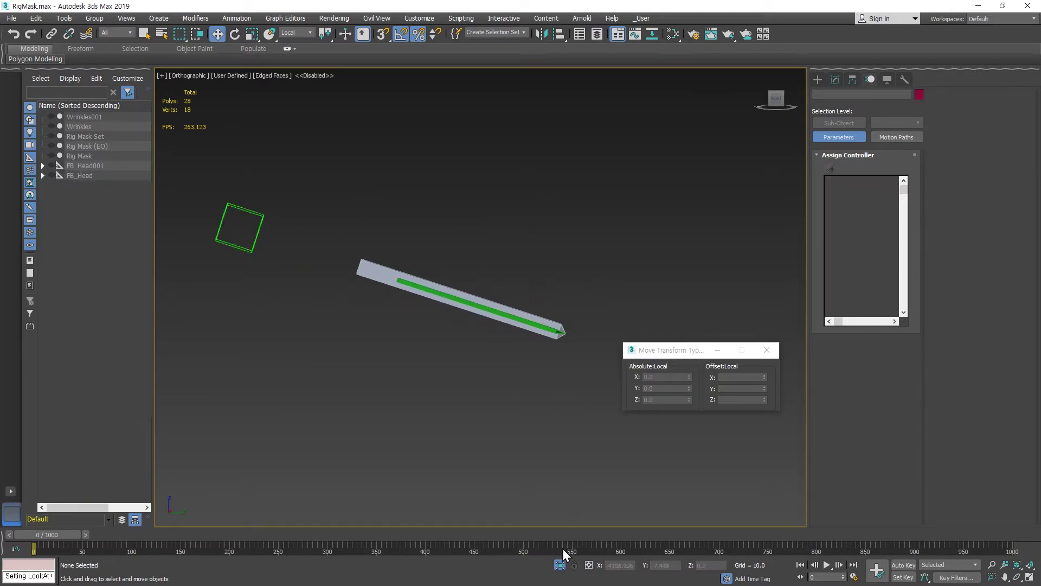
click(559, 564)
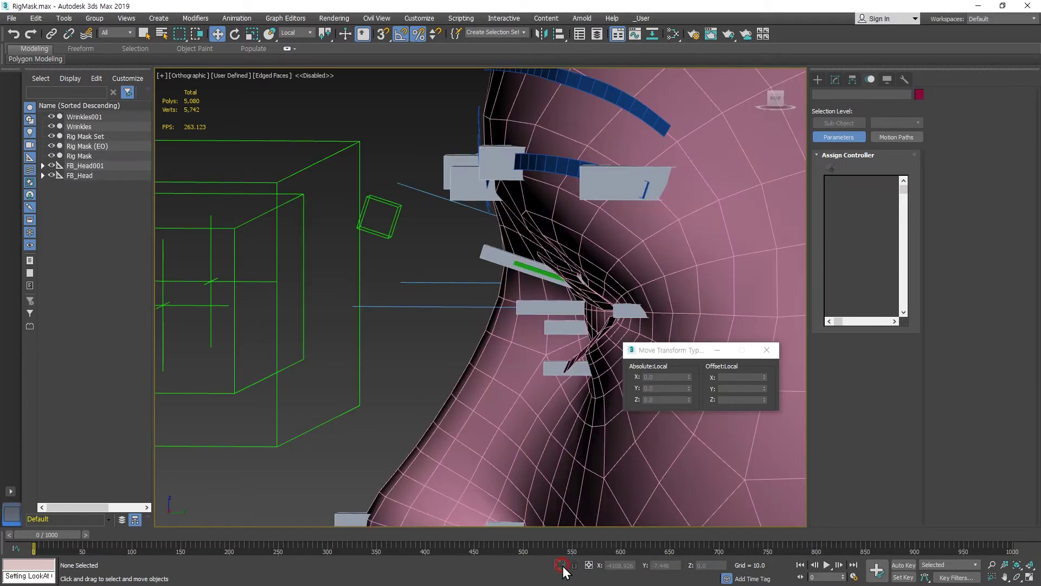
Assign a LookAt constraint to the upper eyelid bone FBC_Eyelid_c_L001, with LookAt_Eyelid_L as its target.
click(529, 265)
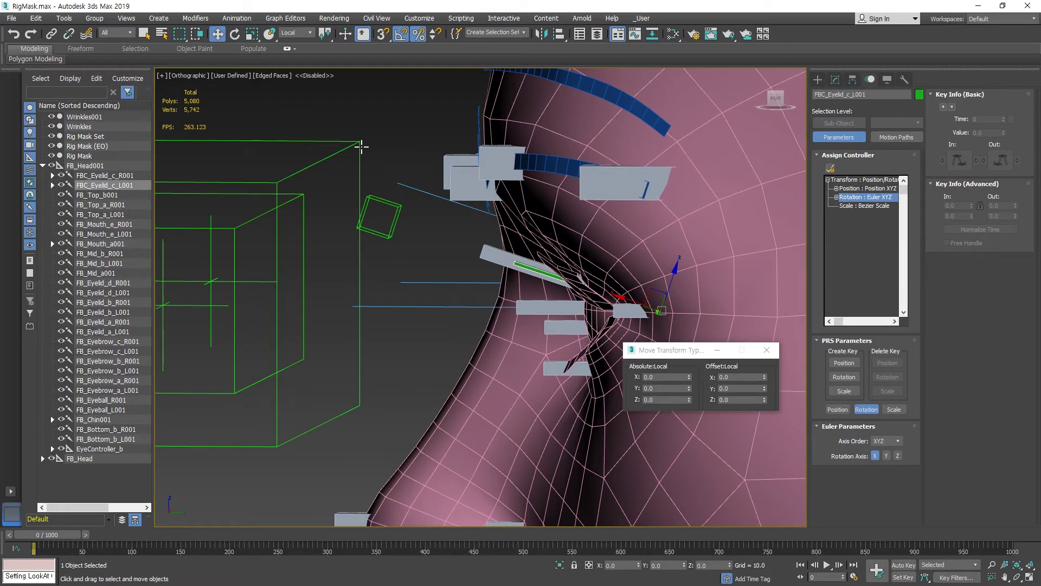
click(239, 21)
mouse_move(313, 81)
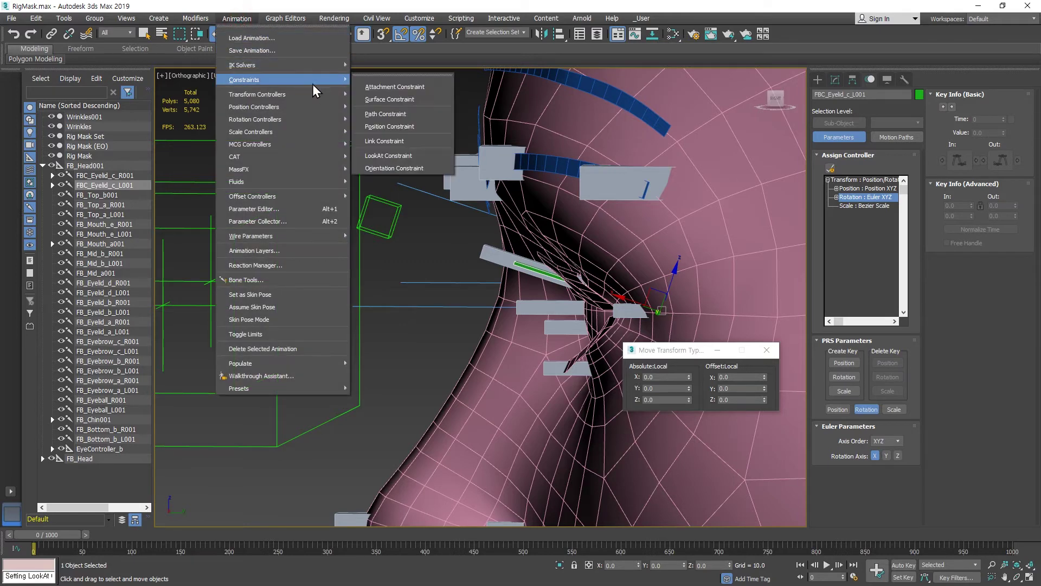
click(405, 158)
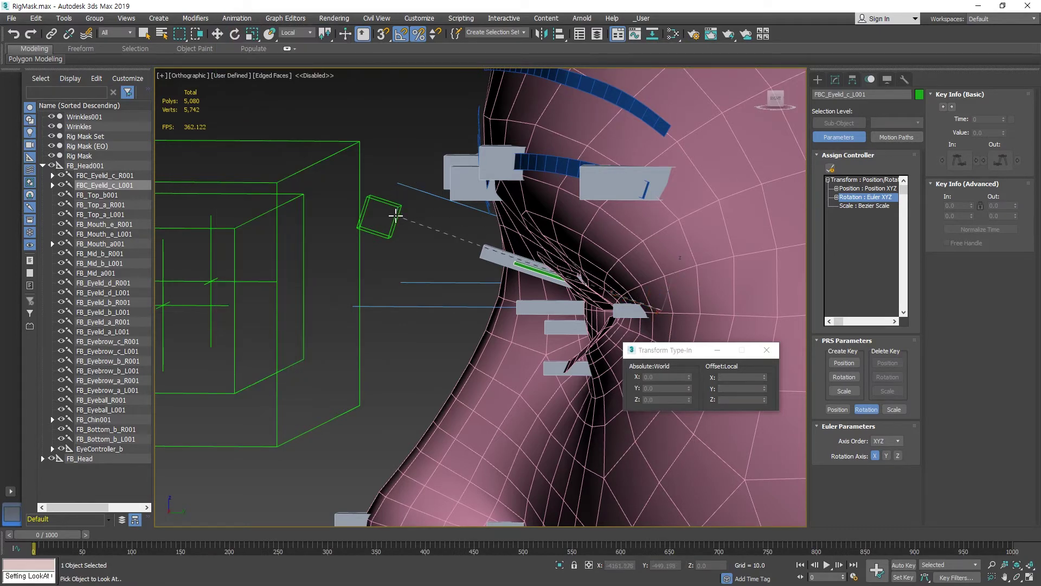
click(396, 215)
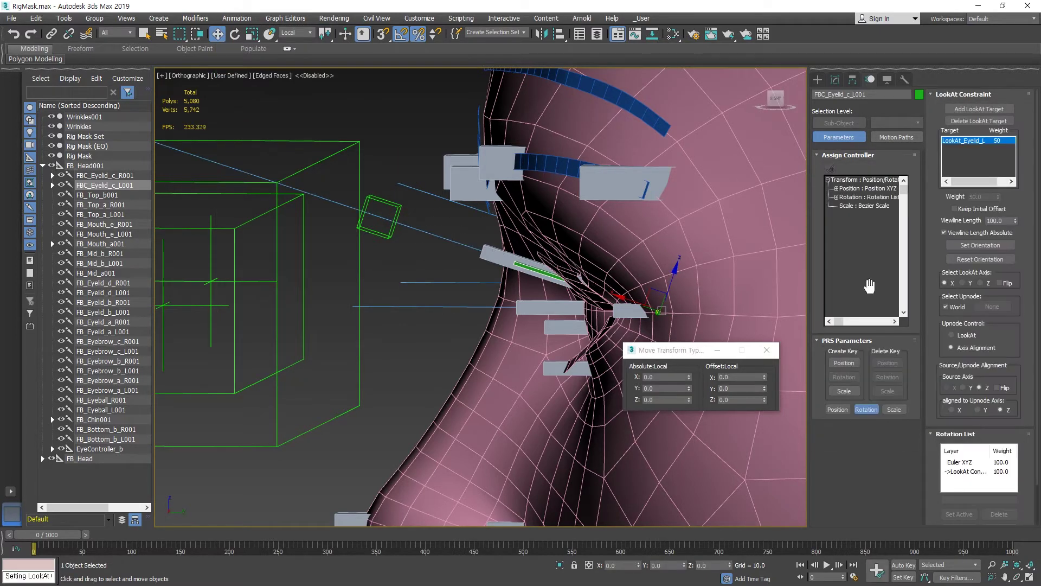
Set the Viewline Length of the eyelid's LookAt constraint to 5, then close the Move Transform Type-In and clear the selection.
double_click(1004, 221)
text(5)
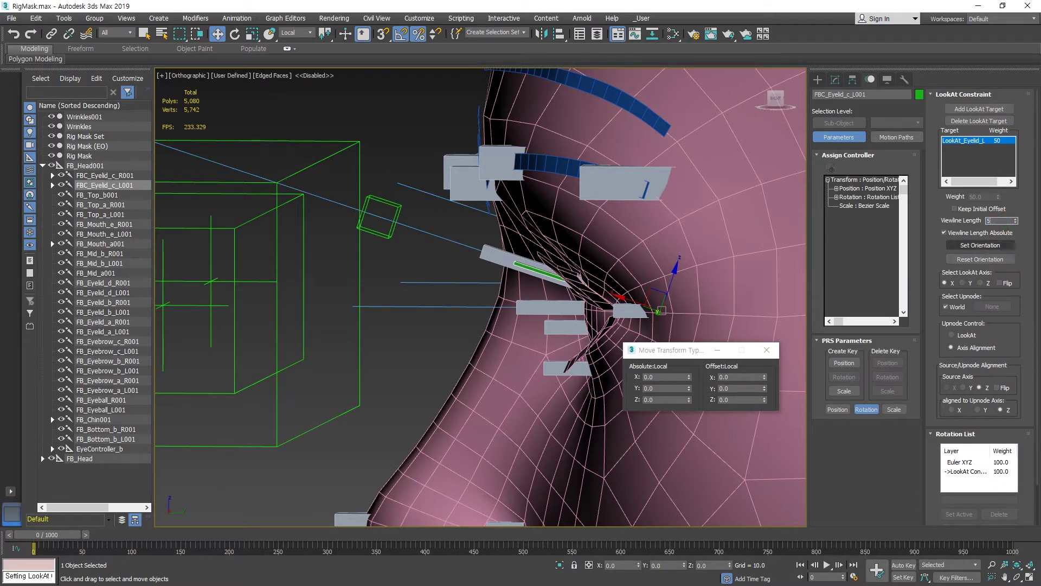
key(Return)
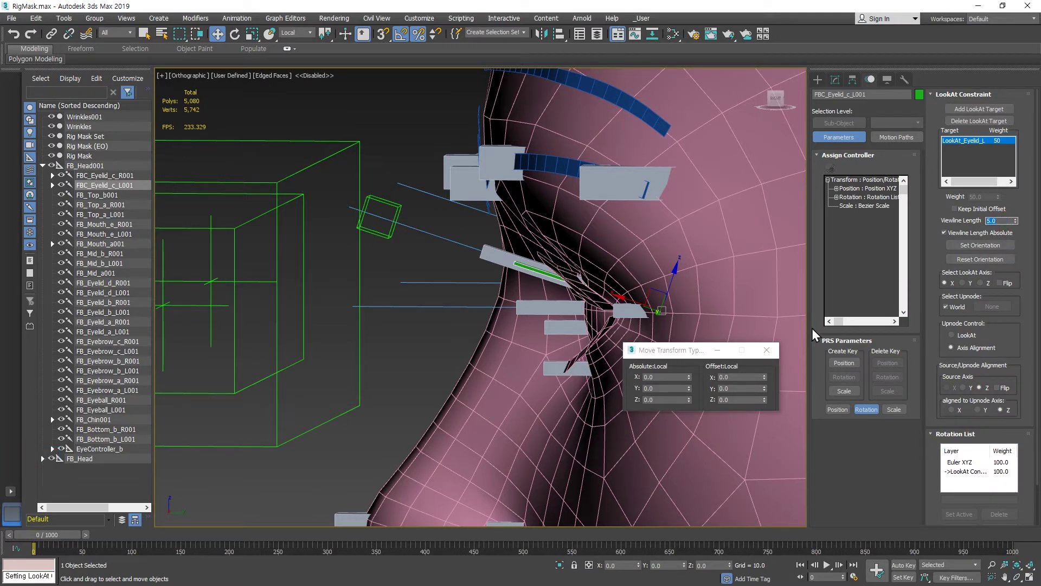
click(765, 353)
click(414, 355)
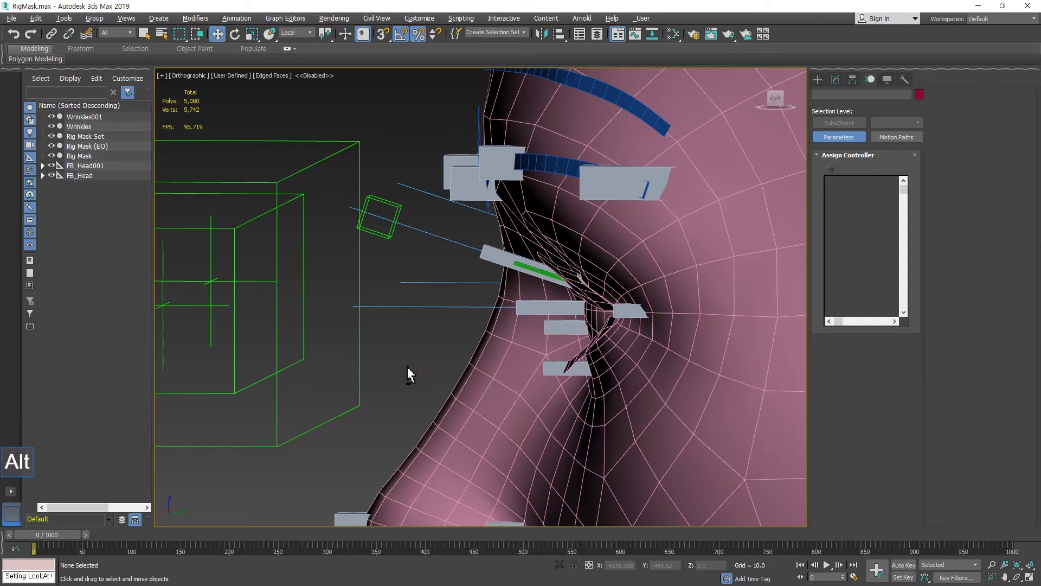
Test the eyelid constraint in the Right view by moving EyeController_b down along its Z axis.
alt+middle_drag(407, 367, 580, 388)
scroll(472, 363, down, 3)
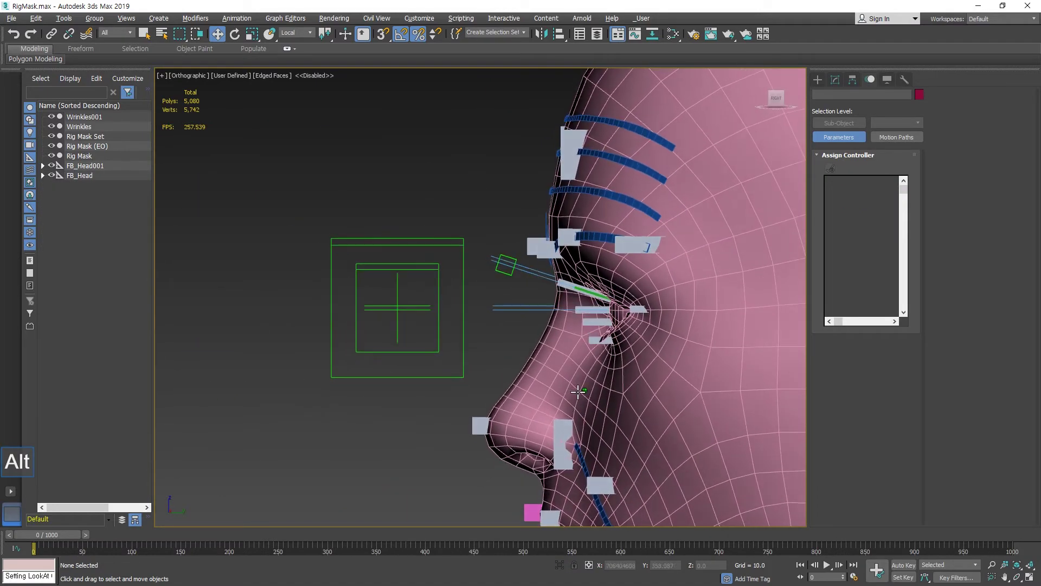
click(775, 100)
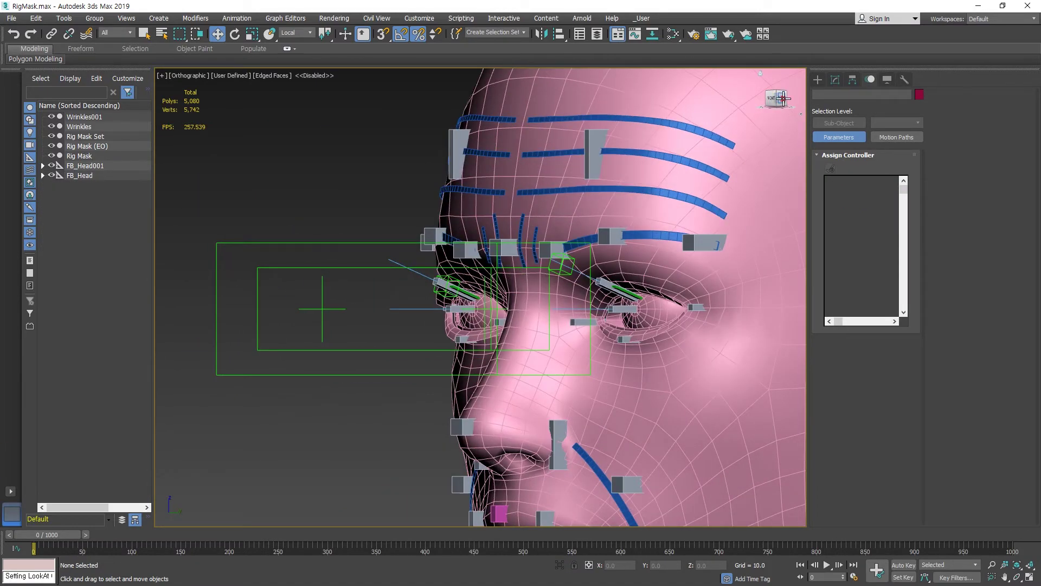
click(782, 98)
click(455, 245)
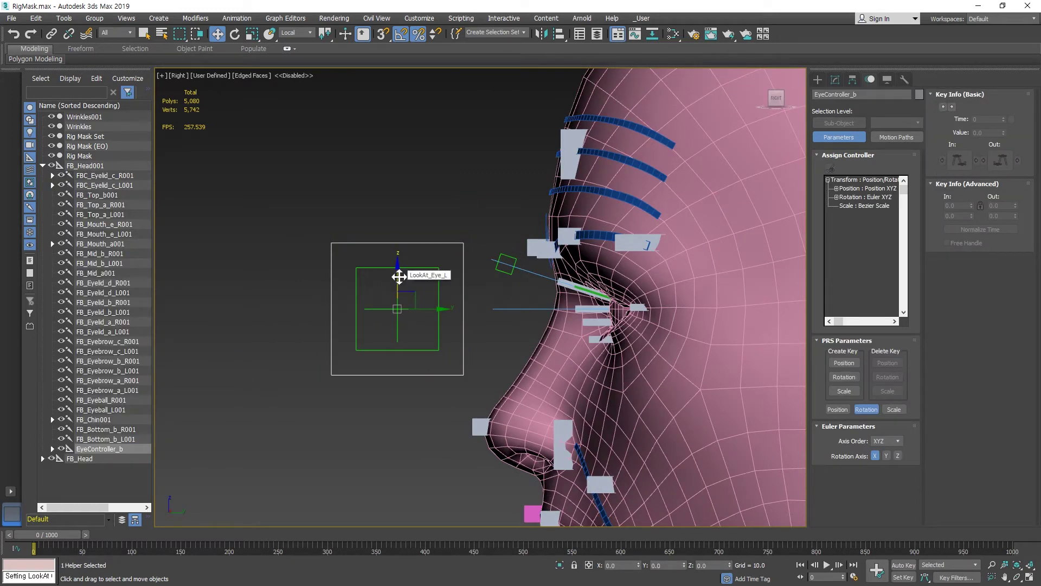
drag(398, 277, 366, 360)
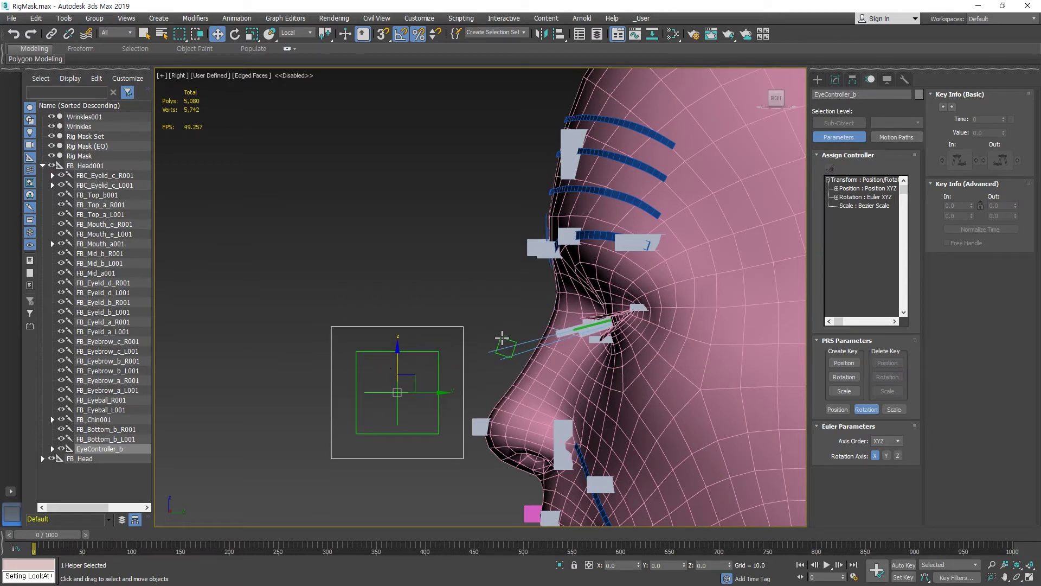
Try moving LookAt_Eyelid_L further down on its own, and undo the moves of both the helper and EyeController_b.
click(502, 339)
drag(529, 337, 510, 369)
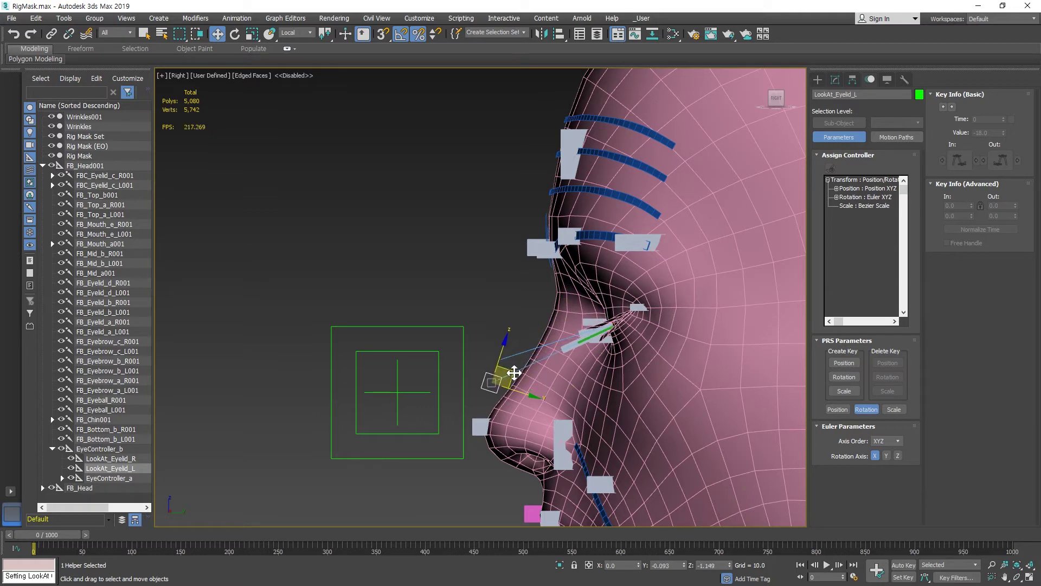
key(ctrl+z)
key(ctrl+z)
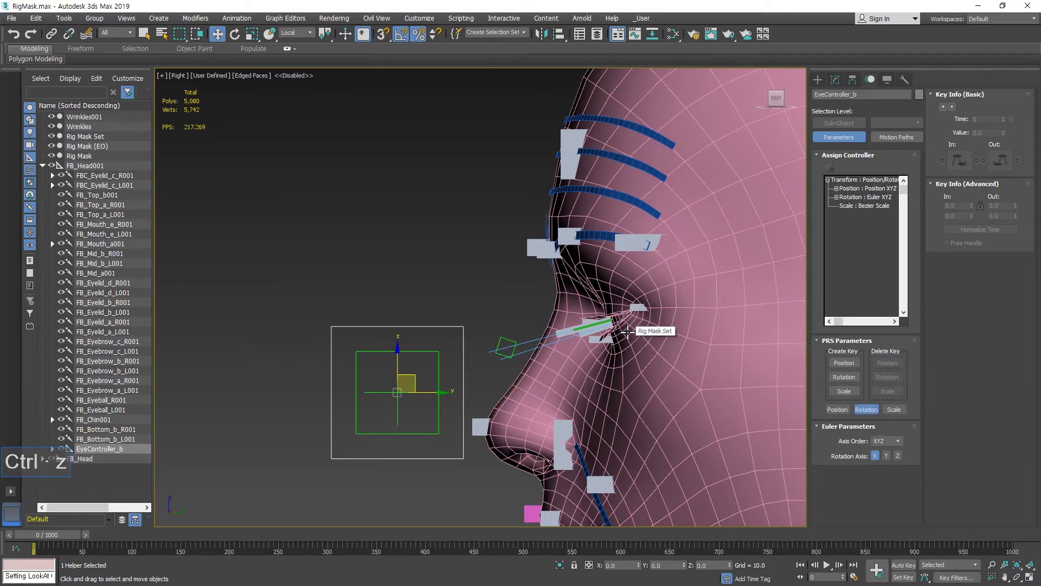
key(ctrl+z)
key(ctrl+z)
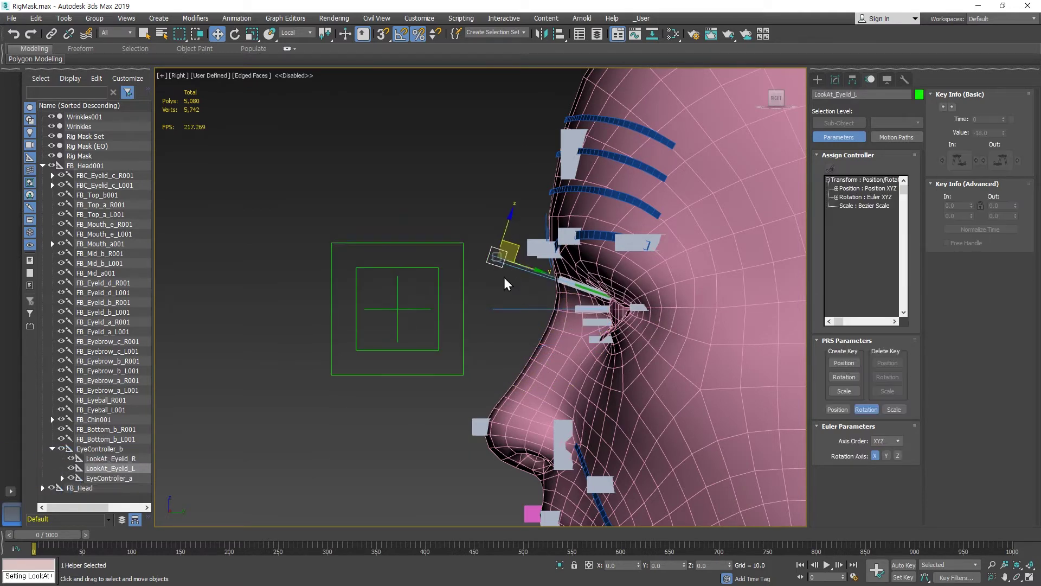
Move LookAt_Eyelid_L along its Local Y axis far out beyond the eye controllers, and try lowering EyeController_b, undoing the lowering.
alt+middle_drag(502, 265, 518, 311)
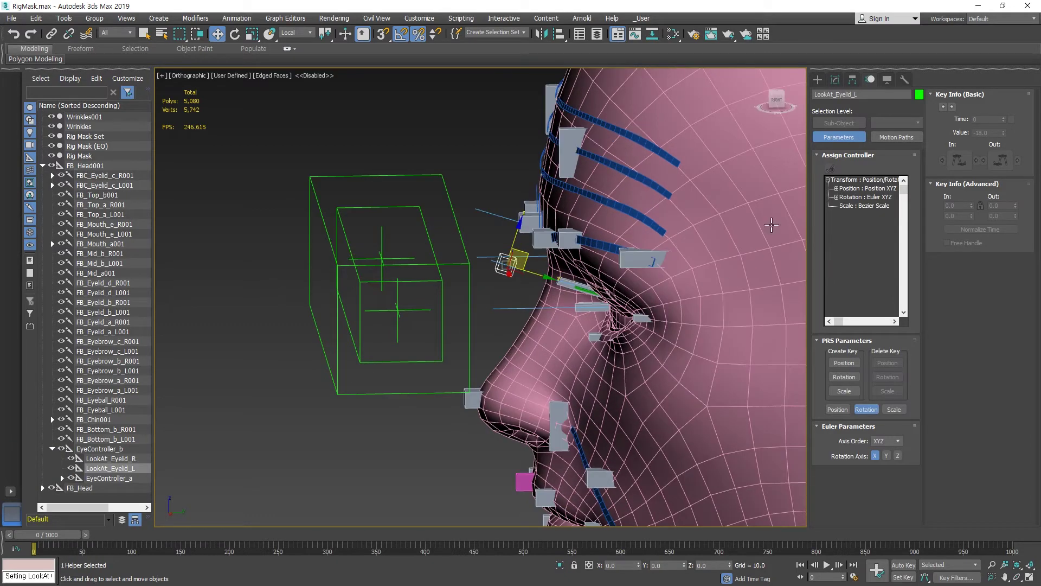
click(778, 100)
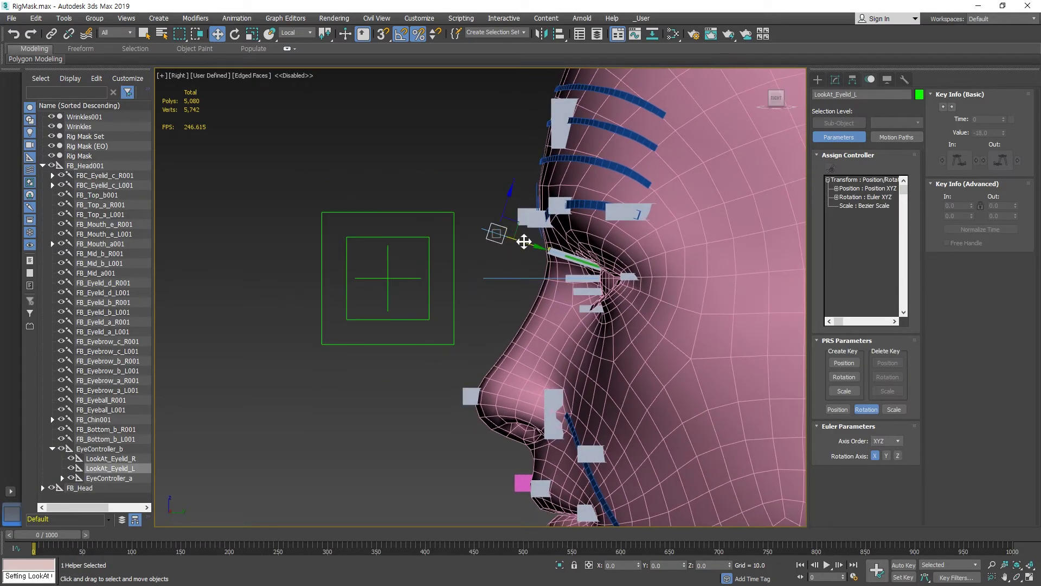
drag(523, 241, 253, 169)
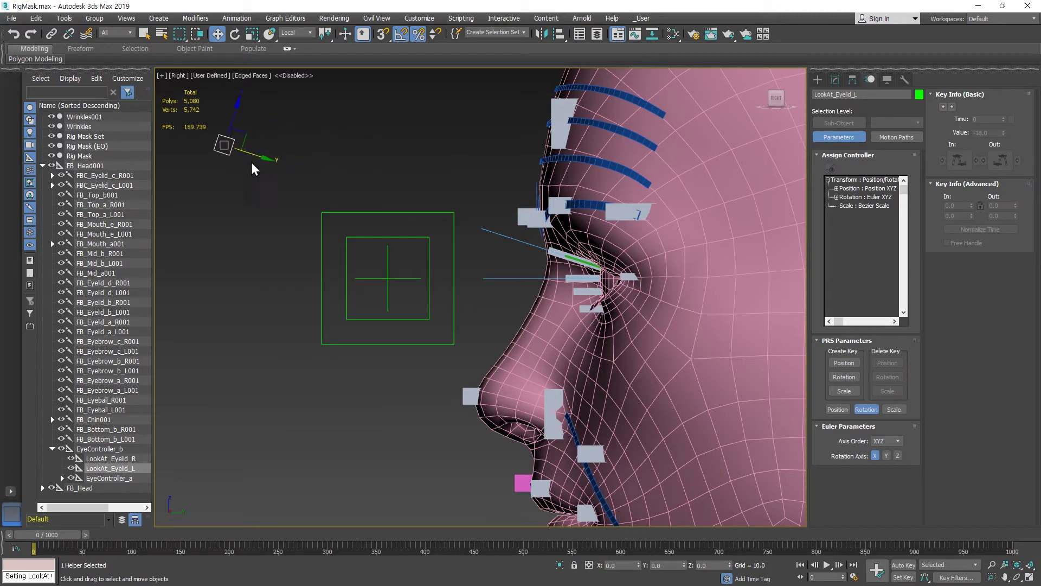
click(403, 212)
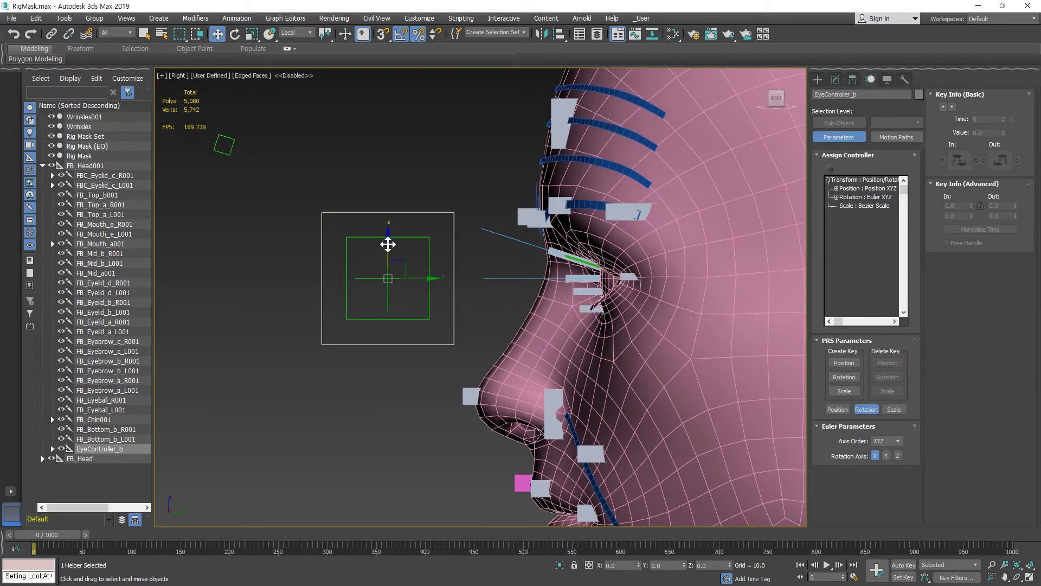
drag(387, 245, 380, 319)
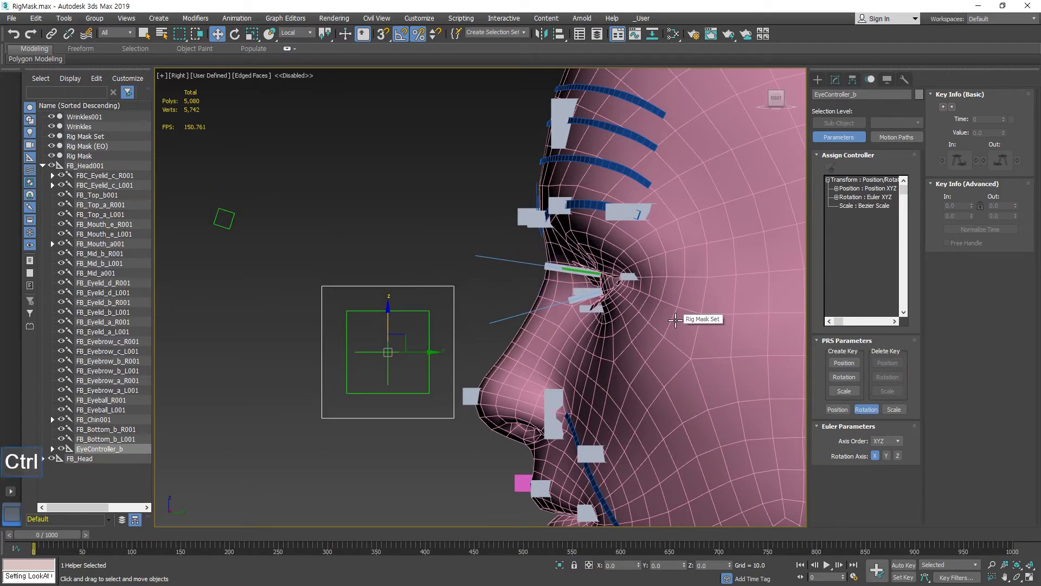
key(ctrl+z)
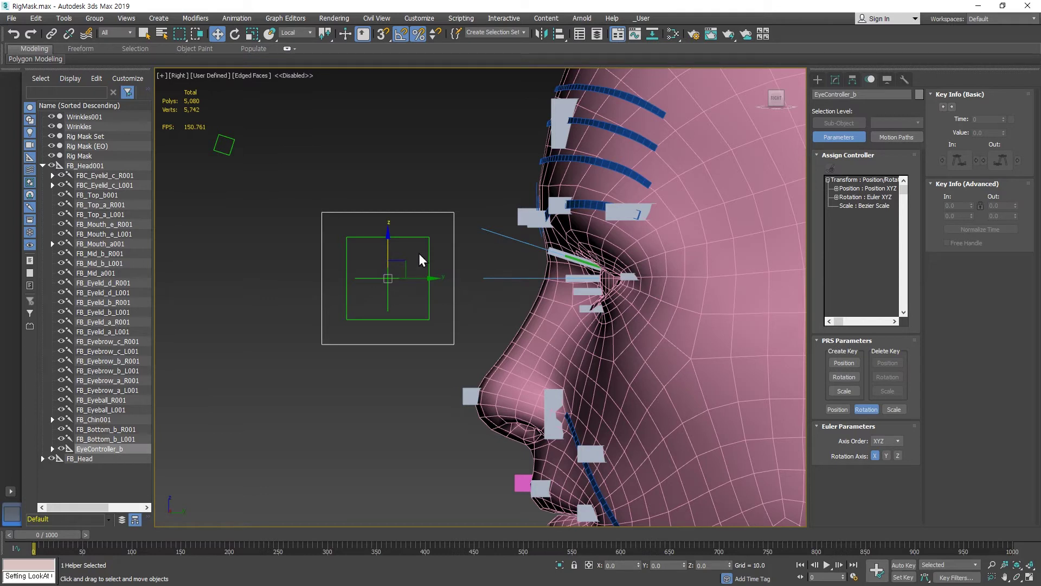
Move LookAt_Eyelid_L along its Local Y axis right up to the eyelid bone, and try lowering EyeController_b, undoing the lowering.
click(224, 145)
drag(249, 154, 583, 281)
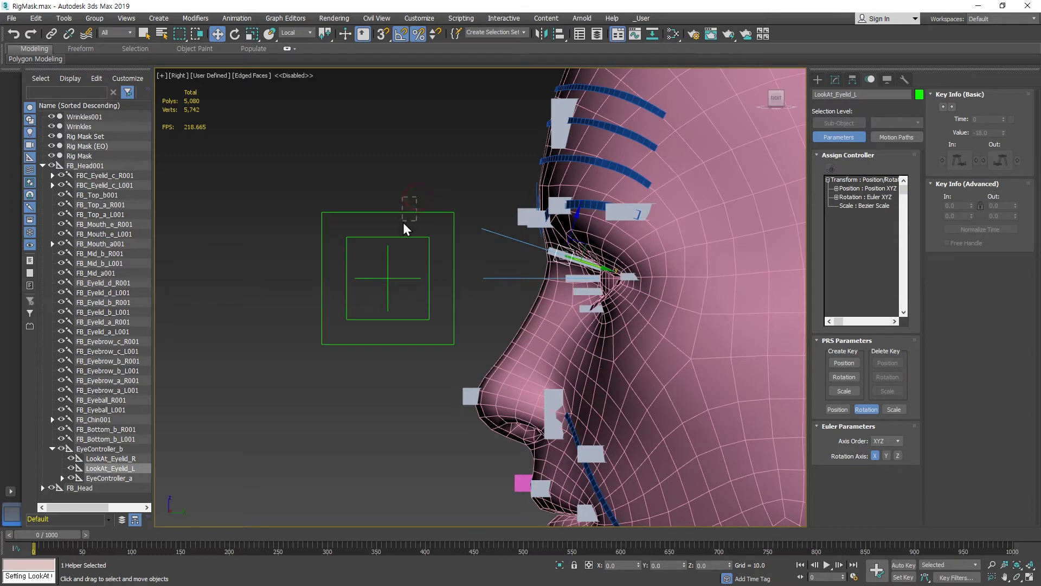
click(387, 237)
drag(386, 242, 381, 309)
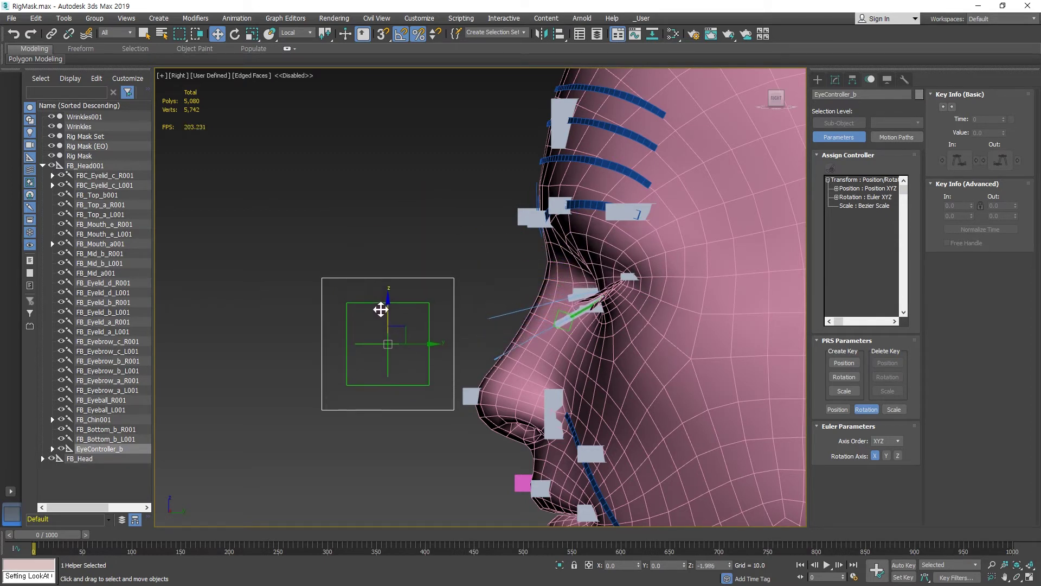
key(ctrl+z)
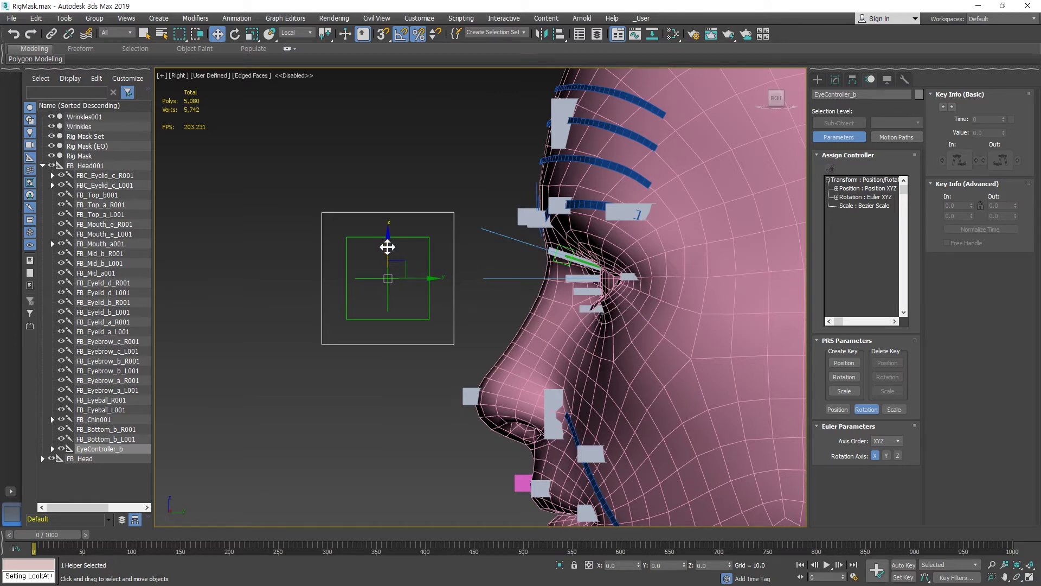
Test the eyelid's upward motion by raising EyeController_b along Z twice, undoing the first raise and lowering it partway after the second.
drag(387, 246, 395, 189)
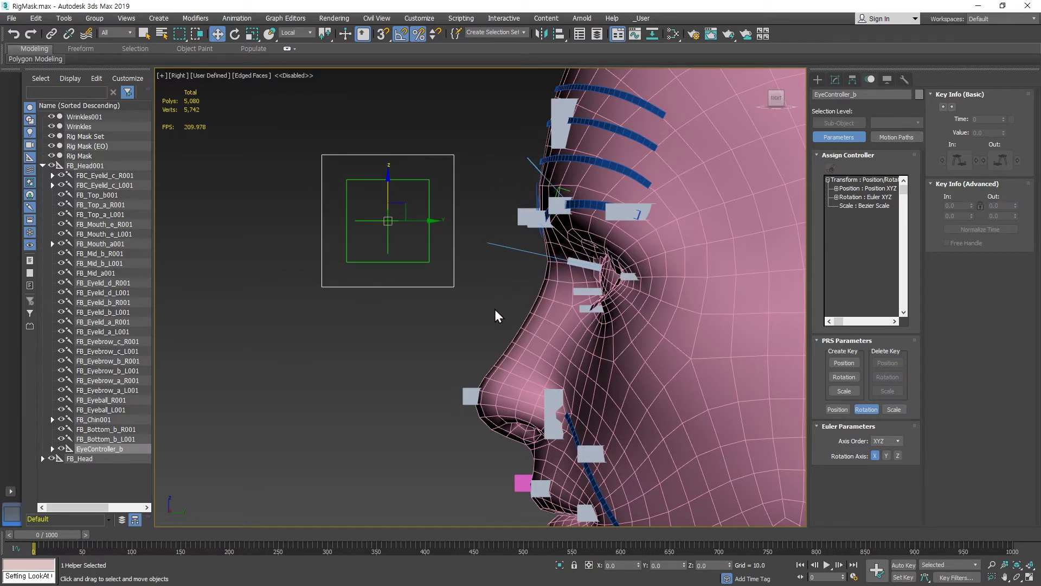
key(ctrl+z)
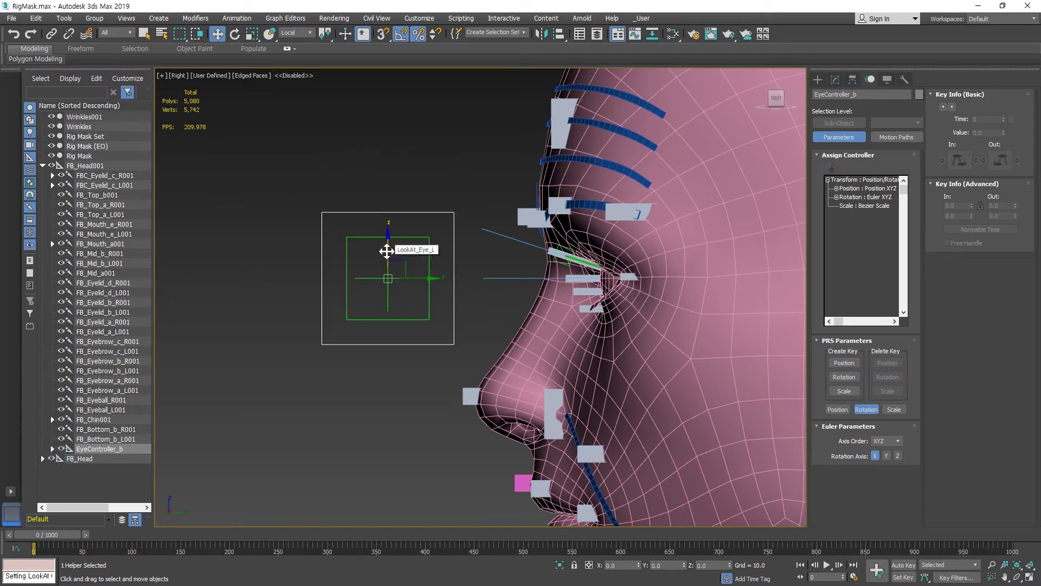
drag(386, 249, 382, 193)
click(383, 200)
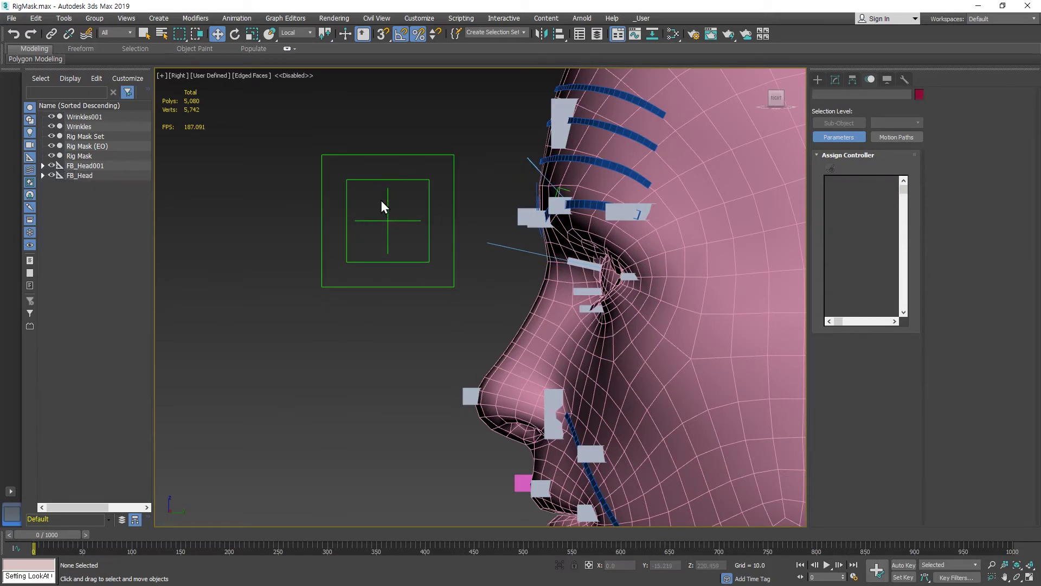
drag(406, 155, 367, 238)
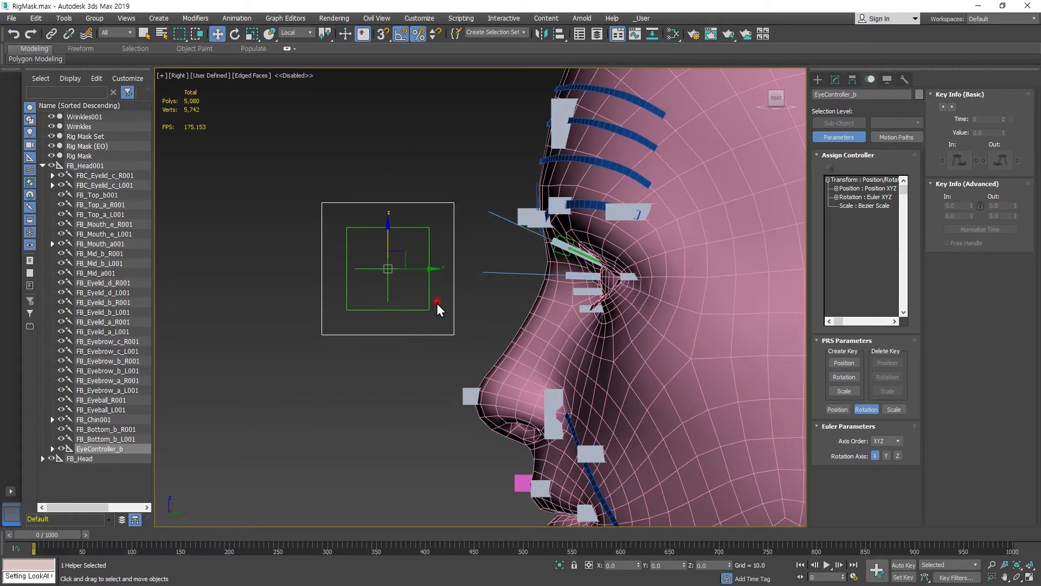
Raise EyeController_a along its Z axis on its own to test the eyeballs separately from the eyelids.
drag(437, 303, 424, 317)
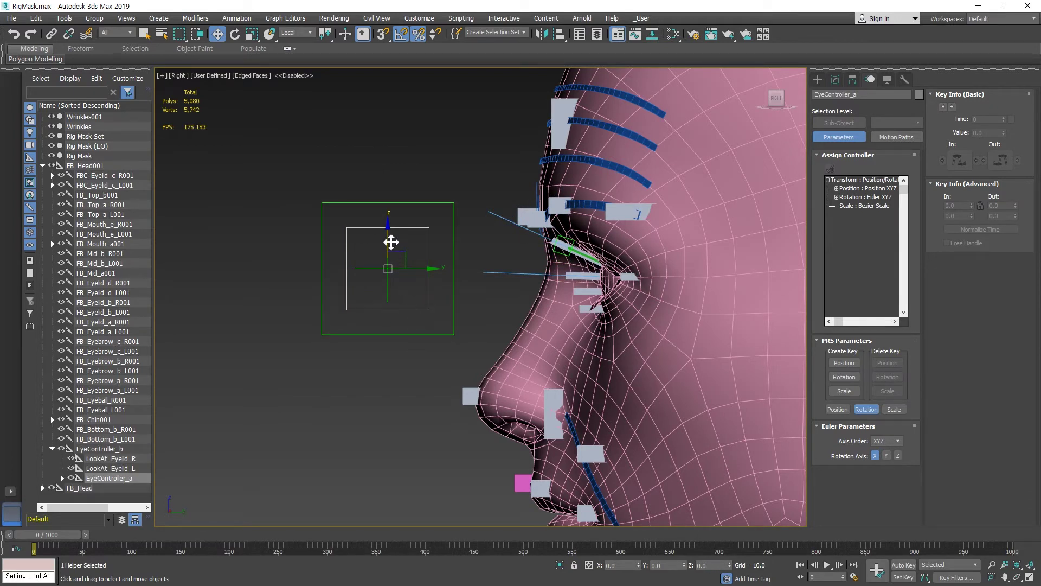
drag(387, 239, 381, 197)
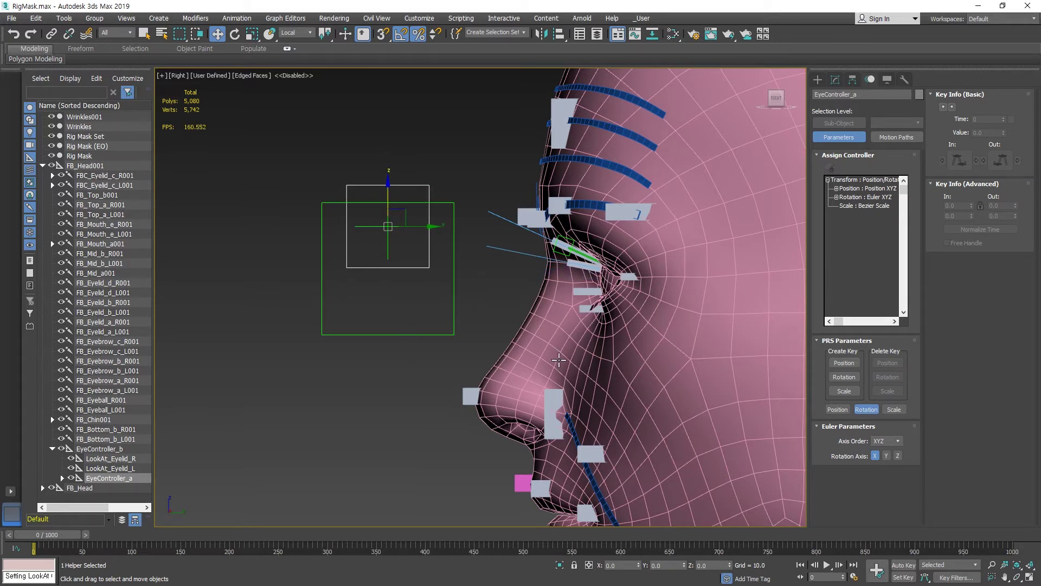
alt+middle_drag(560, 360, 624, 367)
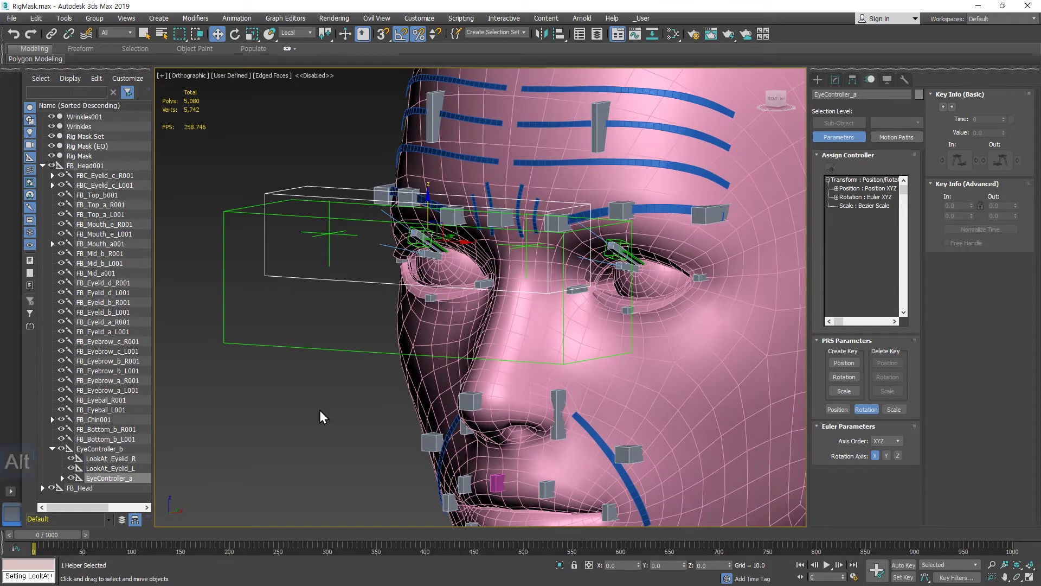
Undo the test moves of EyeController_a and EyeController_b, and clear the selection.
key(ctrl+z)
key(ctrl+z)
key(ctrl+z)
key(ctrl+z)
key(ctrl+z)
key(ctrl+z)
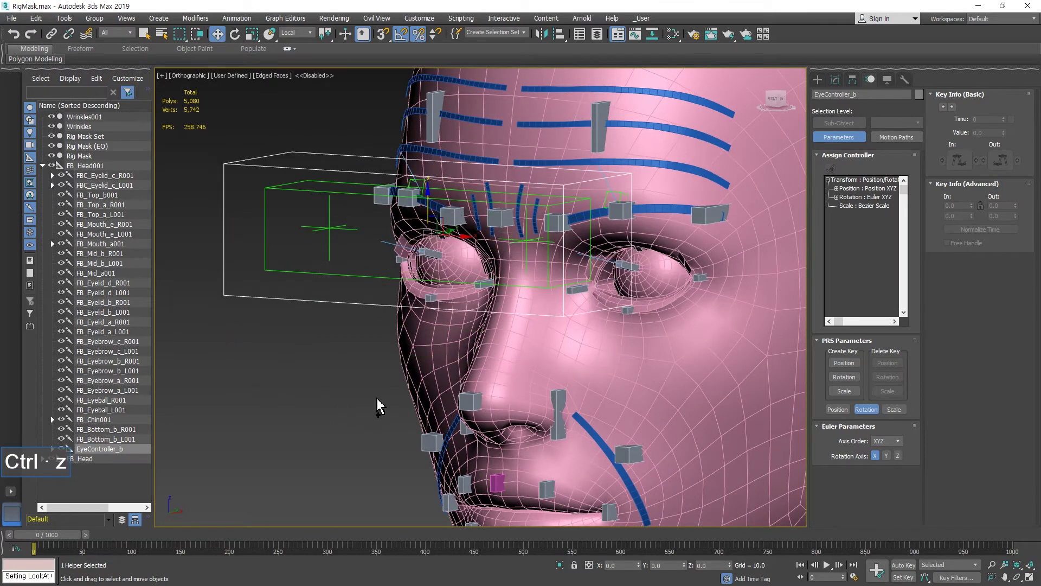
alt+middle_drag(575, 386, 700, 456)
click(731, 468)
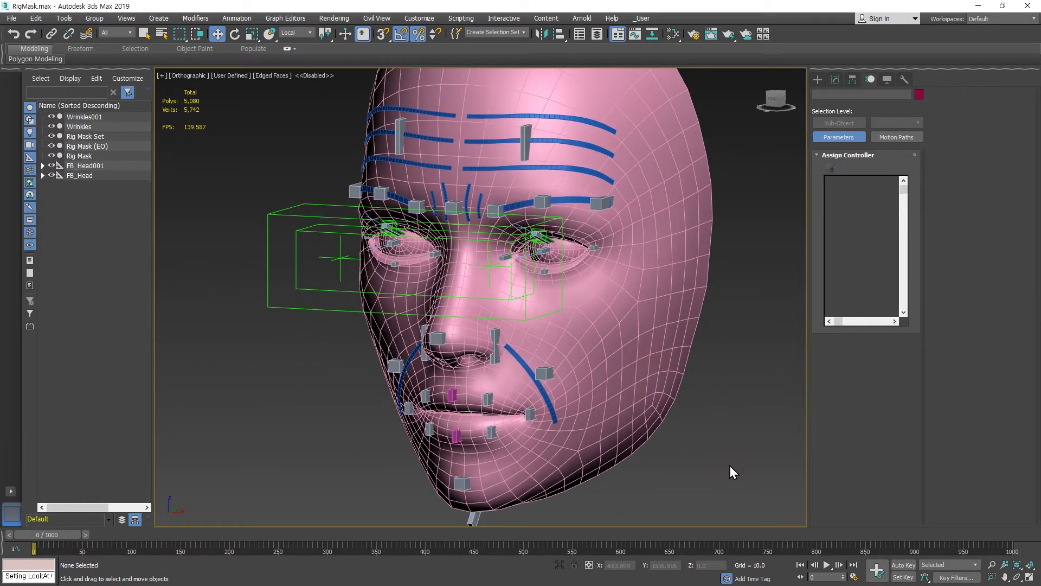
Try rotating the jaw bone FB_Chin001 from a side angle, undo the rotation, and clear the selection.
middle_drag(521, 483, 503, 314)
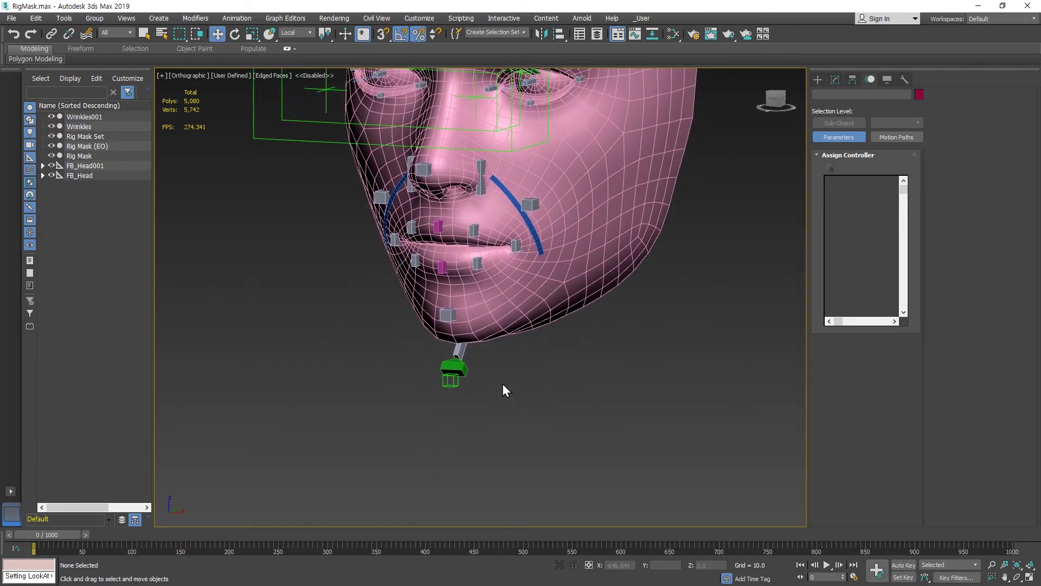
click(458, 364)
alt+middle_drag(458, 365, 503, 238)
key(e)
mouse_move(618, 163)
mouse_down()
mouse_move(613, 176)
mouse_move(612, 163)
mouse_move(599, 168)
mouse_up()
key(ctrl+z)
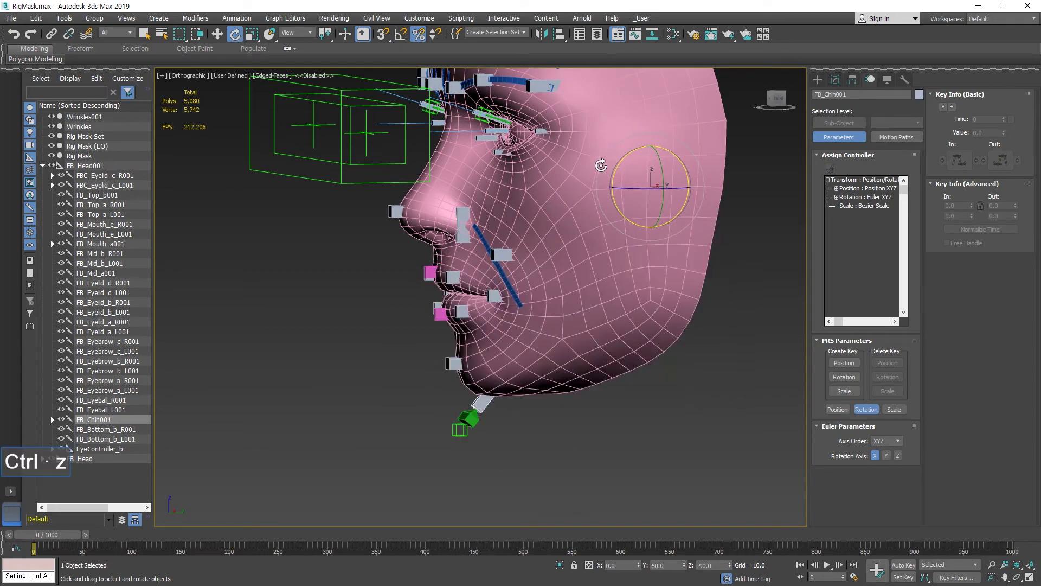
click(548, 418)
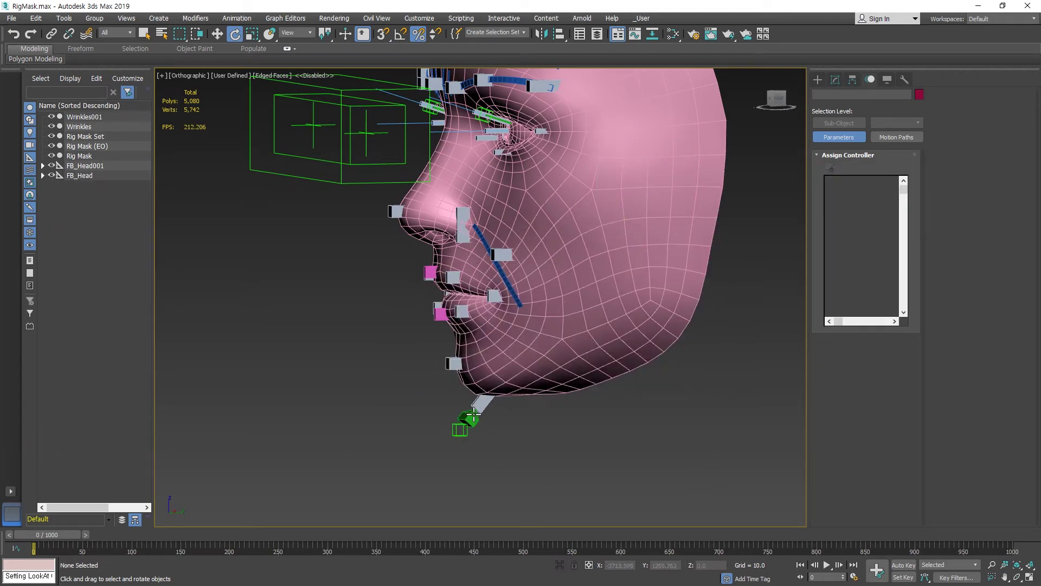
Select the chin controller FBC_Chin_a001 for moving and set the reference coordinate system to View.
click(470, 417)
key(w)
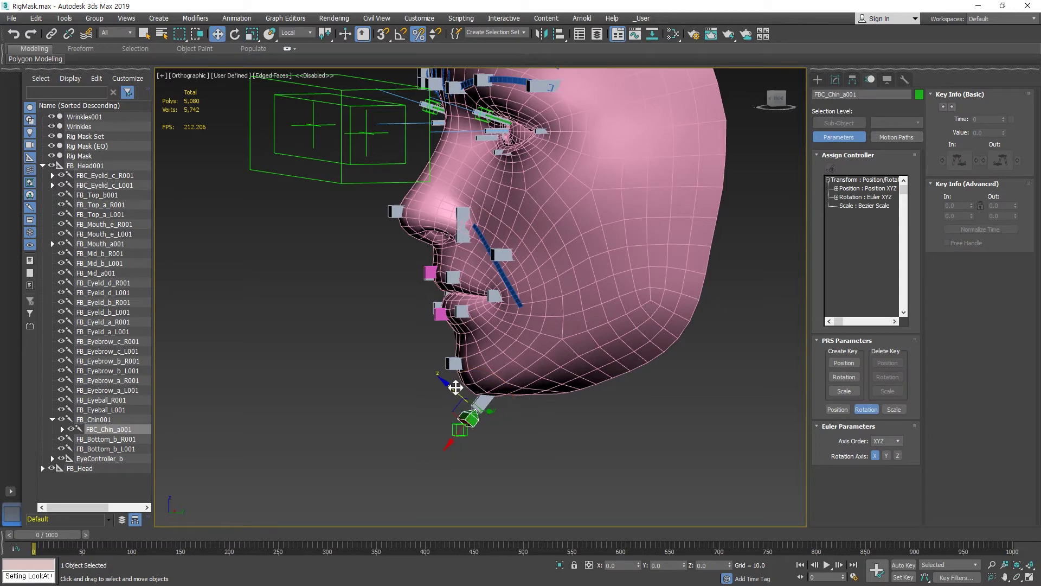
click(299, 34)
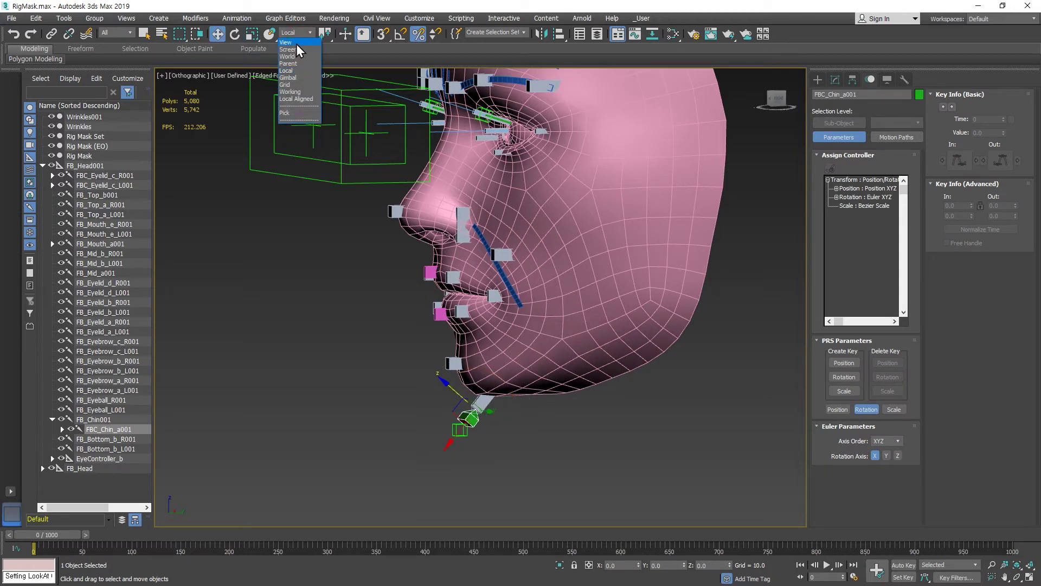
click(287, 43)
Try opening and shifting the jaw by moving FBC_Chin_a001 down, sideways along X and along Z, and undo the moves.
drag(477, 384, 499, 483)
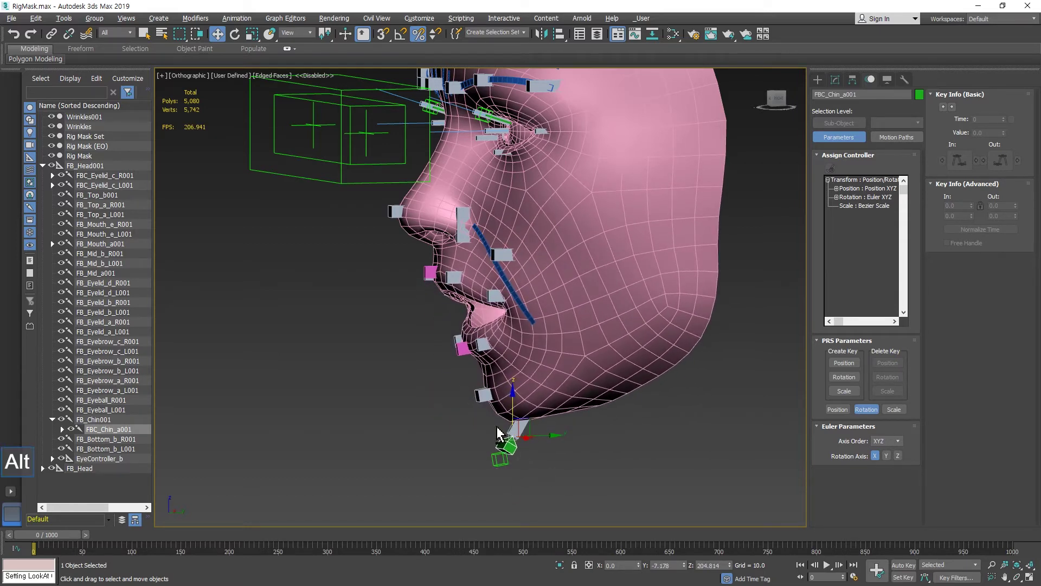
alt+middle_drag(502, 429, 569, 433)
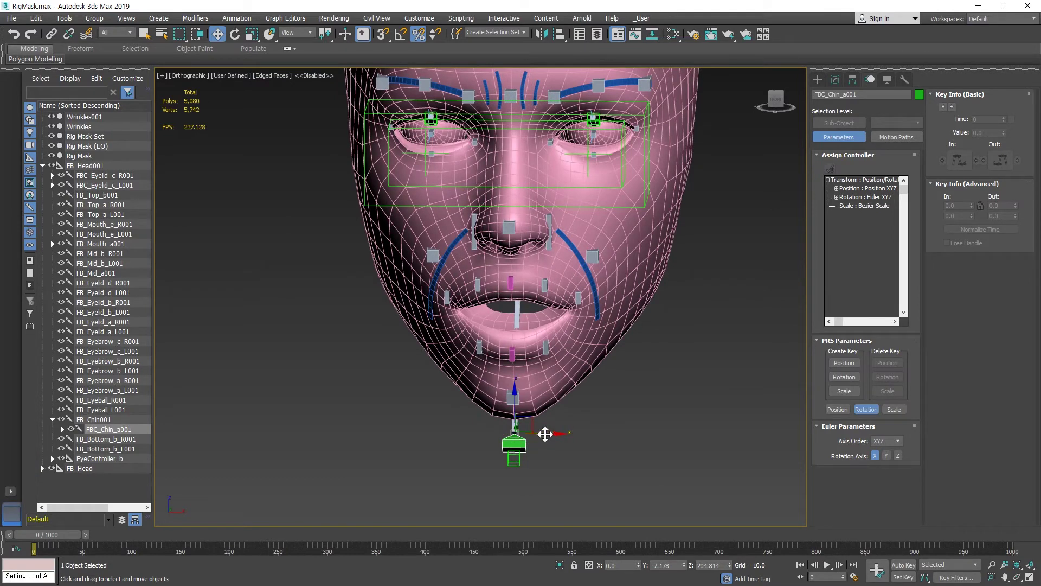
mouse_move(544, 434)
mouse_down()
mouse_move(590, 438)
mouse_move(509, 442)
mouse_move(536, 445)
mouse_up()
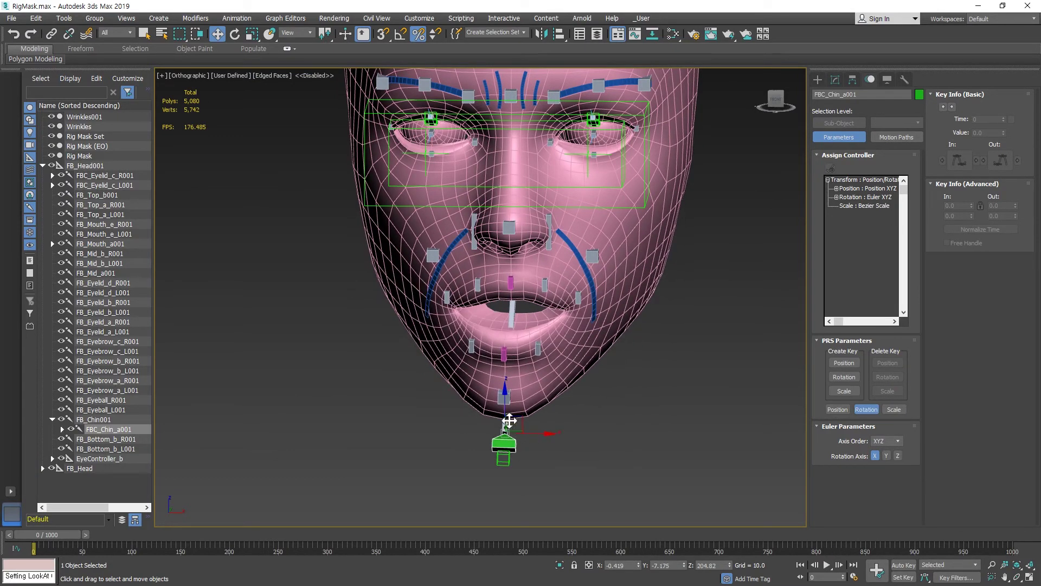
drag(505, 409, 504, 449)
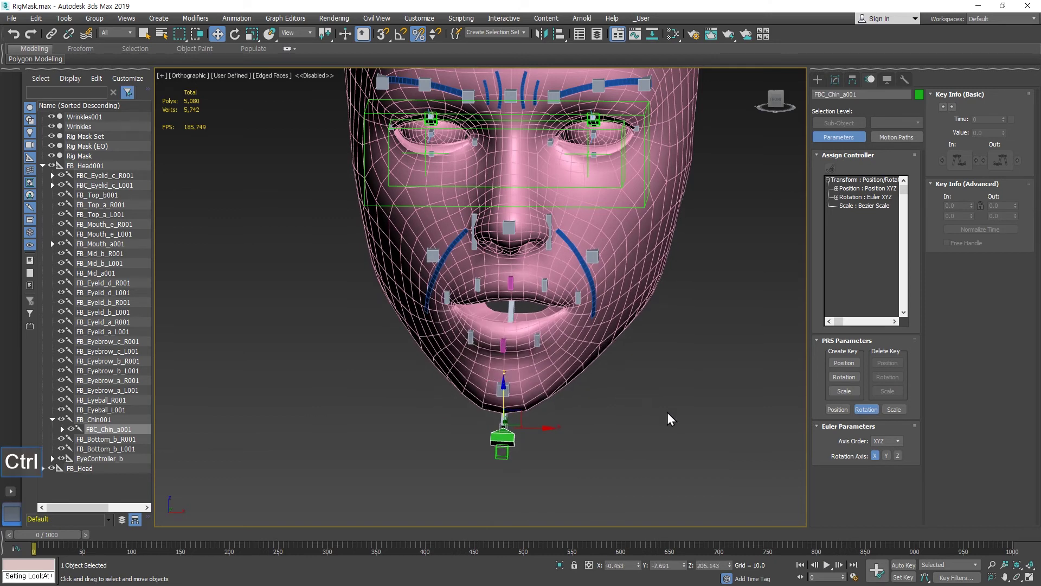
key(ctrl+z)
key(ctrl+z)
key(ctrl+z)
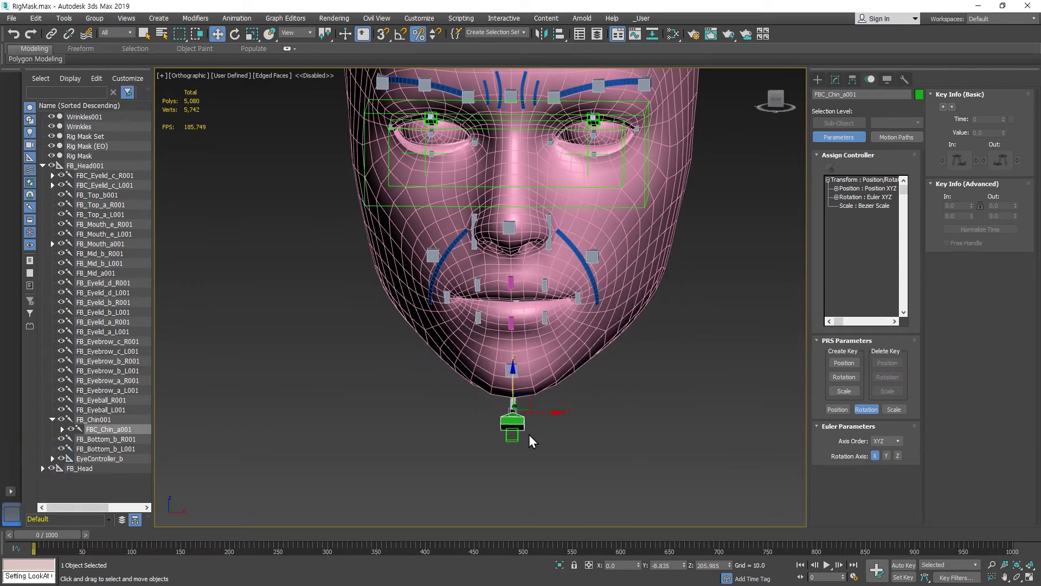
Examine the box helper FBC_Chin_b001 and the bones linked under it by selecting the three lower-lip bones and the chin bone, and clear the selection.
click(513, 438)
key(alt)
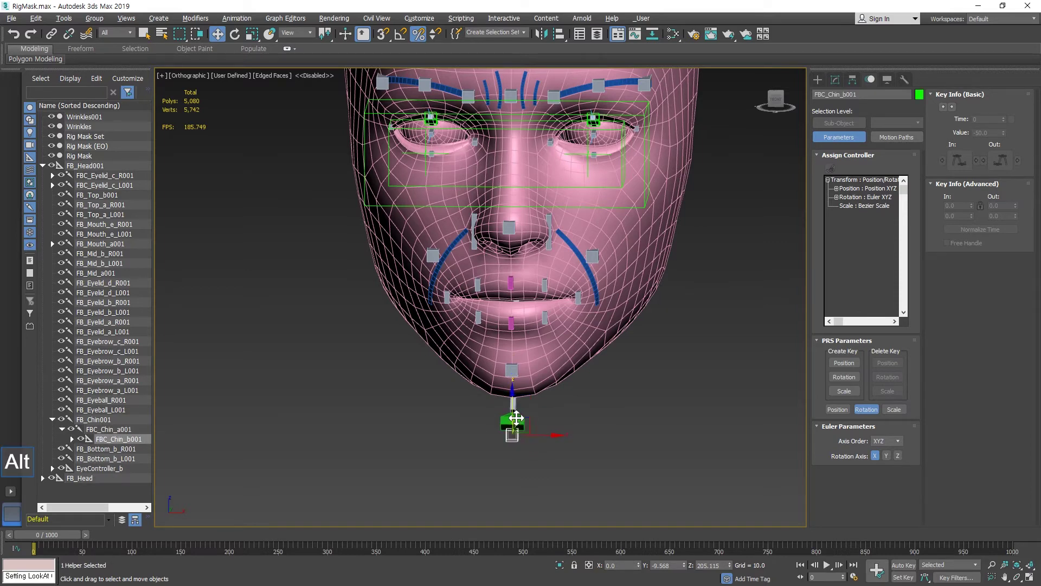
mouse_move(517, 418)
alt+middle_down()
mouse_move(496, 419)
mouse_move(512, 417)
alt+middle_up()
scroll(513, 418, up, 6)
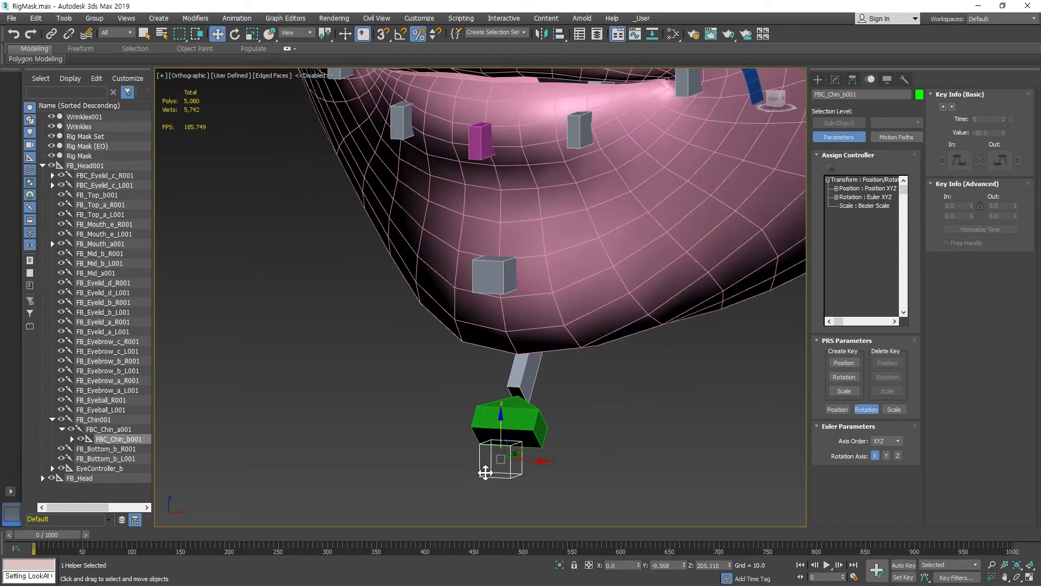
scroll(603, 448, down, 5)
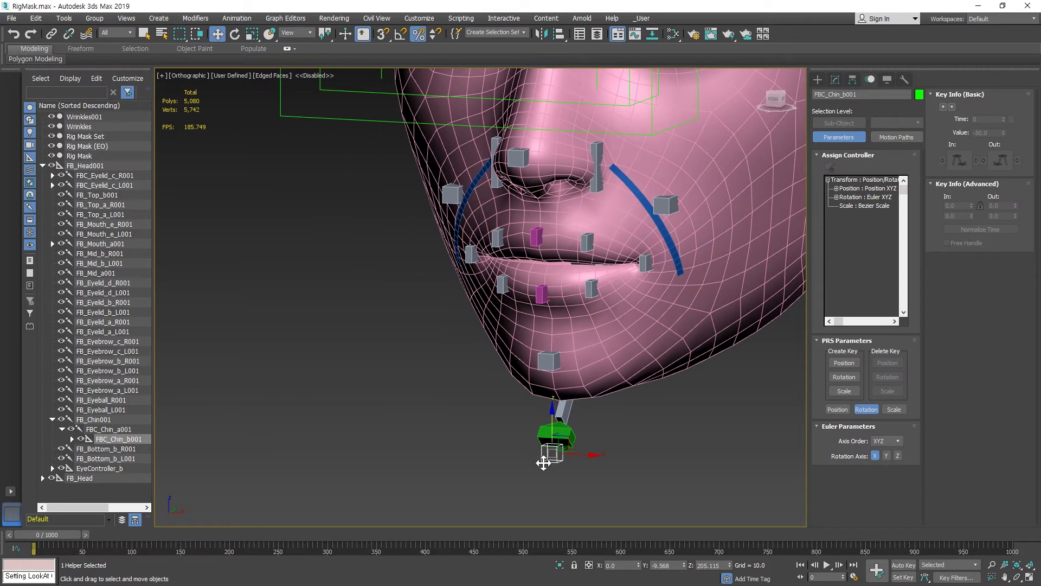
click(537, 296)
ctrl+click(502, 283)
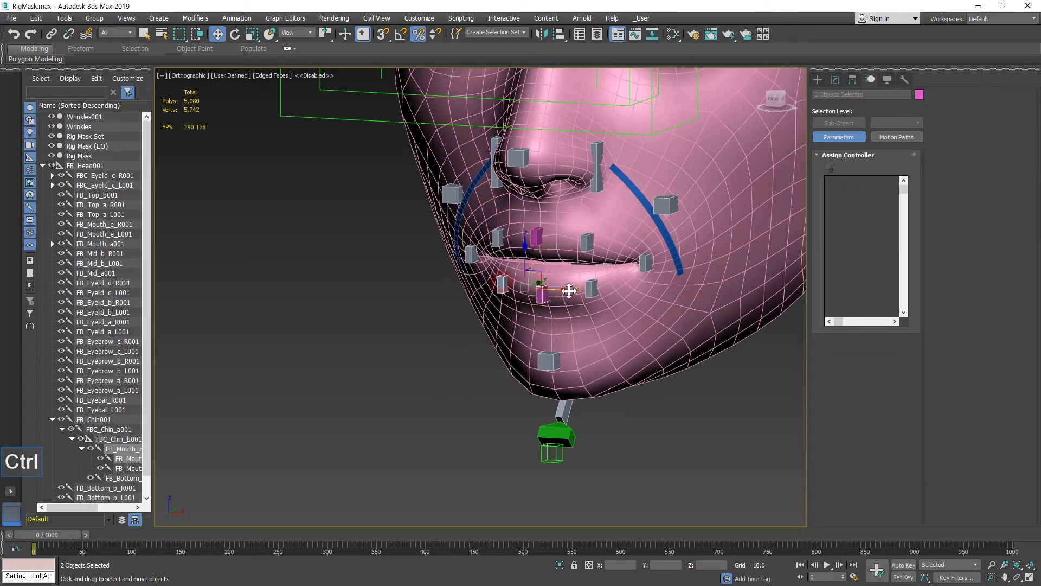
ctrl+click(592, 288)
ctrl+click(548, 361)
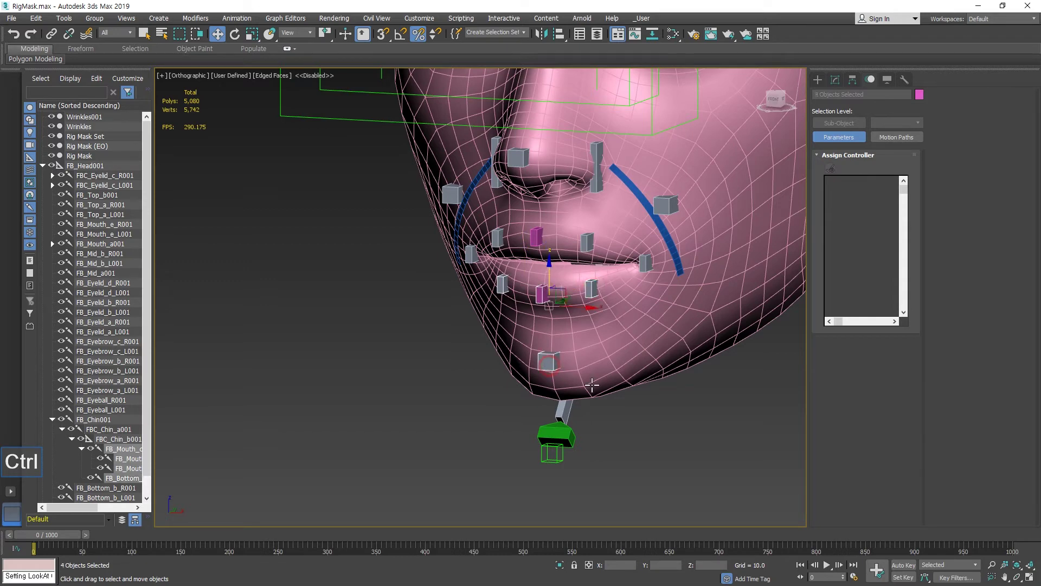
click(650, 446)
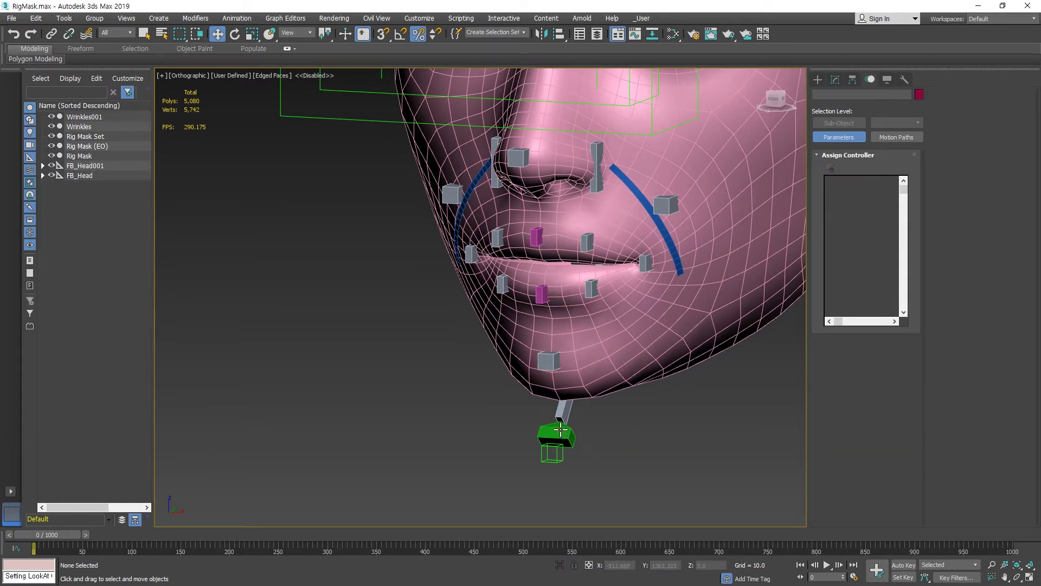
Delete the green chin controller bone FBC_Chin_a001, leaving the box helper FBC_Chin_b001 in place.
click(561, 430)
click(553, 454)
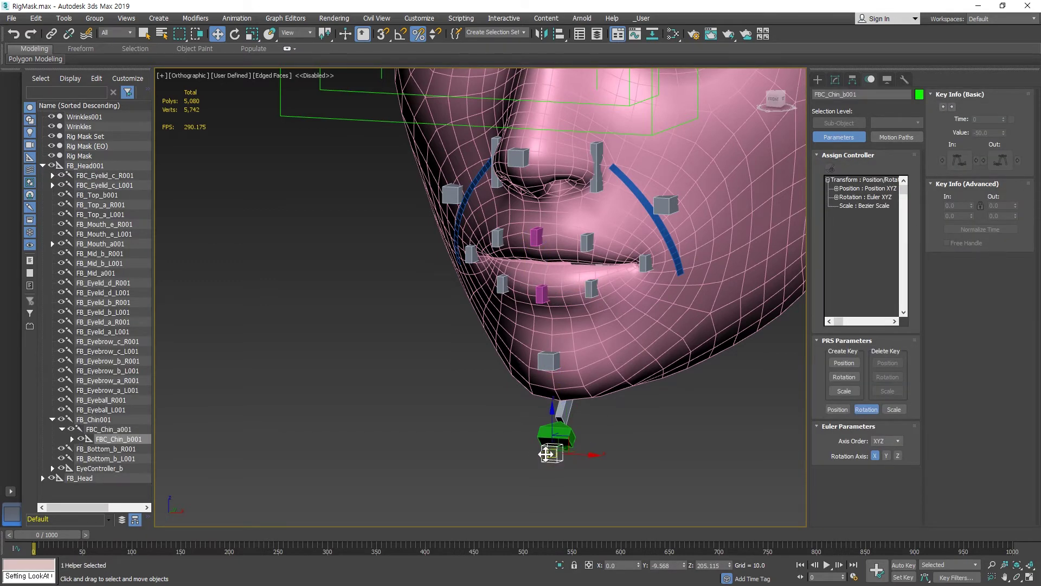
click(560, 434)
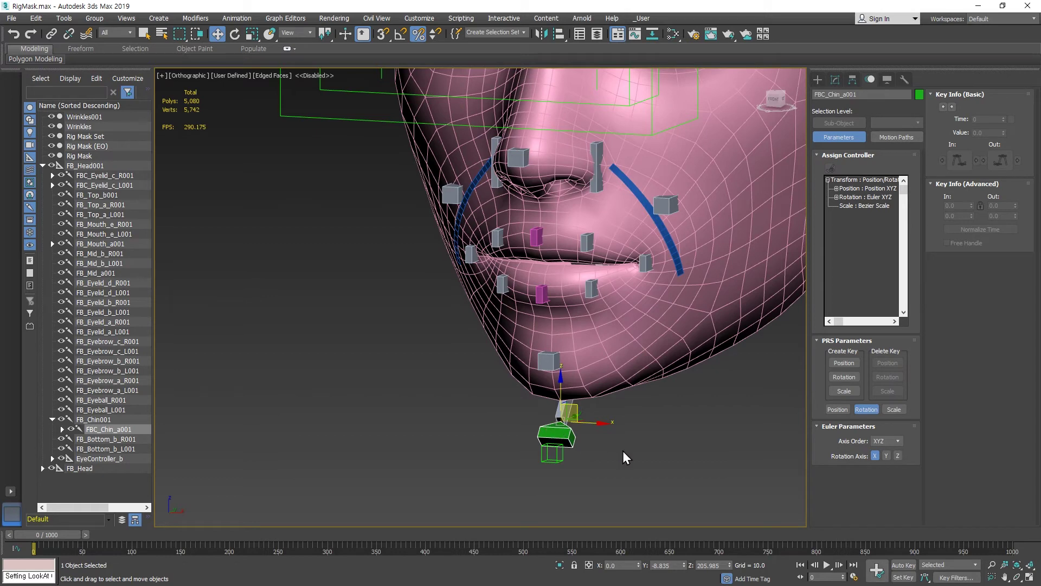
key(Delete)
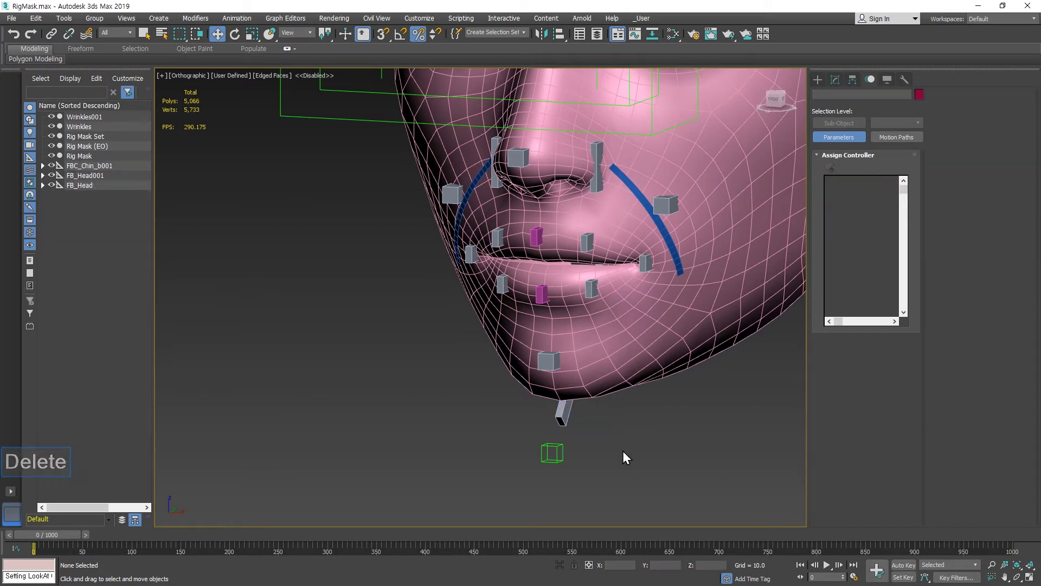
Create a new end bone on the jaw bone FB_Chin001 using Bone Tools.
click(564, 414)
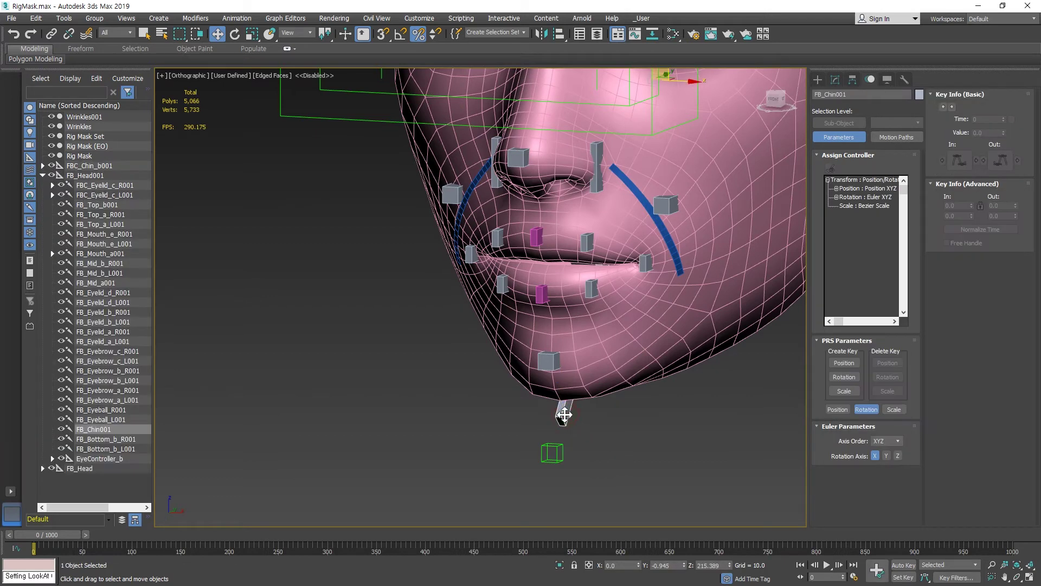
click(238, 20)
click(274, 280)
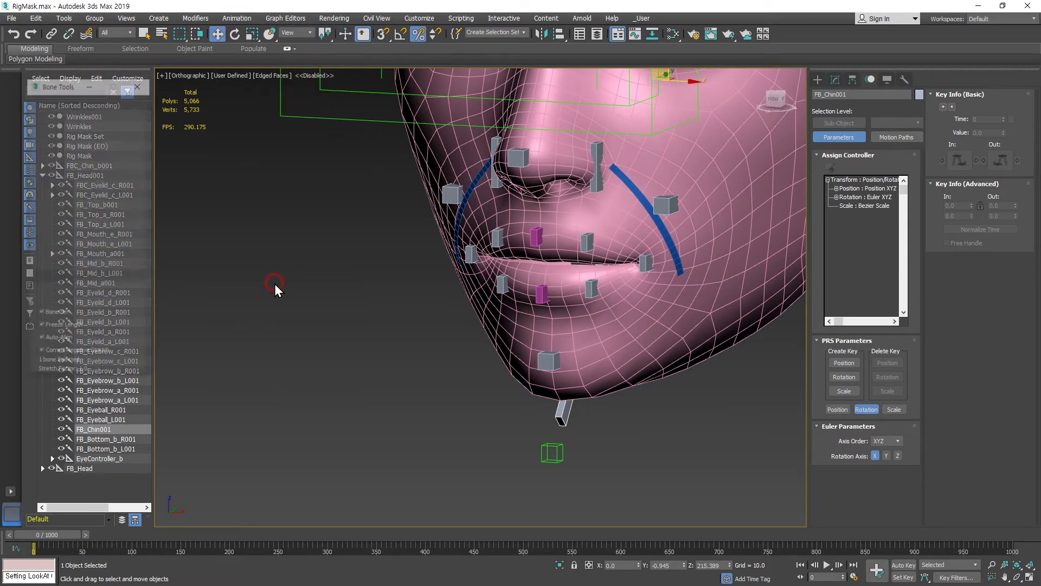
drag(65, 90, 216, 136)
drag(301, 273, 298, 330)
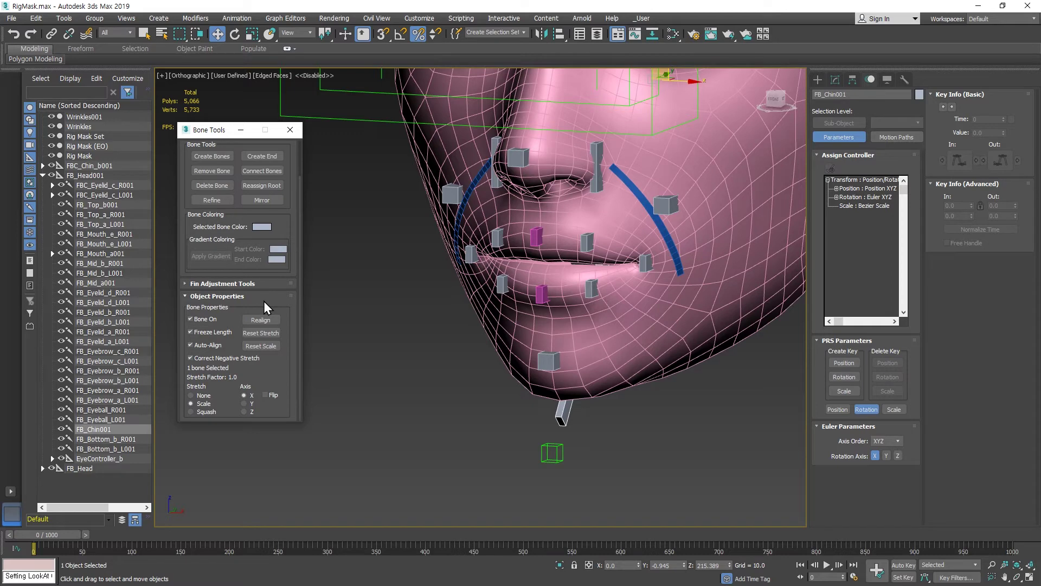
click(273, 157)
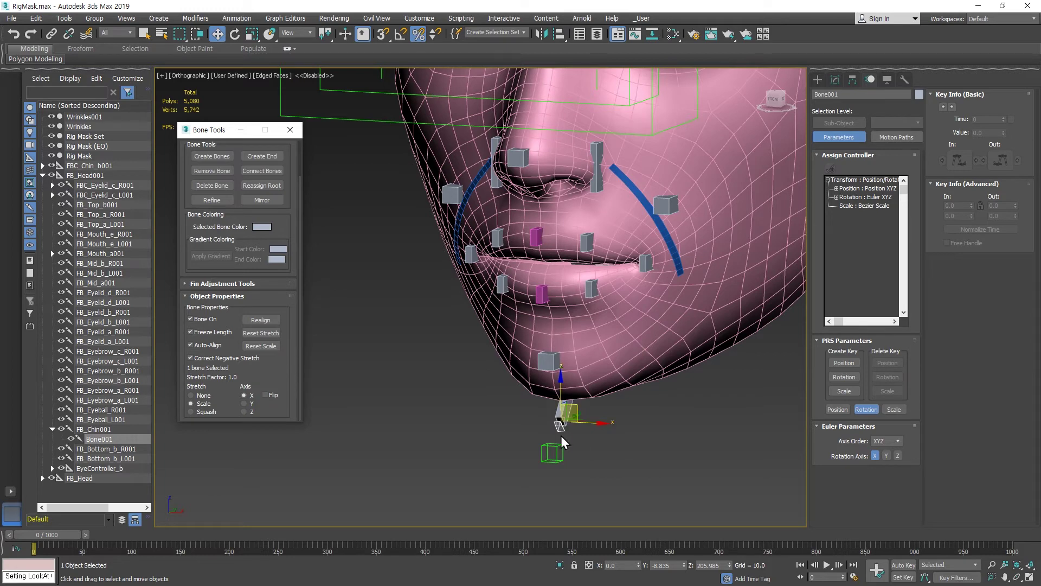
Try moving the new end bone to see how the jaw follows it, and undo the moves.
mouse_move(587, 444)
alt+middle_down()
mouse_move(574, 451)
mouse_move(563, 439)
mouse_move(590, 451)
mouse_move(584, 438)
alt+middle_up()
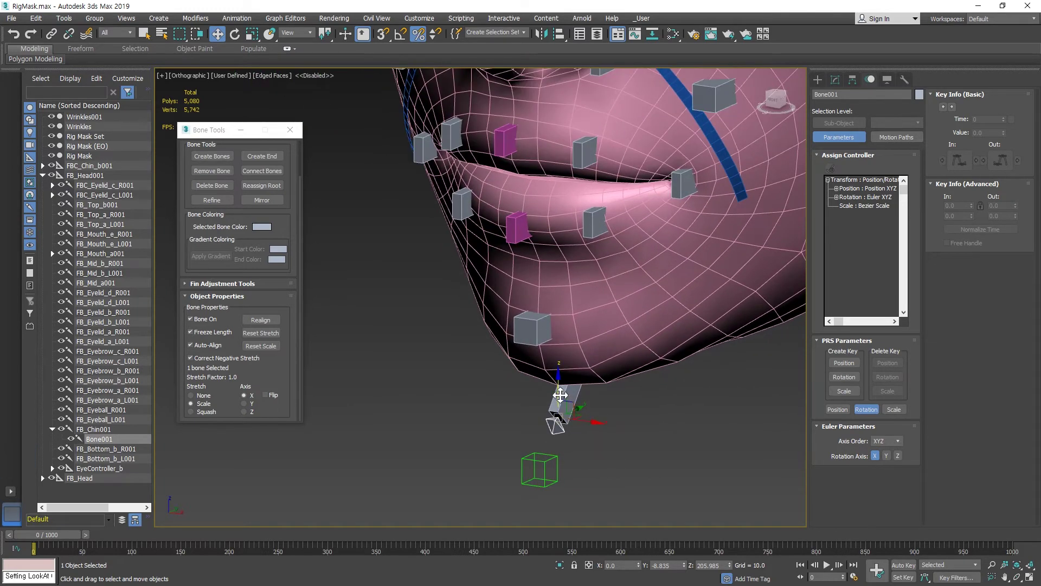
alt+middle_drag(564, 398, 550, 334)
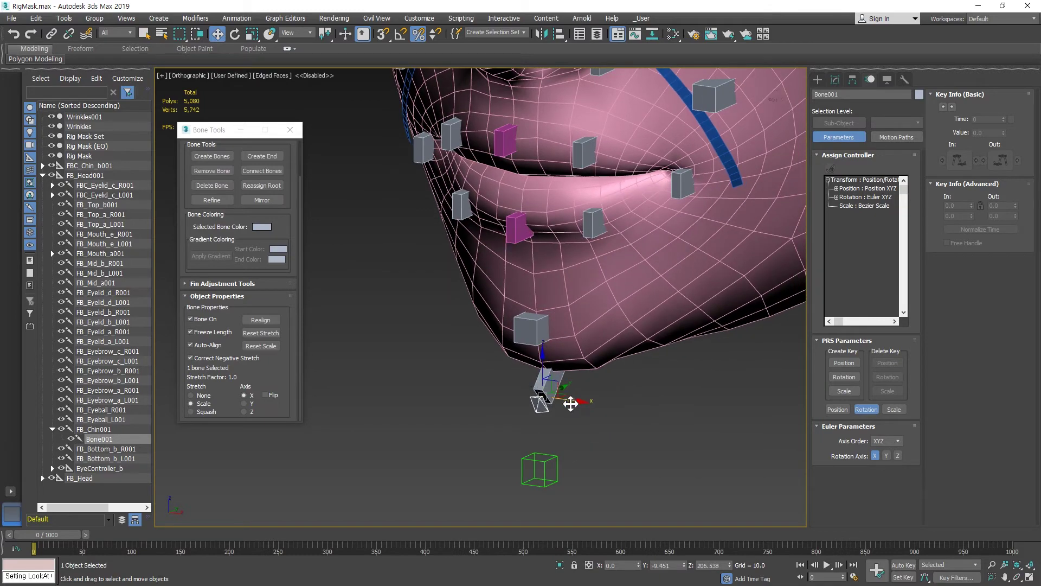
drag(570, 401, 702, 355)
mouse_move(684, 423)
alt+middle_down()
mouse_move(682, 433)
mouse_move(702, 430)
mouse_move(672, 428)
alt+middle_up()
key(ctrl+z)
key(ctrl+z)
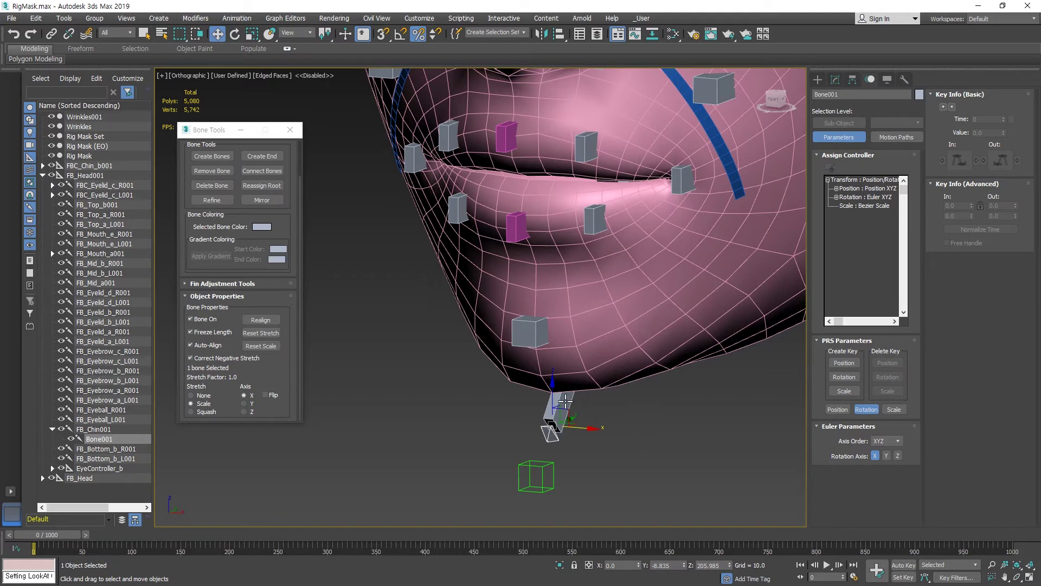
key(ctrl+z)
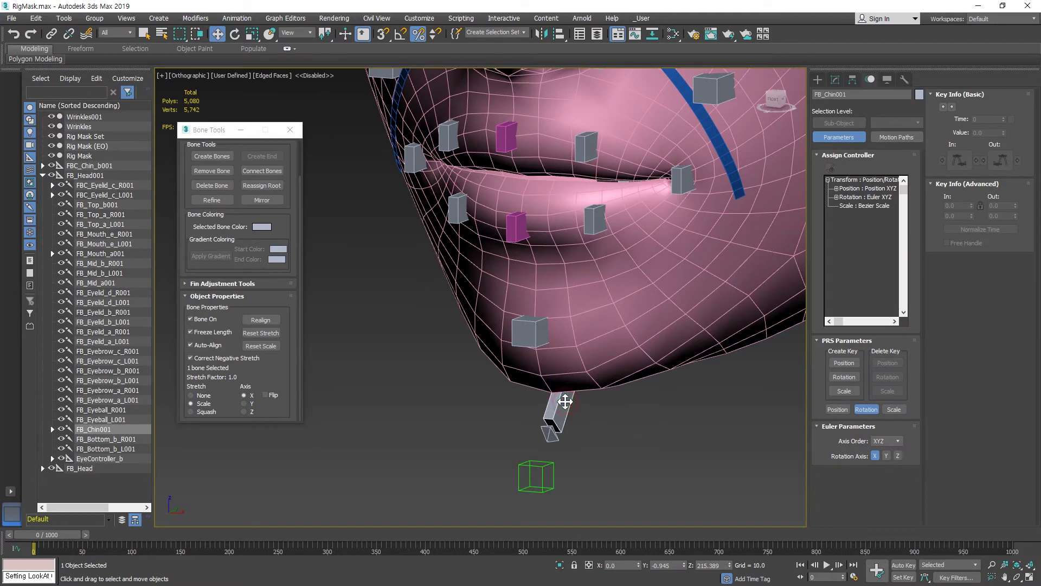
Turn off Bone On for FB_Chin001, try moving the end bone, and undo the move.
click(191, 320)
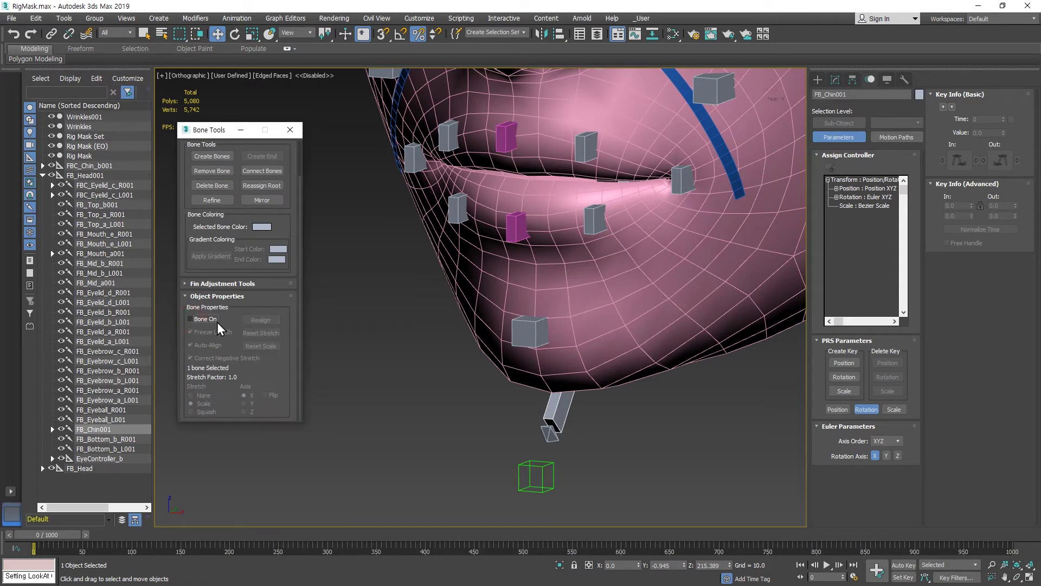
click(593, 445)
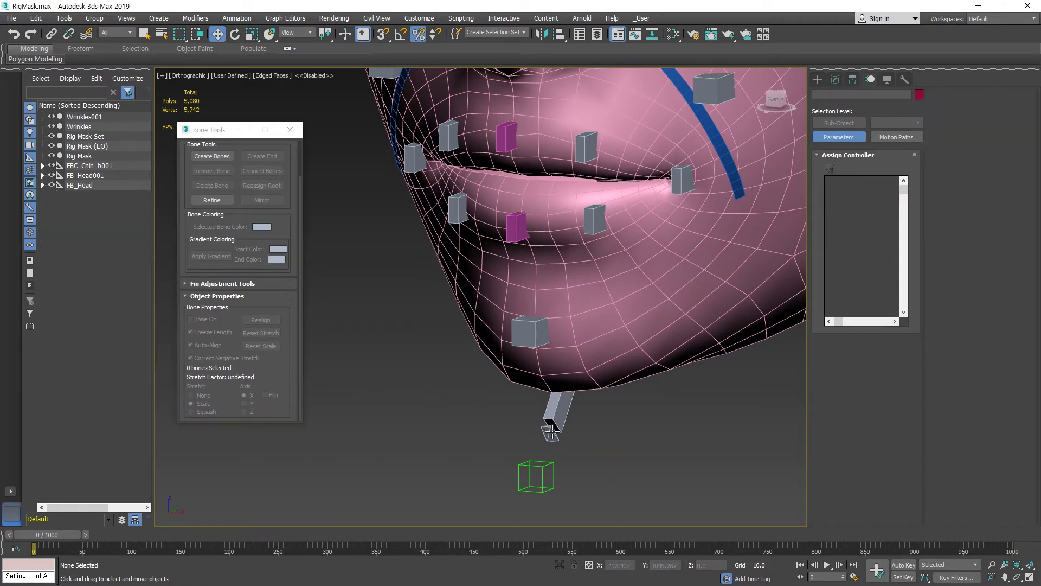
click(567, 418)
drag(563, 419, 524, 417)
key(ctrl+z)
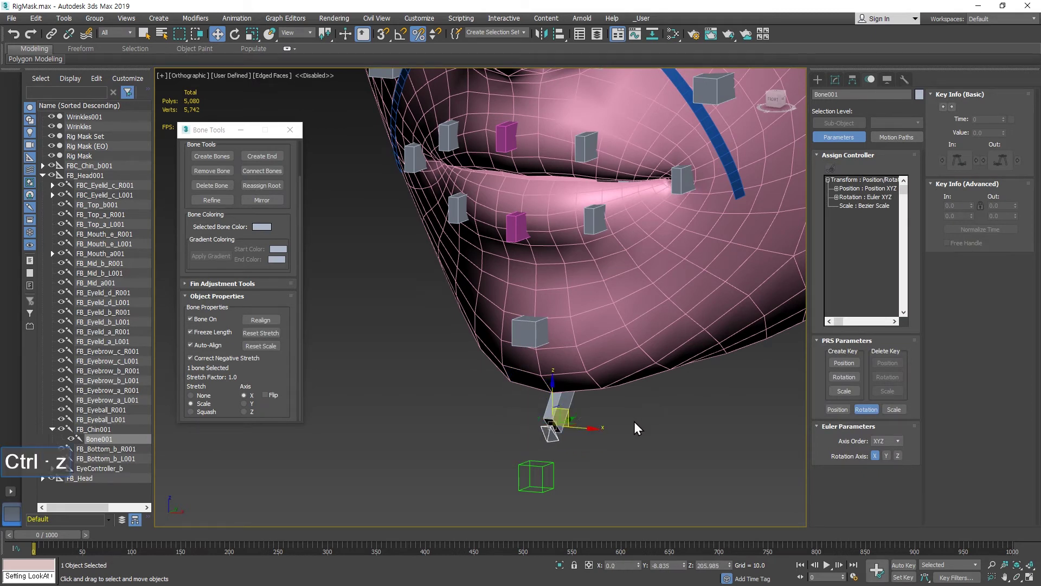
Turn Bone On back on for FB_Chin001 and turn off its Freeze Length option.
click(568, 399)
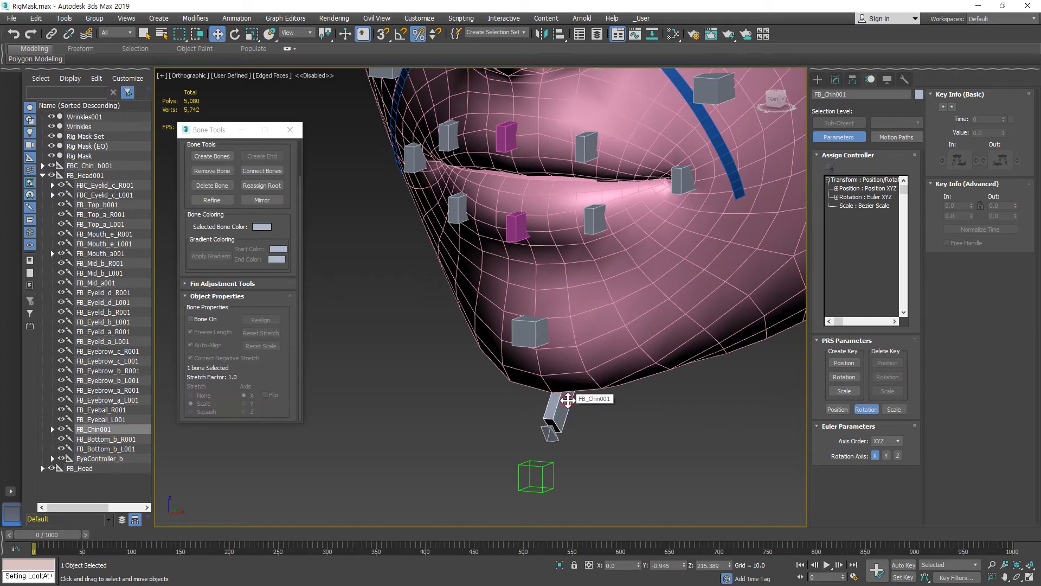
click(193, 321)
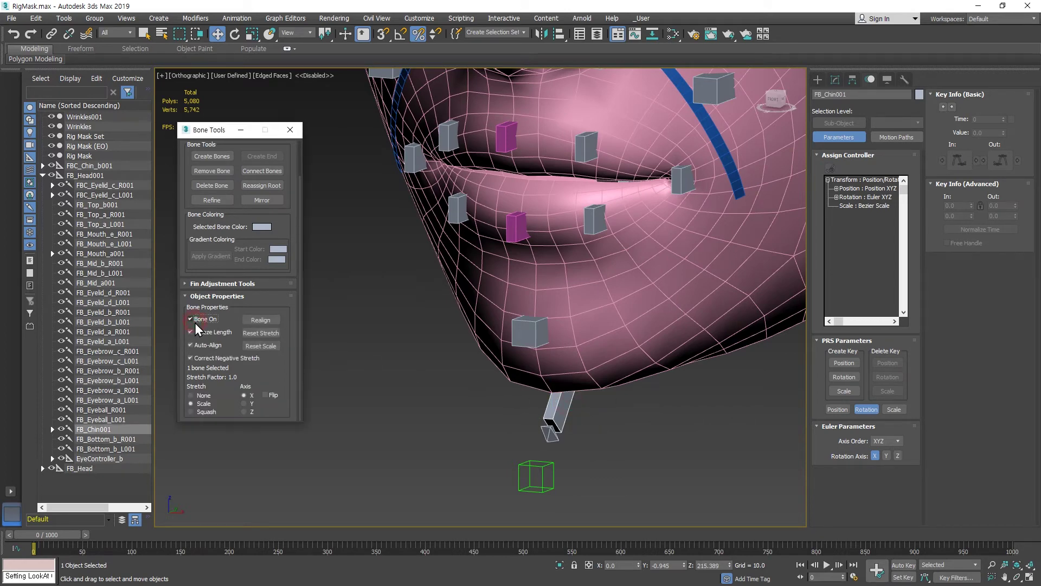
alt+middle_drag(575, 385, 507, 387)
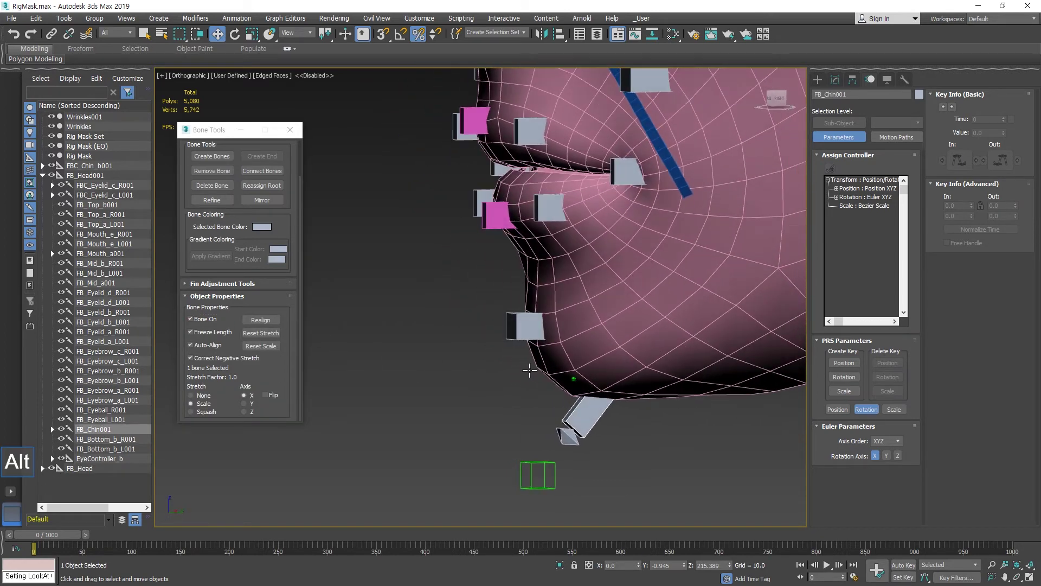
click(206, 332)
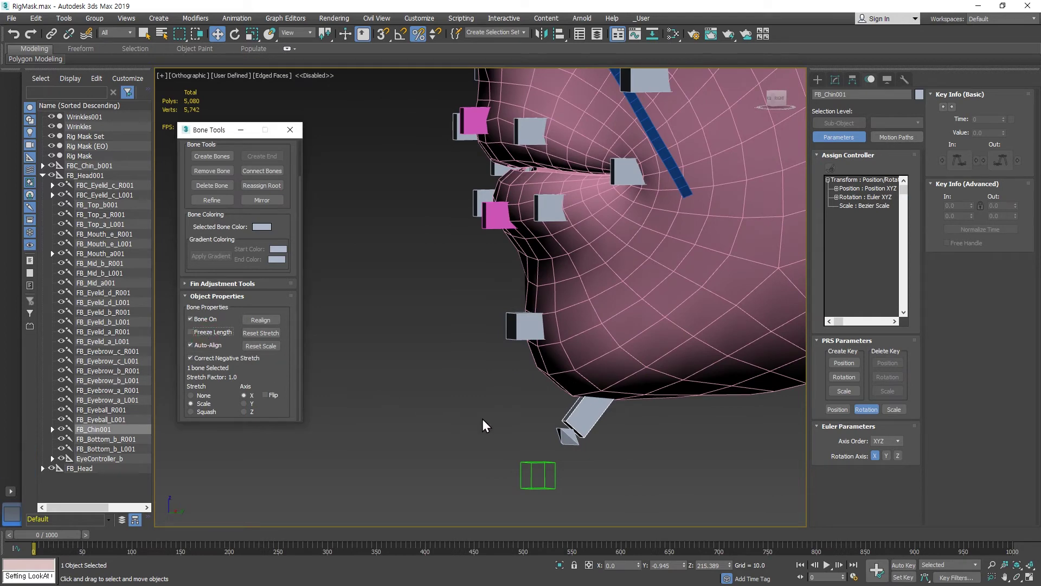
Test the stretching of FB_Chin001 by moving its end bone forward and back, switching to wireframe display, and undo the moves.
click(567, 436)
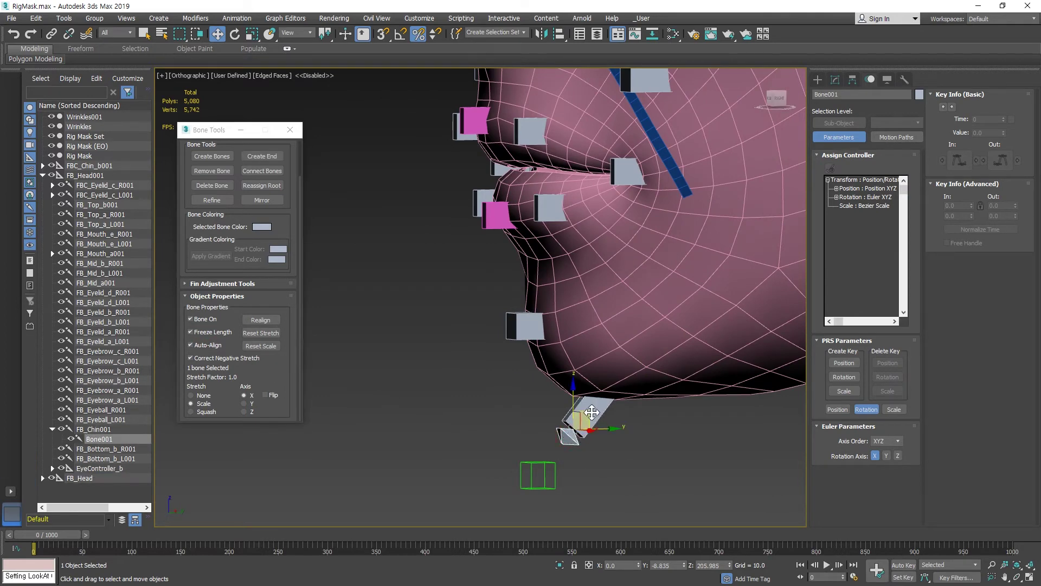
drag(587, 415, 455, 460)
scroll(515, 424, down, 5)
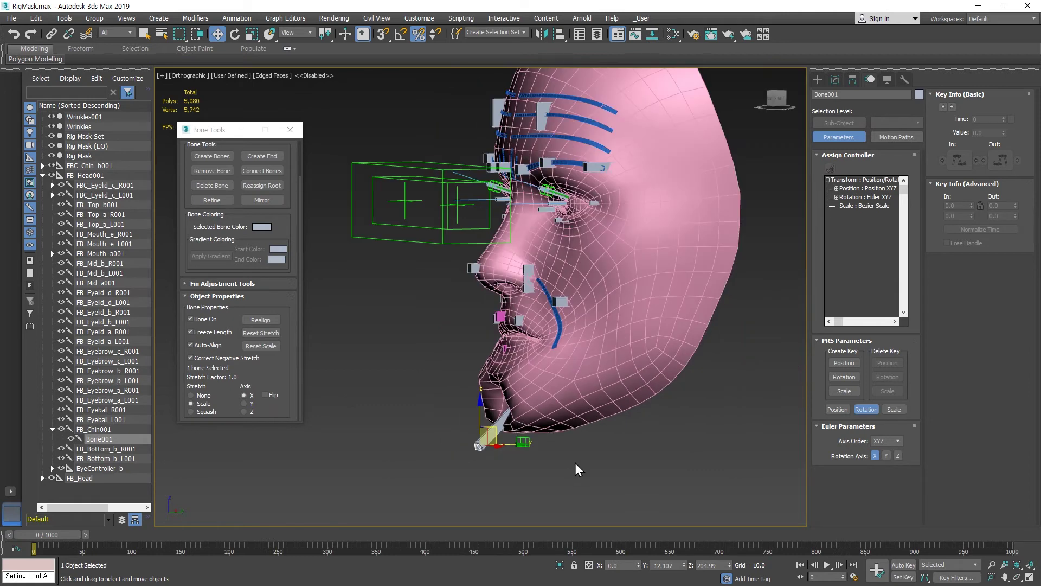
key(F3)
drag(495, 429, 583, 428)
key(ctrl+z)
key(ctrl+z)
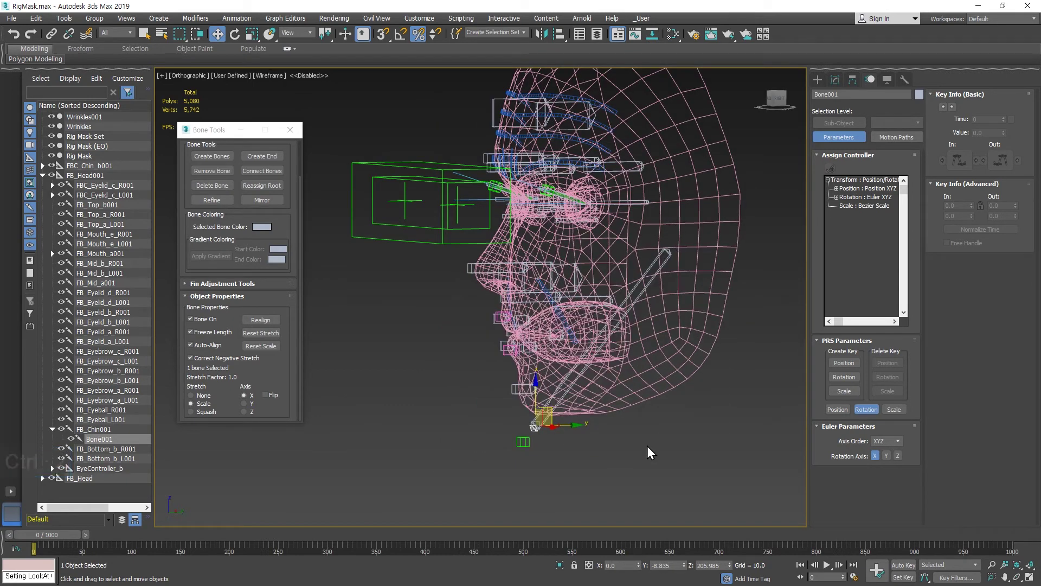
scroll(525, 438, up, 4)
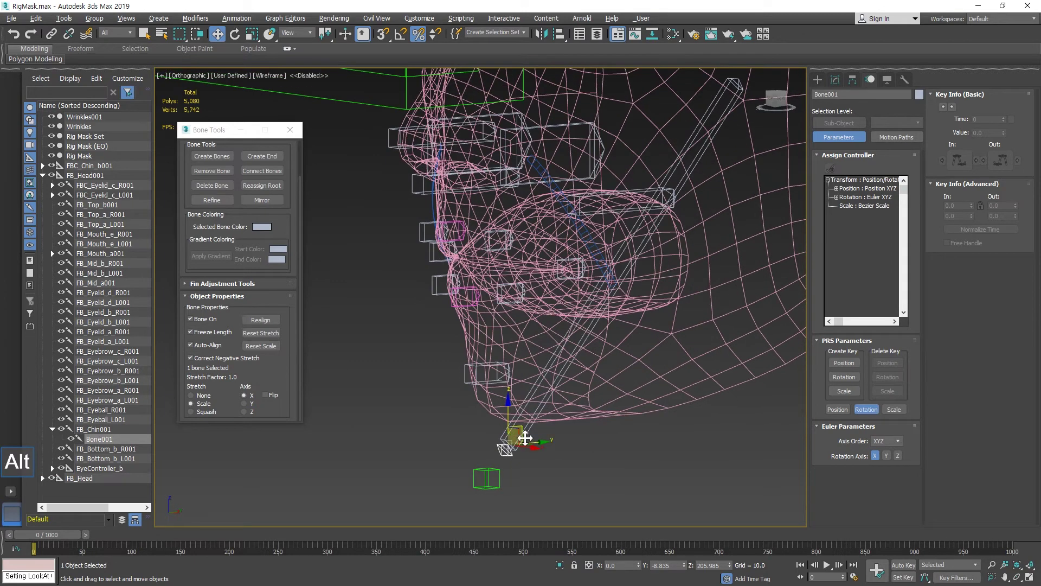
Return the viewport to shaded display and turn Freeze Length back on for FB_Chin001.
key(F3)
click(595, 452)
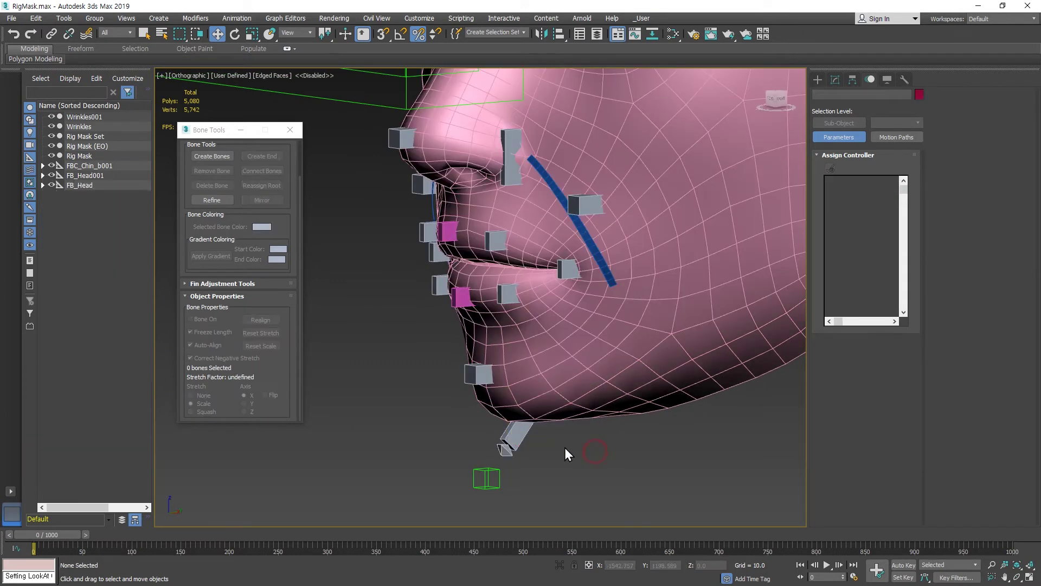
click(523, 429)
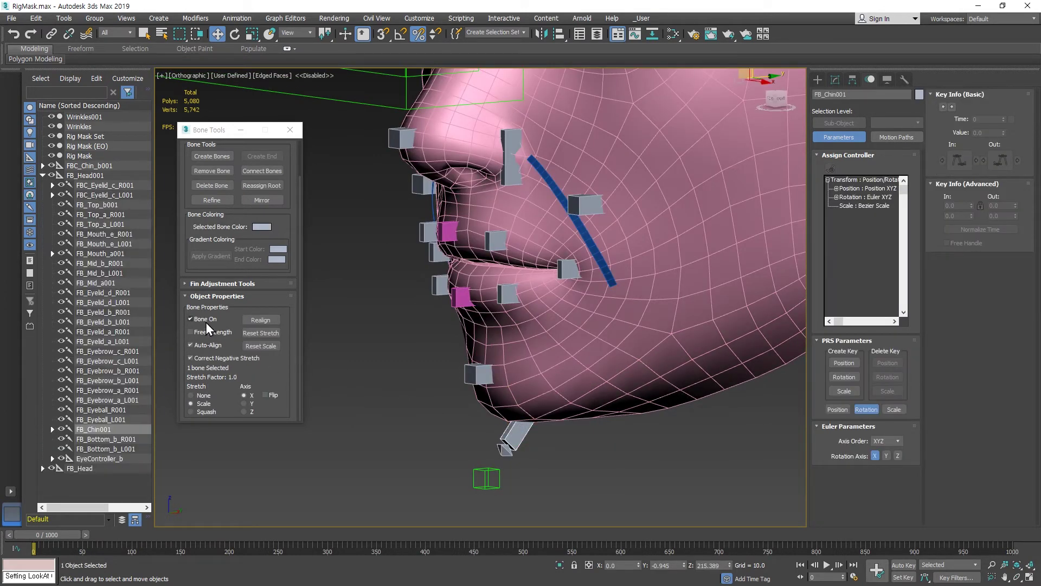
click(188, 332)
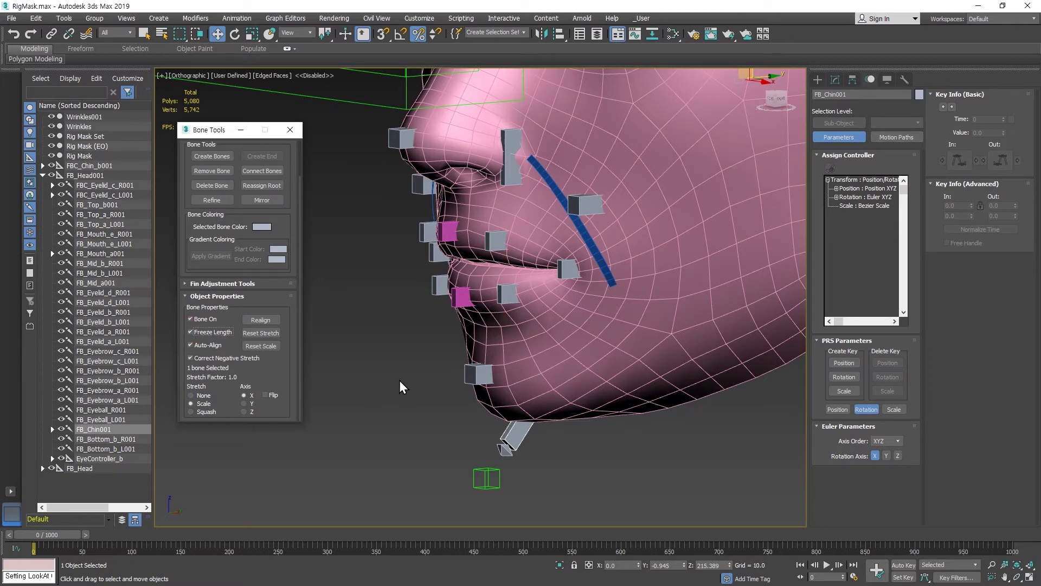
Link the three lower-lip bones FB_Mouth_d_R001, FB_Mouth_c001 and FB_Mouth_d_L001, plus FB_Bottom_a001, to the end bone Bone001.
alt+middle_drag(457, 451, 569, 457)
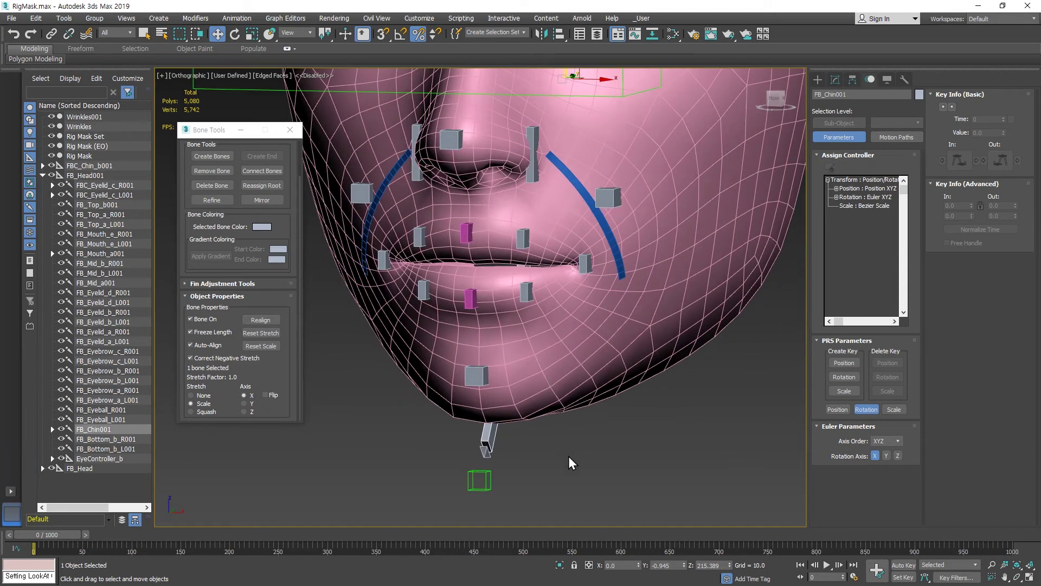
click(426, 292)
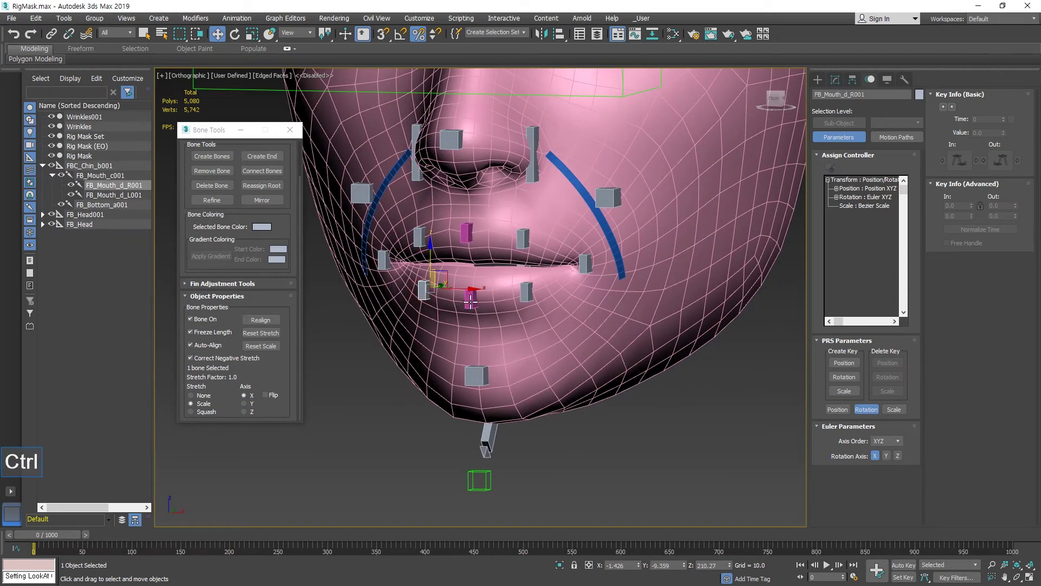
ctrl+click(471, 300)
ctrl+click(526, 292)
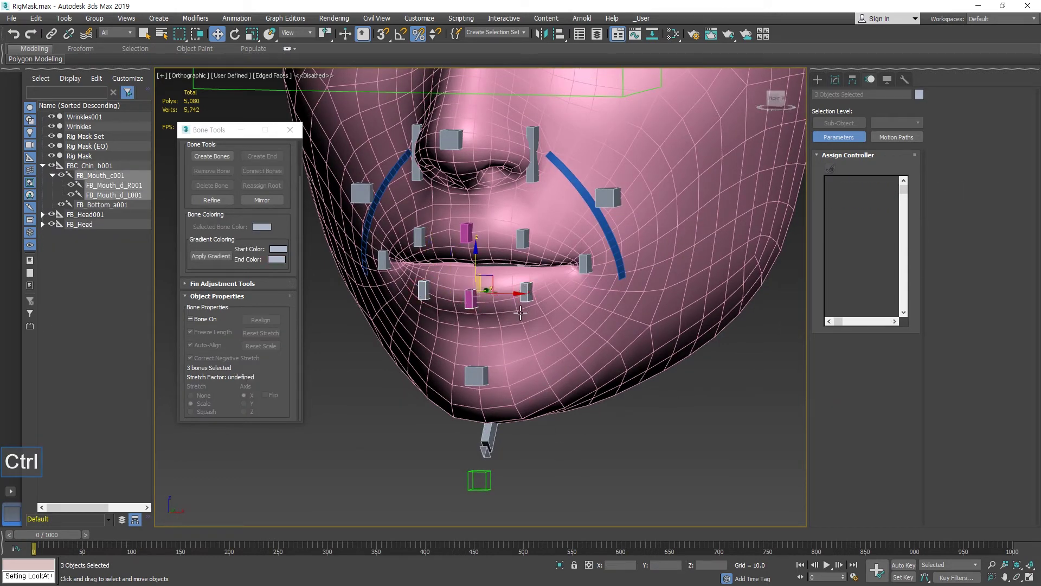
ctrl+click(477, 377)
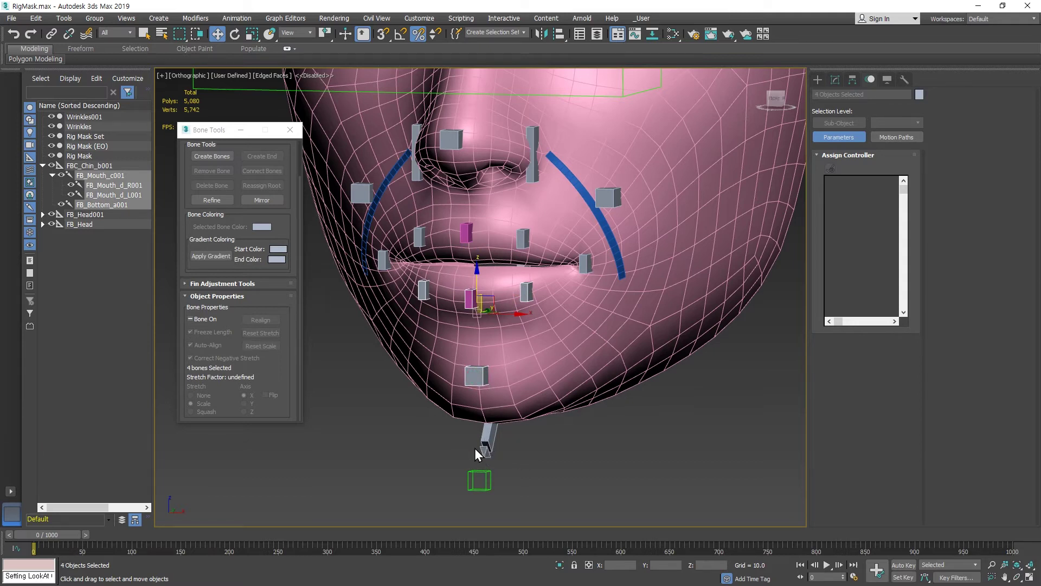
click(52, 34)
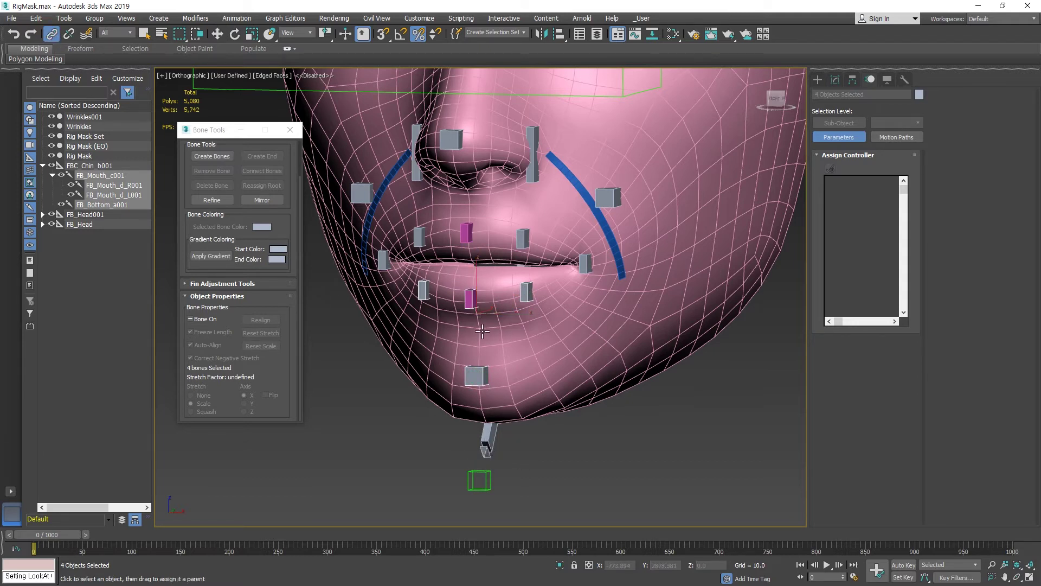
drag(475, 362, 575, 459)
click(503, 458)
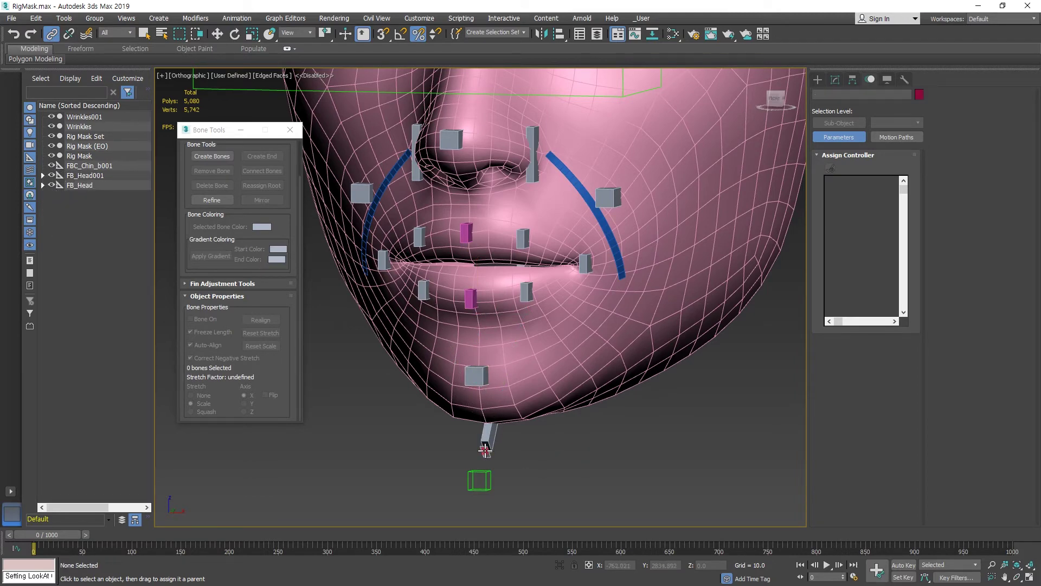
Try moving Bone001 down and sideways to test how the linked mouth and chin bones follow, and undo the moves.
click(485, 449)
key(w)
drag(489, 434, 477, 458)
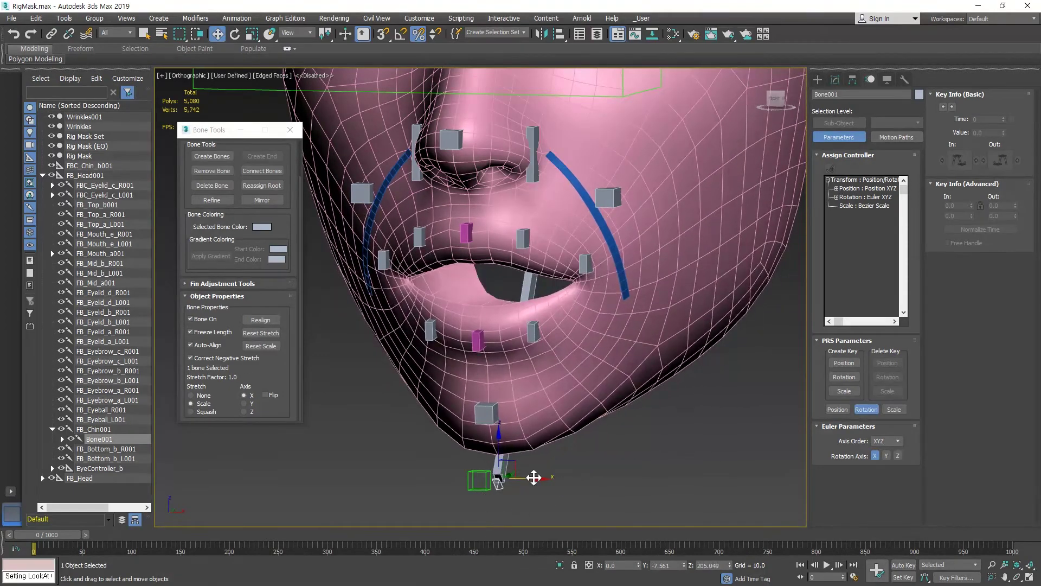
drag(533, 477, 498, 485)
key(ctrl+z)
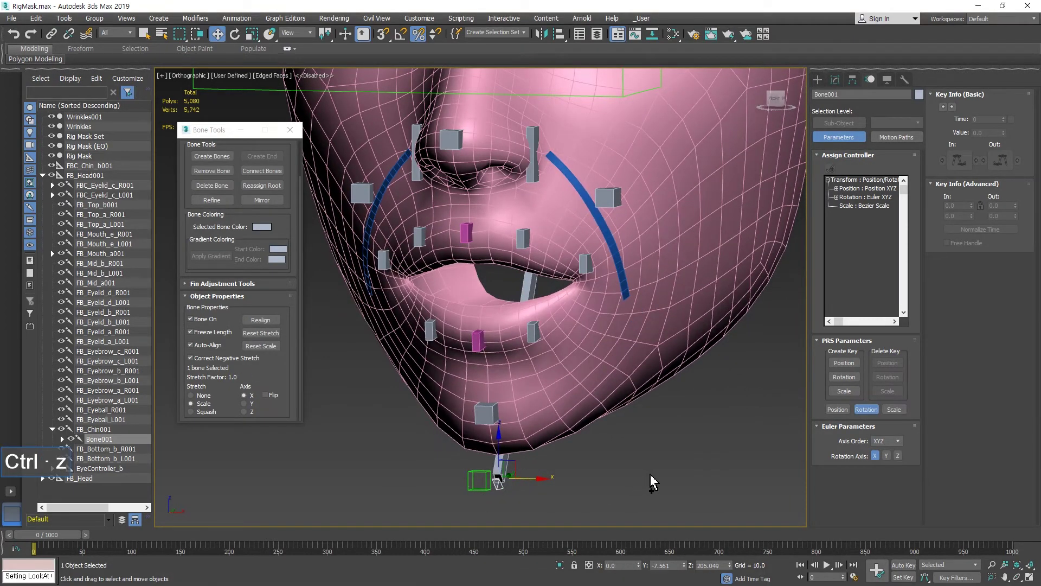
key(ctrl+z)
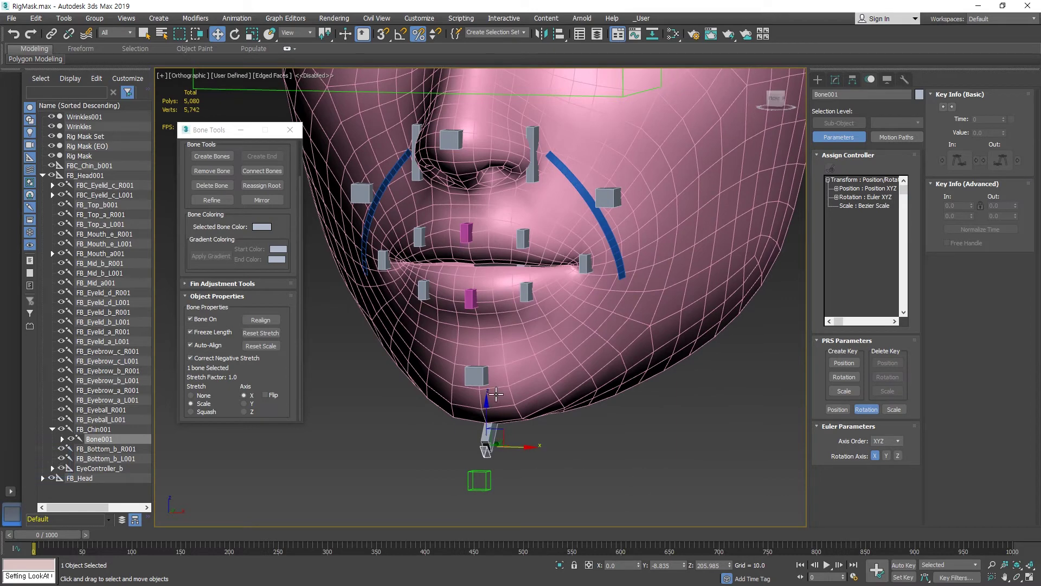
Try moving FB_Mouth_d_L001 down and outward to see how it affects its parent bone, and undo the move.
click(526, 294)
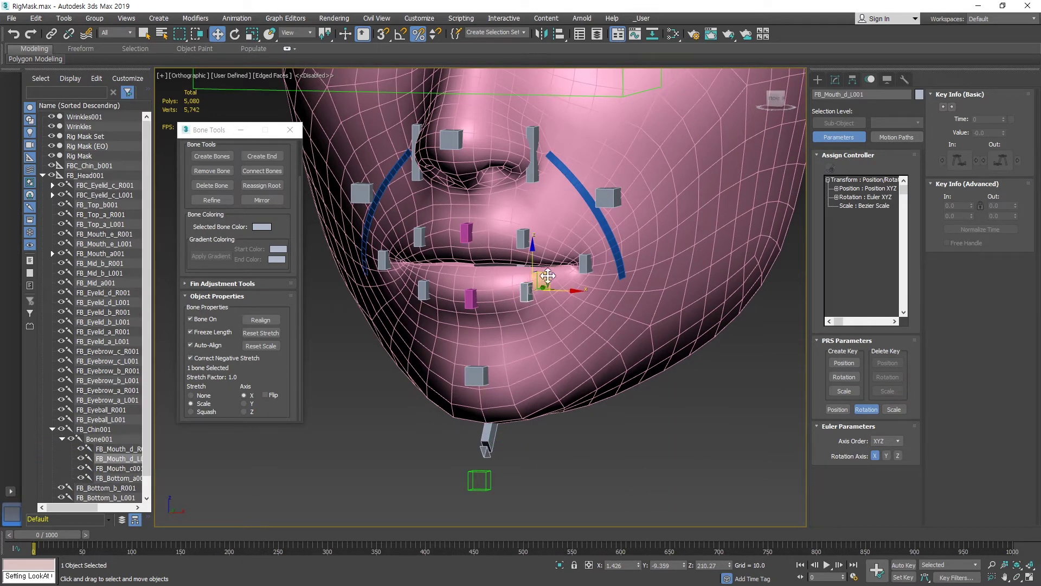
drag(540, 299, 586, 362)
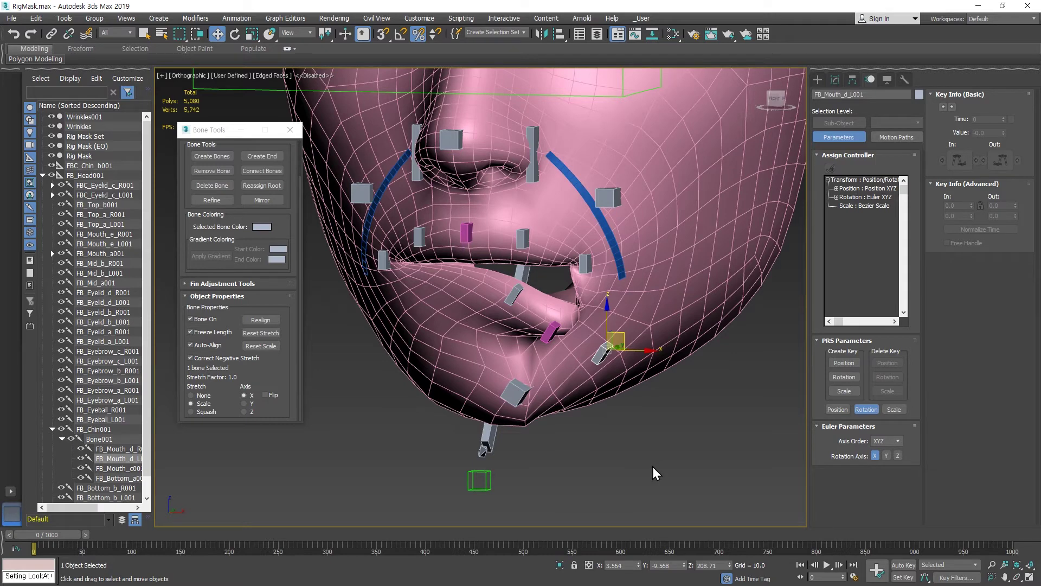
key(ctrl+z)
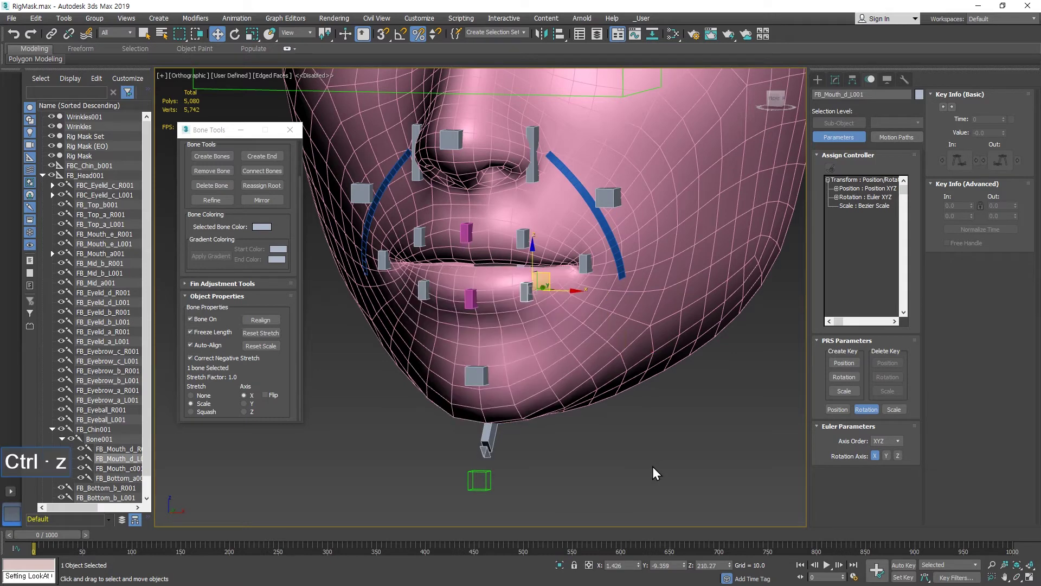
Turn off Bone On for Bone001, try moving the bone sideways, and undo the move.
click(485, 450)
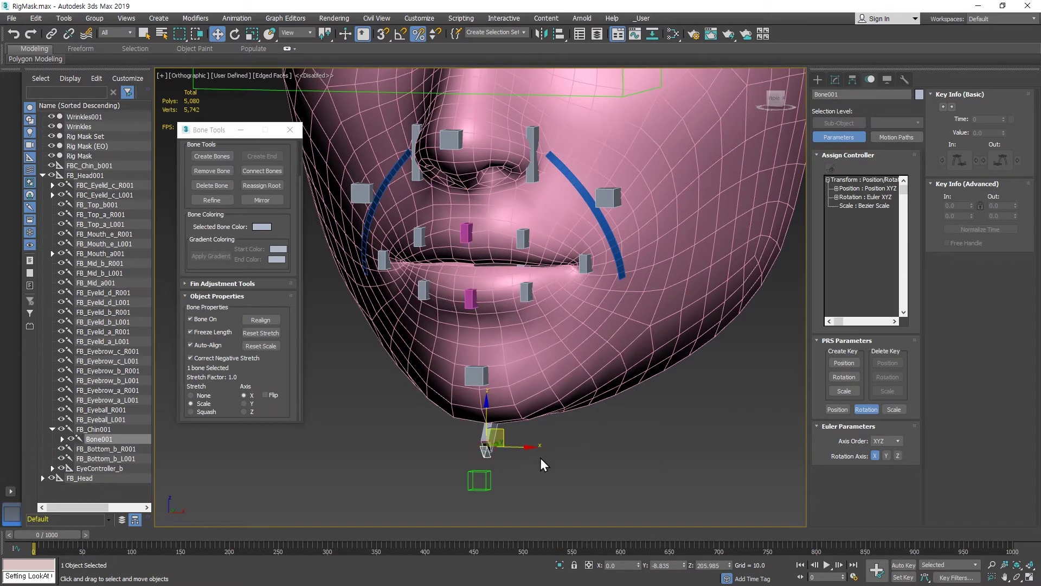
click(201, 320)
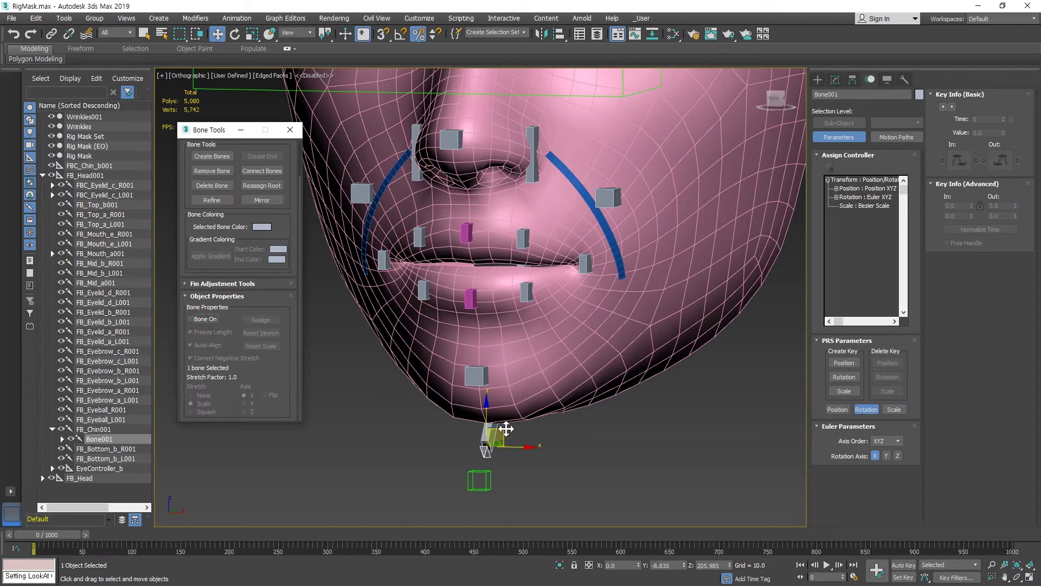
drag(499, 427, 456, 434)
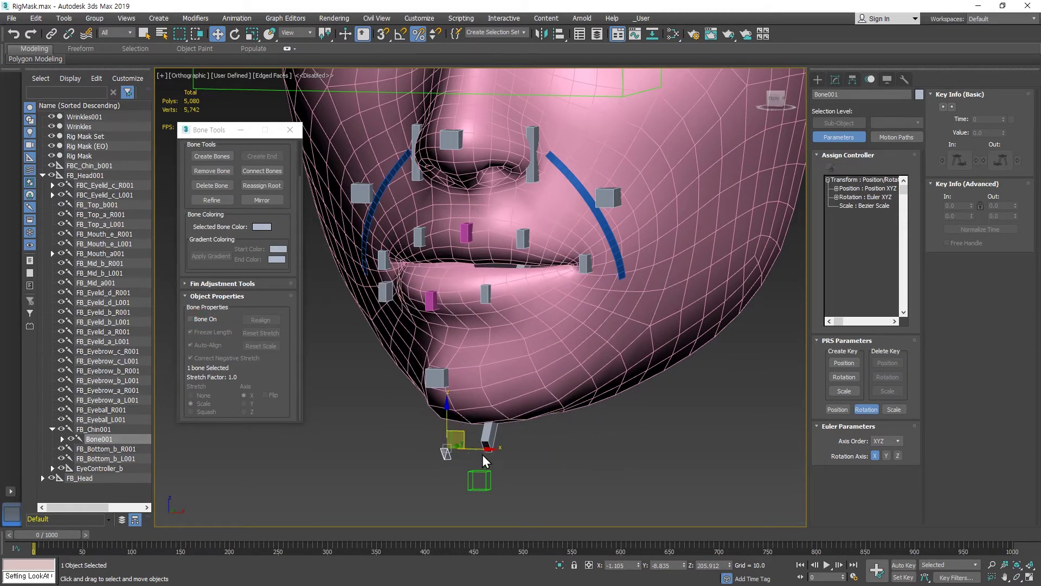
key(ctrl+z)
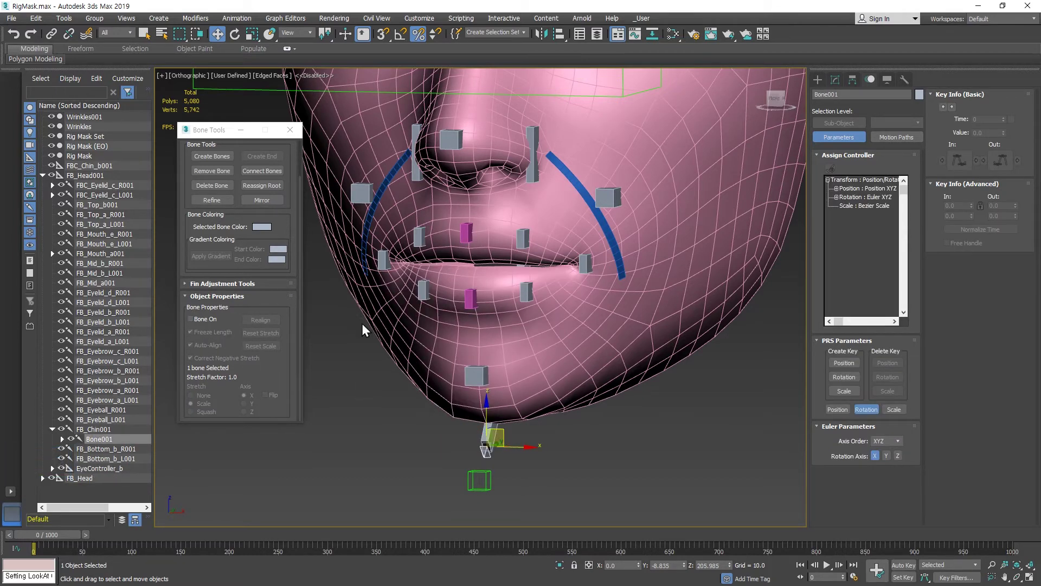
Try moving FB_Mouth_d_L001 with its parent's Bone On disabled, undo the move, and turn Bone On back on for Bone001.
click(543, 279)
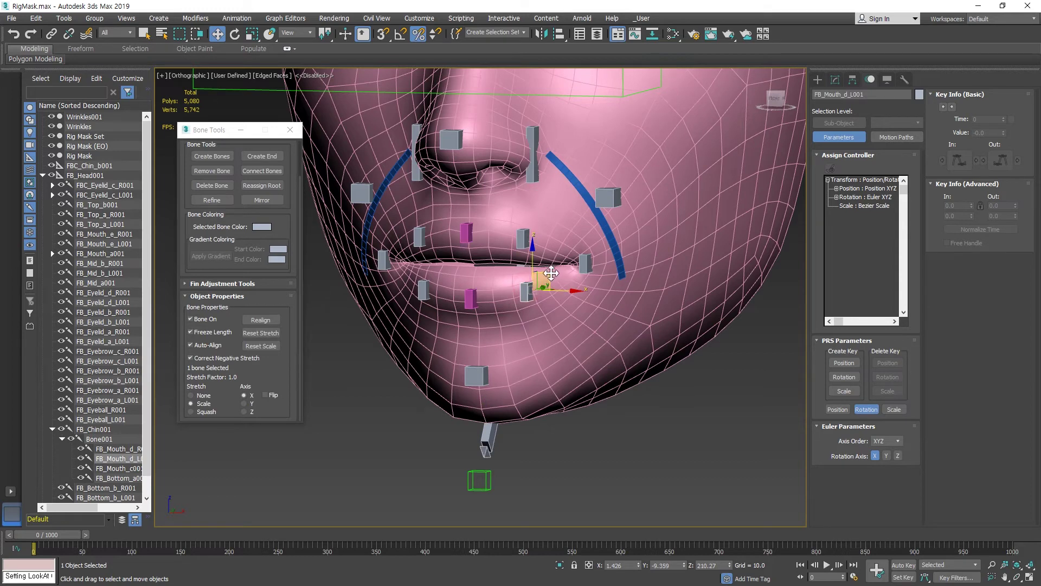
drag(551, 273, 592, 321)
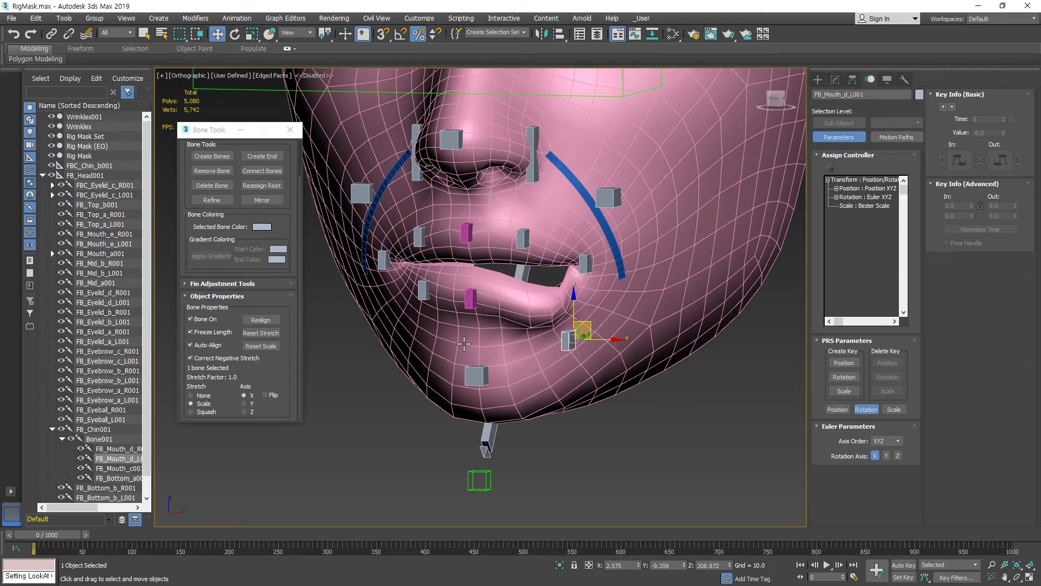
key(ctrl+z)
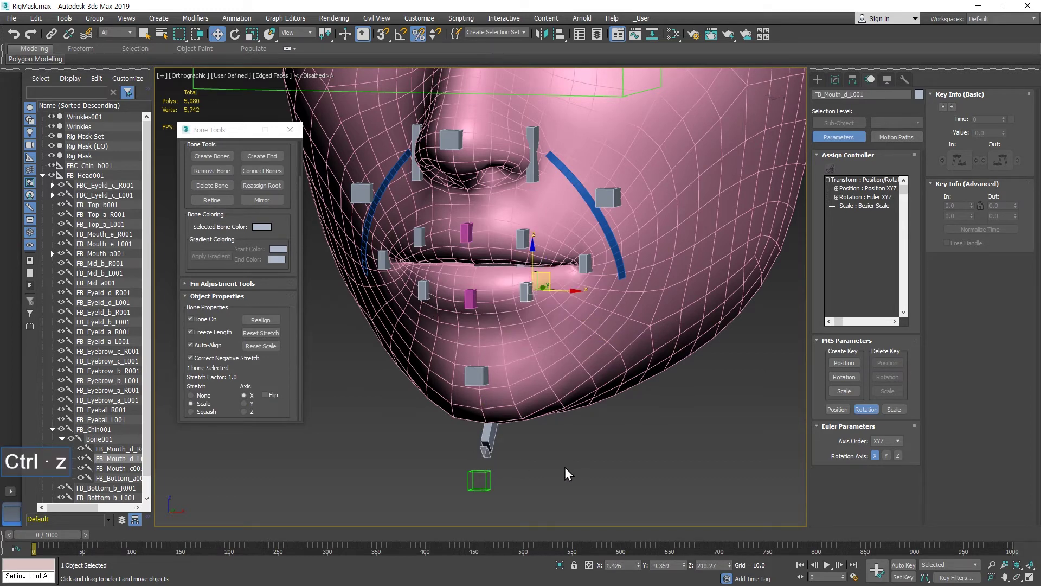
click(488, 450)
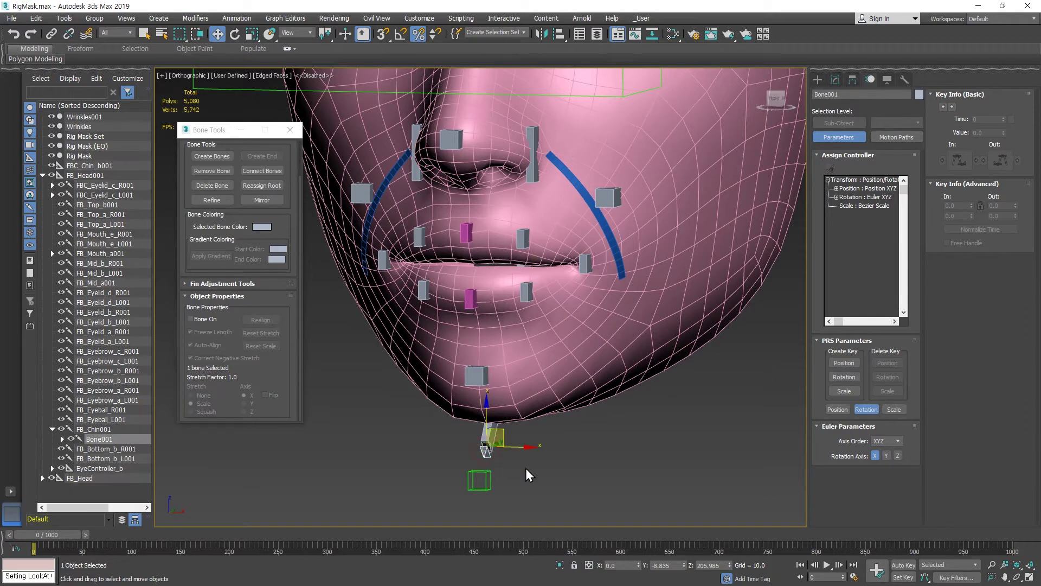
click(202, 320)
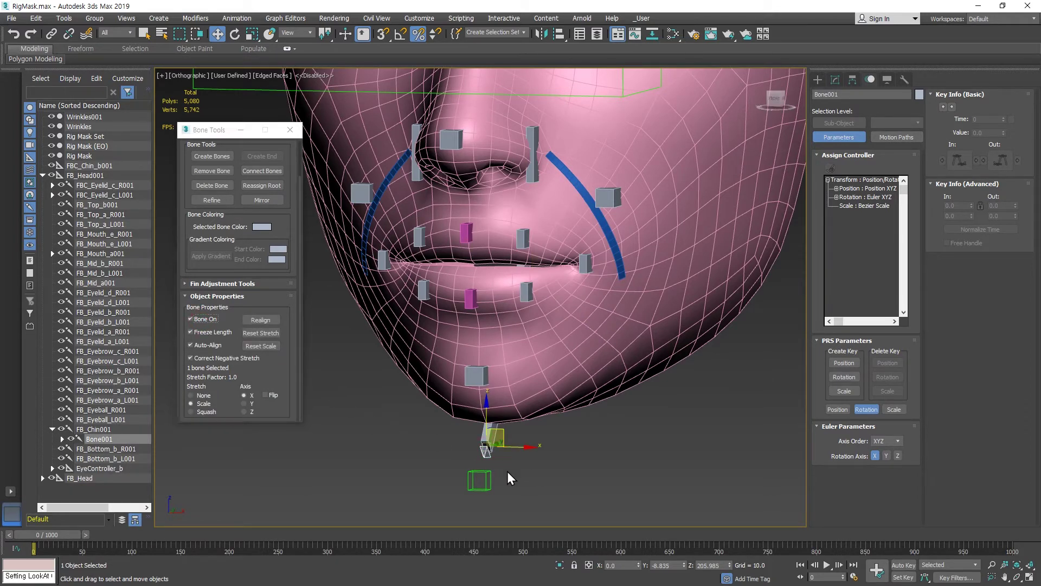
Link the chin helper FBC_Chin_b001 to the end bone Bone001.
click(489, 474)
alt+middle_drag(534, 378, 537, 456)
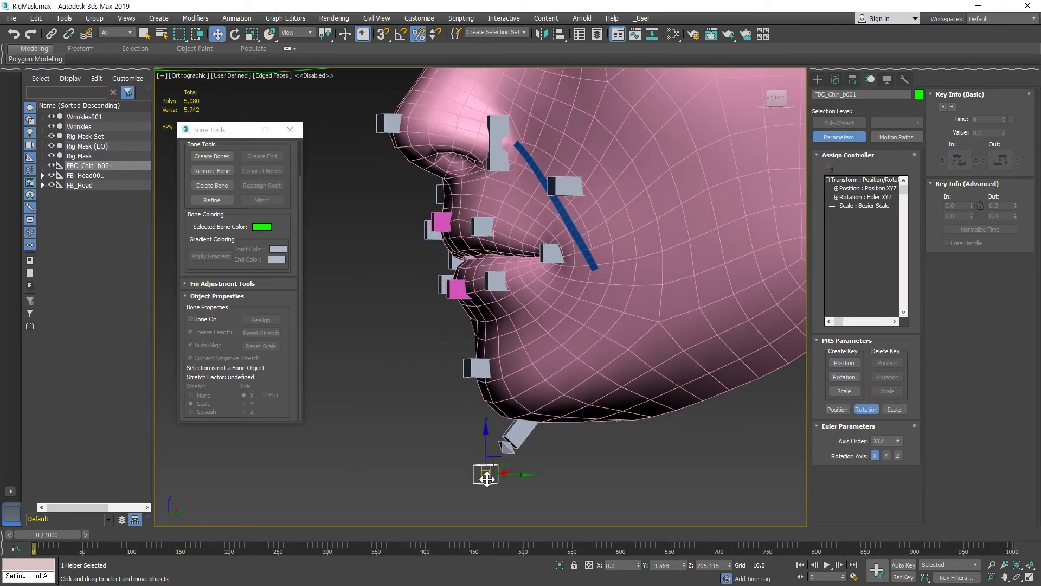
click(53, 34)
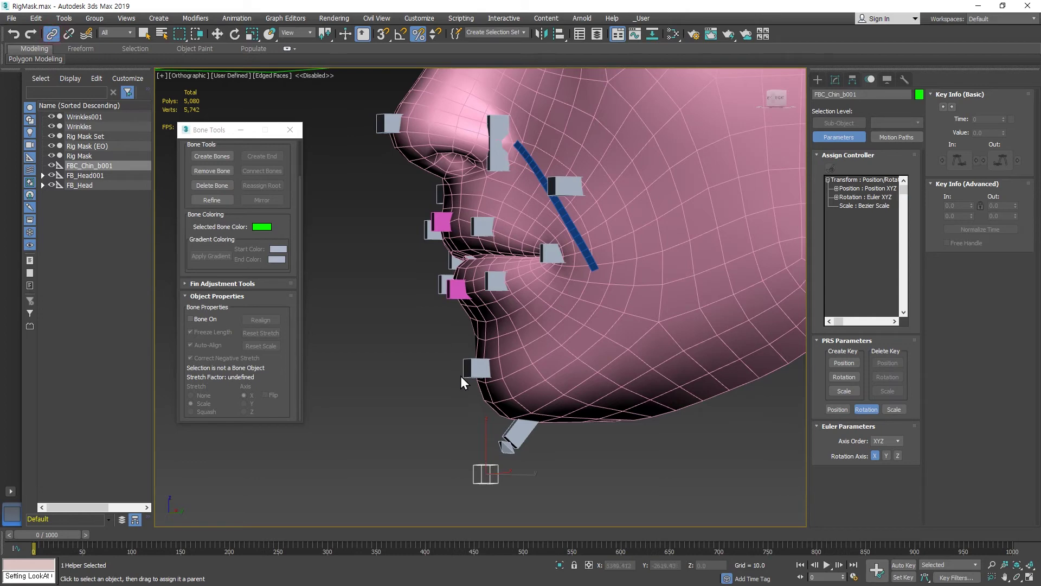
drag(490, 466, 513, 455)
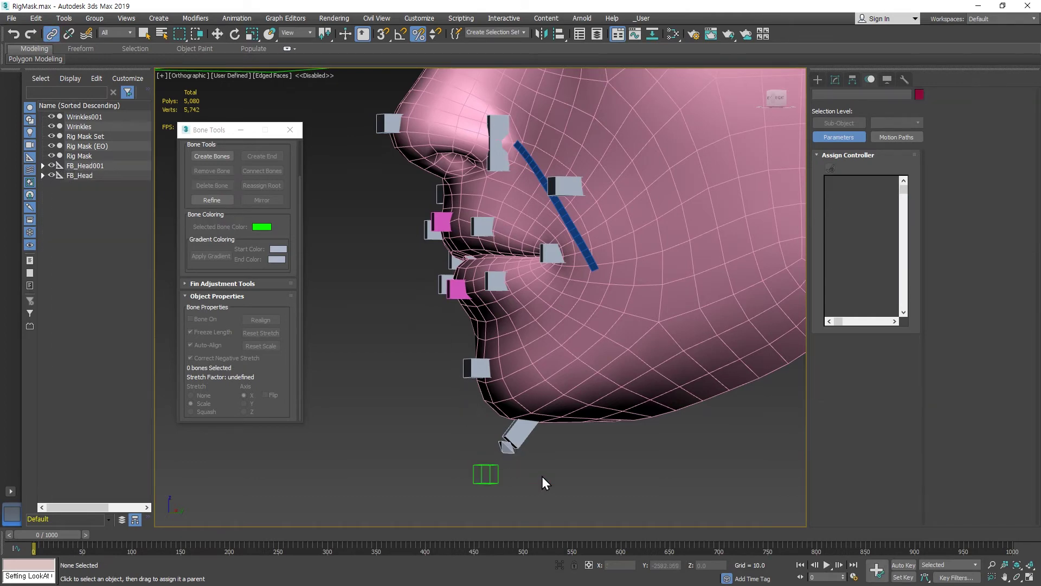
key(w)
Relink the three lower-lip bones and FB_Bottom_a001 to the helper FBC_Chin_b001.
click(458, 289)
alt+middle_drag(458, 289, 508, 297)
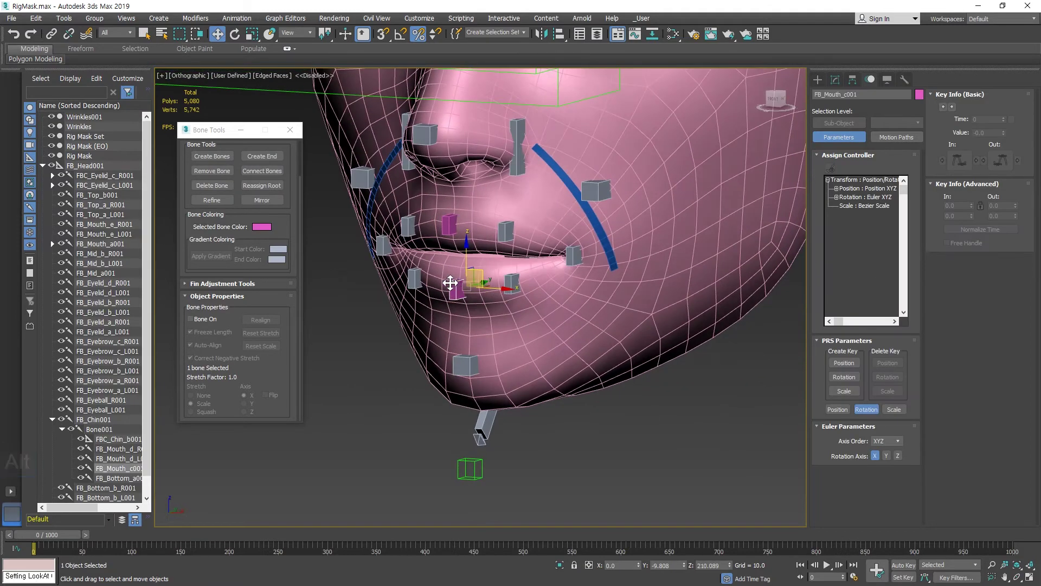
ctrl+click(415, 277)
ctrl+click(509, 278)
ctrl+click(465, 364)
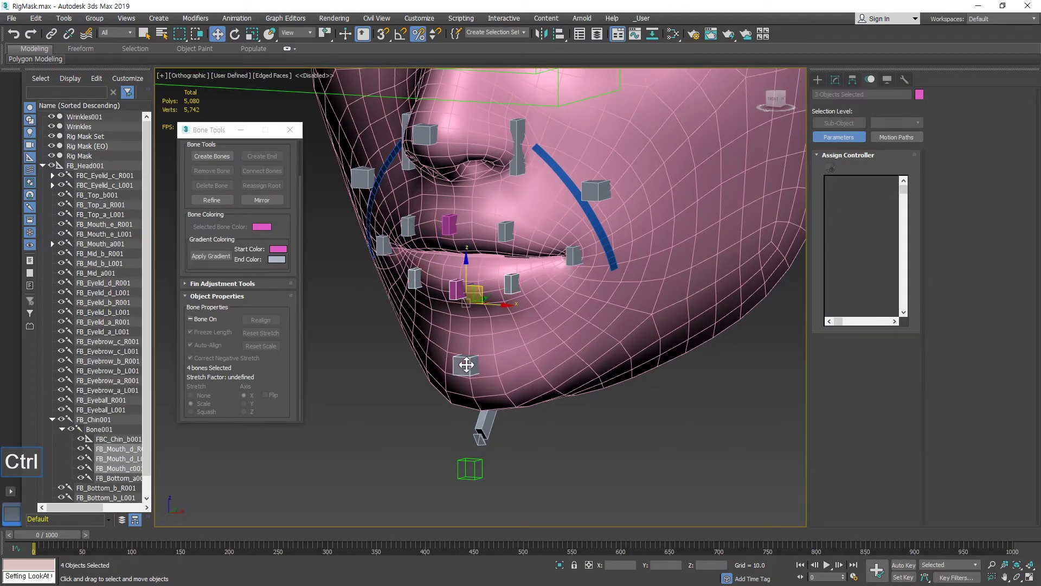
click(48, 32)
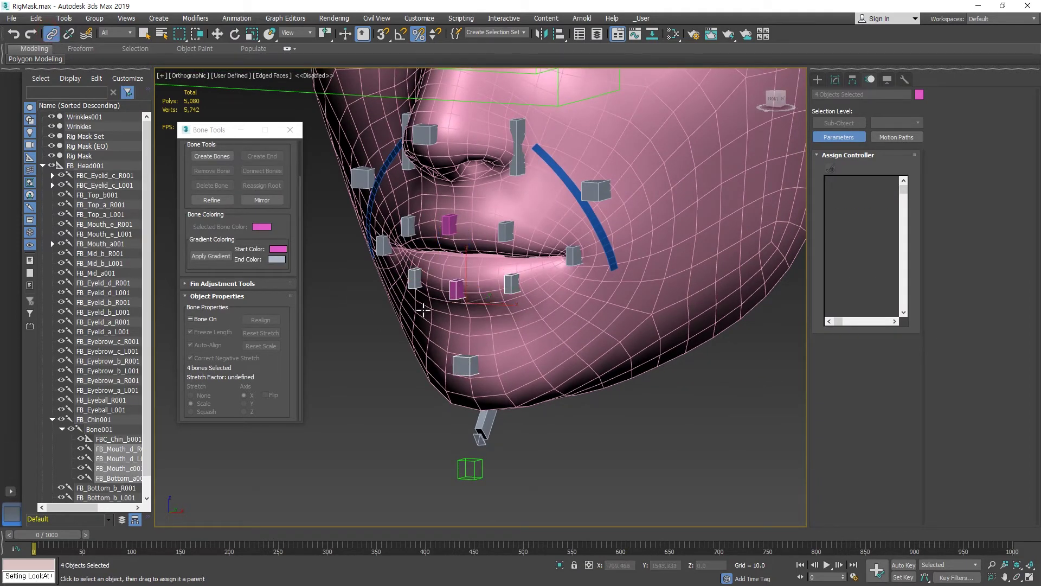
drag(457, 354, 474, 477)
key(w)
click(549, 476)
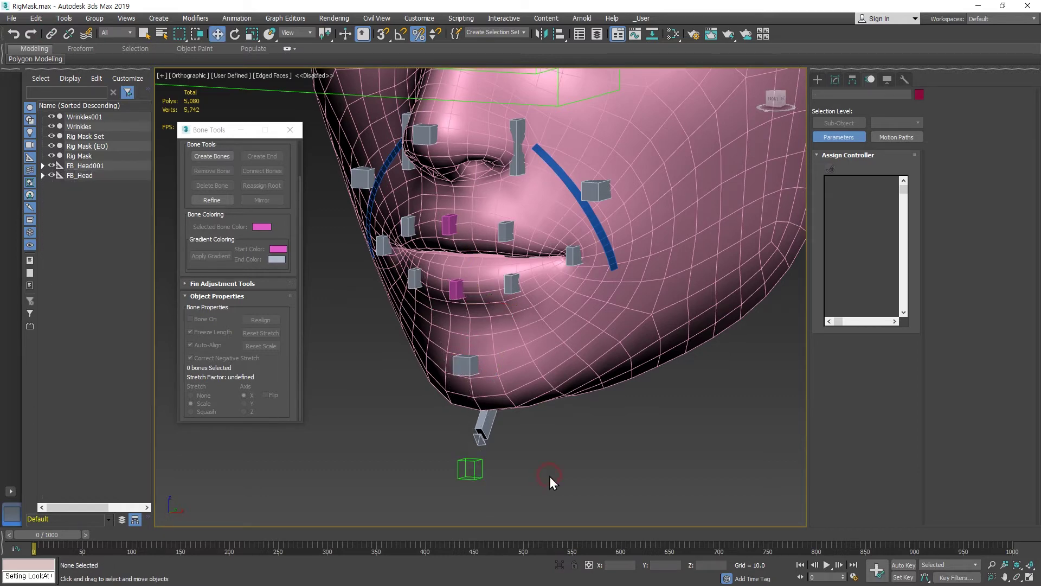
Test the new hierarchy by moving Bone001 down and FB_Mouth_d_L001 down and outward, undoing each move.
click(482, 438)
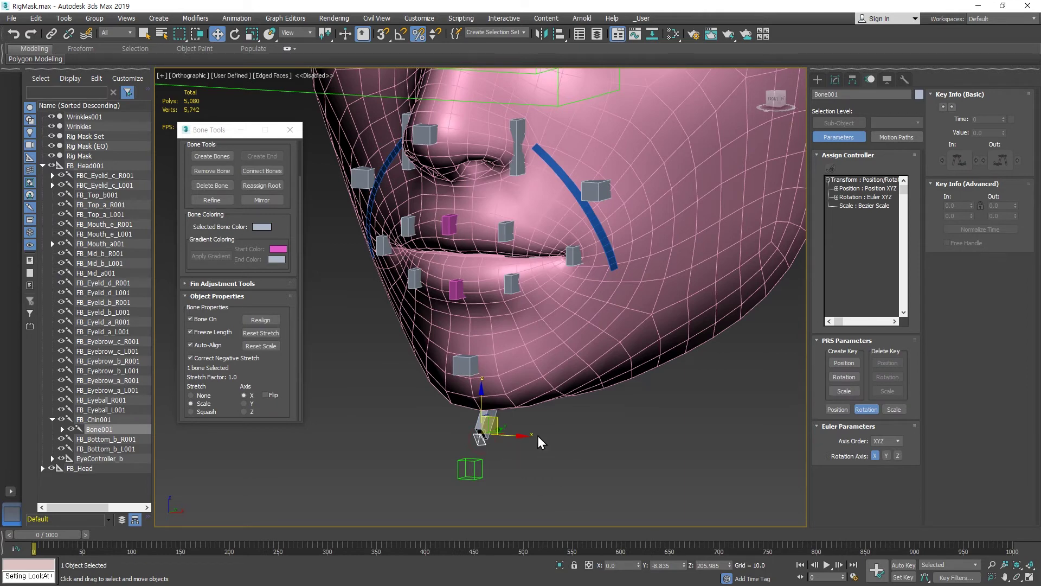
drag(483, 405, 495, 490)
key(ctrl+z)
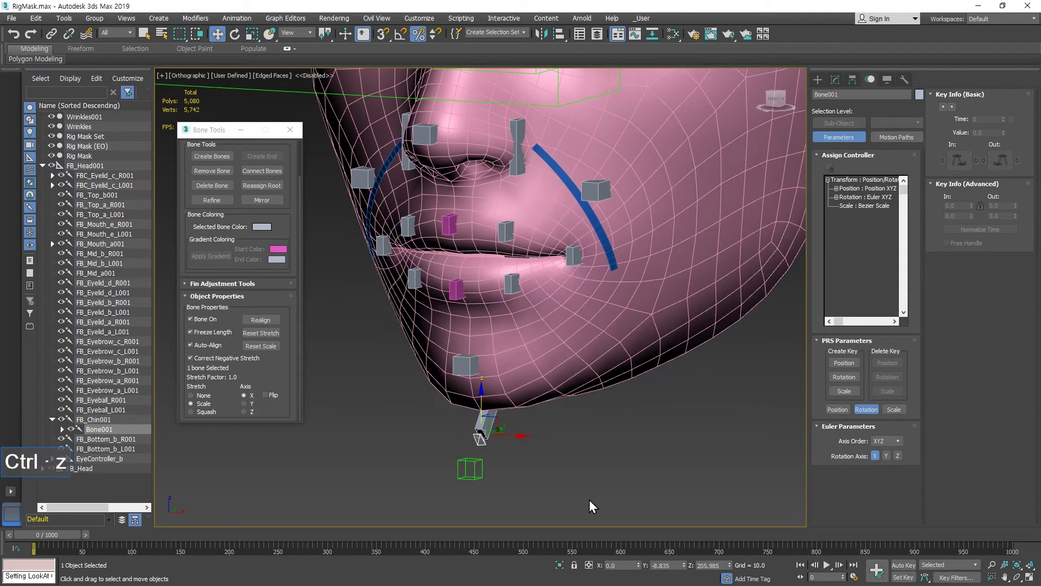
click(512, 281)
drag(536, 270, 550, 298)
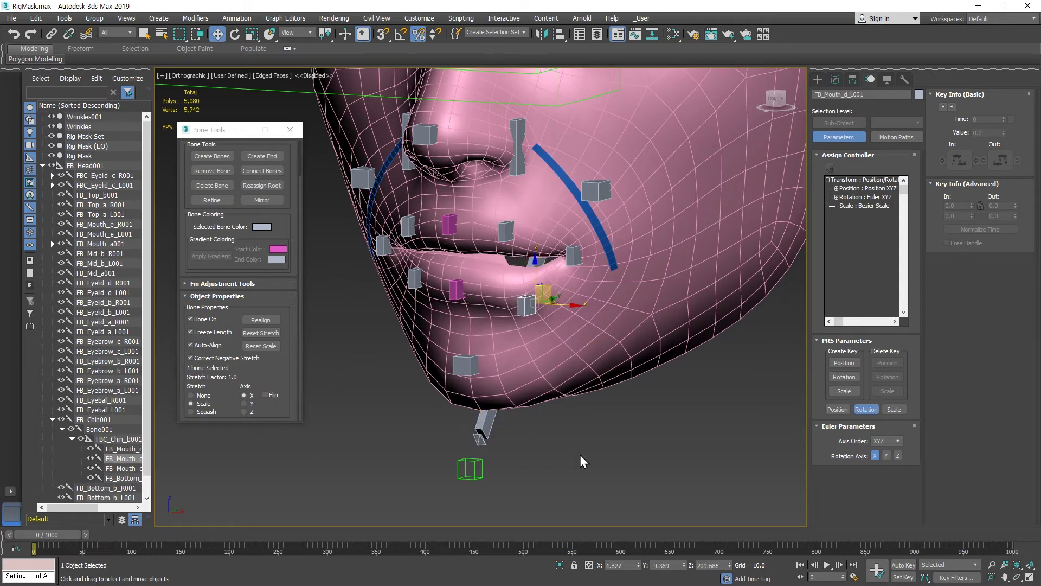
key(ctrl+z)
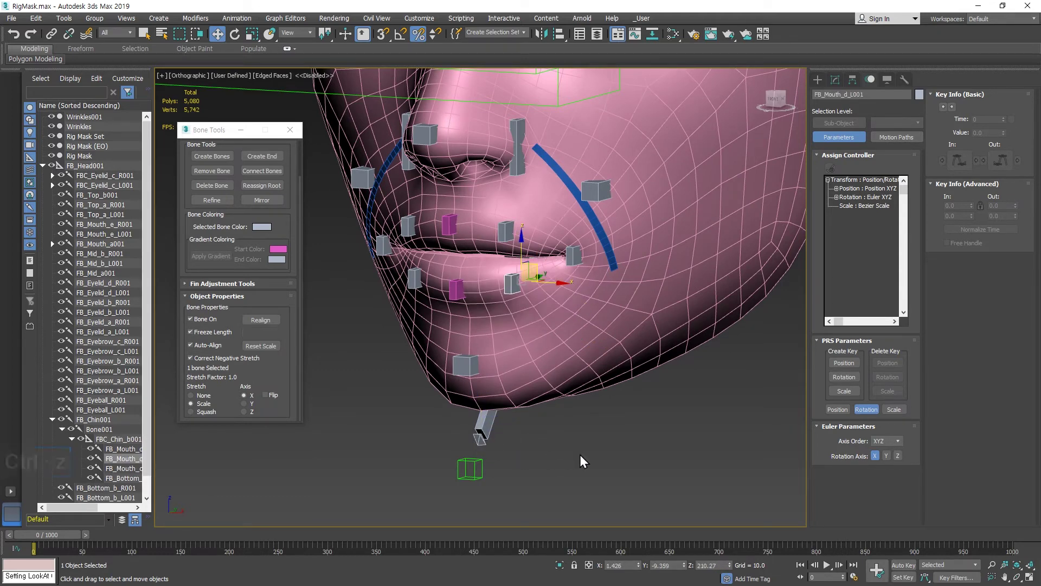
Try moving FB_Mouth_d_L001 down and outward with Bone On enabled for the helper FBC_Chin_b001, undo the move, and clear the selection.
drag(505, 459, 448, 491)
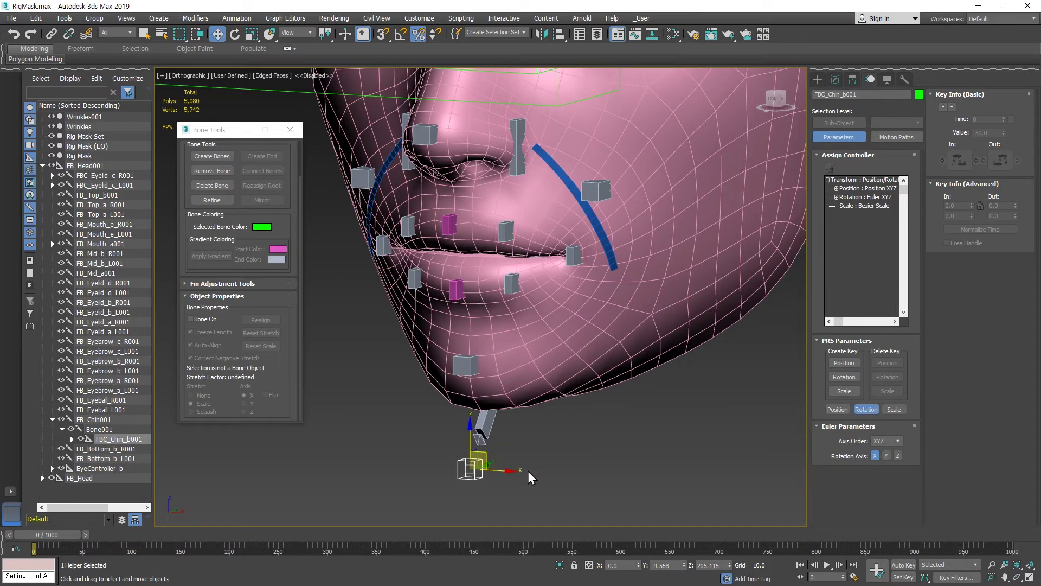
click(202, 319)
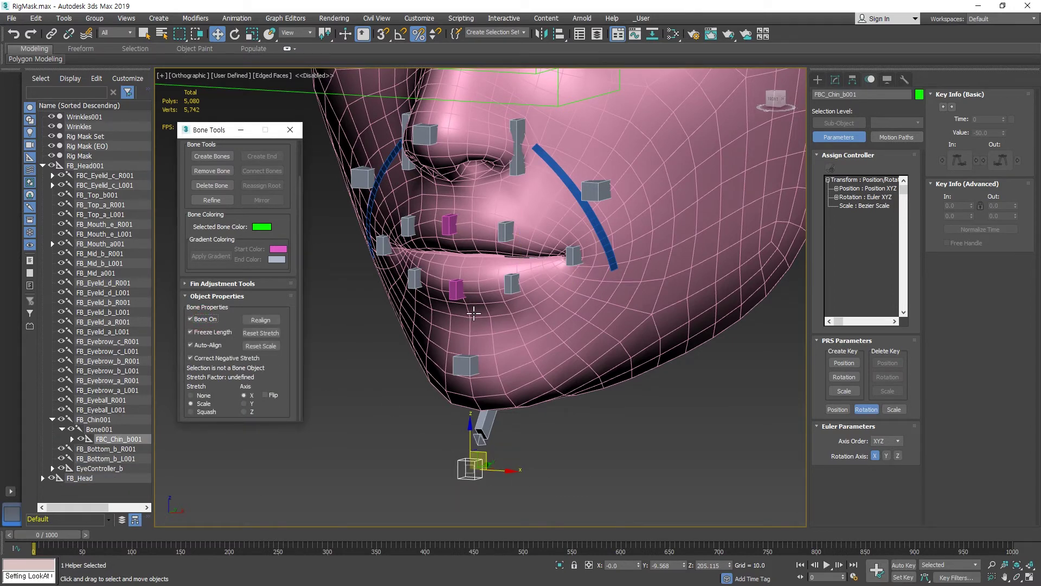
click(515, 278)
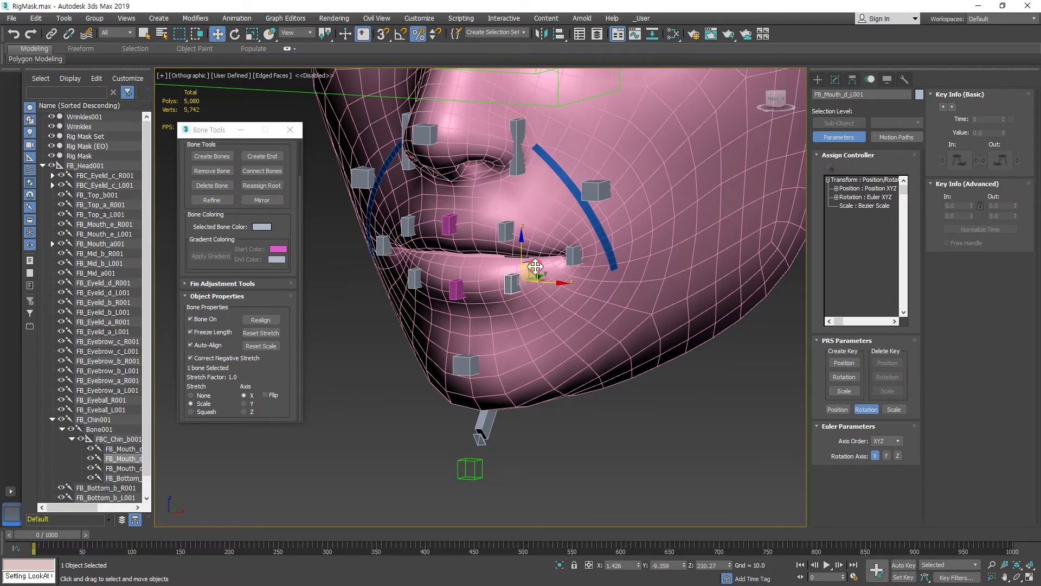
drag(535, 266, 565, 297)
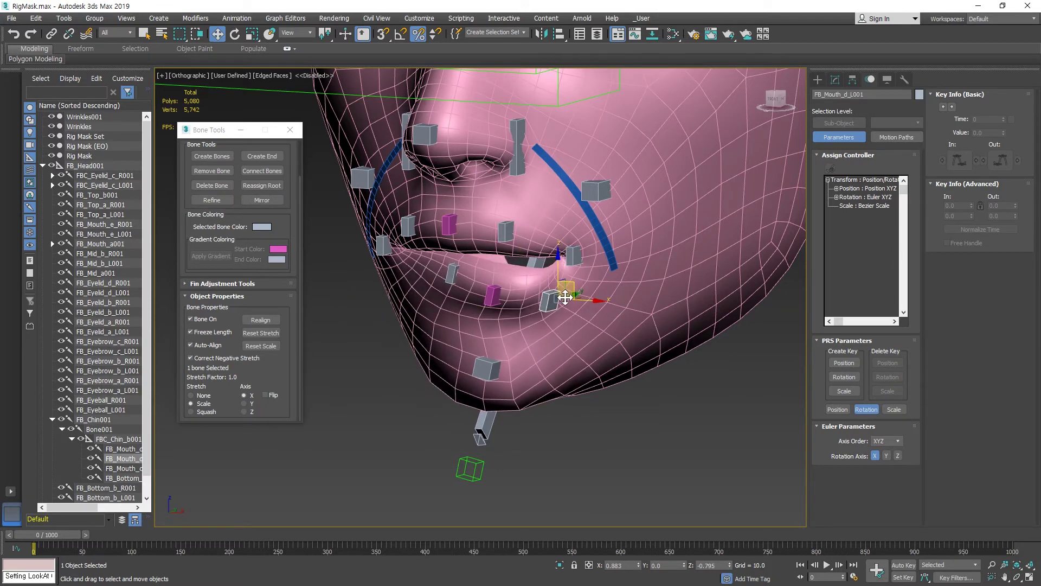
key(ctrl+z)
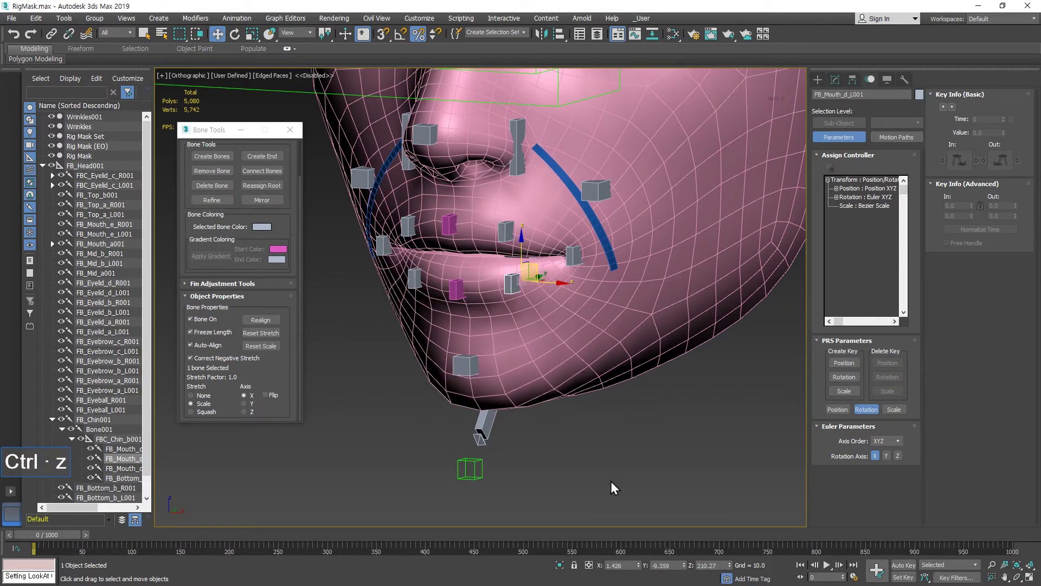
click(471, 480)
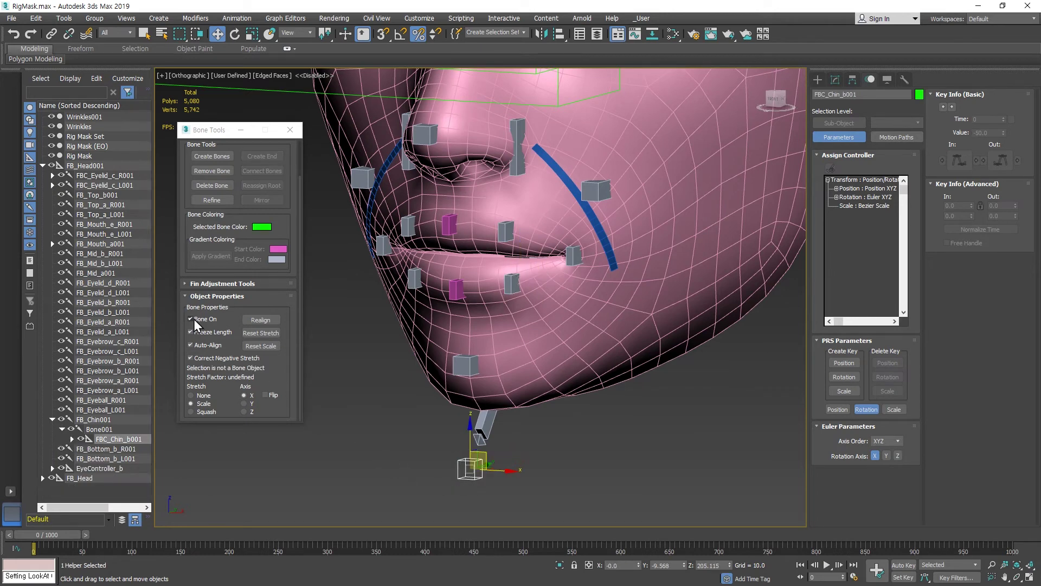
click(367, 377)
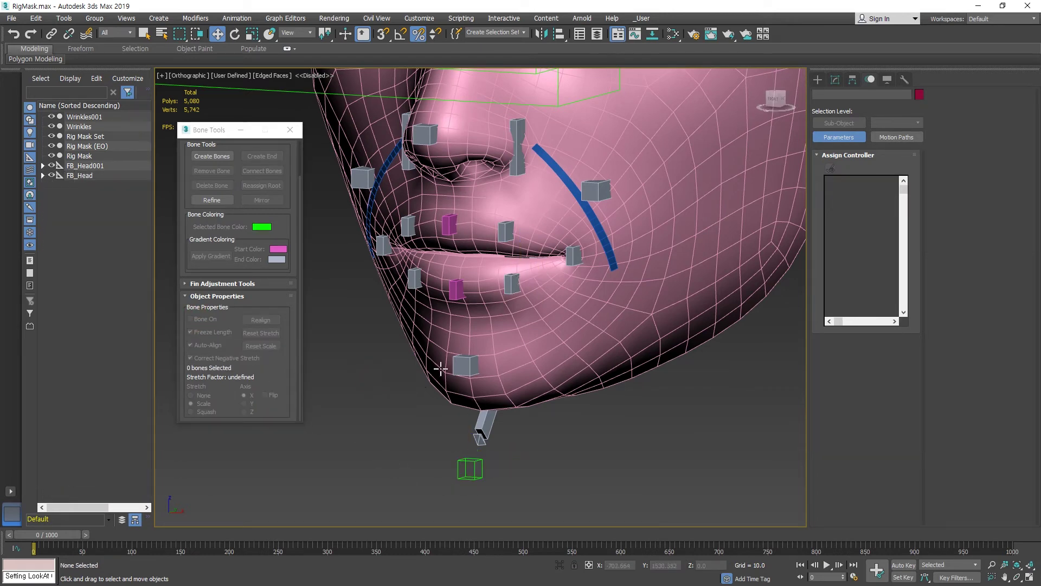
Test the upper-lip hierarchy by moving FB_Mouth_a001 up and FB_Mouth_b_L001 slightly inward, undoing each move.
ctrl+alt+middle_drag(476, 348, 500, 399)
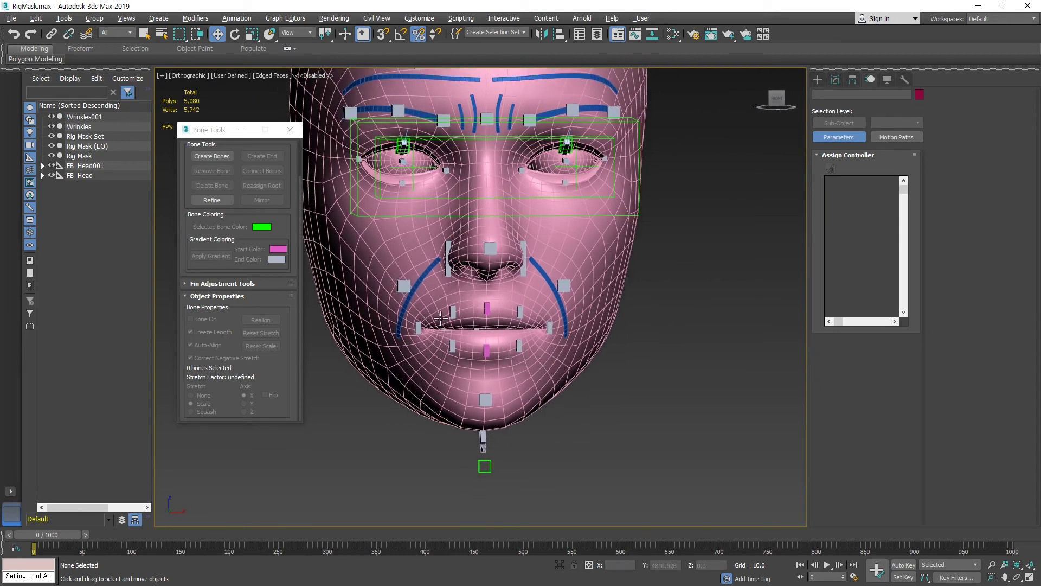
scroll(494, 335, up, 5)
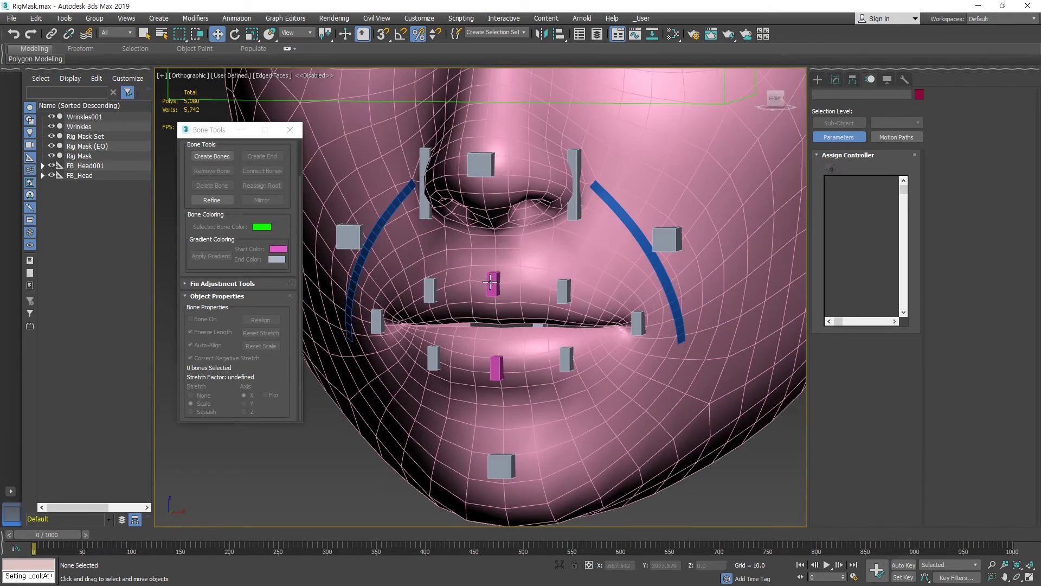
click(489, 282)
click(496, 365)
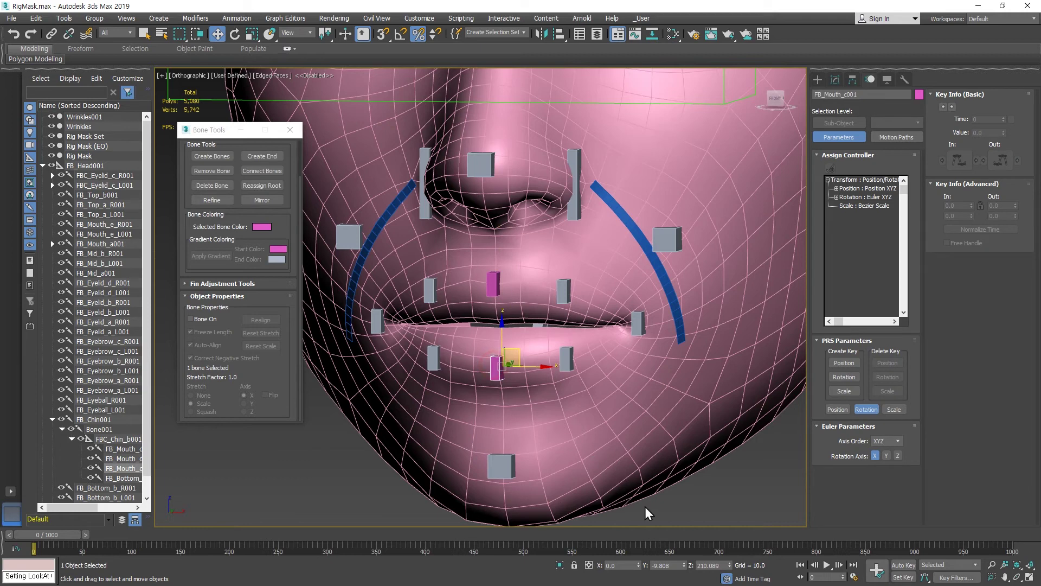
click(493, 284)
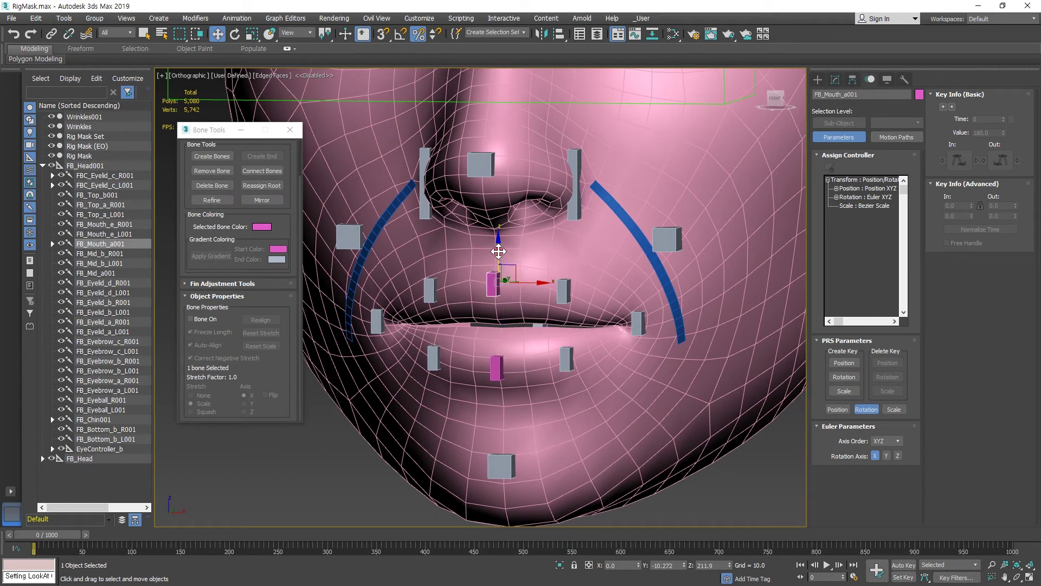
drag(498, 250, 495, 202)
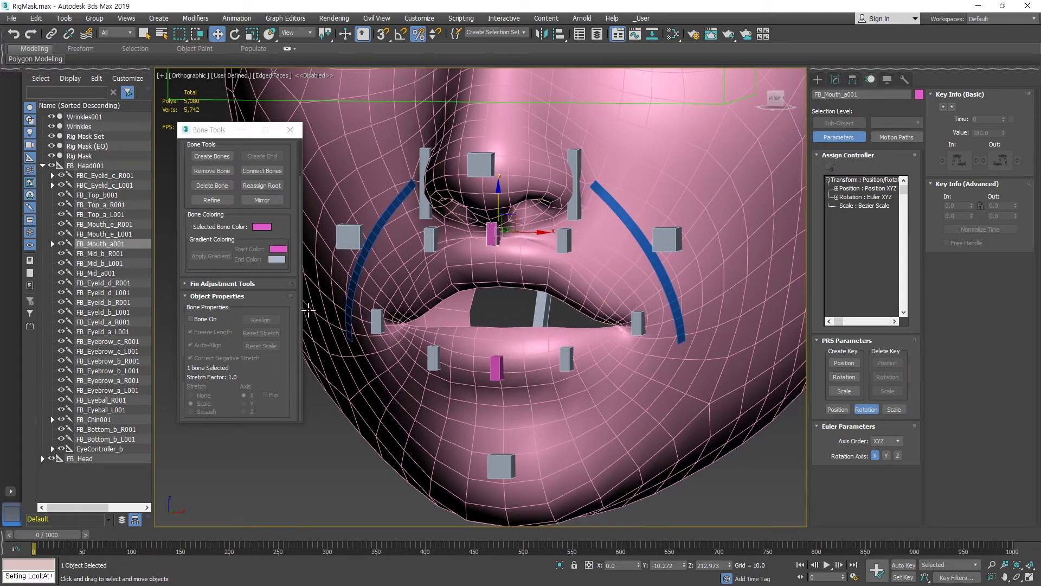
key(ctrl+z)
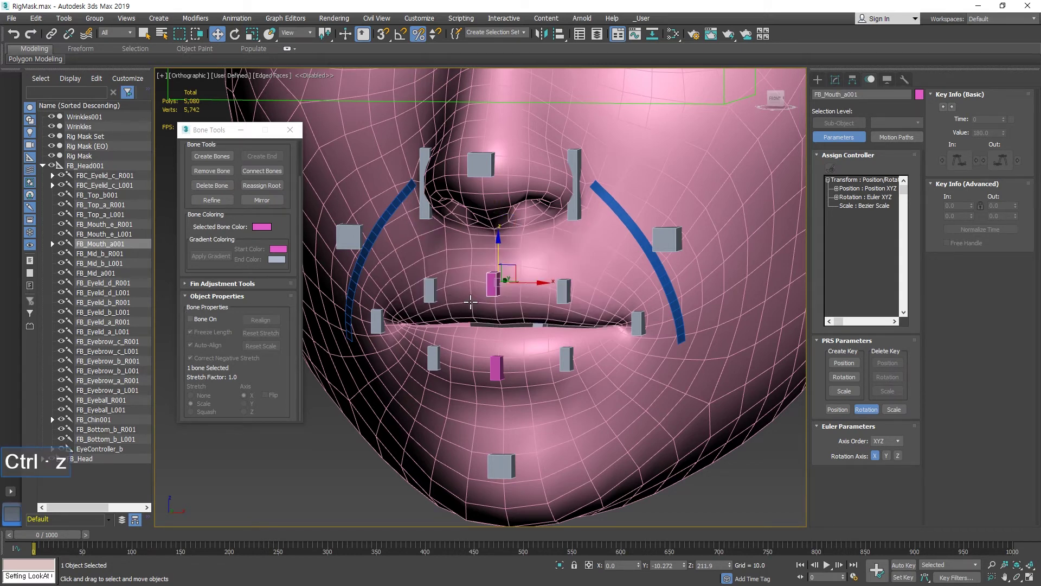
click(565, 288)
mouse_move(582, 276)
mouse_down()
mouse_move(561, 249)
mouse_move(578, 273)
mouse_up()
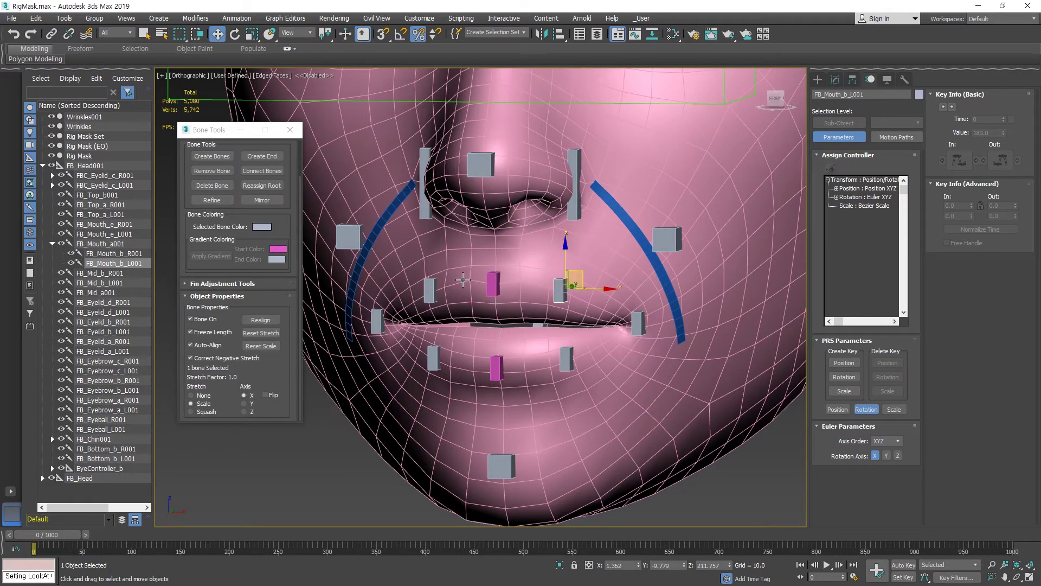
key(ctrl+z)
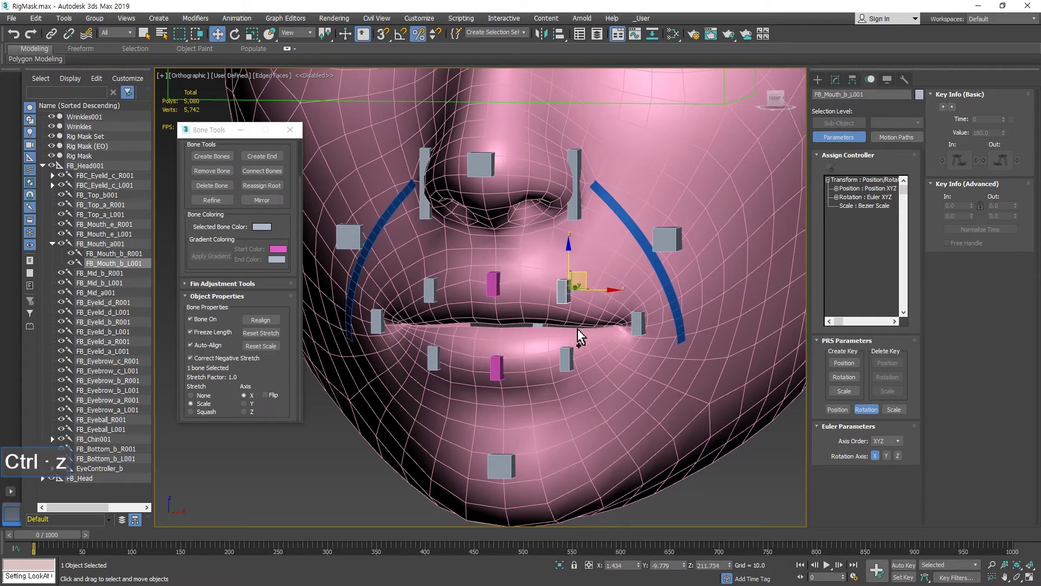
Try moving FB_Mouth_b_L001 down with Bone On enabled for its parent FB_Mouth_a001, undo the move, and turn Bone On off again.
click(493, 280)
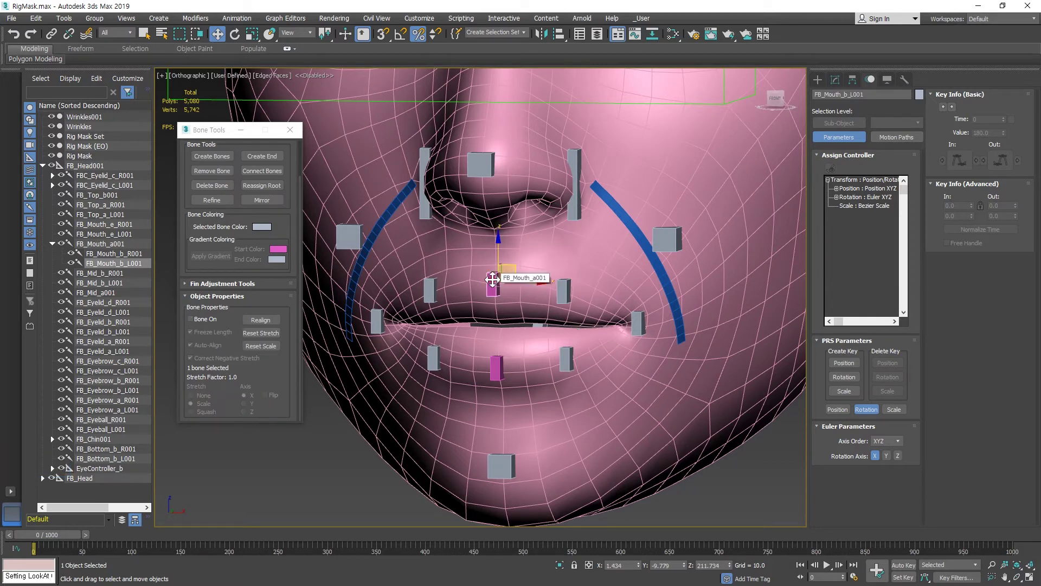
click(206, 320)
click(205, 320)
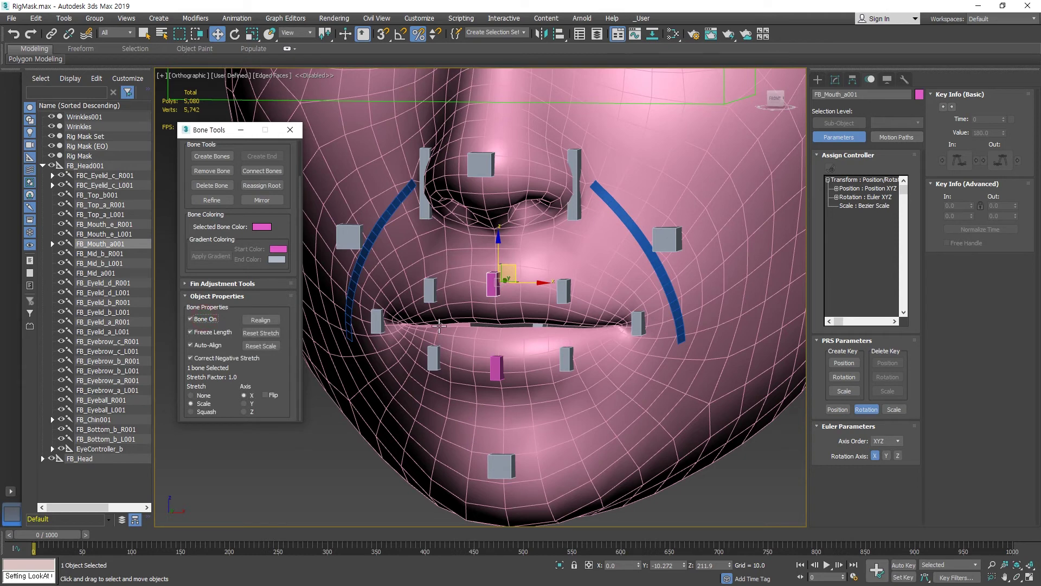
click(561, 297)
drag(580, 275, 567, 301)
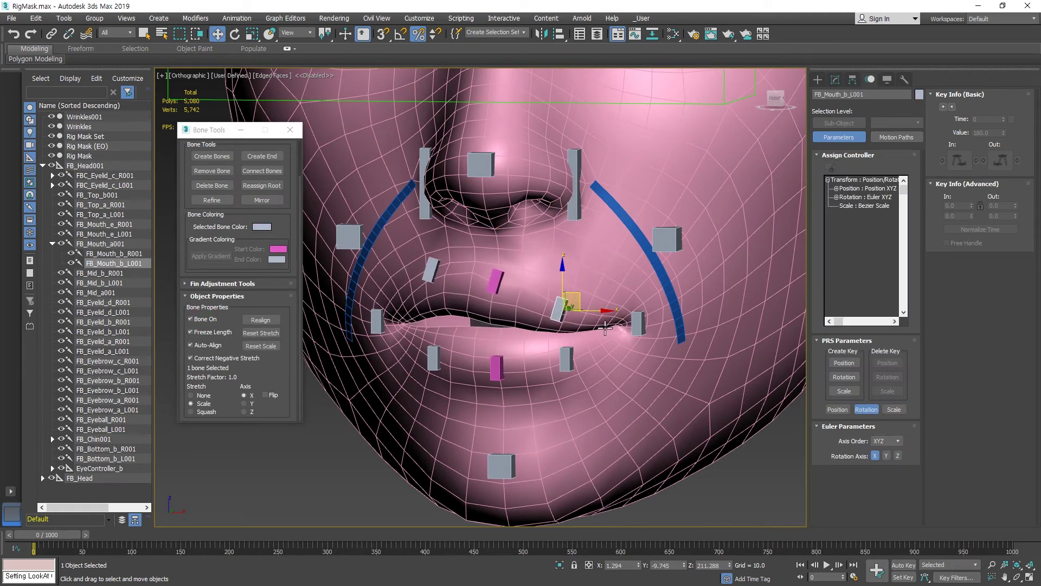
key(ctrl+z)
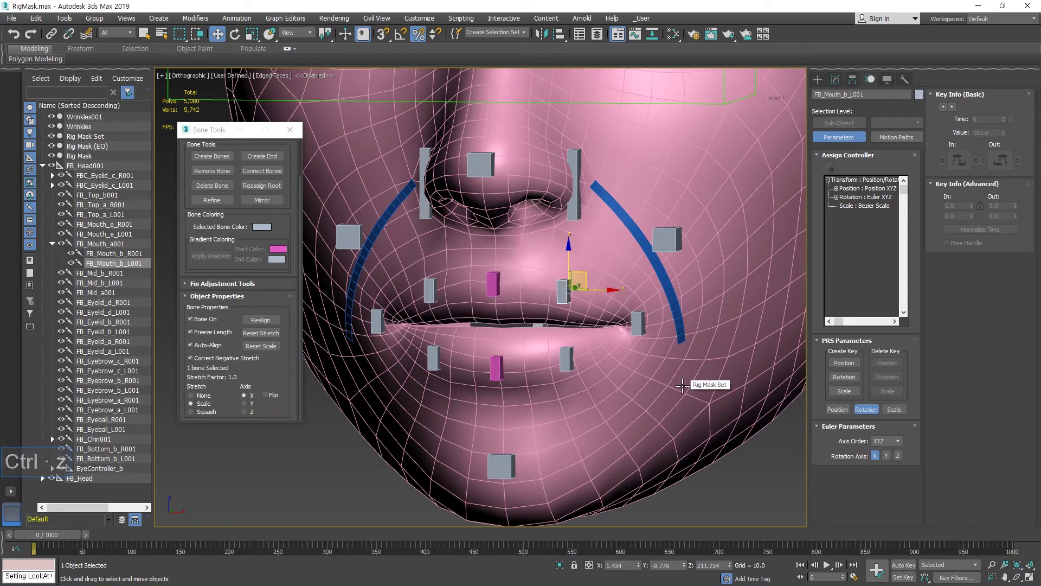
click(492, 282)
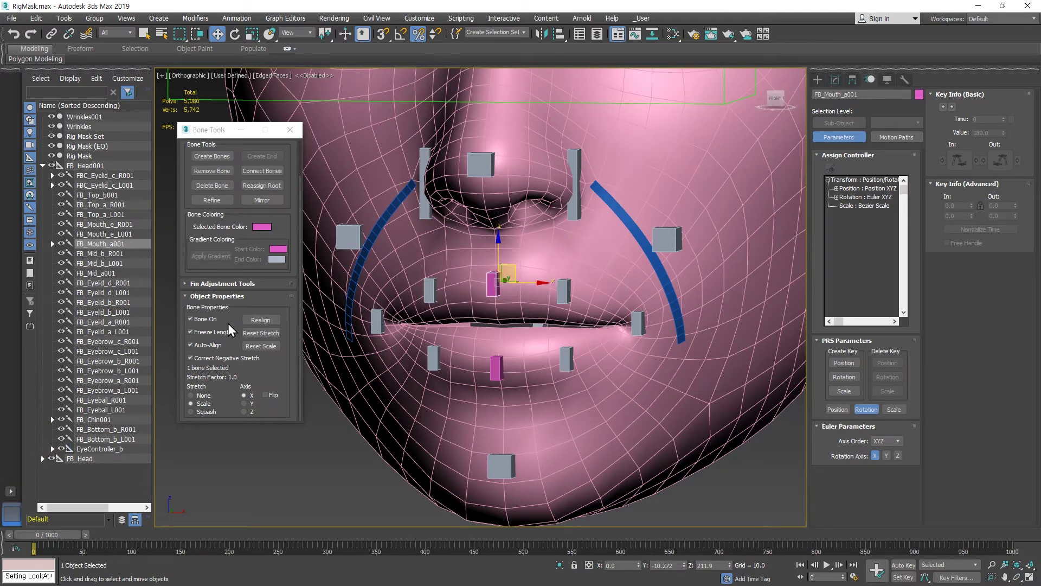
click(191, 320)
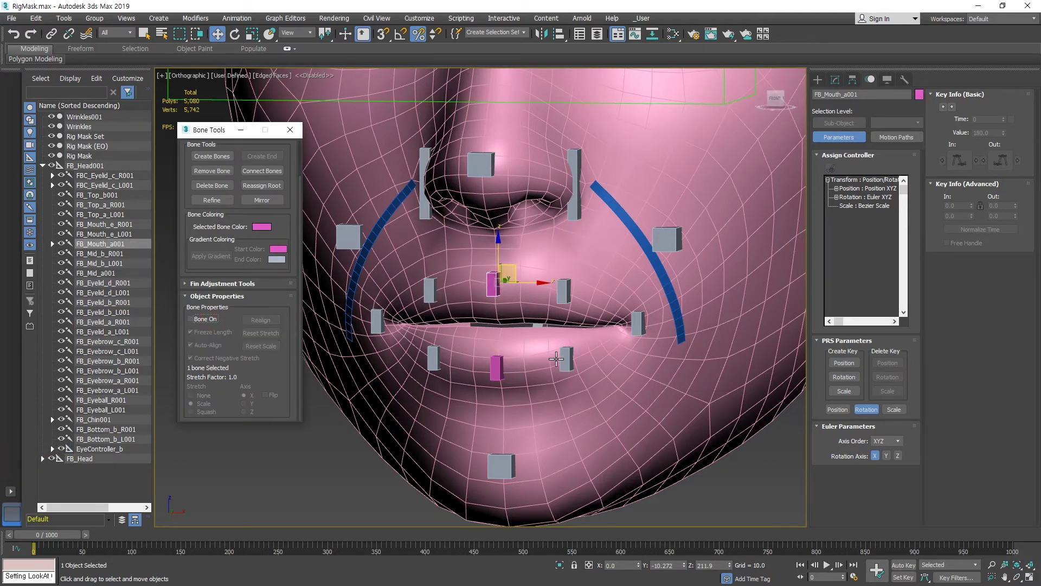
Clear the selection and close the Bone Tools window.
scroll(556, 359, down, 5)
scroll(572, 356, down, 4)
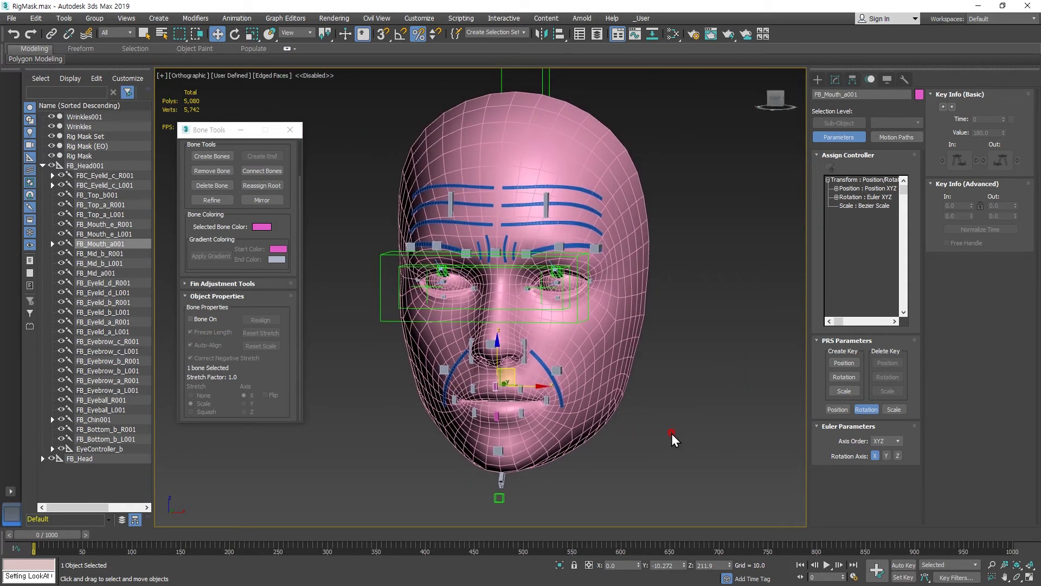
click(671, 434)
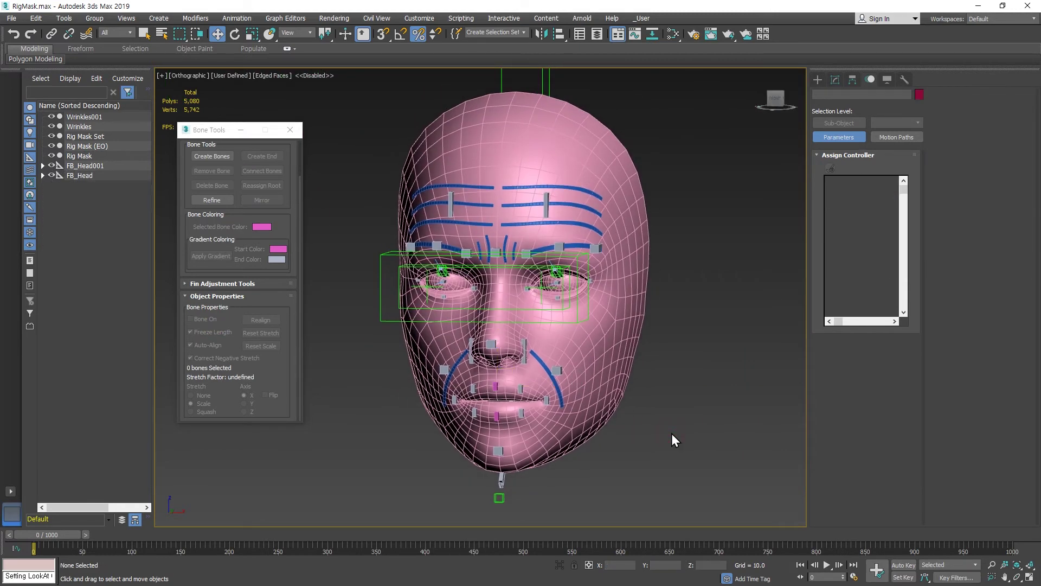
click(291, 129)
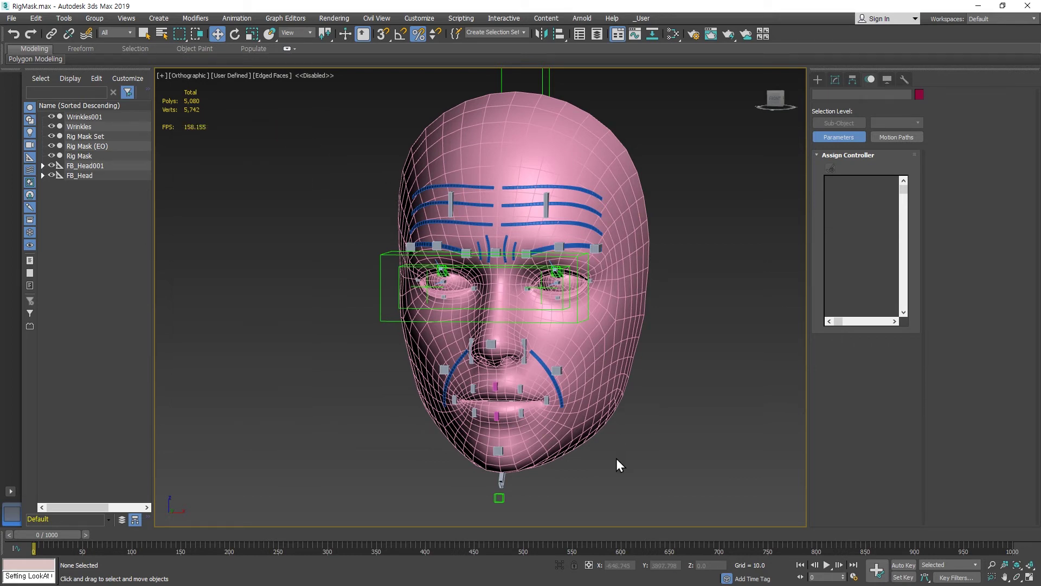
Try scaling up the cheek bone FB_Bottom_b_L001 and moving it inward, undo both changes, and clear the selection.
click(559, 371)
key(r)
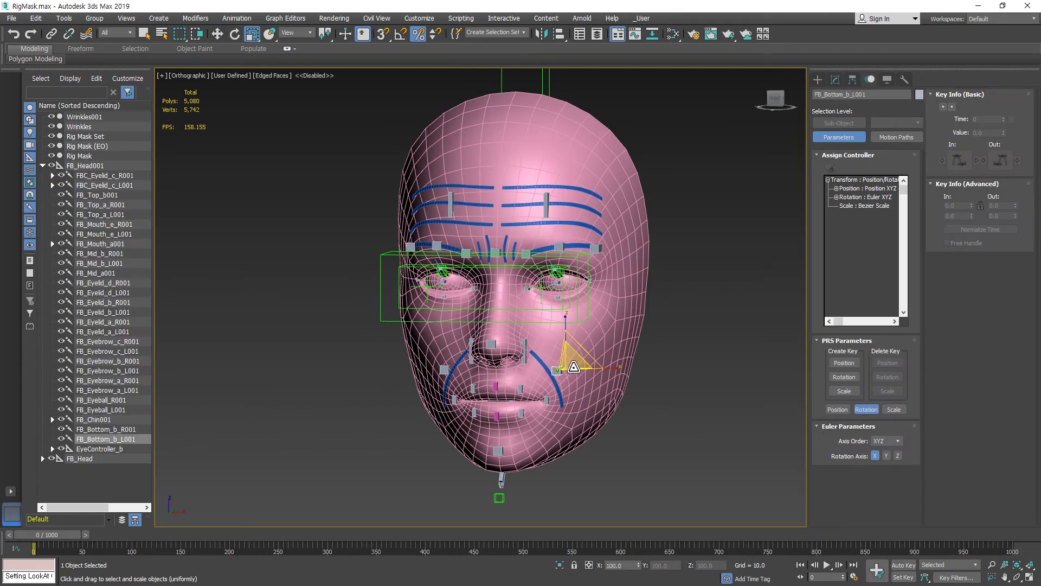
mouse_move(574, 362)
mouse_down()
mouse_move(572, 347)
mouse_move(627, 365)
mouse_move(593, 365)
mouse_up()
key(w)
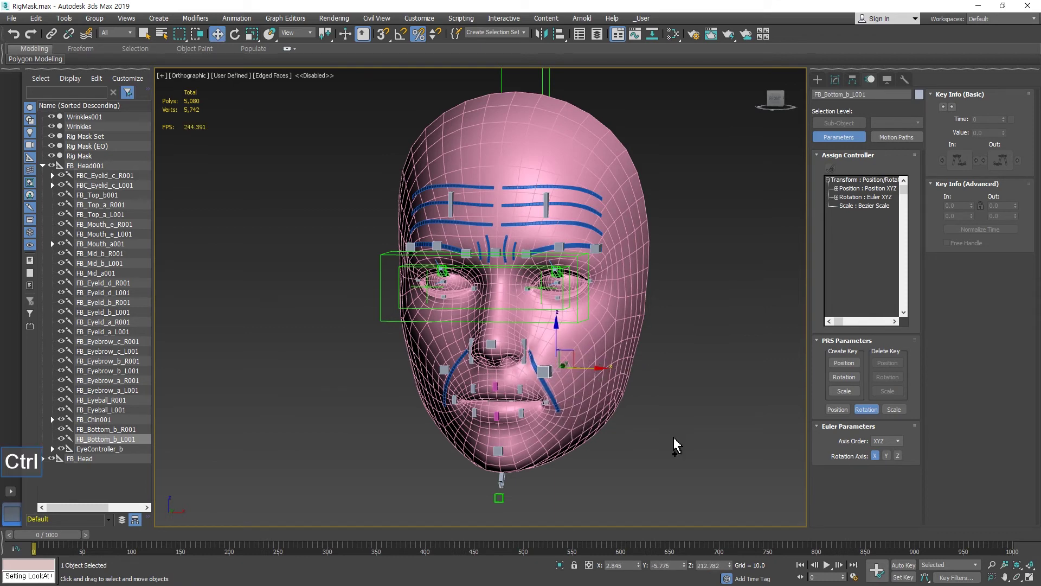
key(ctrl+z)
key(ctrl+z)
click(675, 446)
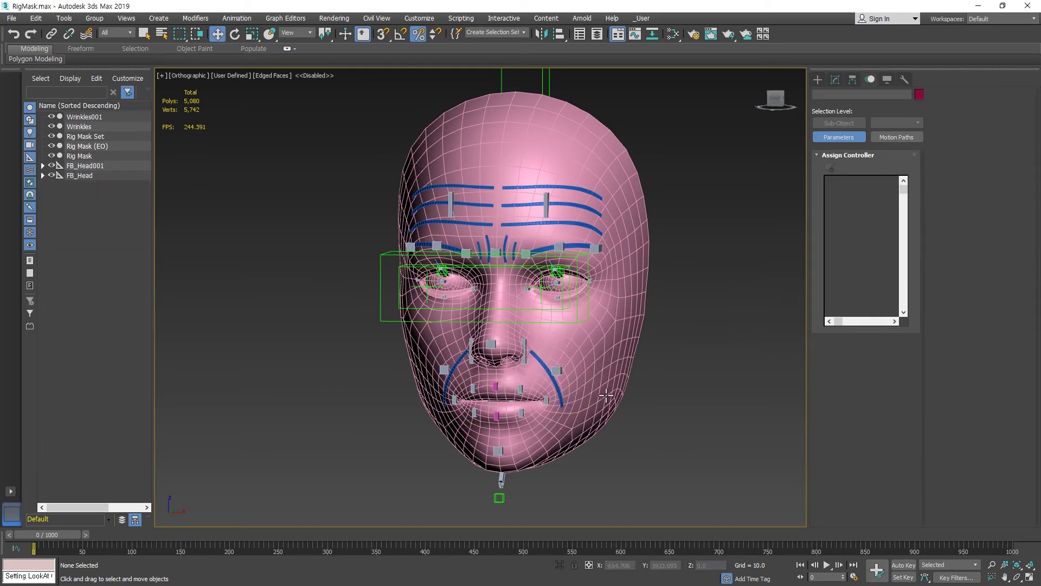
Move FB_Bottom_b_L001 up and outward by about 0.85 in X and 0.76 in Z, and FB_Bottom_b_R001 by about -0.72 and 0.66.
alt+middle_drag(552, 383, 569, 384)
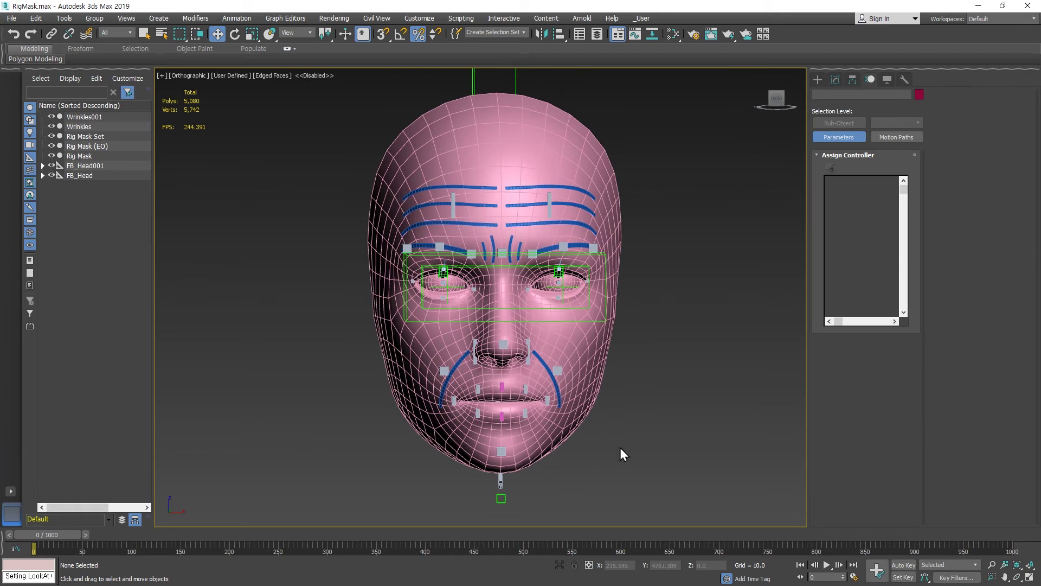
click(558, 373)
drag(572, 356, 586, 343)
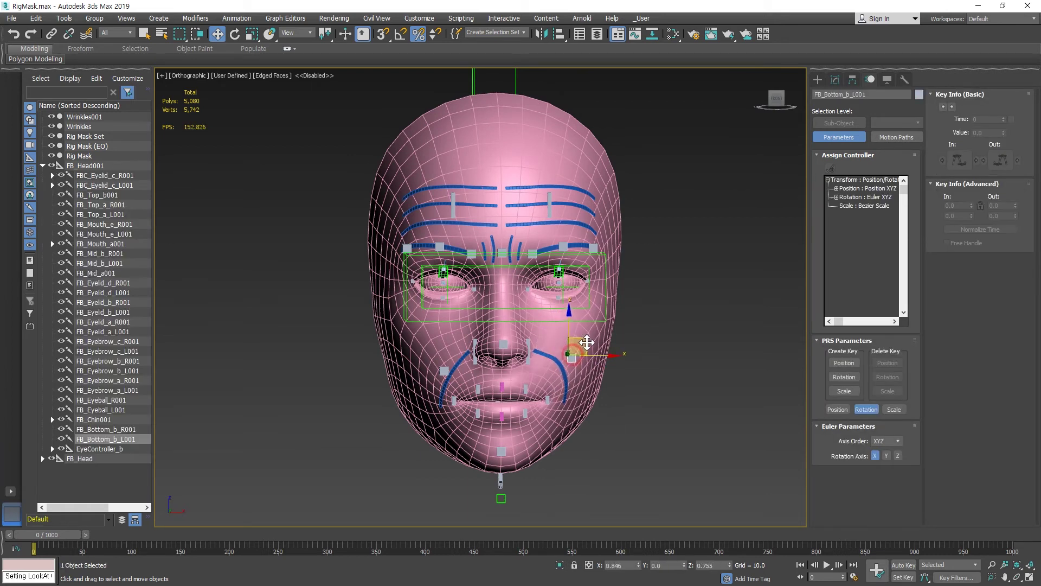
click(444, 371)
drag(451, 359, 439, 348)
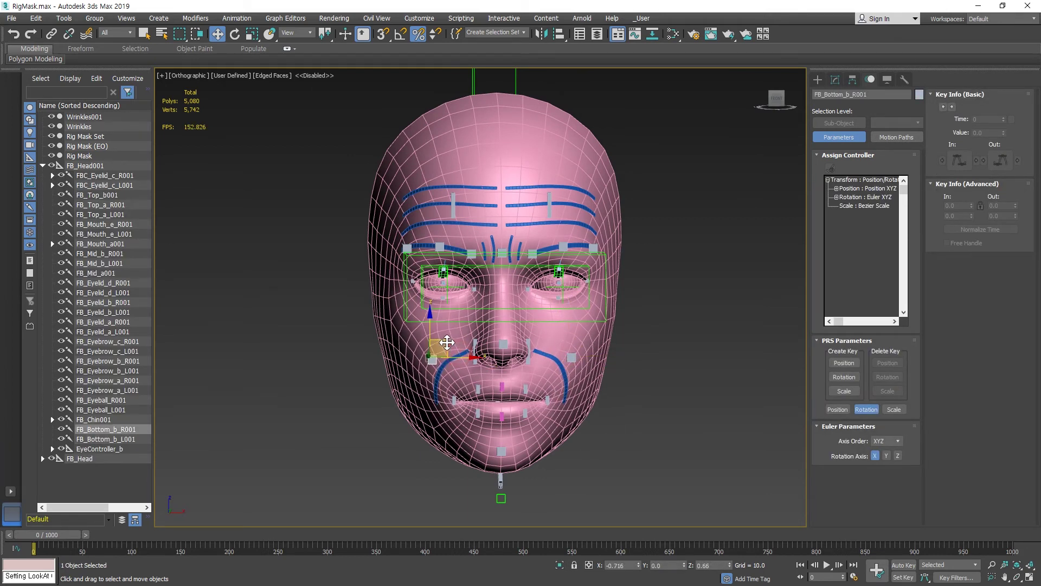
alt+middle_drag(592, 444, 558, 428)
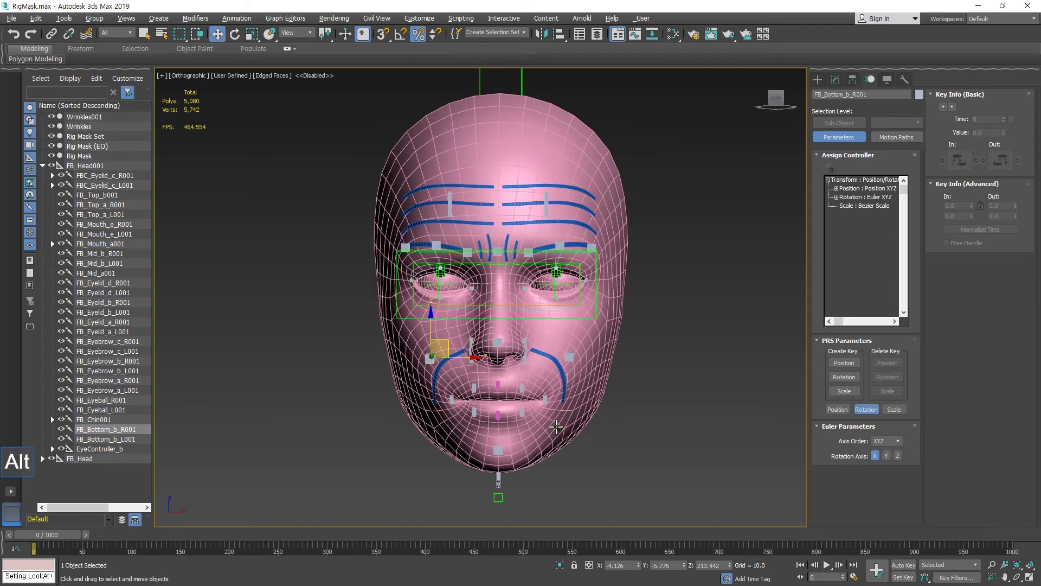
Open the CopyPasteTransformsMatts script and place its window beside the face, clear of the bones.
click(640, 19)
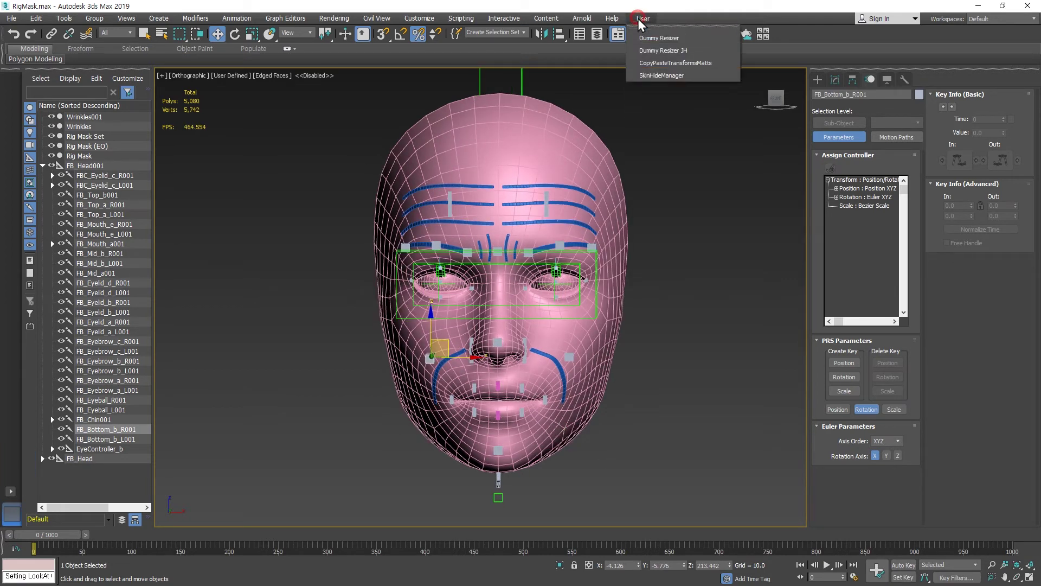
click(718, 64)
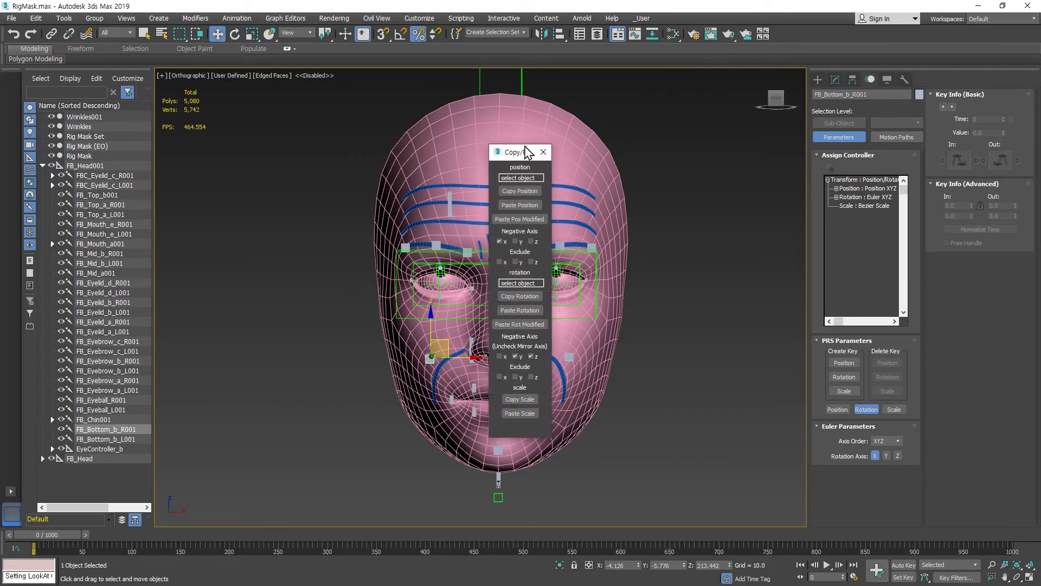
drag(526, 152, 276, 146)
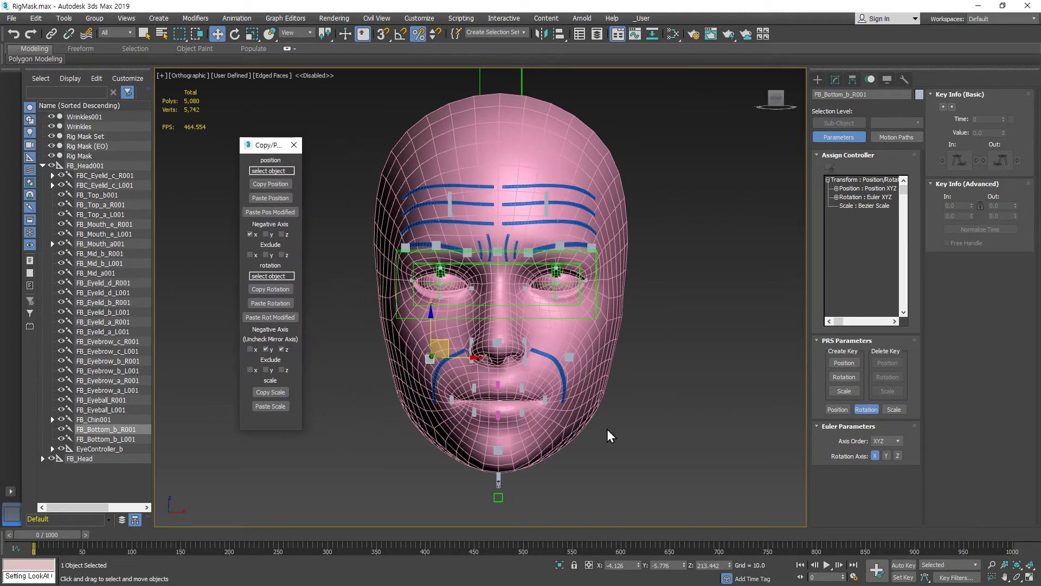
scroll(557, 405, up, 5)
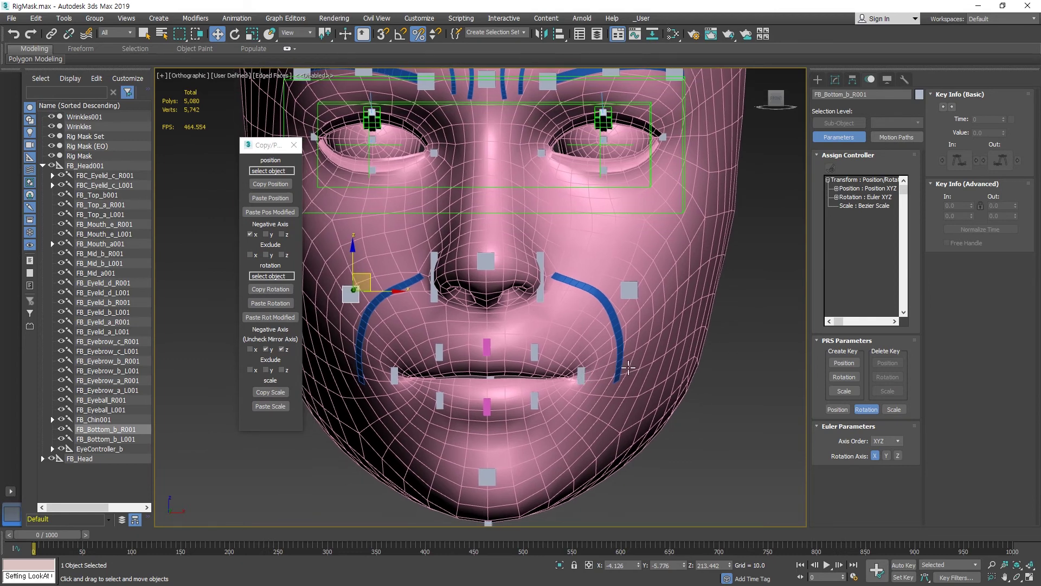
Move the mouth-corner bone FB_Mouth_e_L001 up and outward by about 0.46 in X and 1.03 in Z, and copy its position.
click(582, 376)
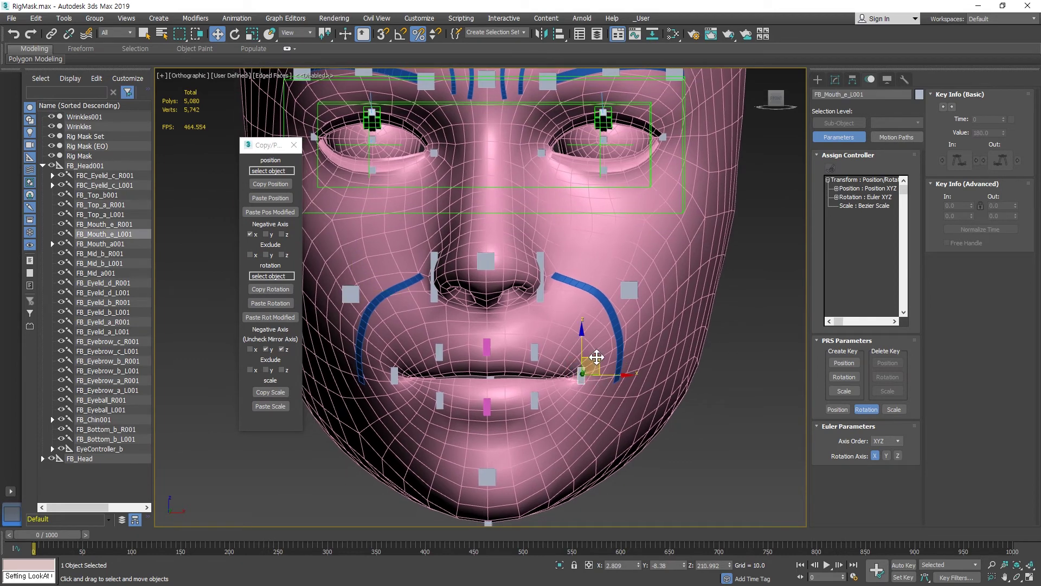
drag(595, 359, 612, 323)
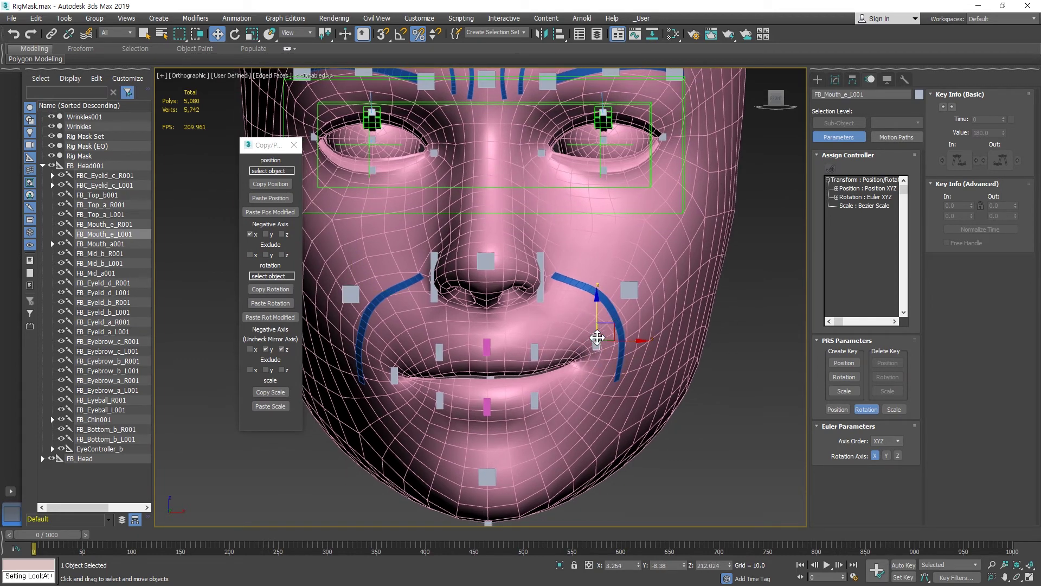
click(284, 184)
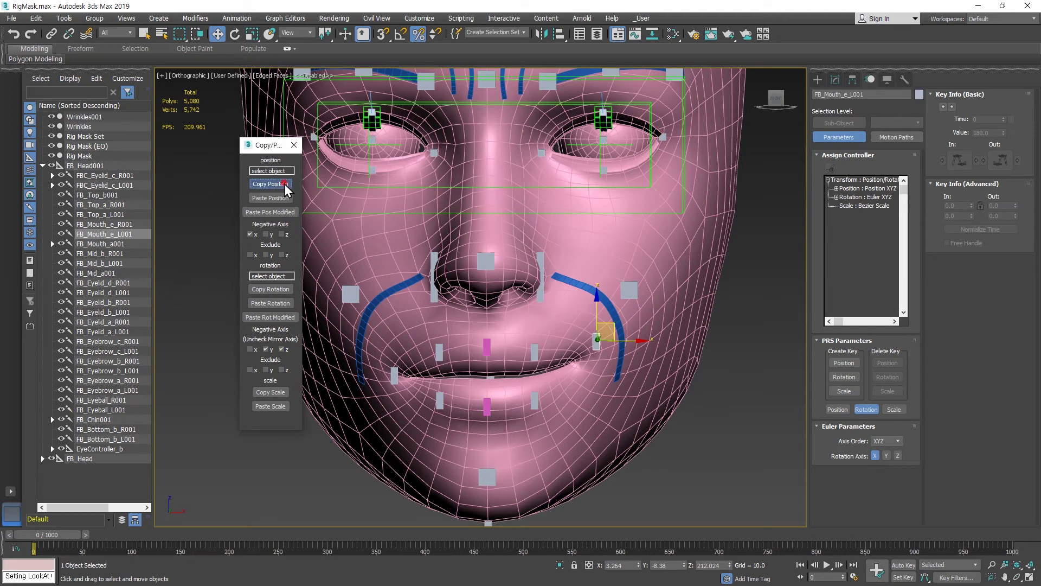
Try the plain position paste on FB_Mouth_e_R001, undo it, and paste the modified position with X as the negative axis instead.
click(395, 372)
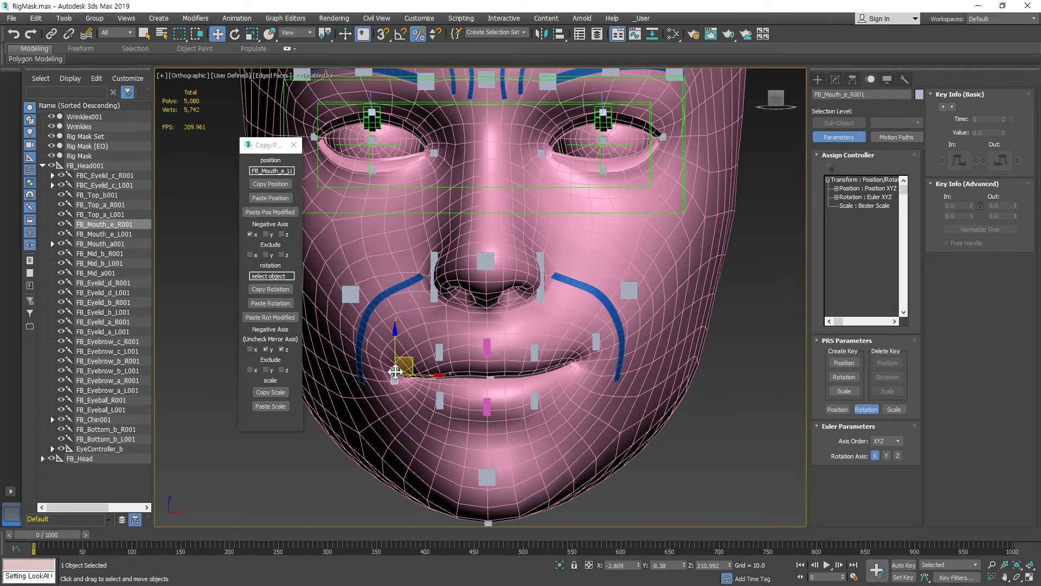
click(282, 197)
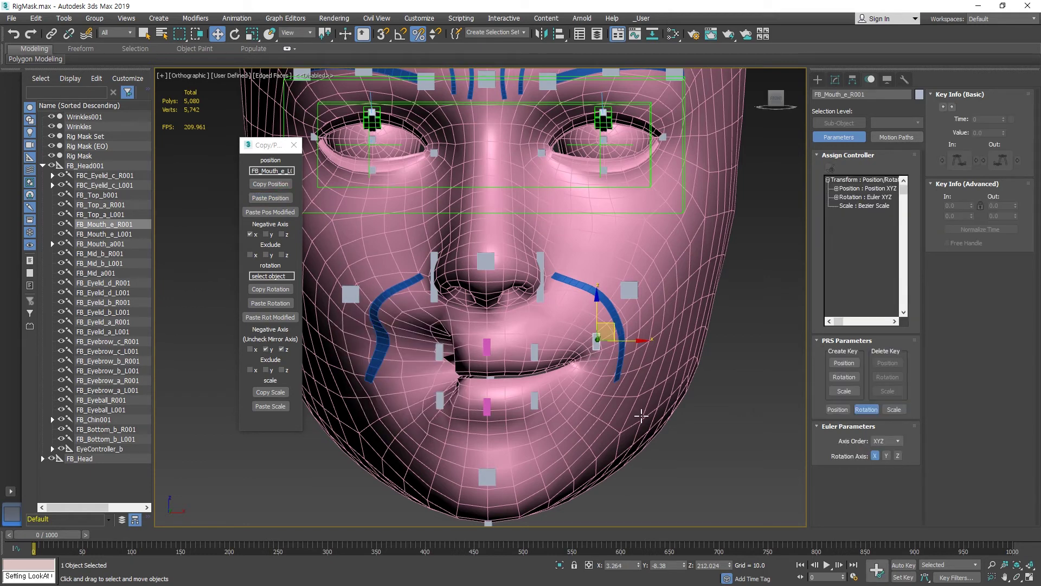
key(ctrl+z)
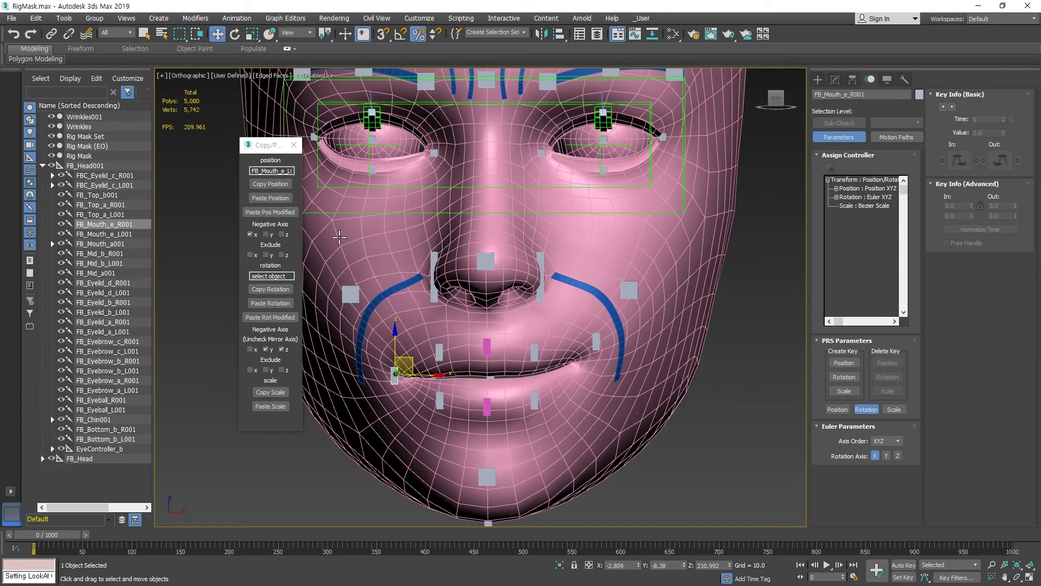
click(288, 212)
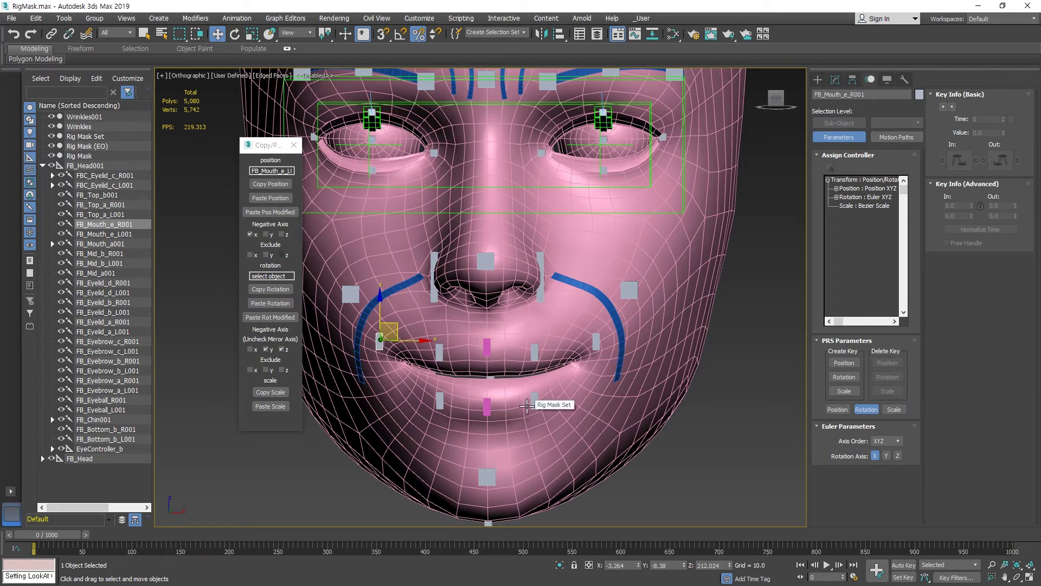
Copy the position of cheek bone FB_Bottom_b_L001 and paste it mirrored in X onto FB_Bottom_b_R001.
click(629, 287)
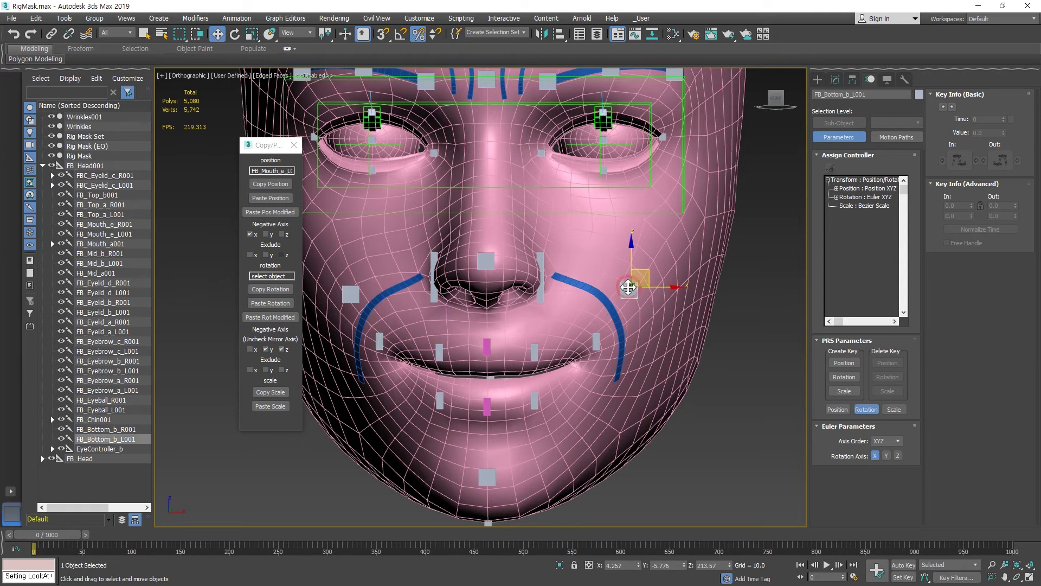
click(269, 184)
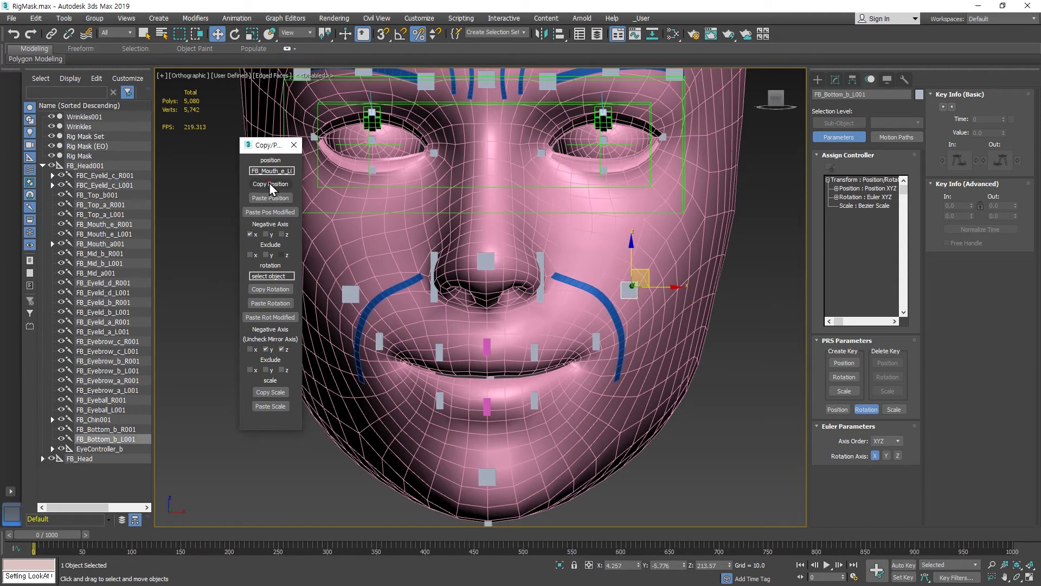
click(353, 294)
click(287, 213)
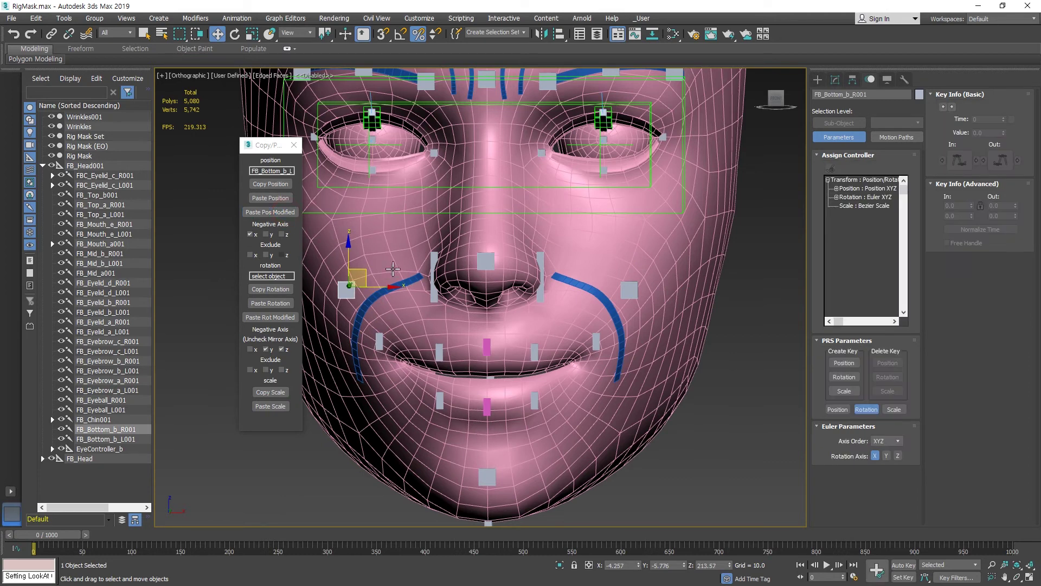
Rotate cheek bone FB_Bottom_b_R001 by about 16.4° in X and copy its rotation.
key(e)
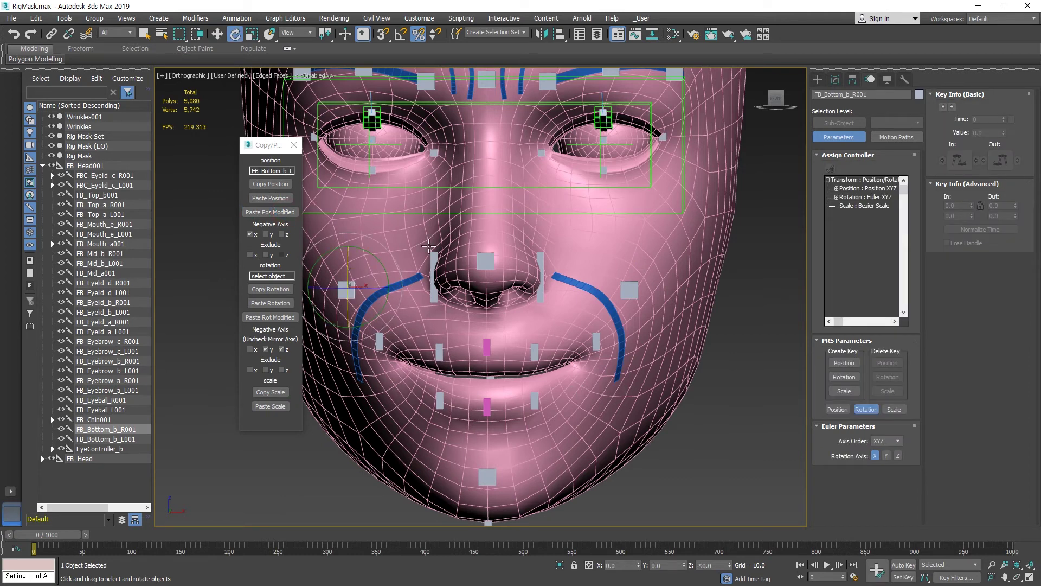
drag(379, 262, 375, 255)
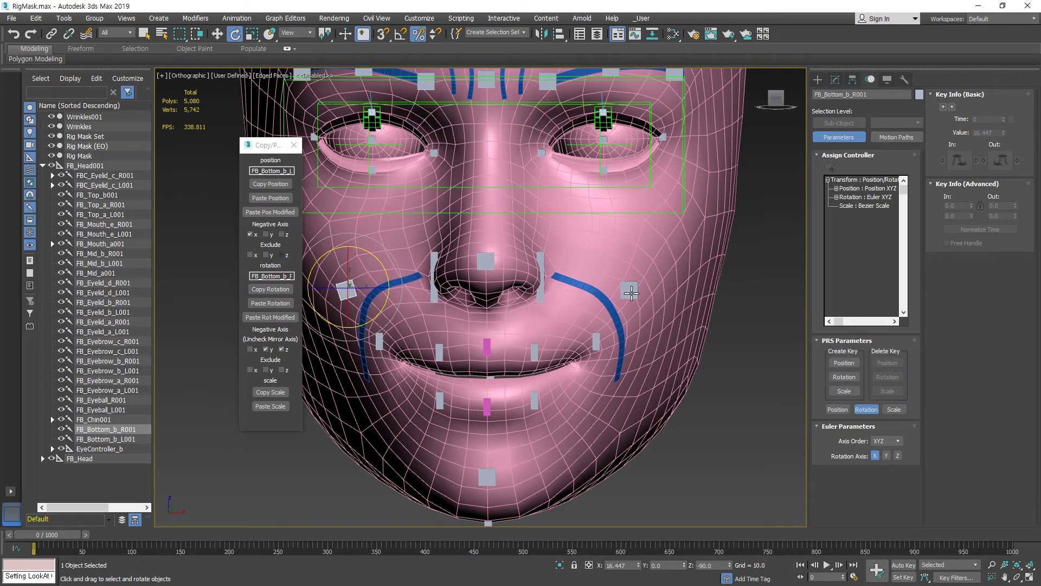
Undo a first modified rotation paste on FB_Bottom_b_L001, set the rotation's negative axis to X only, and paste the modified rotation again.
click(630, 292)
click(285, 319)
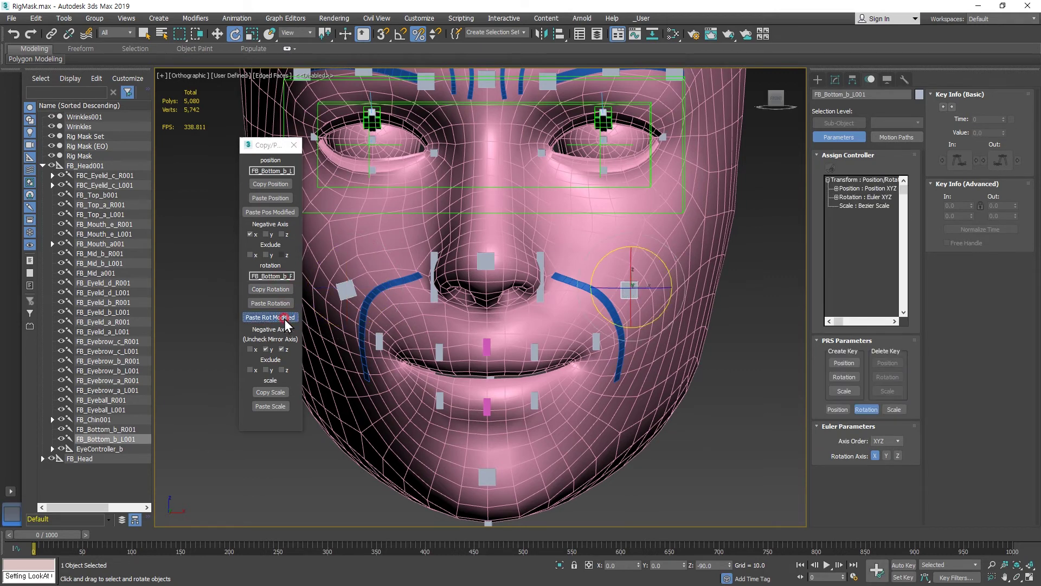
key(ctrl+z)
click(265, 349)
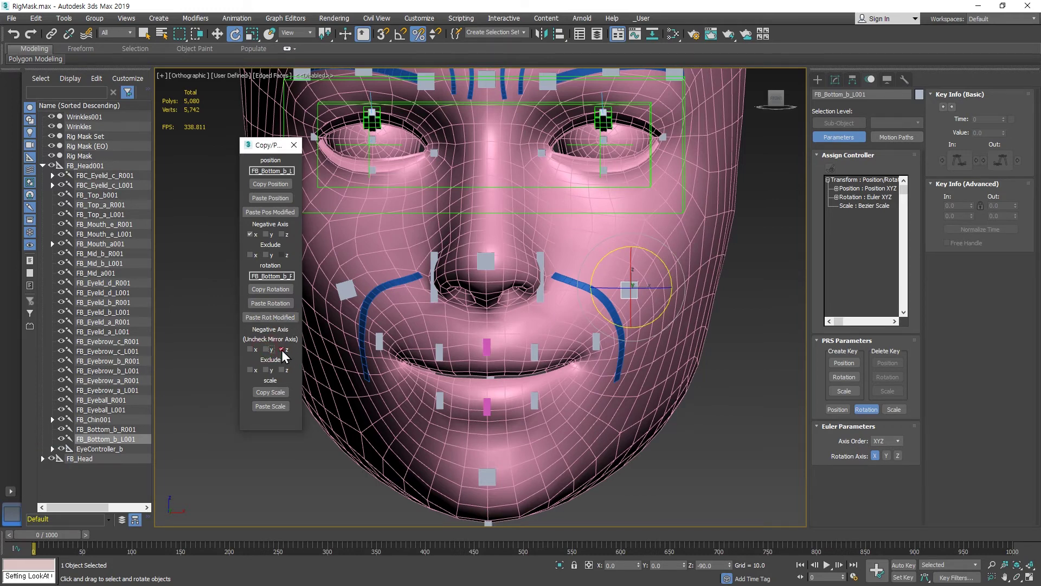
click(250, 350)
click(287, 318)
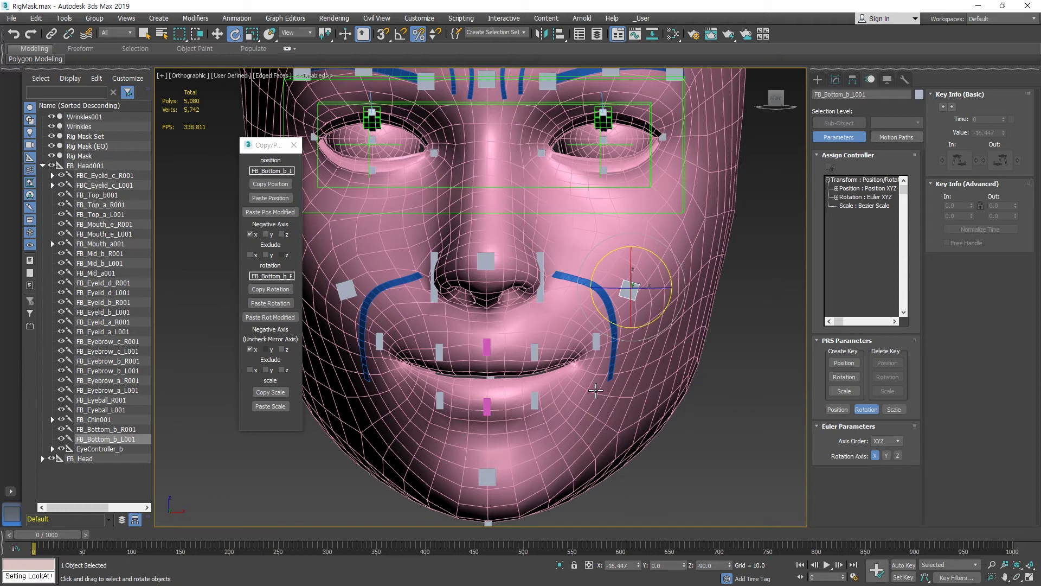
Move the upper-lip bone FB_Mouth_b_L001 up and outward to about X 1.91 and Z 212.29, and copy its position.
click(536, 349)
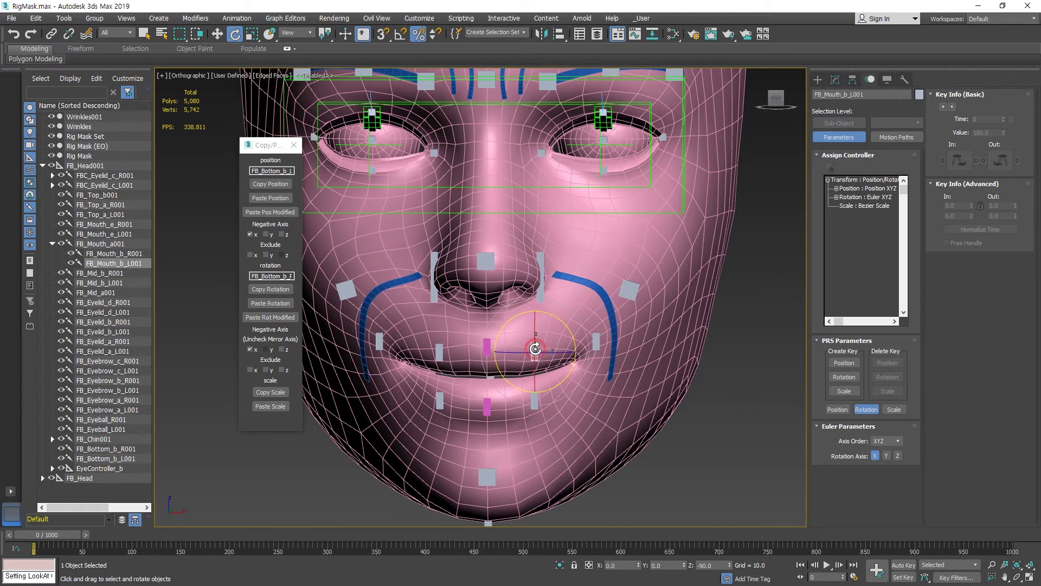
key(w)
drag(542, 344, 545, 320)
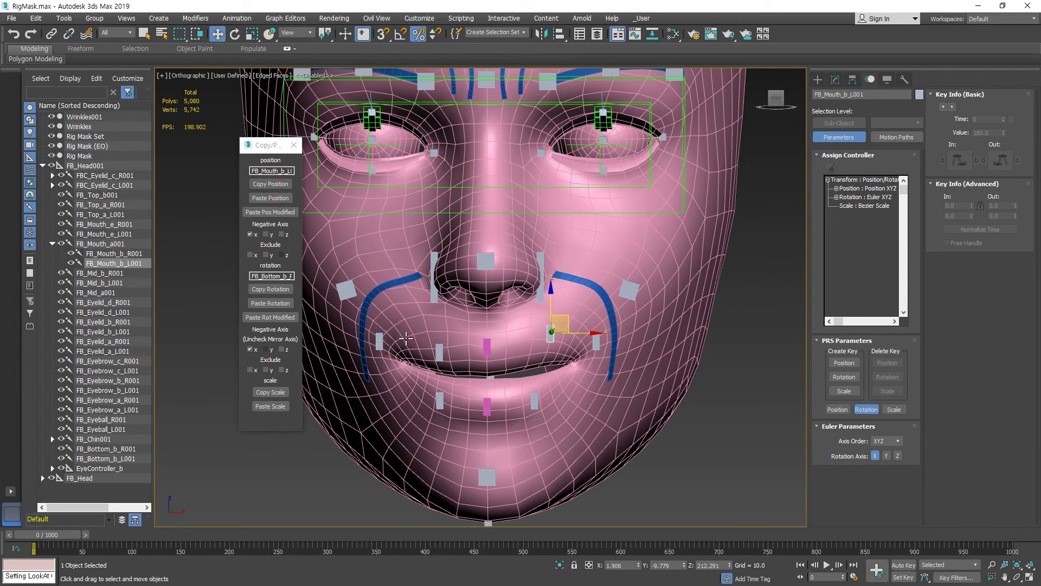
Try pasting the modified position with X as the negative axis onto FB_Mouth_b_R001, inspect the lip, and undo the paste.
click(439, 352)
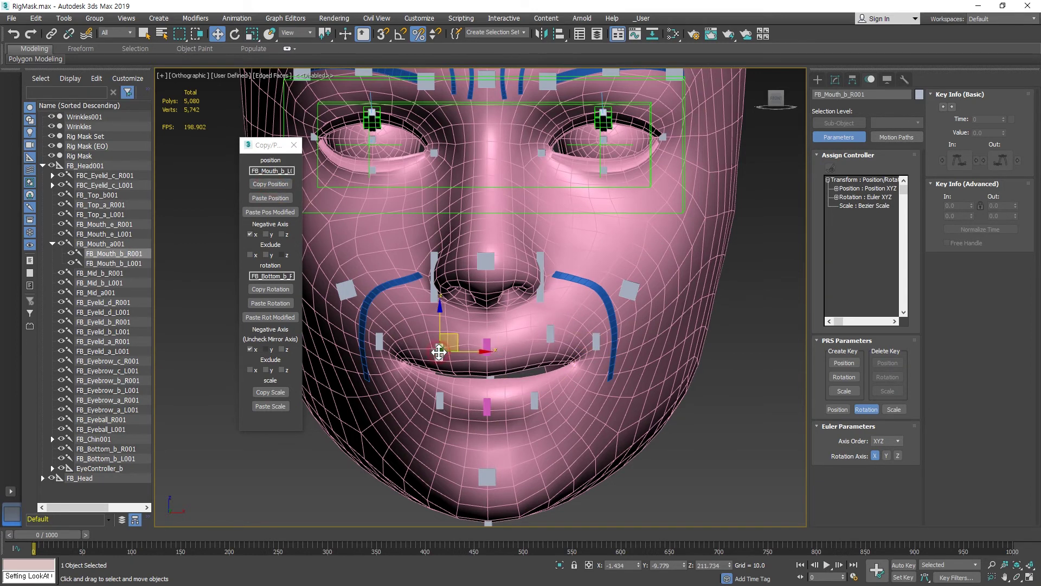
click(286, 213)
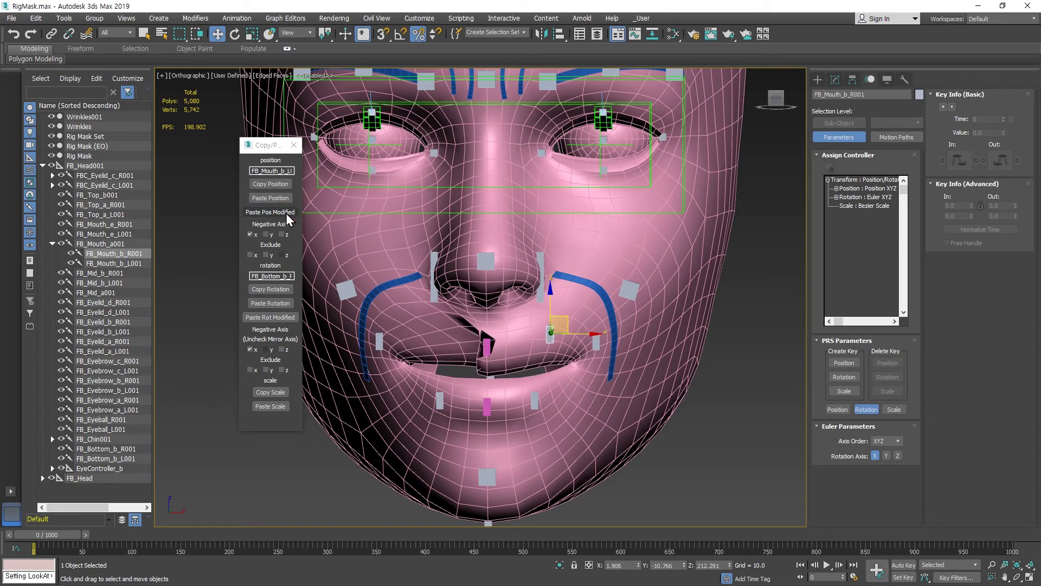
mouse_move(498, 341)
alt+middle_down()
mouse_move(540, 342)
mouse_move(498, 342)
alt+middle_up()
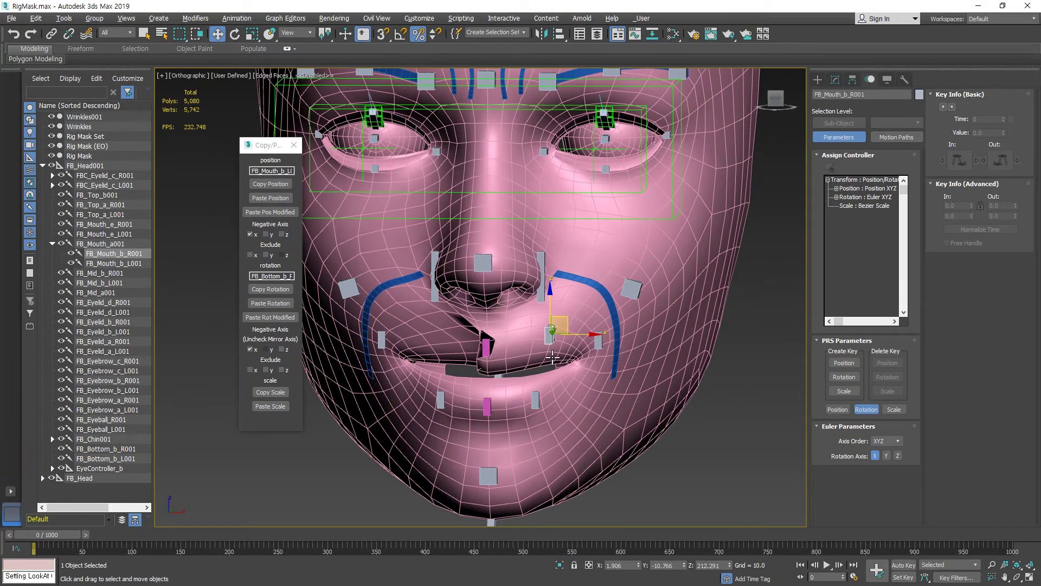
key(ctrl+z)
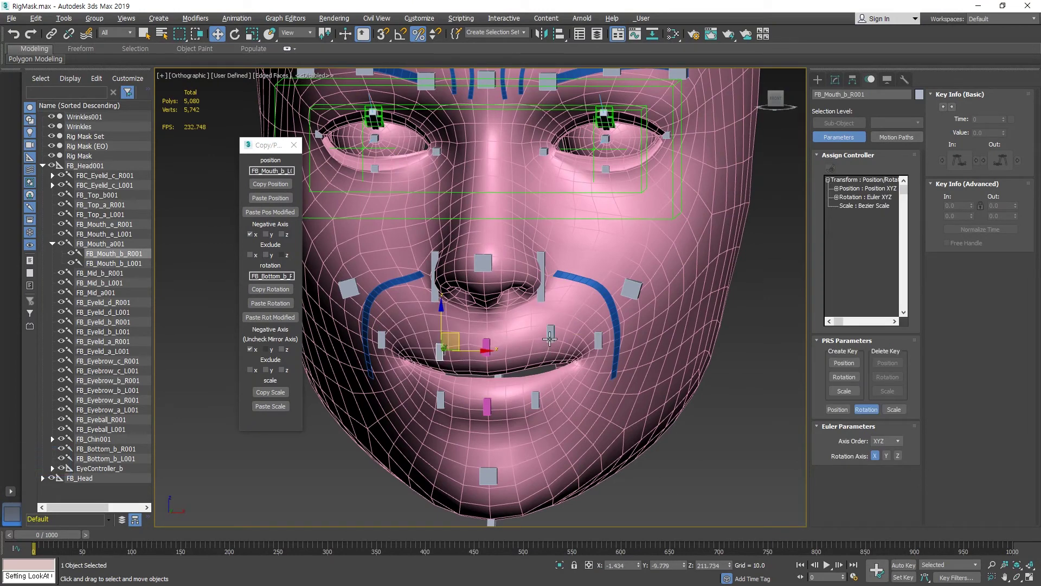
Show the world rotation values of the parent bone FB_Mouth_a001 in the Transform Type-In.
click(486, 343)
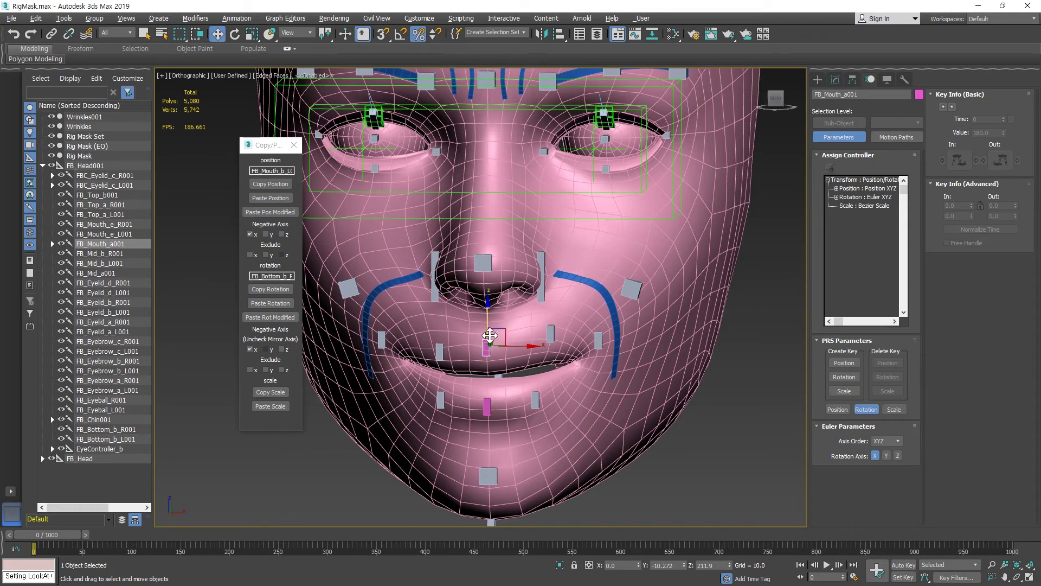
key(F12)
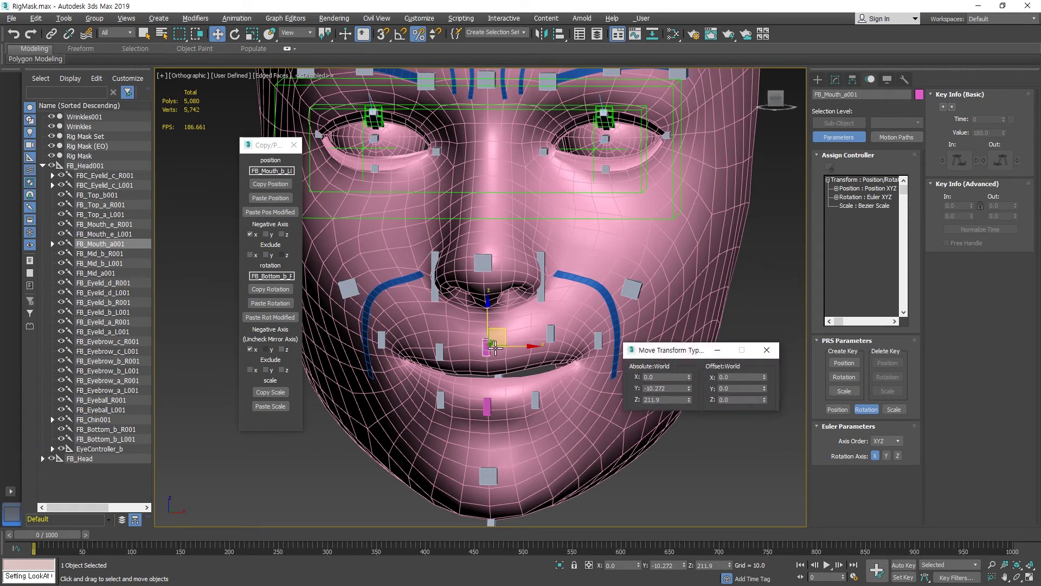
key(e)
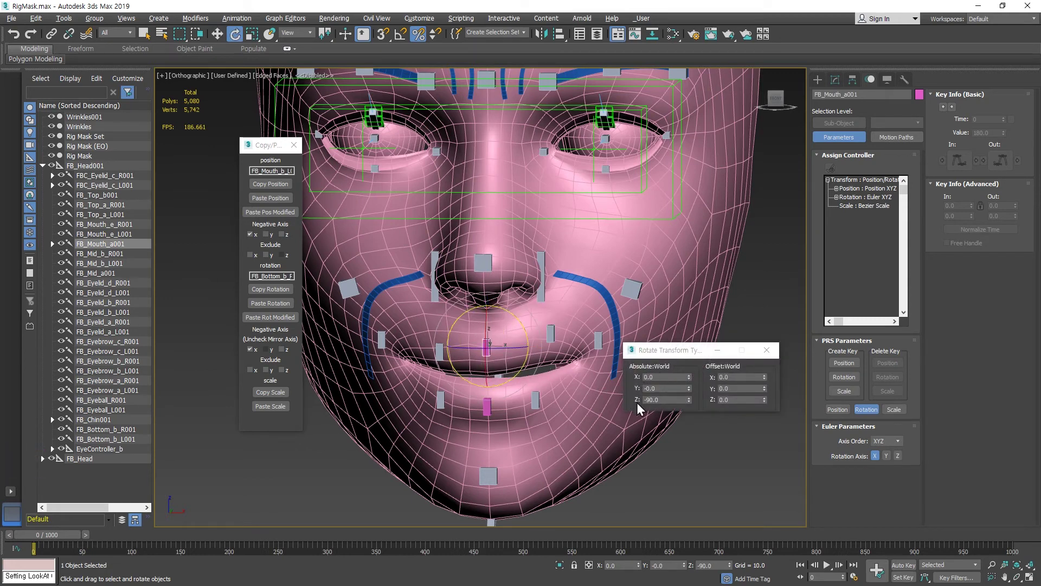
Try resetting the world Z rotation of FB_Mouth_a001 to 0, inspect the mouth from the side, and undo the rotation.
right_click(689, 400)
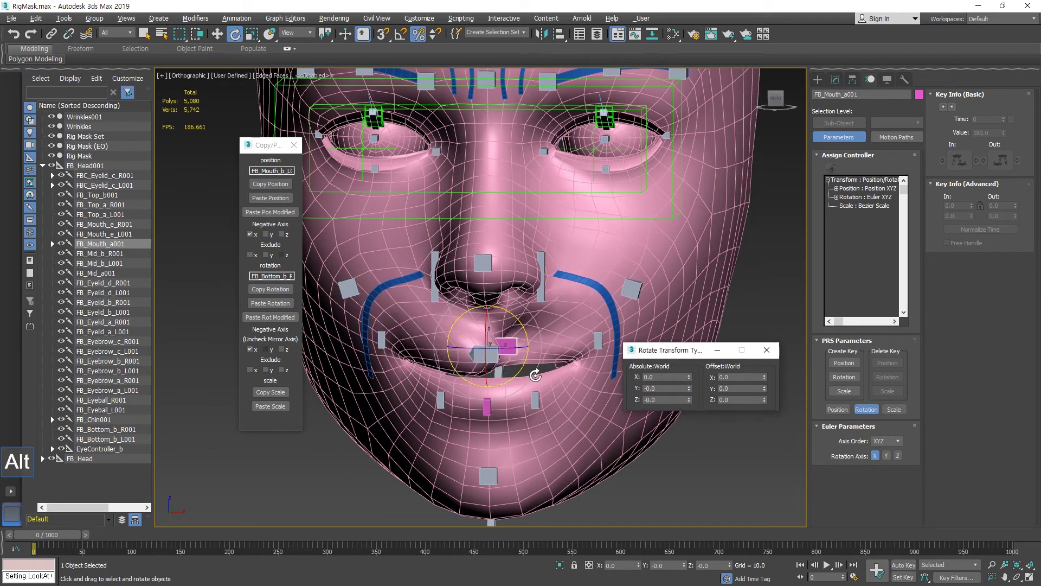
alt+middle_drag(534, 374, 467, 396)
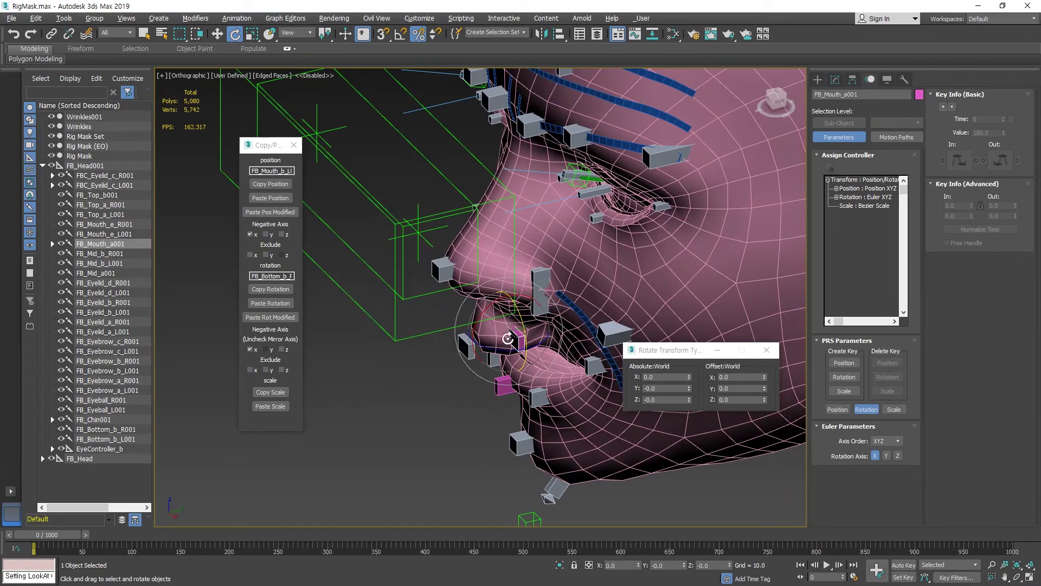
alt+middle_drag(504, 347, 465, 341)
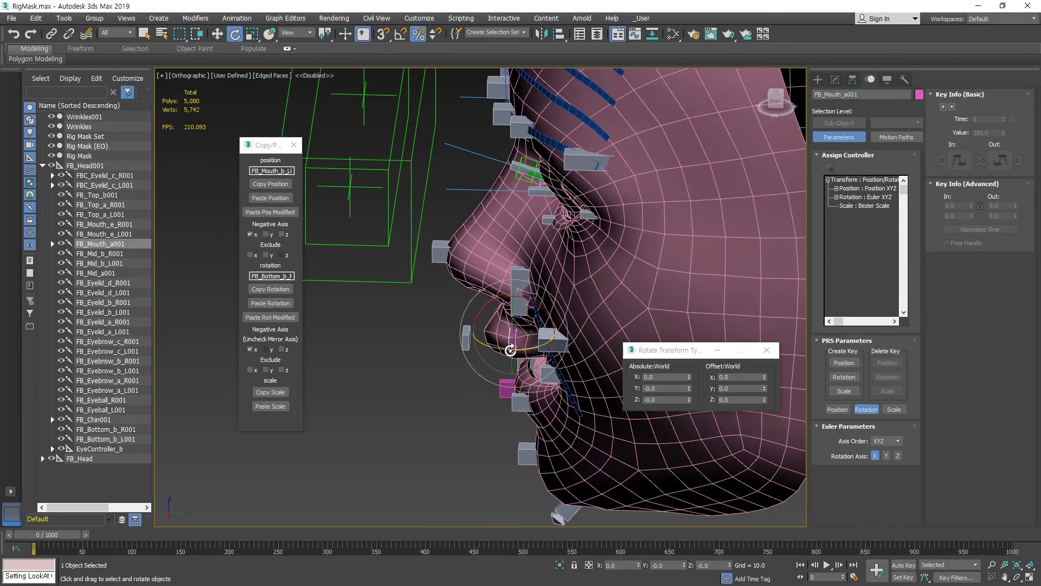
alt+middle_drag(530, 349, 572, 371)
key(ctrl+z)
alt+middle_drag(505, 386, 567, 353)
Copy the position of FB_Mouth_b_L001 and paste it modified onto FB_Mouth_b_R001 with only Y as the negative axis.
click(589, 302)
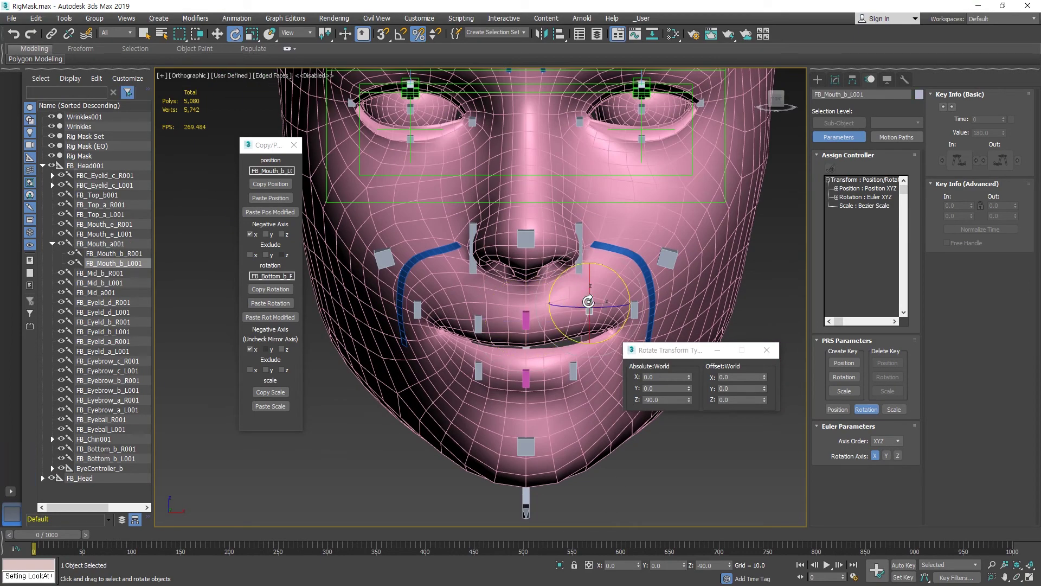
click(278, 185)
click(479, 323)
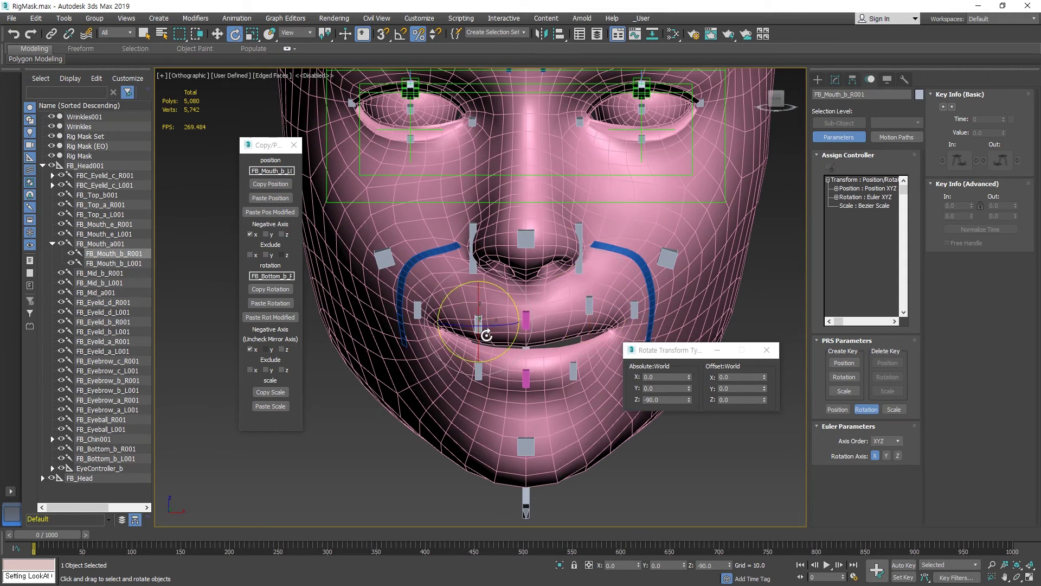
click(266, 234)
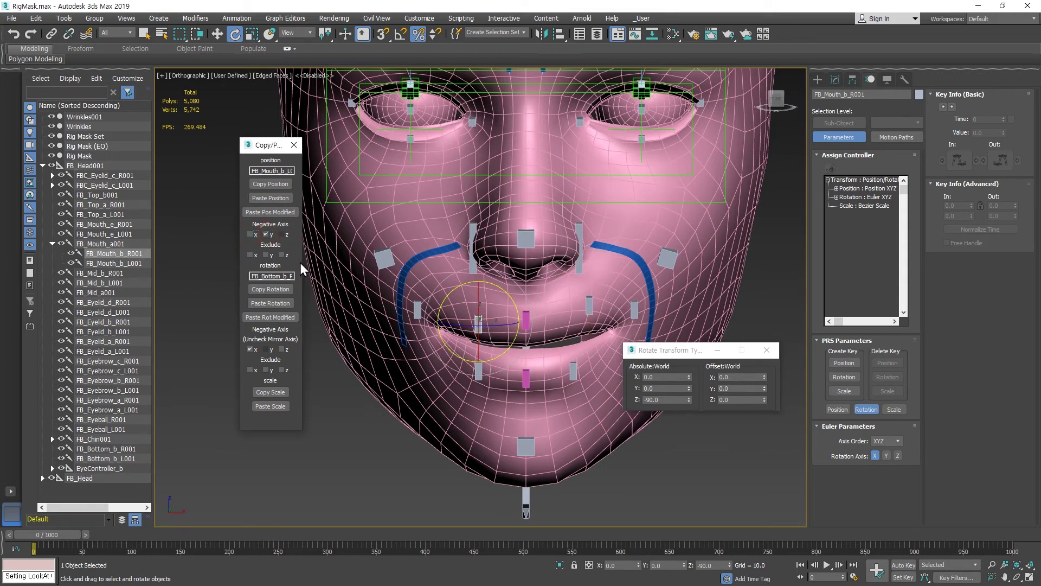
click(288, 213)
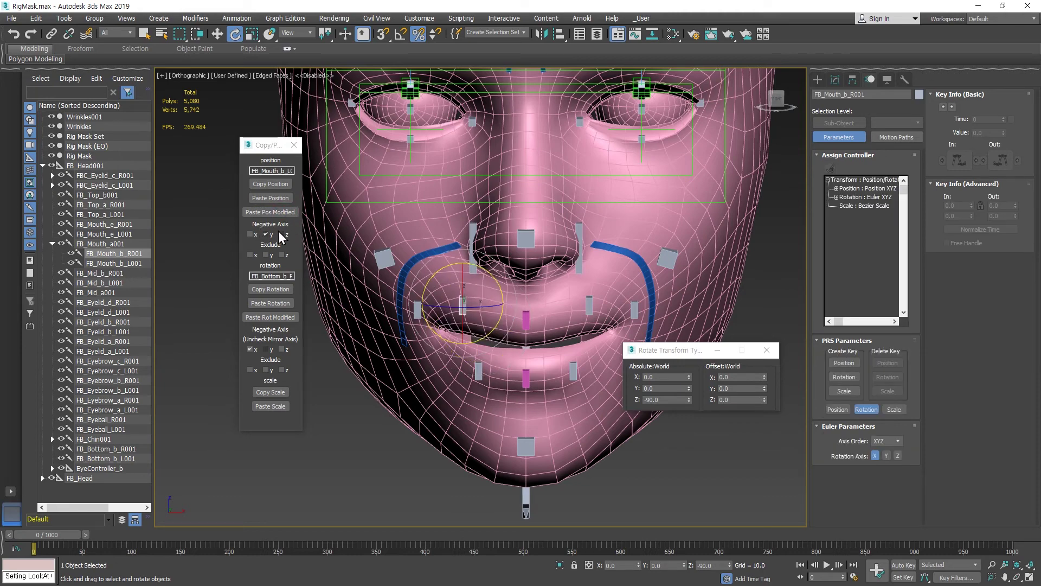
Move the FB_Head001 helper sideways in the front view and rotate it about Z to about 20.5 degrees.
alt+middle_drag(469, 337, 597, 314)
scroll(553, 309, down, 6)
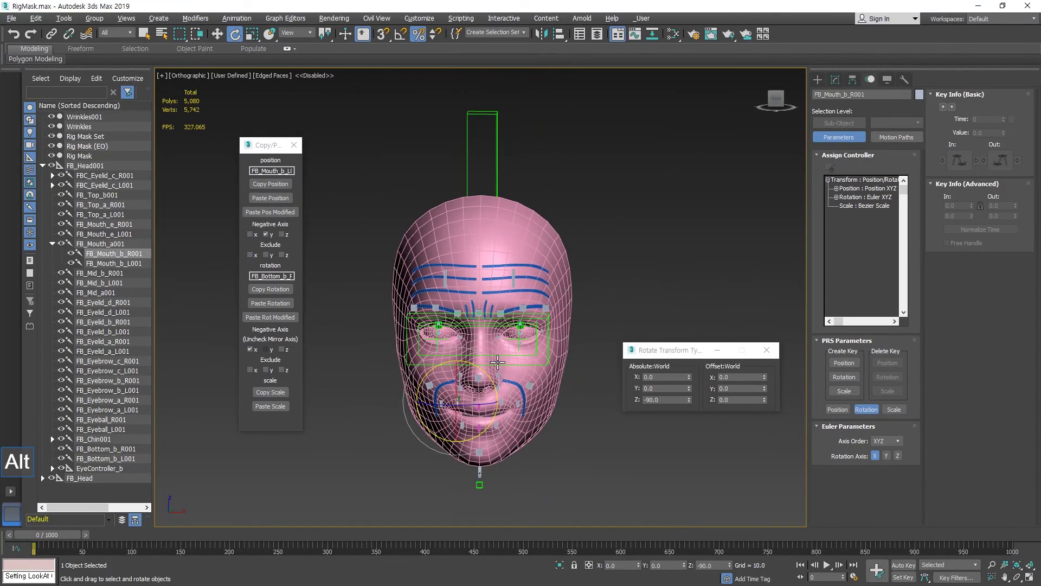
key(f)
key(z)
scroll(597, 317, down, 14)
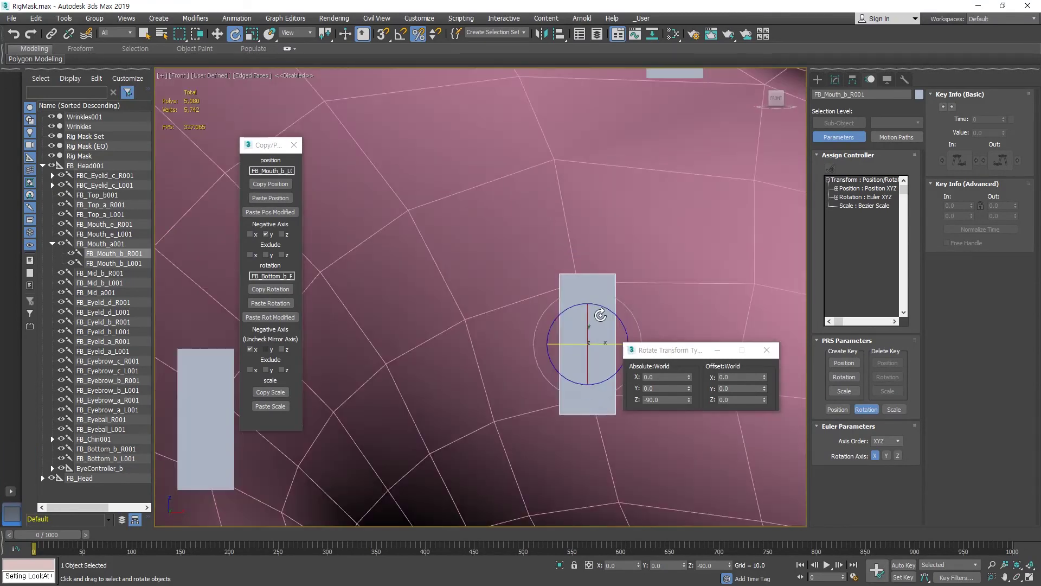
scroll(597, 319, down, 4)
middle_drag(579, 323, 505, 369)
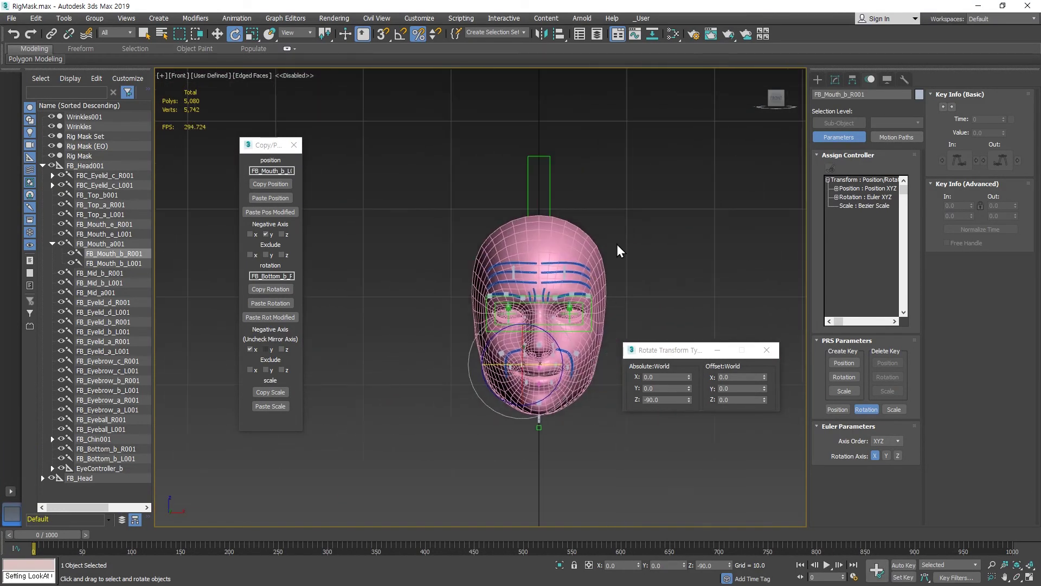
click(617, 245)
click(550, 174)
key(w)
drag(574, 200, 654, 199)
key(e)
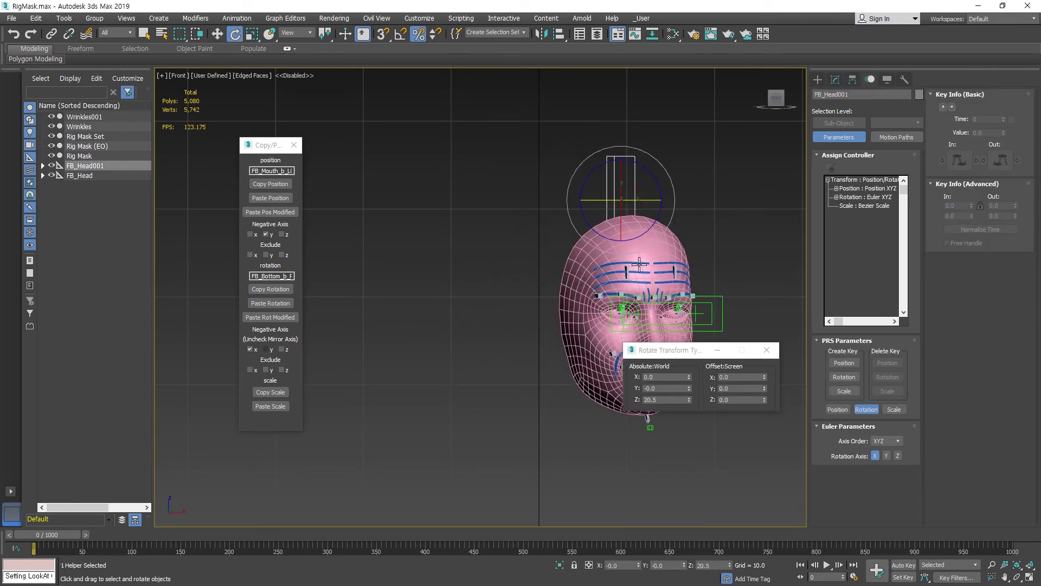
Move the lower-lip bone FB_Mouth_d_L001 outward and down to about X 14.637, Y -8.267, Z 209.642.
alt+middle_drag(607, 255, 553, 306)
scroll(553, 306, up, 4)
alt+middle_drag(552, 353, 568, 323)
click(611, 458)
scroll(540, 417, up, 2)
click(521, 382)
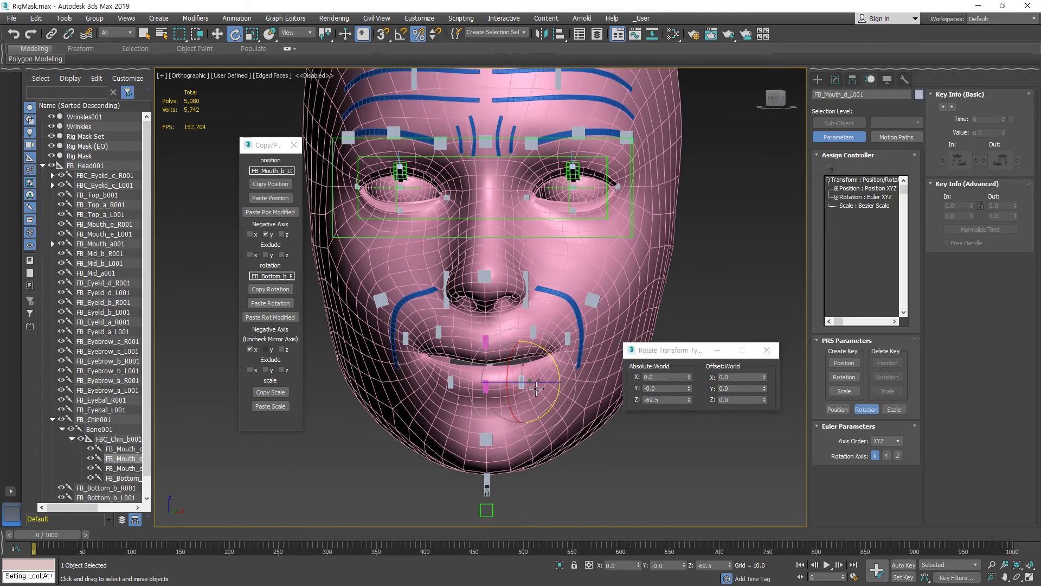
key(w)
drag(540, 365, 555, 382)
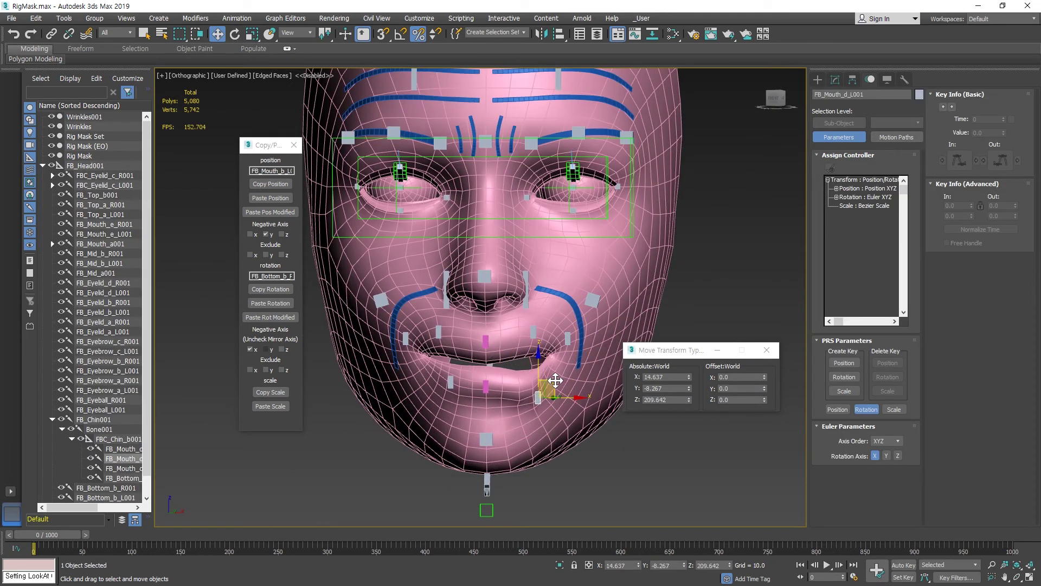
Try pasting the modified position of FB_Mouth_d_L001 onto FB_Mouth_d_R001 with Y as the negative axis, inspect the lip, and undo the paste.
click(278, 186)
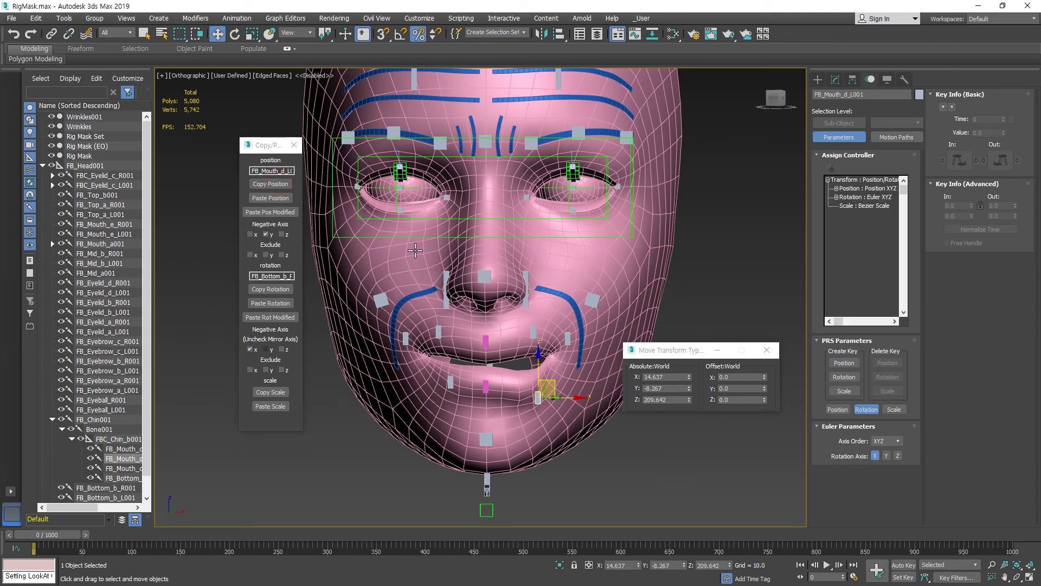
click(451, 382)
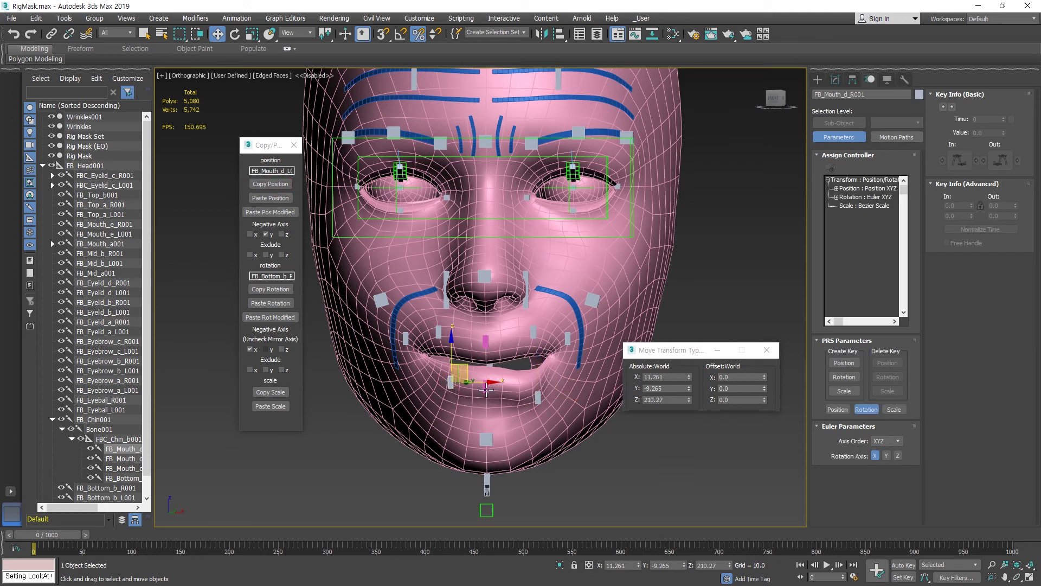
click(285, 212)
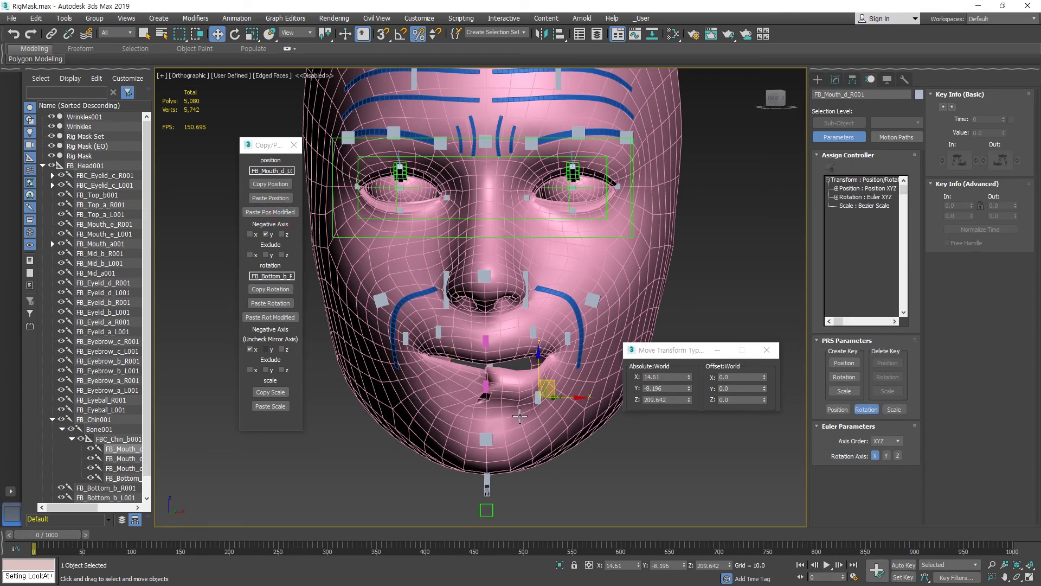
alt+middle_drag(520, 416, 474, 383)
key(ctrl+z)
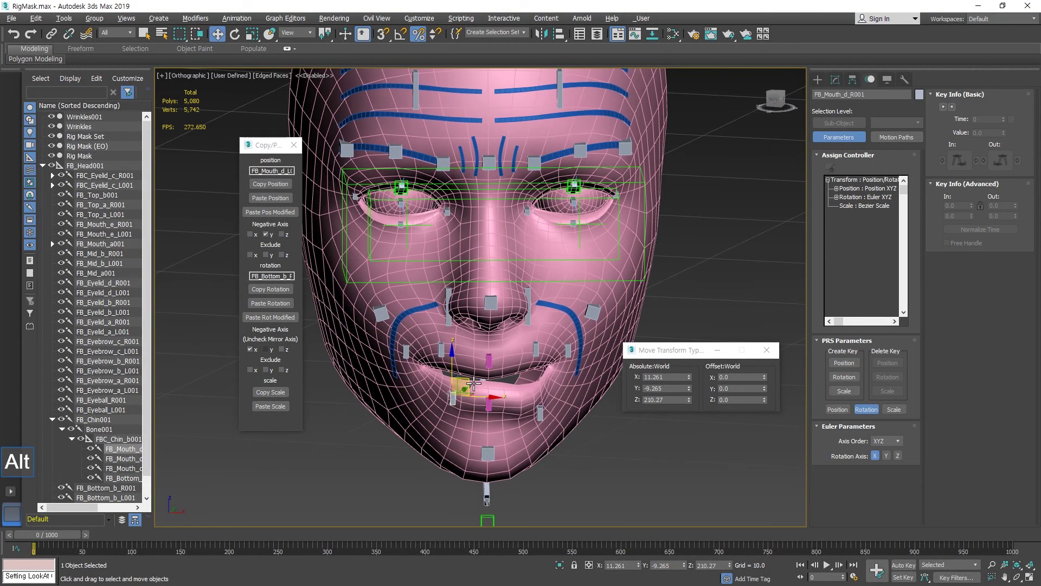
Copy the position of FB_Mouth_d_L001 and paste it modified onto FB_Mouth_d_R001 with only X as the negative axis.
click(540, 413)
click(270, 186)
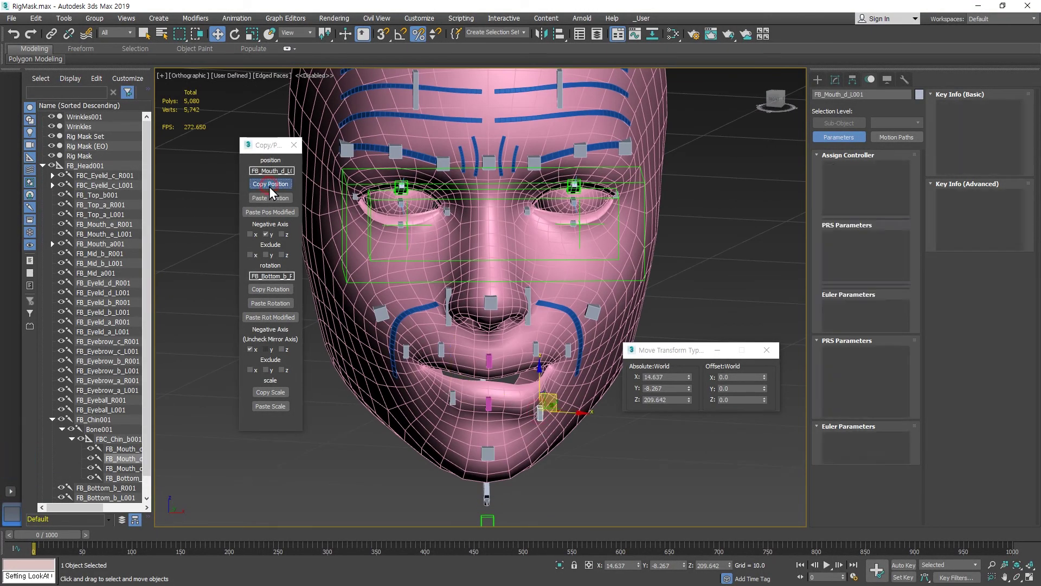
click(452, 396)
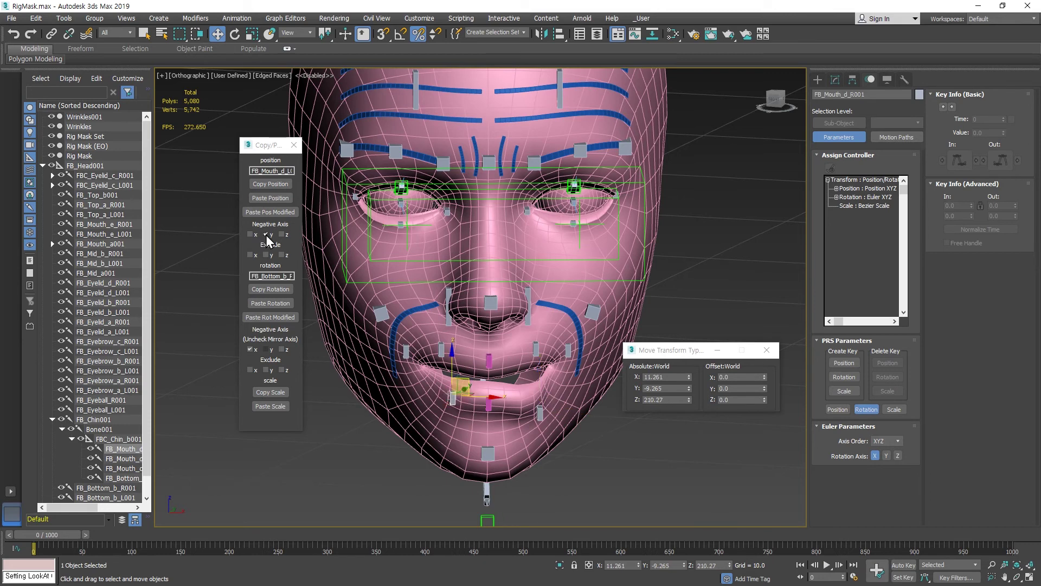
click(266, 235)
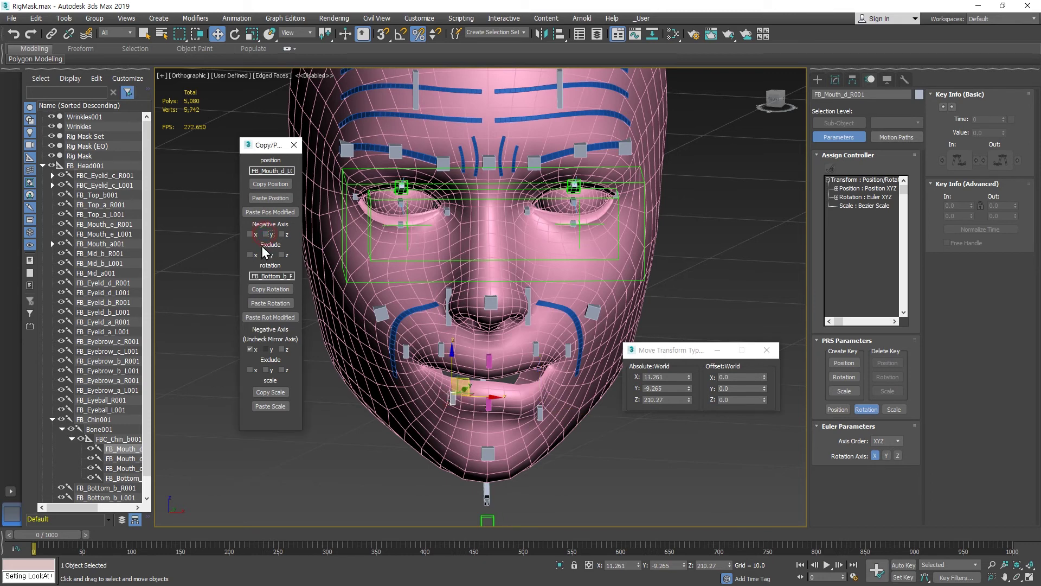
click(281, 212)
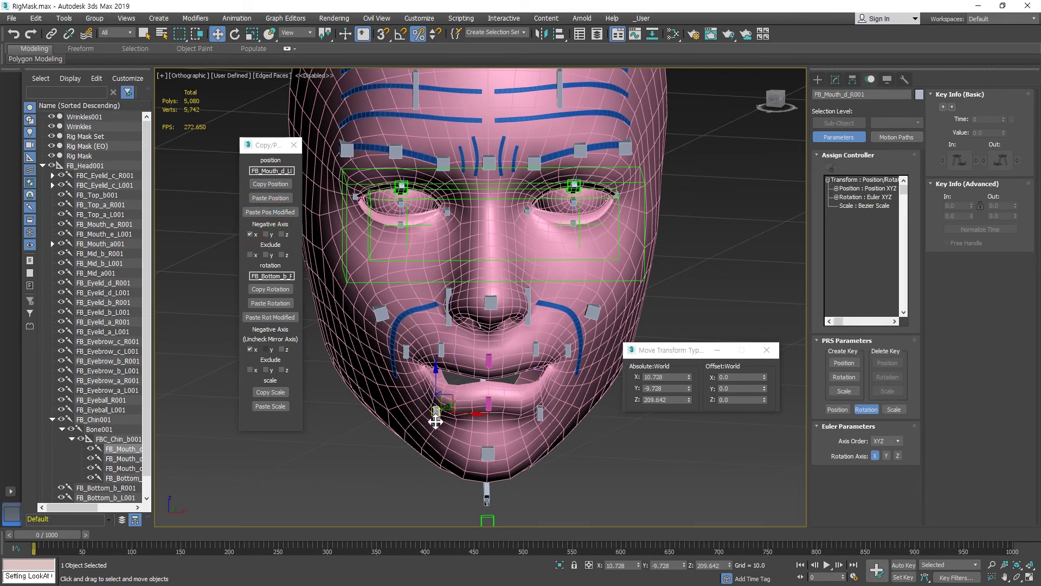
alt+middle_drag(434, 420, 528, 352)
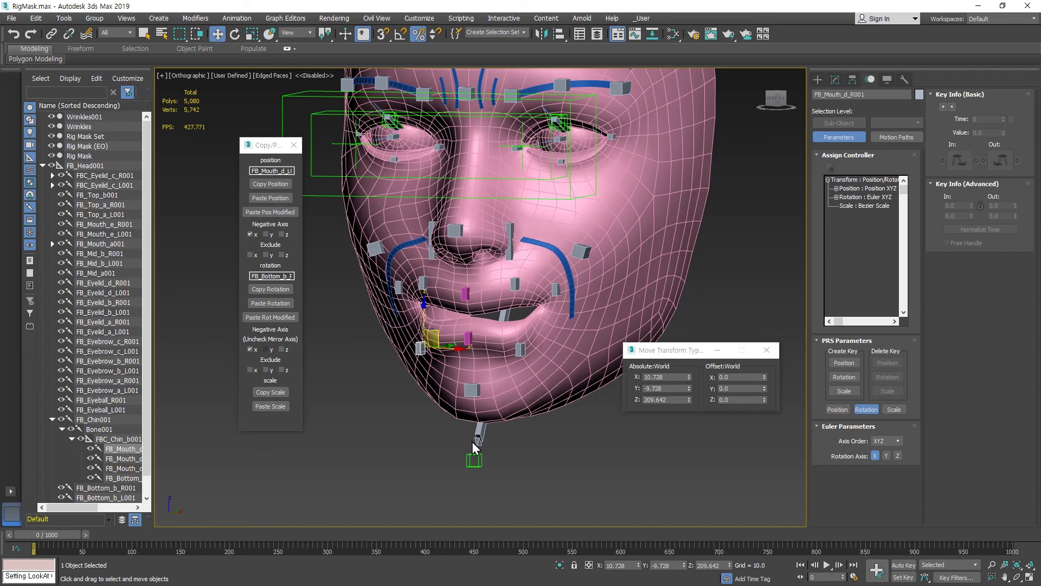
Unlink FB_Mouth_d_R001 and FB_Mouth_d_L001 from their parent and link both to the magenta centre bone of the lower lip.
ctrl+click(520, 349)
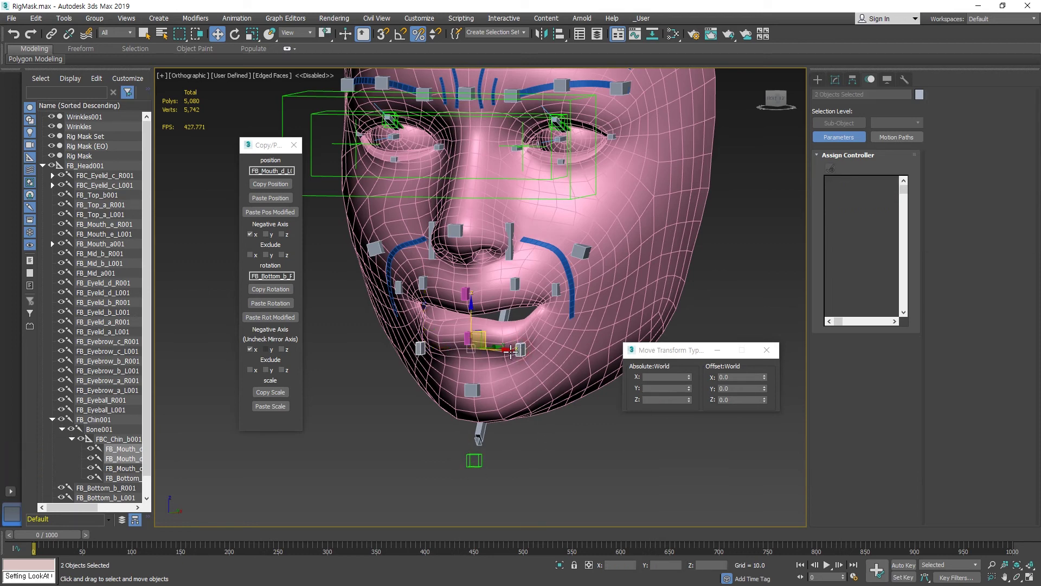
click(68, 33)
click(51, 33)
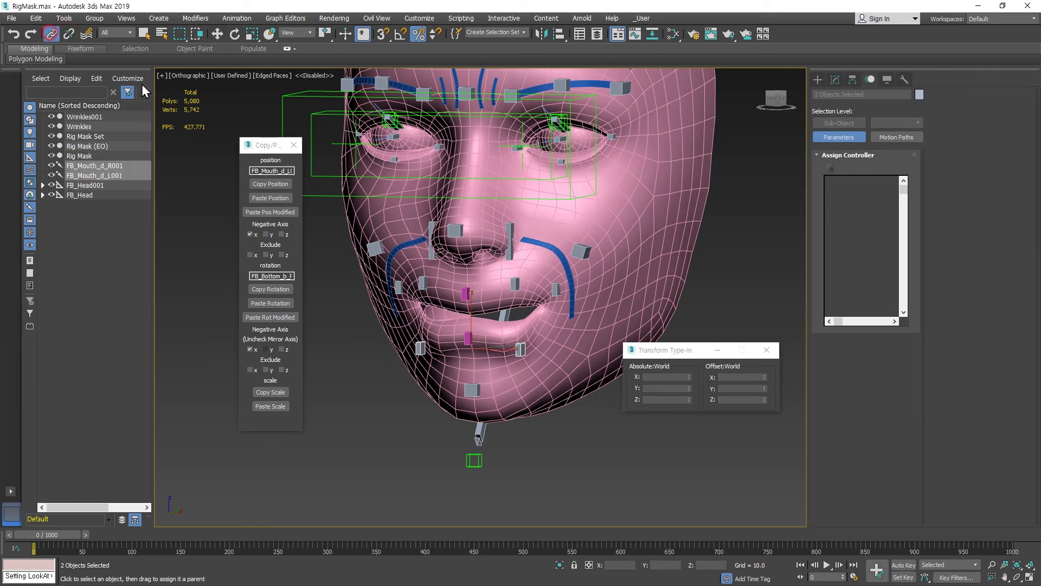
drag(422, 353, 467, 341)
right_click(545, 460)
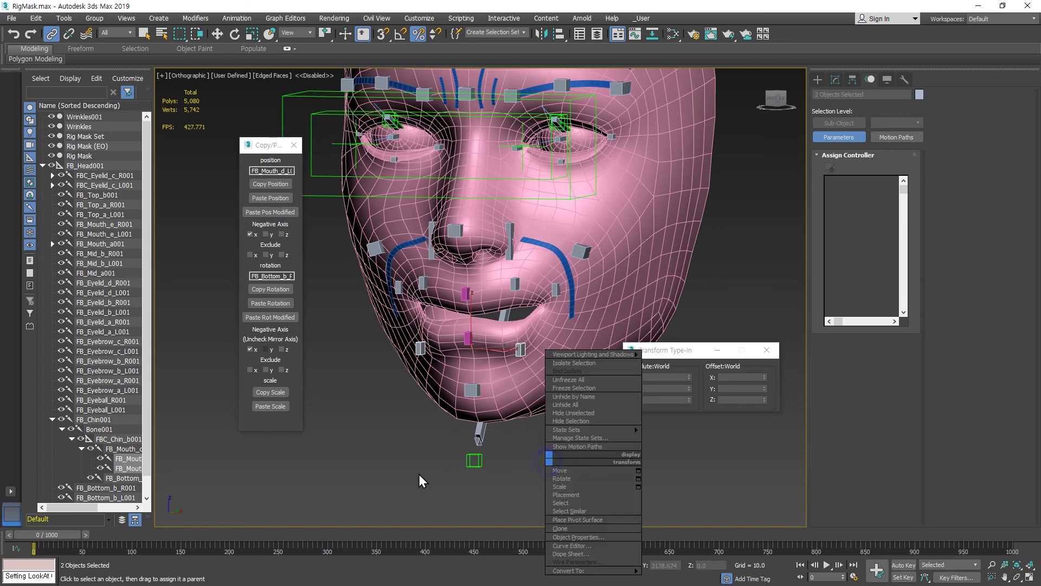
Link the magenta lower-lip centre bone and the chin bone to the green FBC_Chin_b001 helper below the chin, and clear the selection.
click(468, 338)
ctrl+click(472, 390)
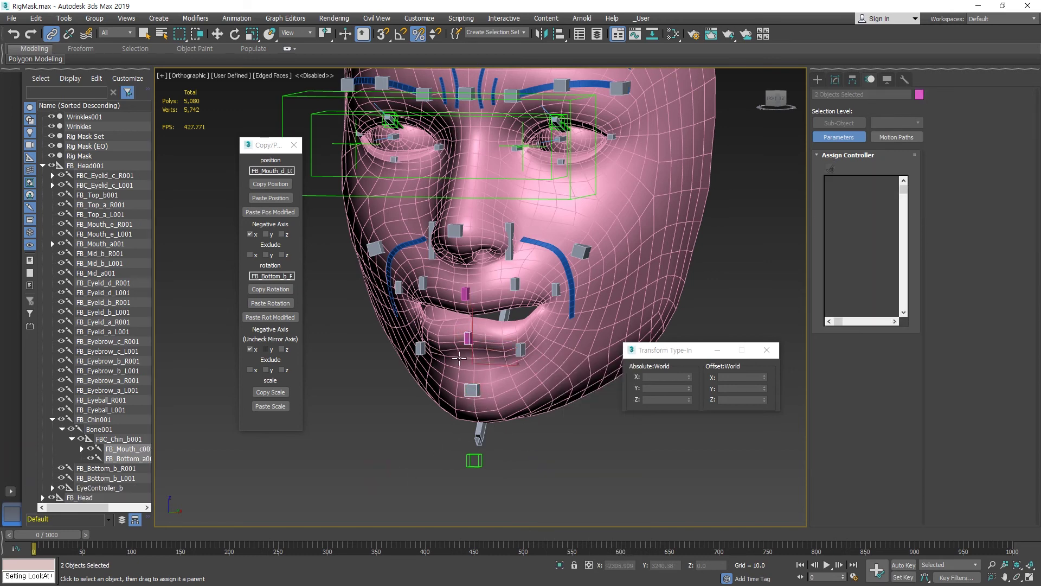
alt+middle_drag(497, 393, 471, 400)
drag(464, 388, 481, 468)
click(518, 471)
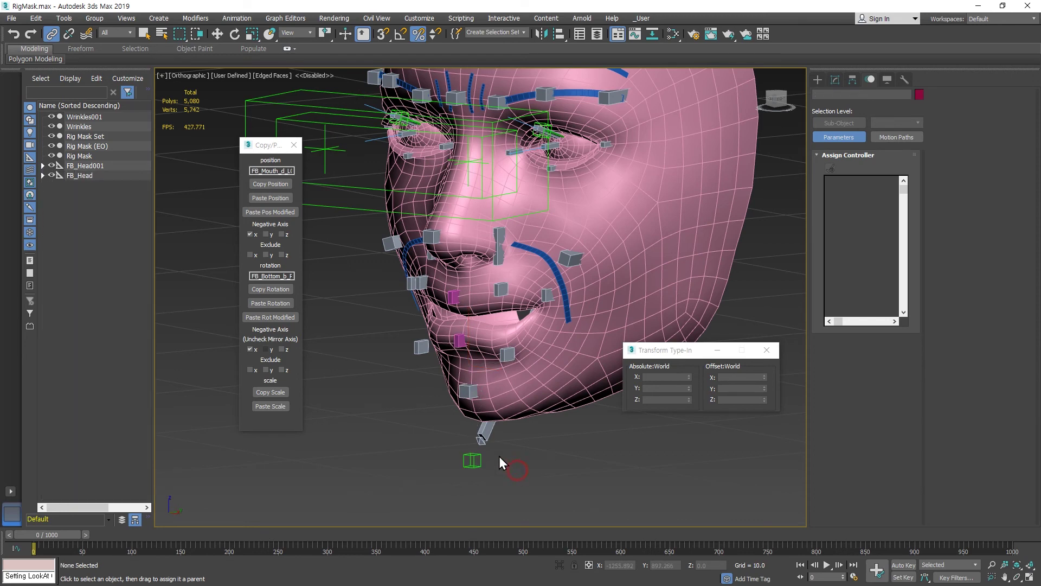
Try moving Bone001 below the chin downward along Z, and undo the move.
click(481, 439)
key(w)
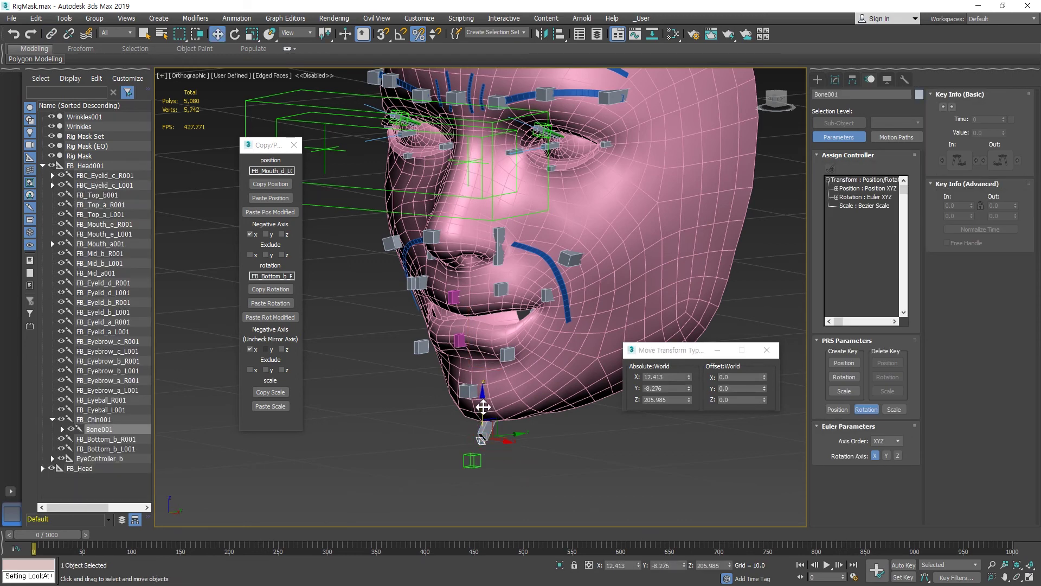
drag(483, 404, 481, 434)
key(ctrl+z)
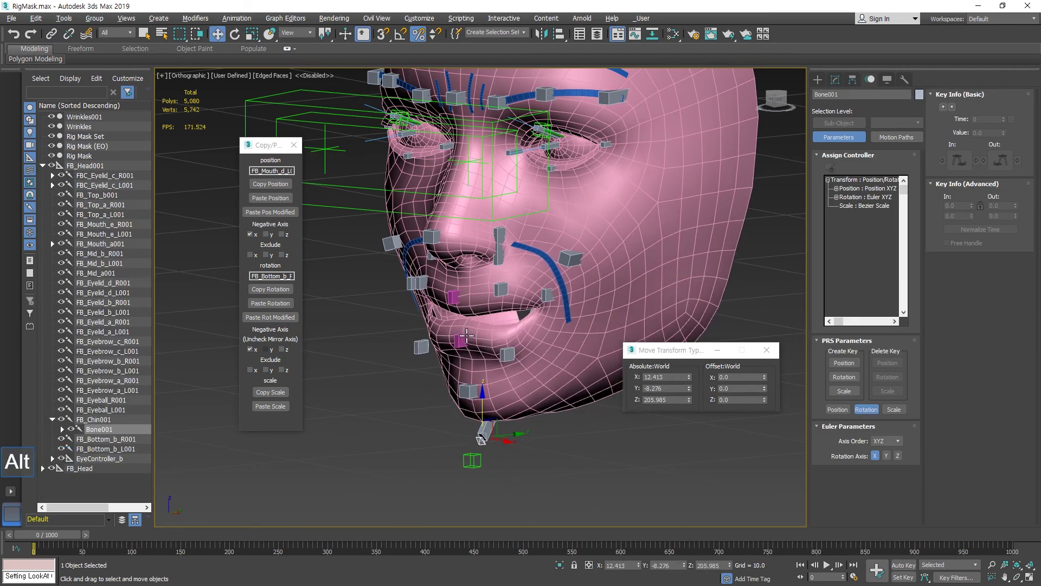
alt+middle_drag(472, 337, 480, 383)
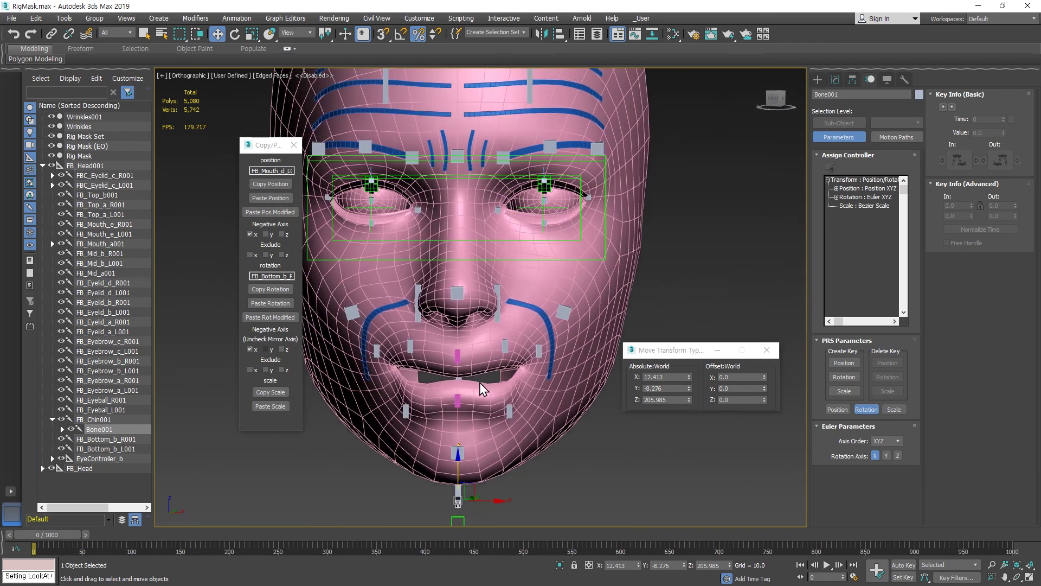
Raise FB_Mouth_d_L001 to about Z 210.235 and paste its modified position onto FB_Mouth_d_R001 with only Y as the negative axis.
click(509, 414)
mouse_move(525, 395)
mouse_down()
mouse_move(512, 385)
mouse_move(522, 379)
mouse_up()
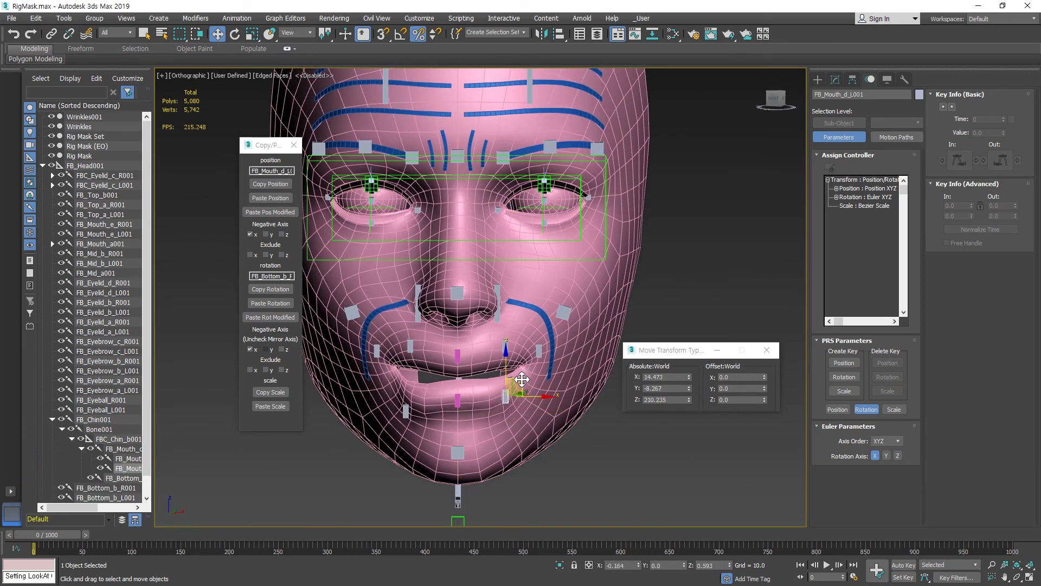
click(276, 184)
click(406, 411)
click(264, 235)
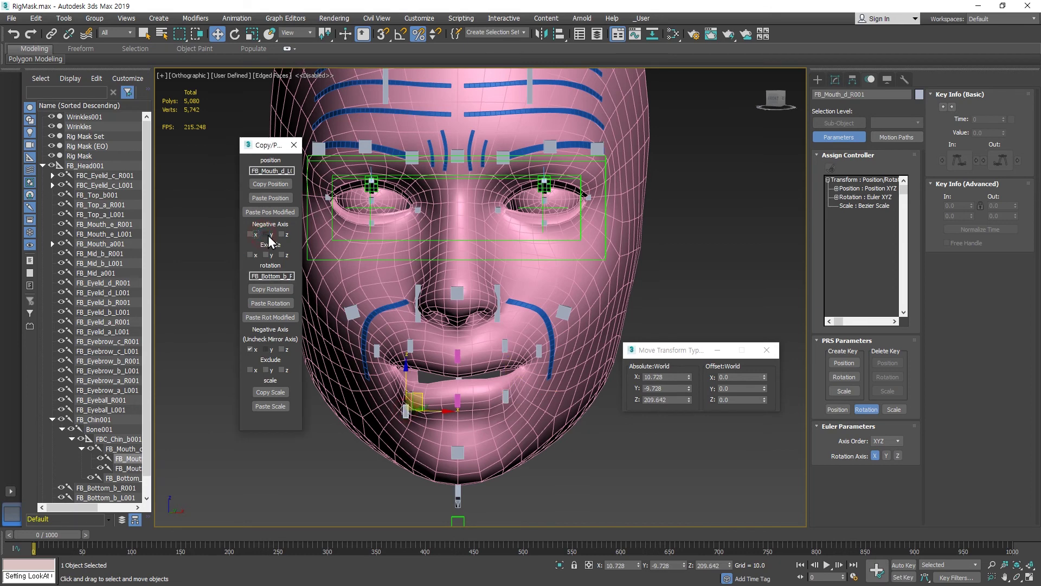
click(286, 213)
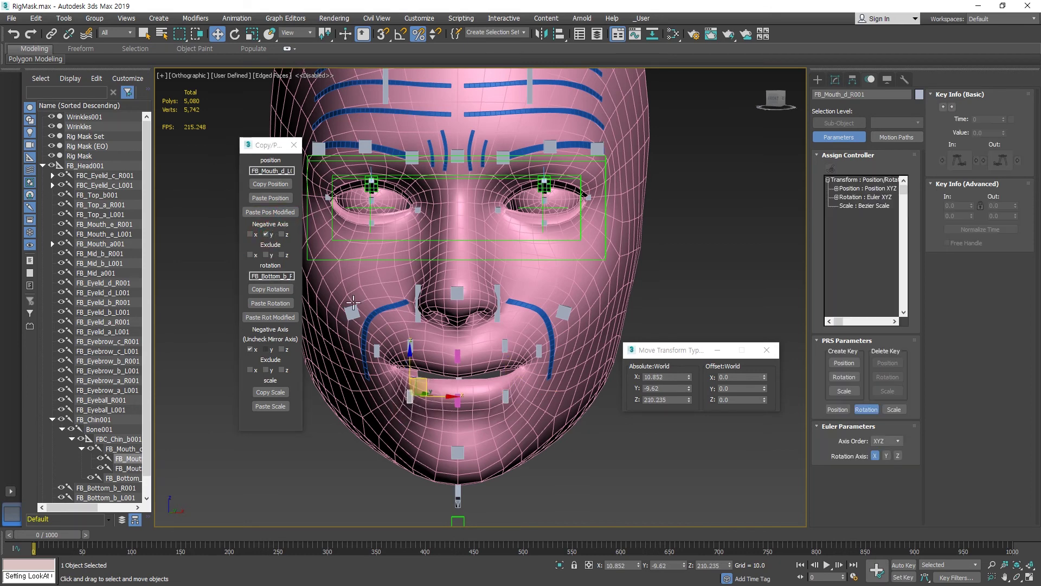
Undo the lip bone edits, the relinking and the FB_Head001 move and rotation to restore the head's original pose.
key(f)
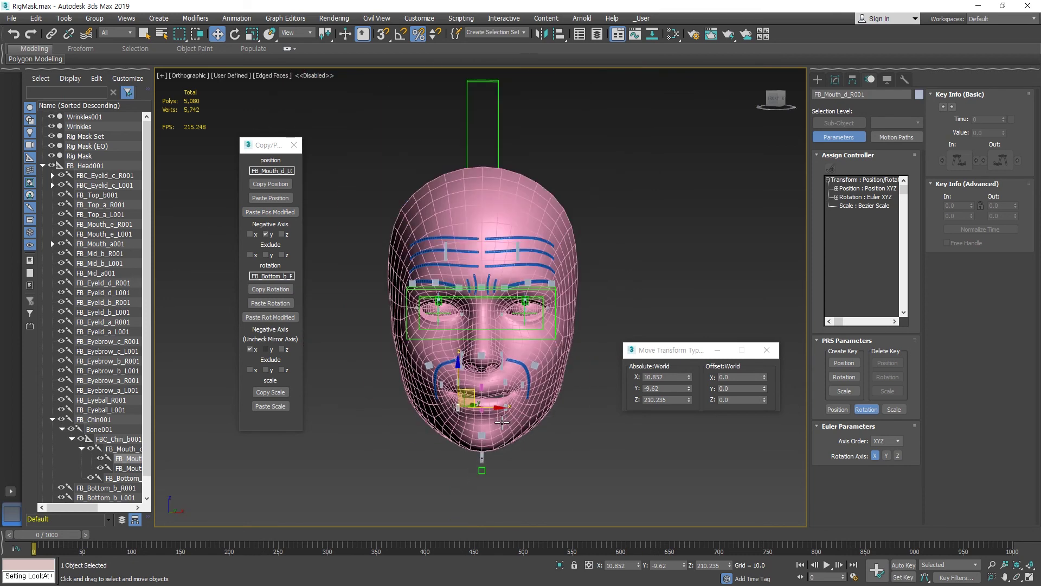
key(z)
scroll(518, 378, down, 10)
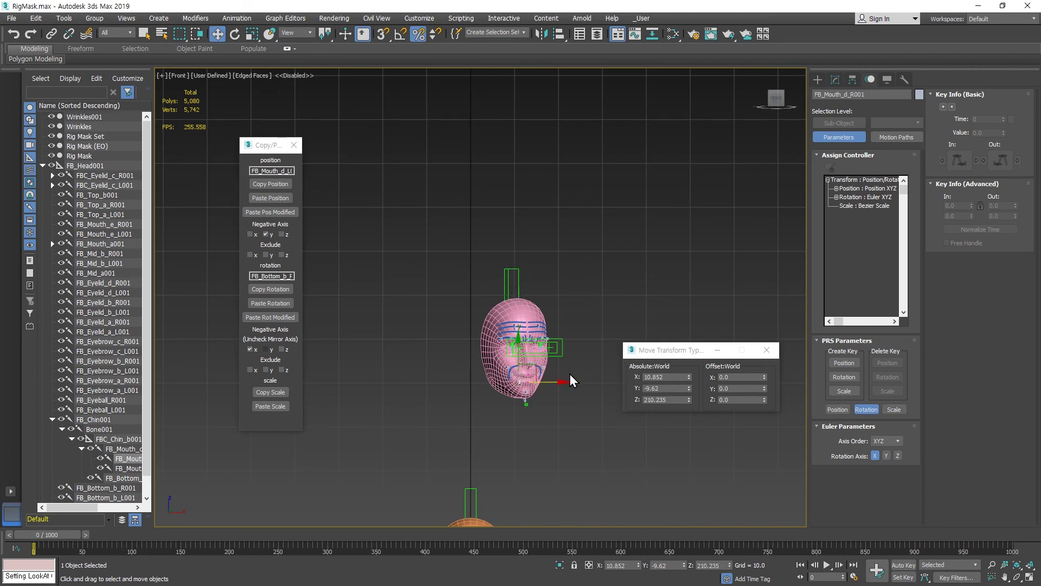
key(ctrl+z)
key(ctrl+z)
key(ctrl+z)
key(ctrl+z)
key(ctrl+z)
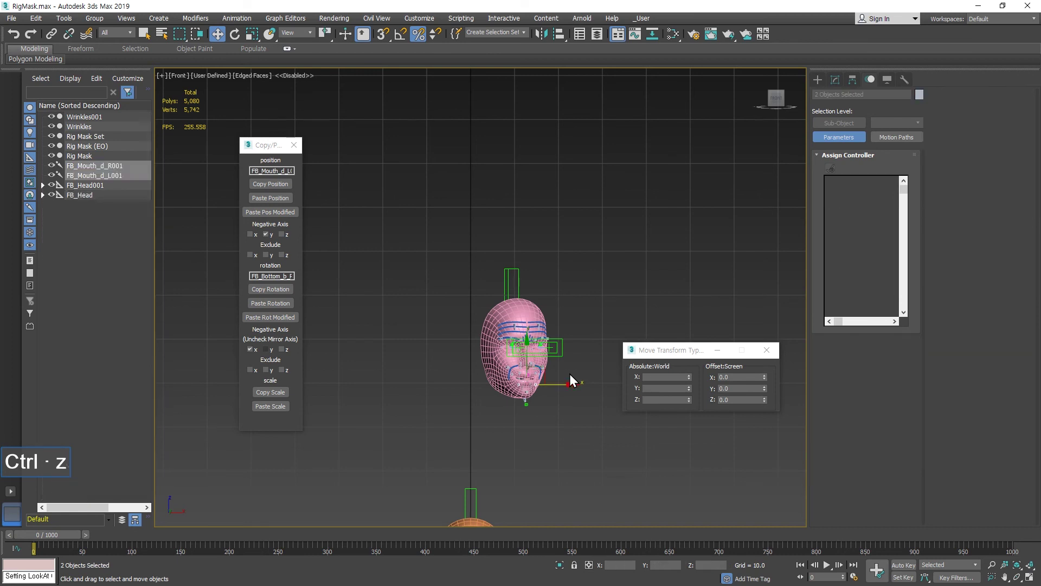
key(ctrl+z)
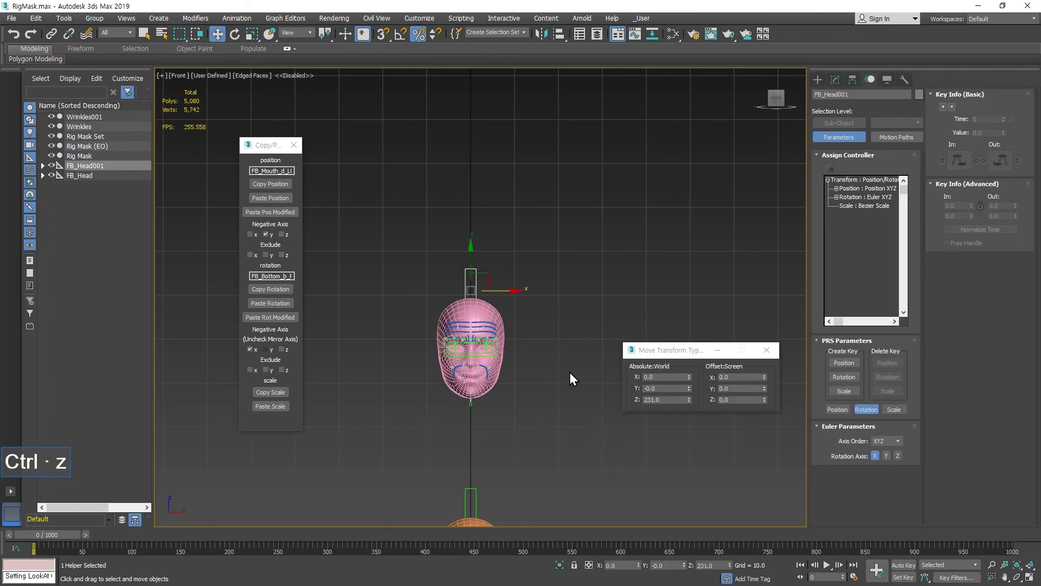
Close the Transform Type-In and create an upright box about 17.2 long, 5.1 wide and 1.7 high beside and above the head.
click(532, 262)
scroll(505, 250, up, 3)
middle_drag(510, 247, 512, 298)
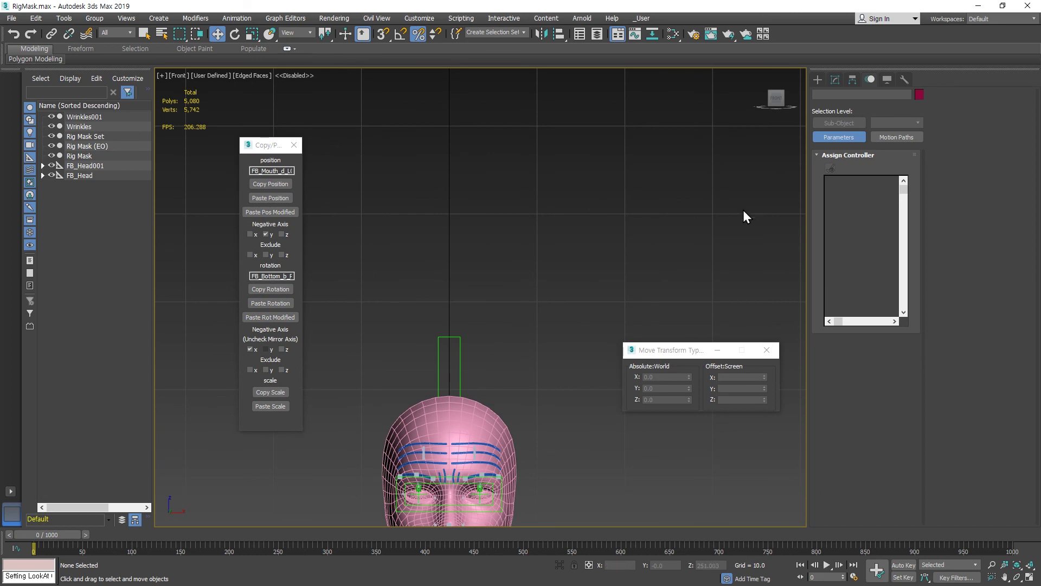
click(767, 349)
click(818, 80)
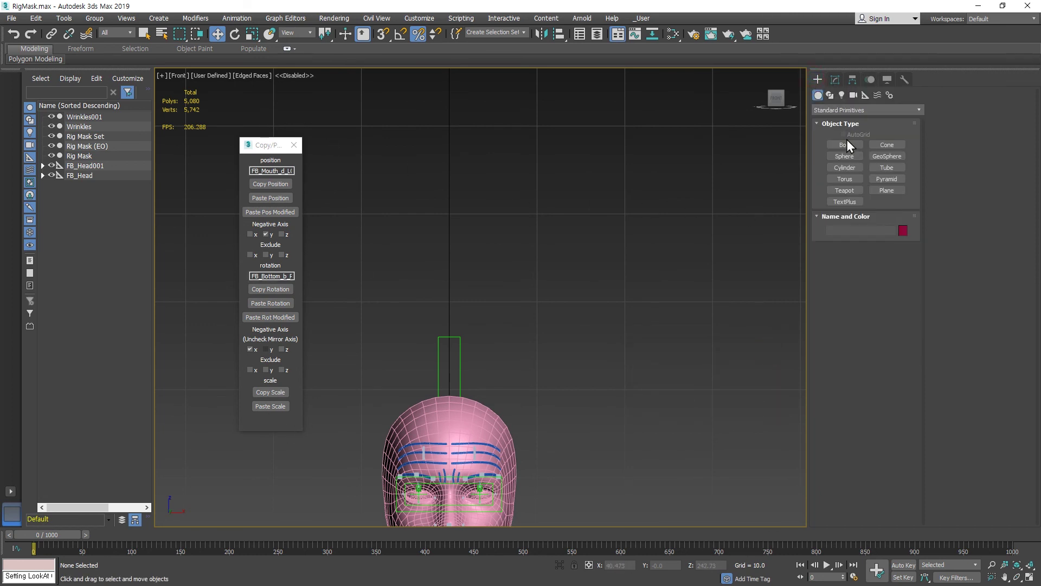
click(844, 145)
drag(547, 161, 593, 311)
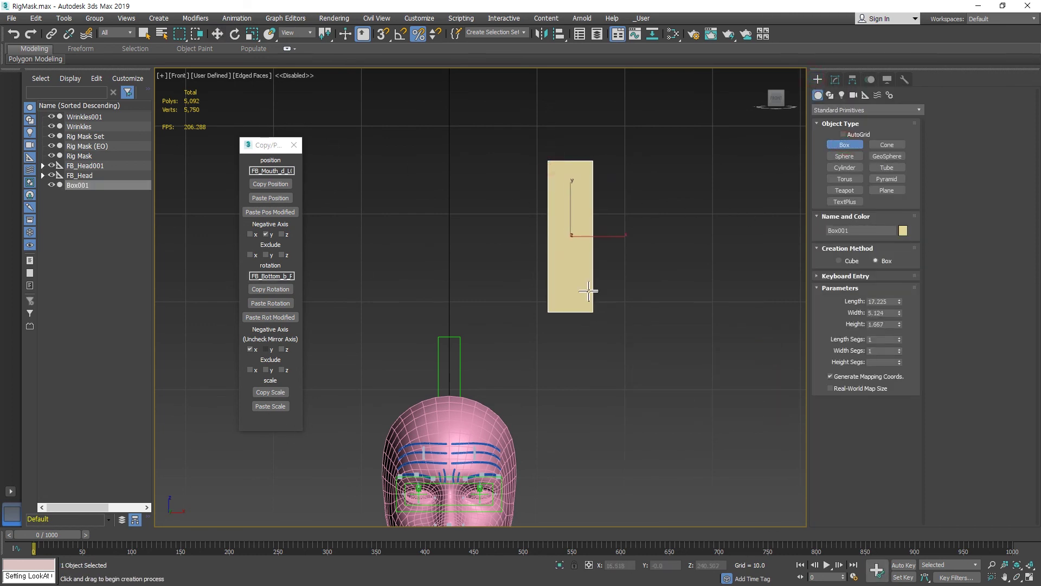
right_click(589, 290)
Clone the box along X into two additional copies, each spaced about 20 units apart.
scroll(608, 282, down, 3)
middle_drag(608, 282, 550, 295)
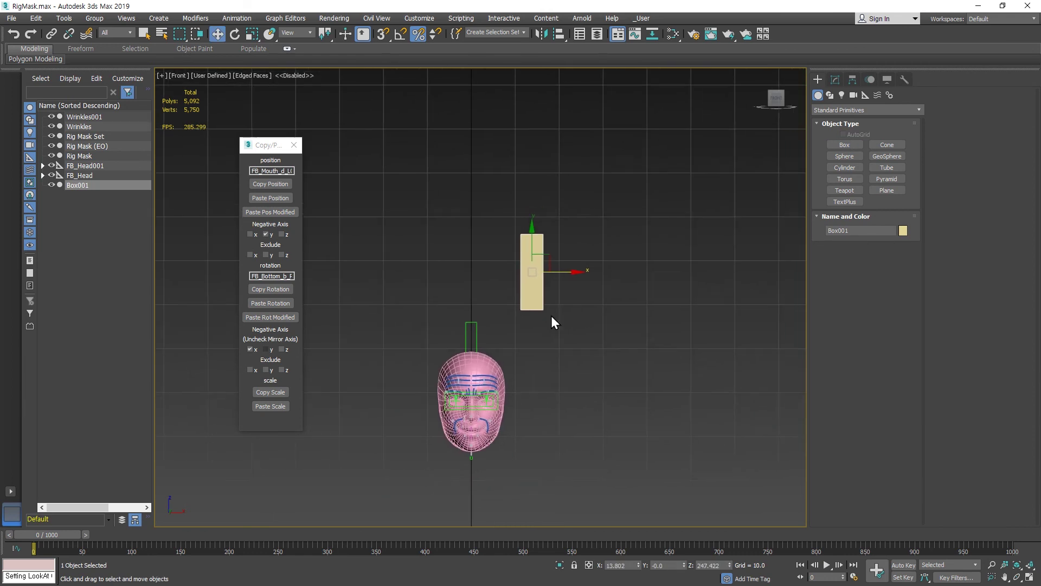
shift+drag(556, 272, 643, 272)
click(548, 301)
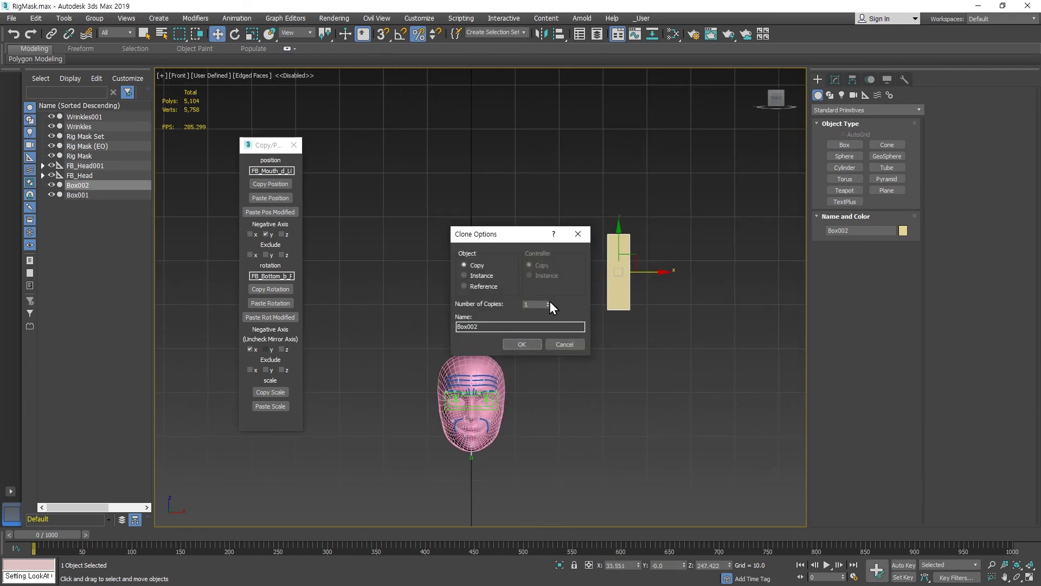
click(533, 344)
click(649, 333)
middle_drag(649, 333, 610, 378)
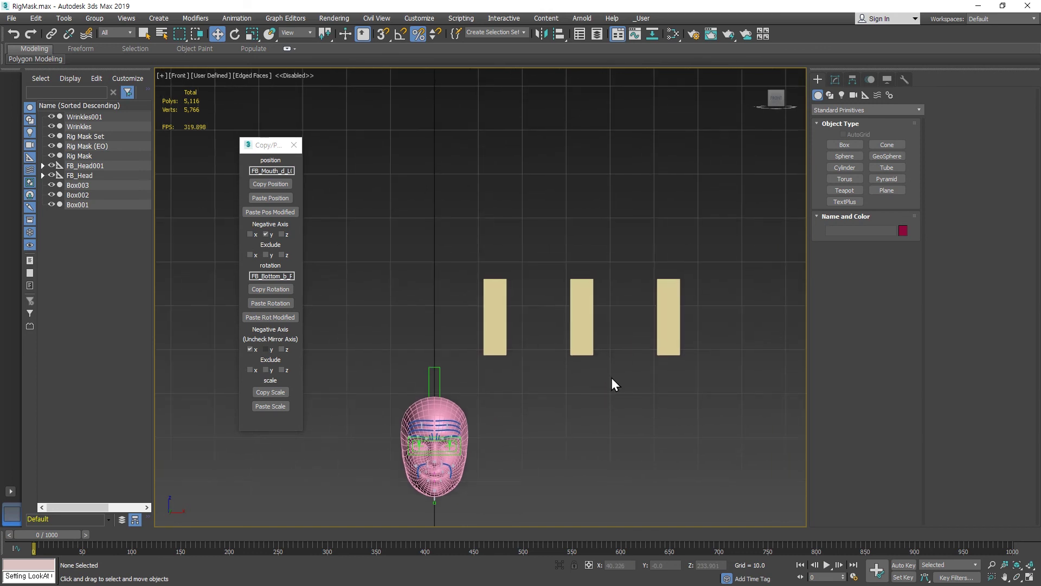
Raise the middle box, Box002, to about Z 270 so it sits higher than the other two.
click(578, 324)
drag(581, 281, 577, 181)
click(542, 269)
Copy Box001's position and paste it modified onto the unlinked Box003 with only X as the negative axis.
click(496, 293)
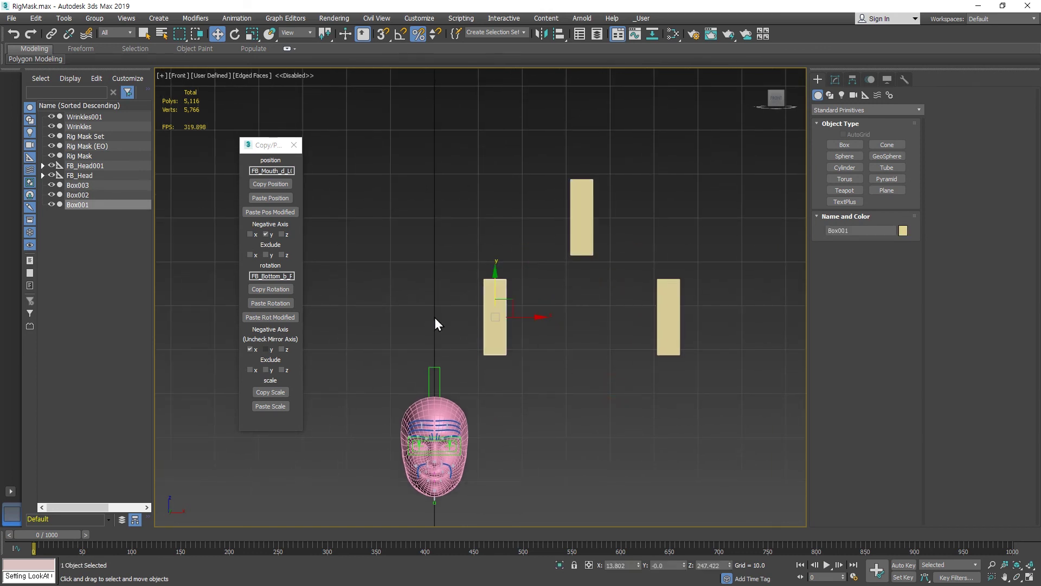
click(270, 184)
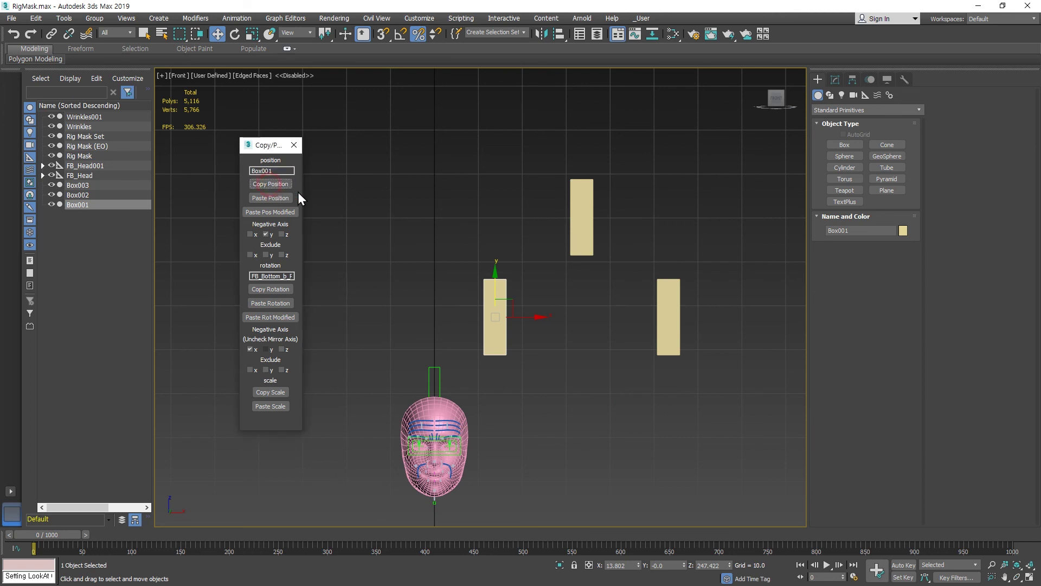
click(672, 320)
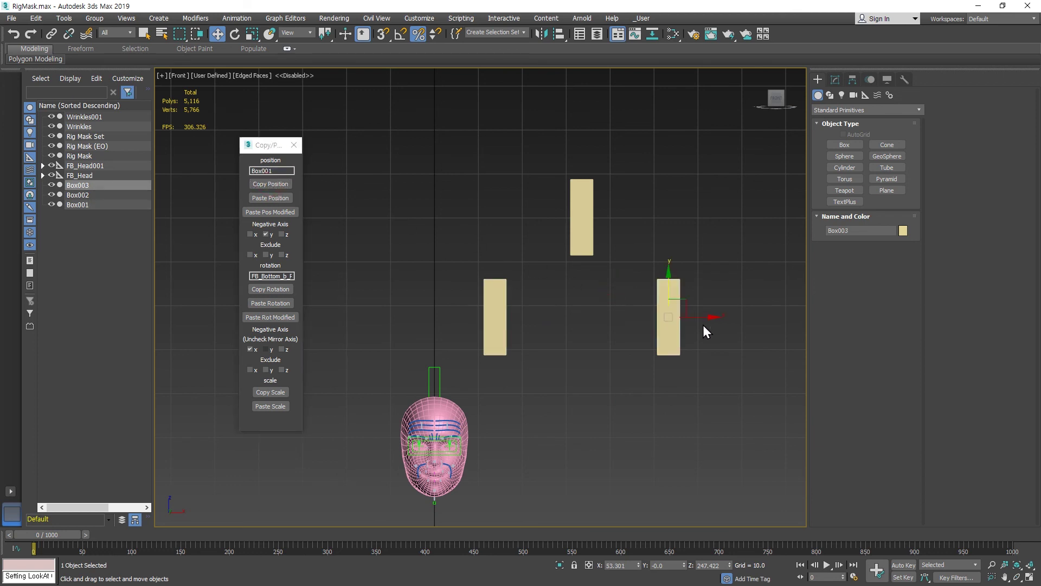
click(266, 234)
click(270, 212)
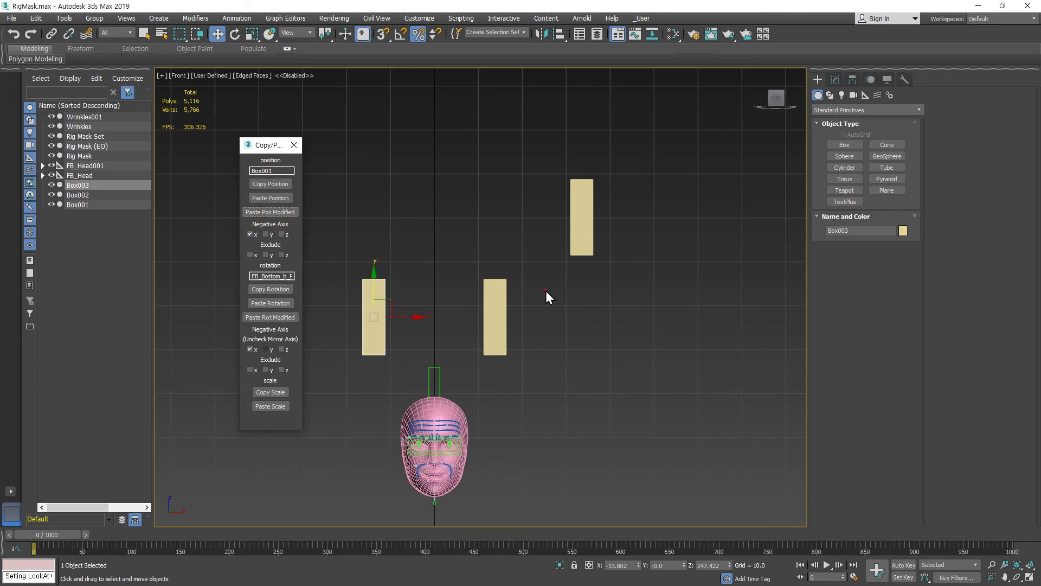
Move Box001 and Box003 together along X beneath Box002, and link both to Box002 as their parent.
ctrl+click(495, 315)
drag(452, 302, 586, 304)
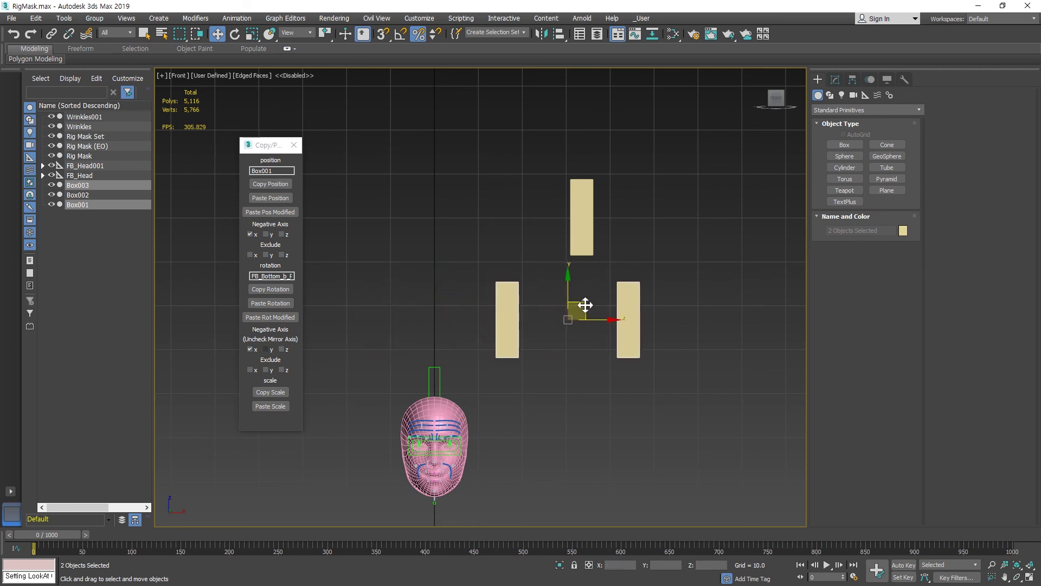
click(592, 213)
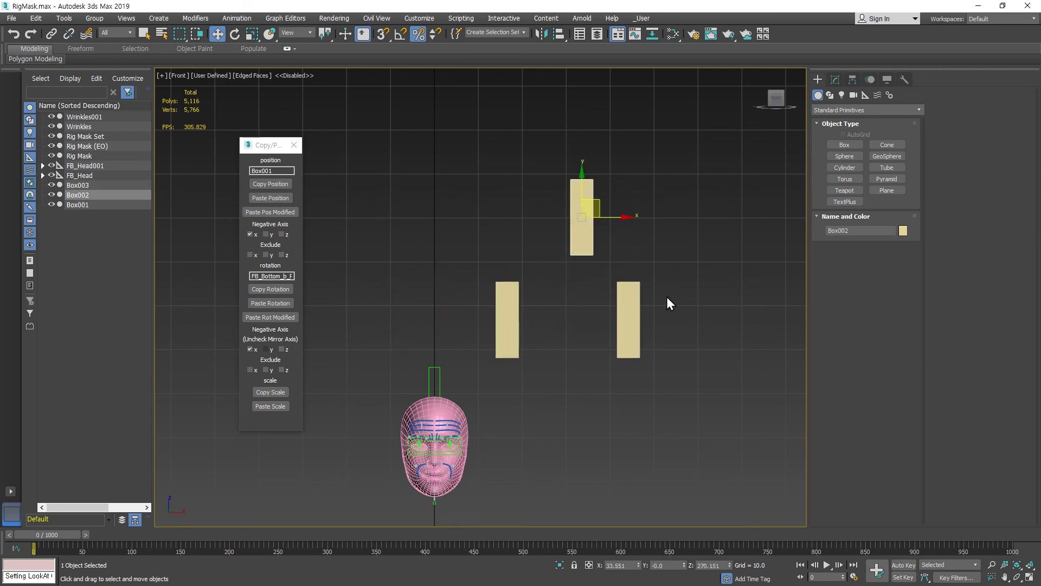
drag(699, 304, 488, 343)
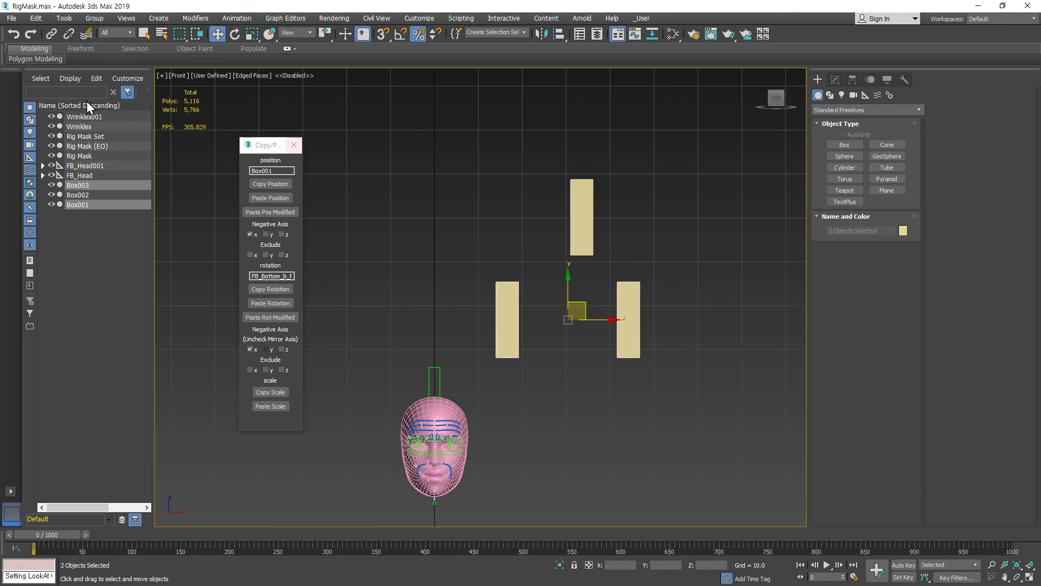
click(52, 34)
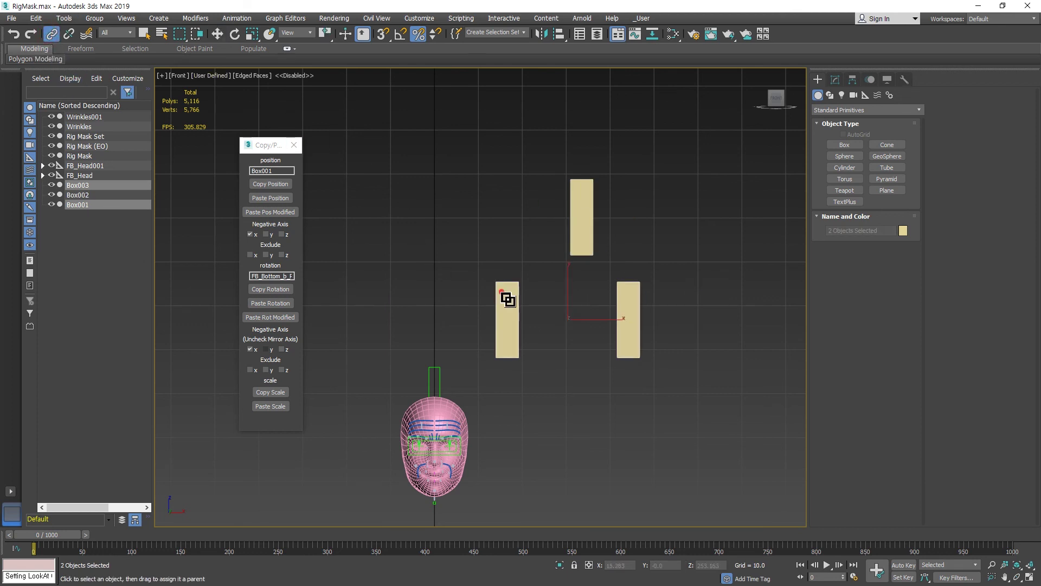
drag(507, 298, 588, 204)
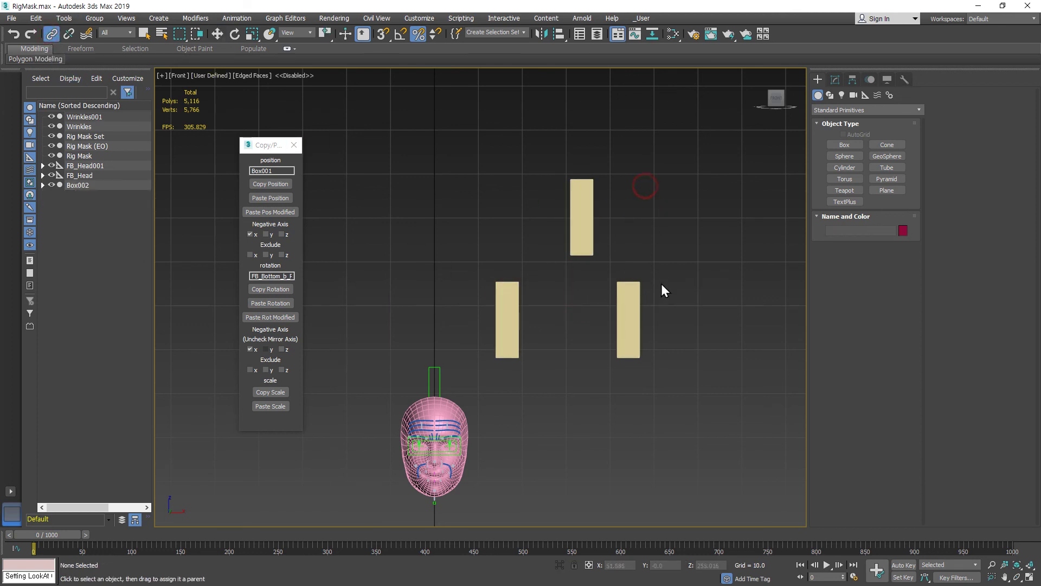
Copy the position of the linked Box001 and paste it modified onto its sibling Box003 with X negative.
click(624, 347)
click(273, 185)
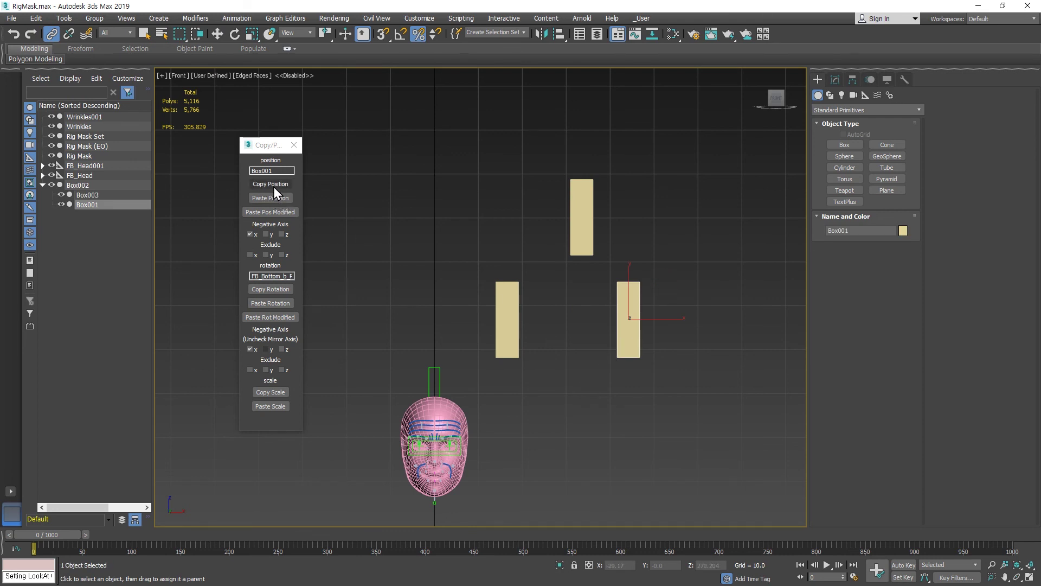
click(497, 322)
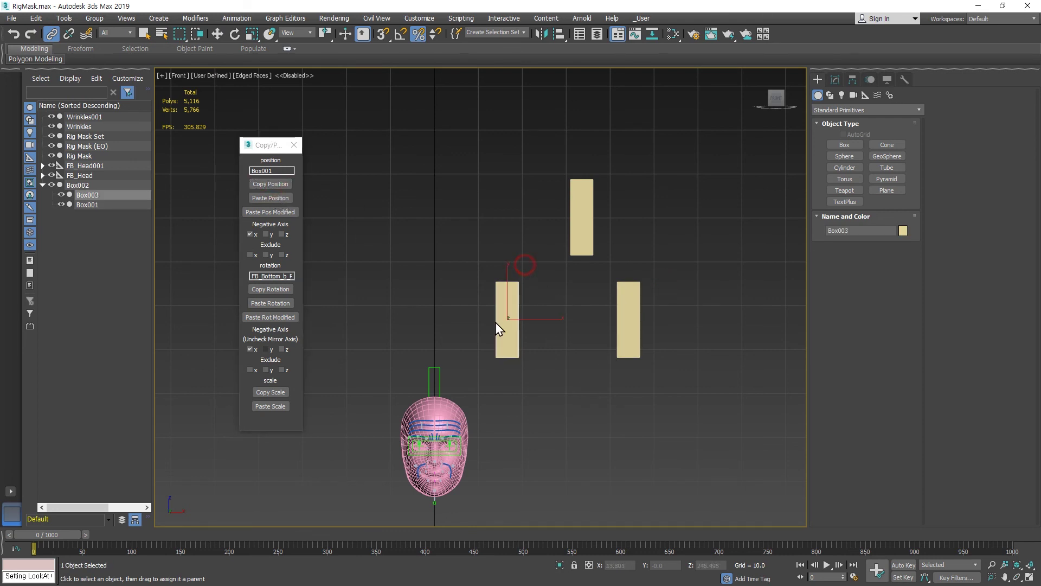
click(262, 212)
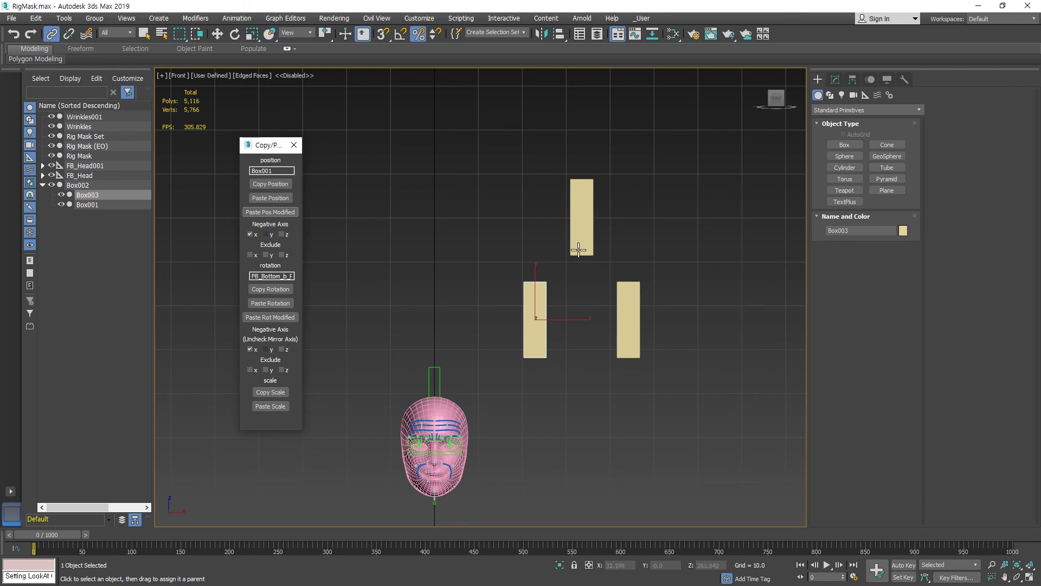
Reset the scene without saving changes and close the transform copy/paste script window.
click(676, 291)
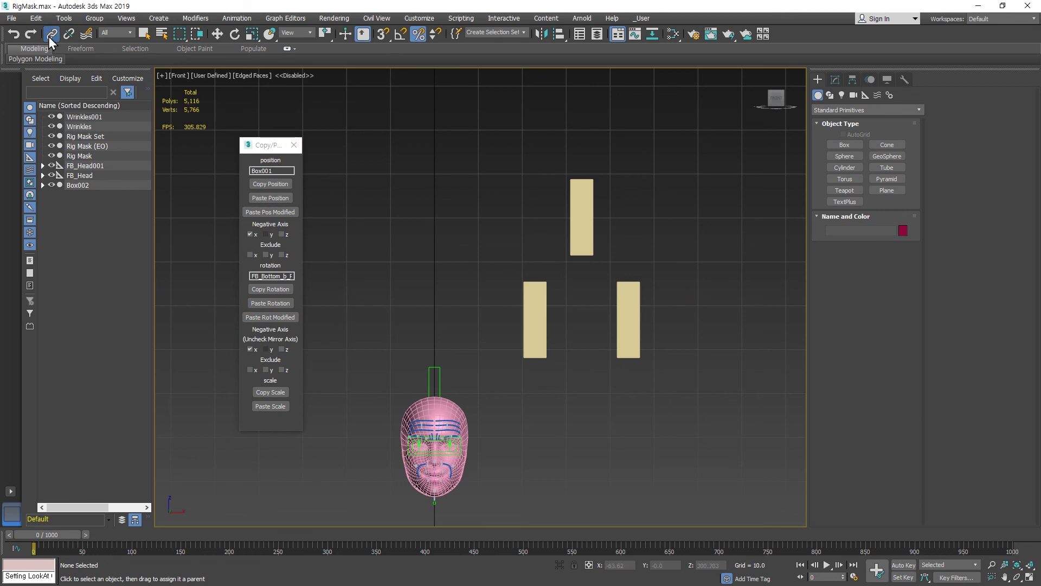
click(11, 18)
click(34, 53)
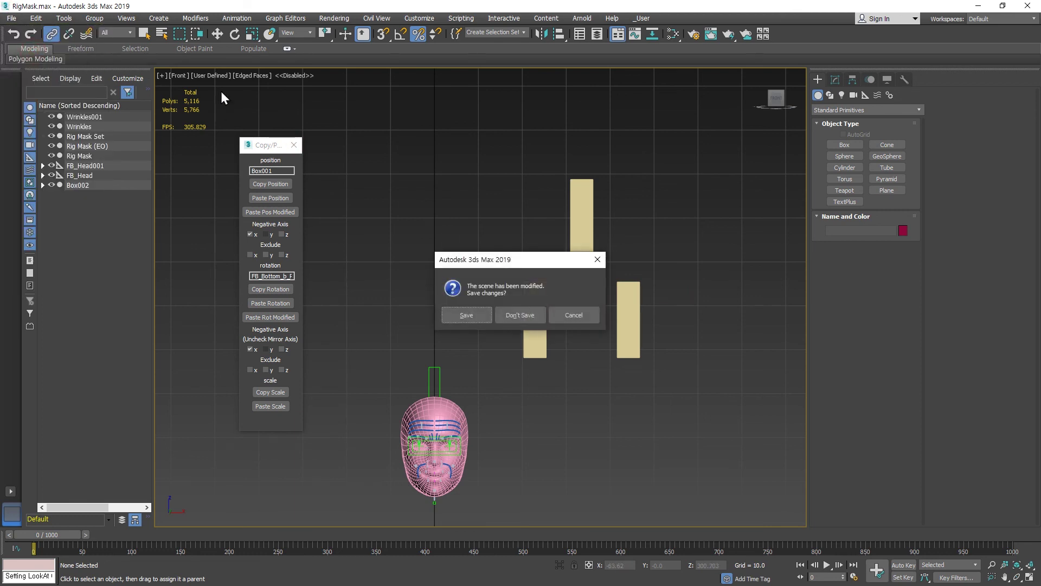
click(518, 314)
click(497, 314)
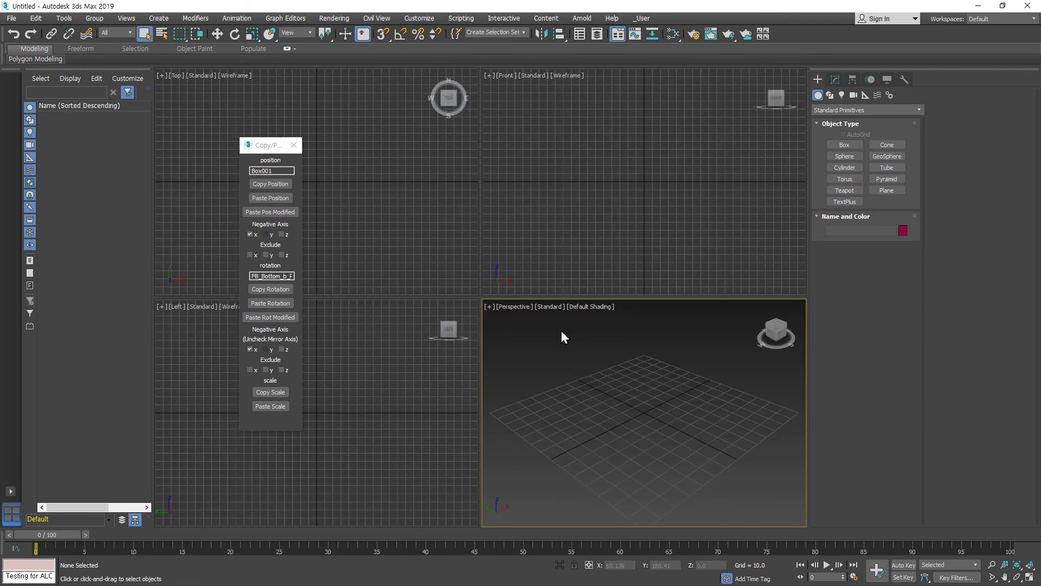
click(294, 145)
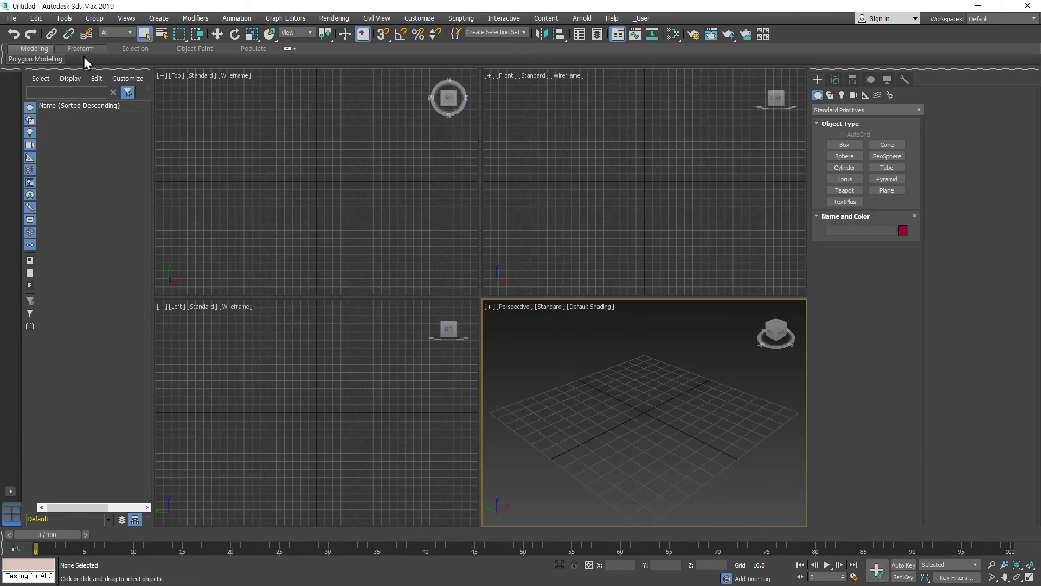
Open the RigMask.max scene file from the desktop.
click(11, 18)
click(54, 69)
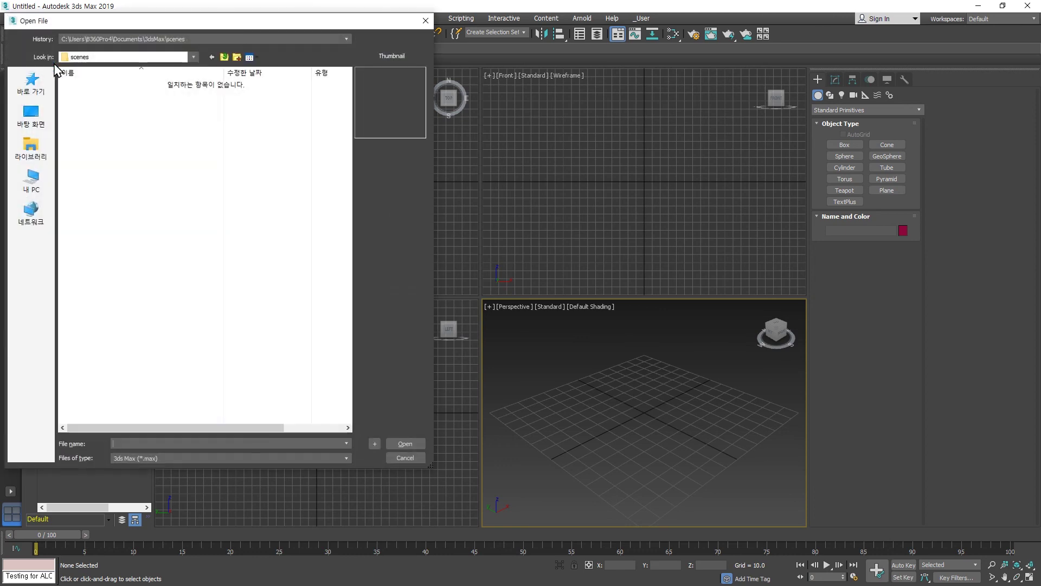
click(31, 115)
click(252, 140)
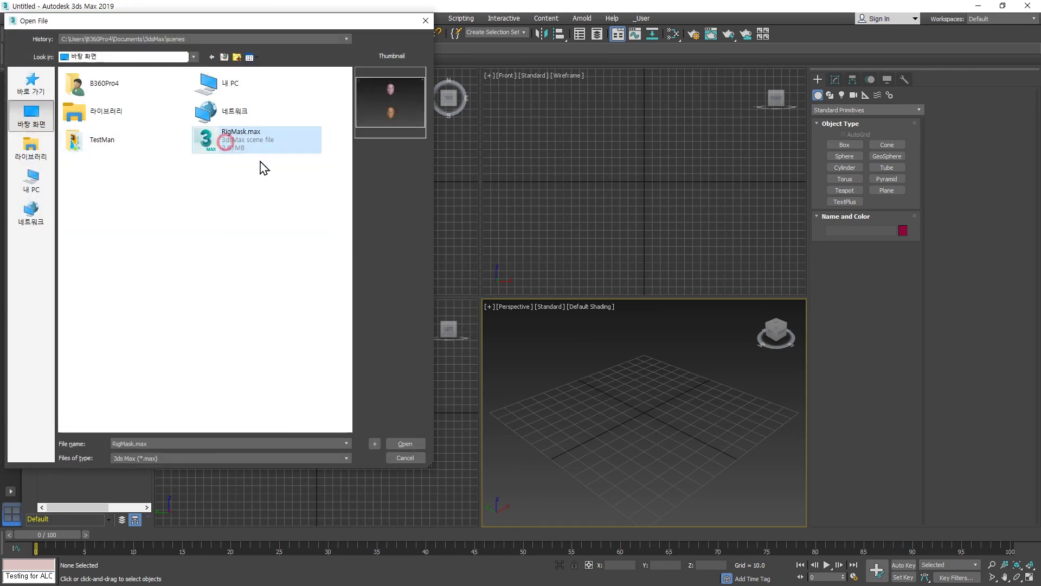
click(418, 440)
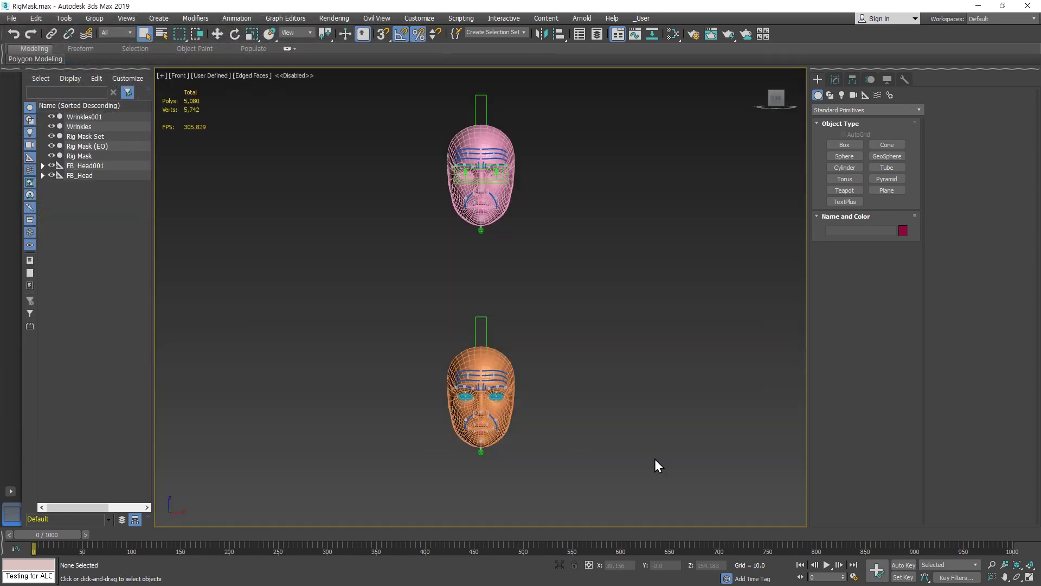